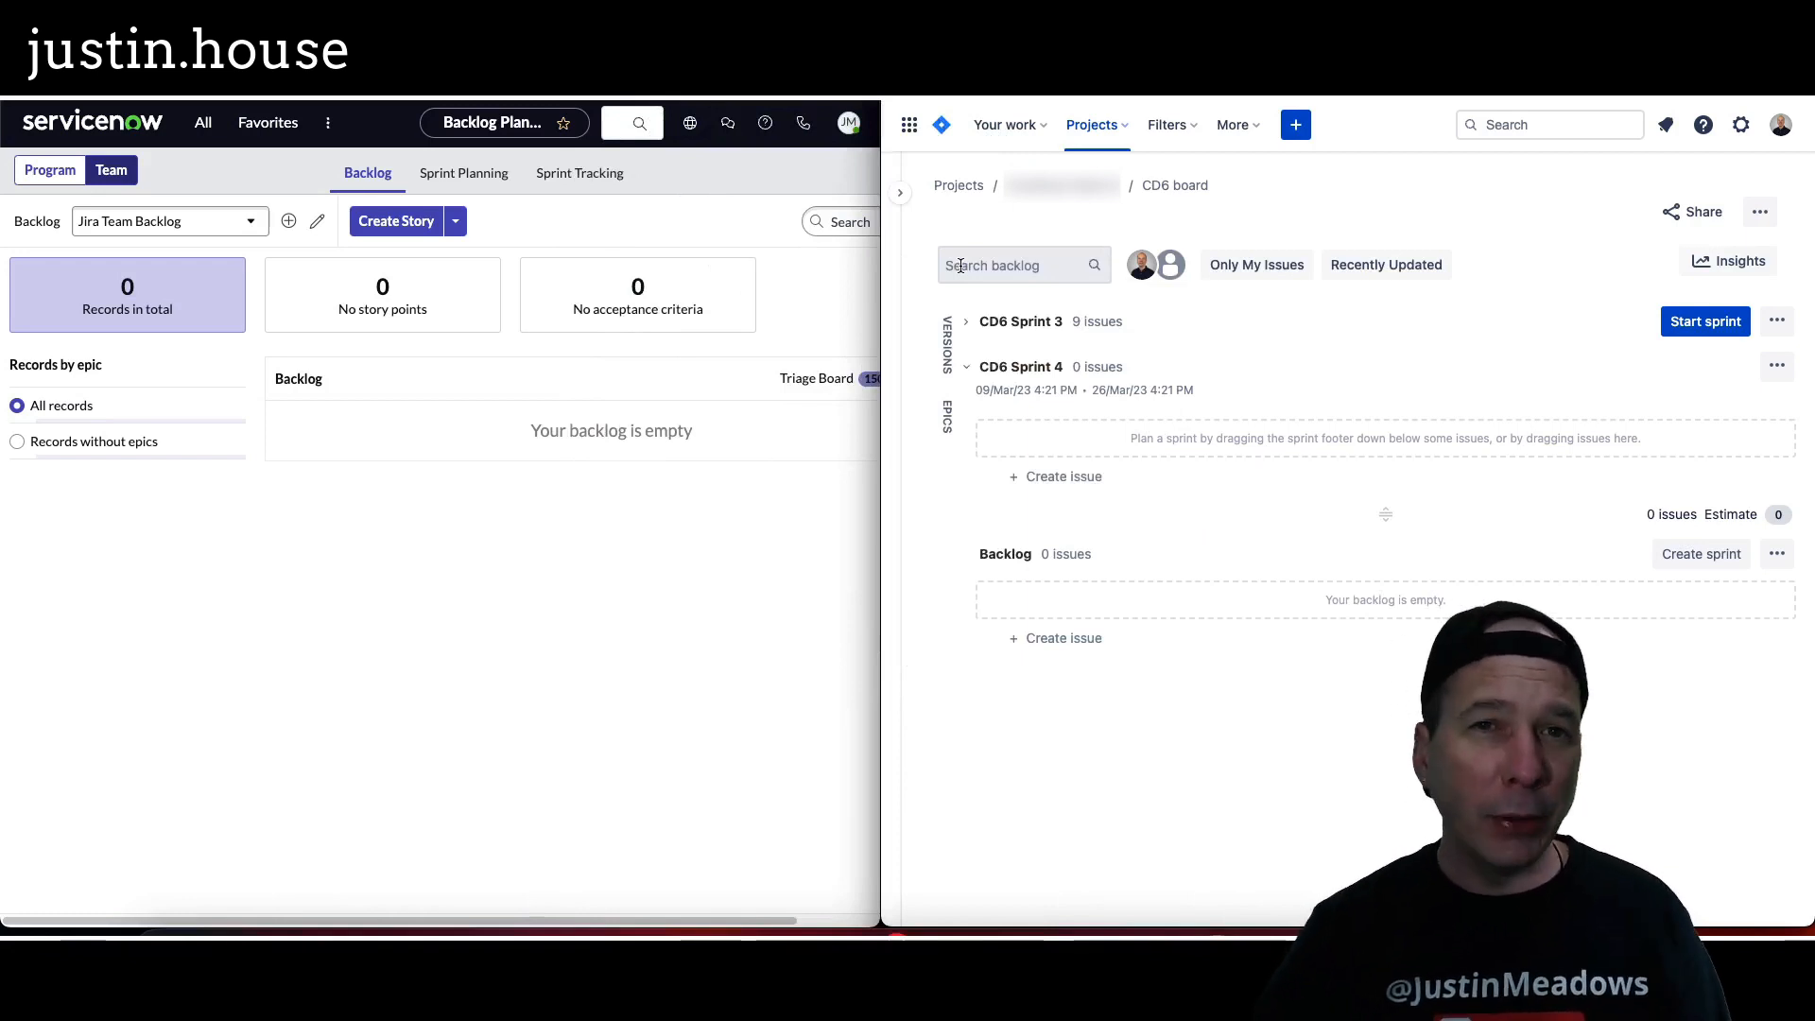
Create and save a ServiceNow story in the Jira Team Backlog with short description "Test story" and description "Testing"
{"action": "left_click", "coordinate": [498, 223]}
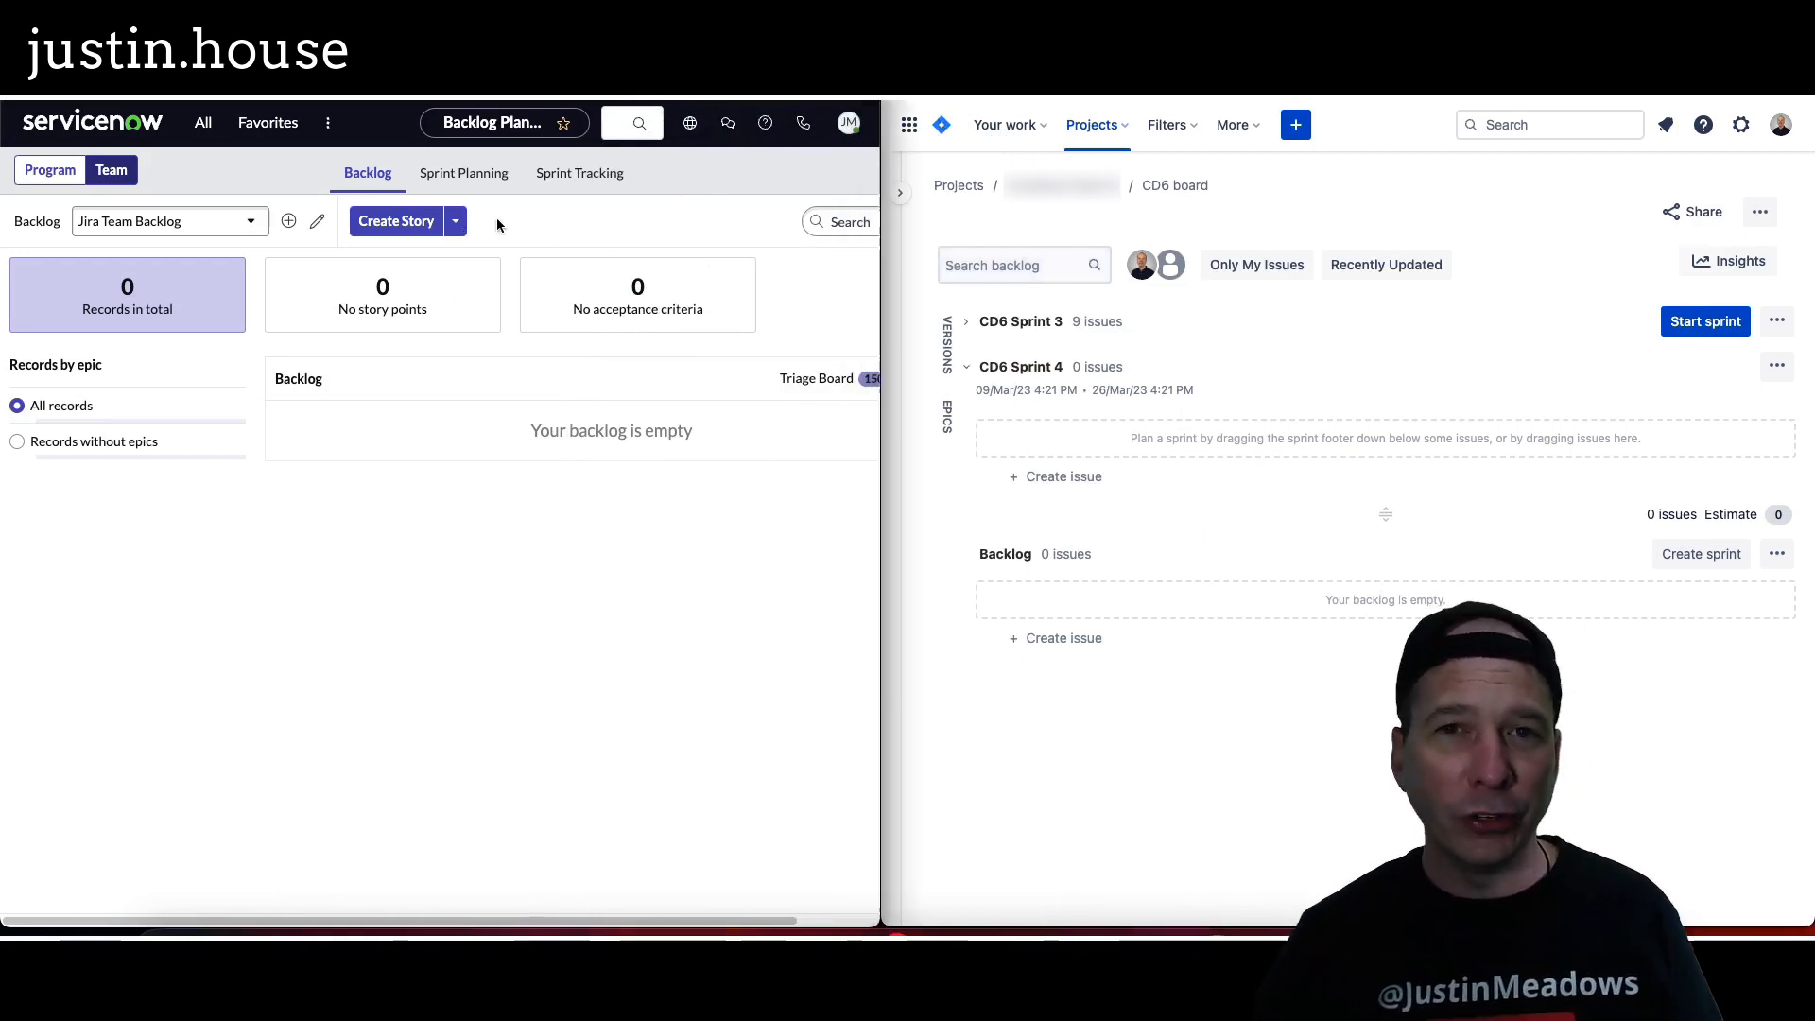
{"action": "left_click", "coordinate": [432, 225]}
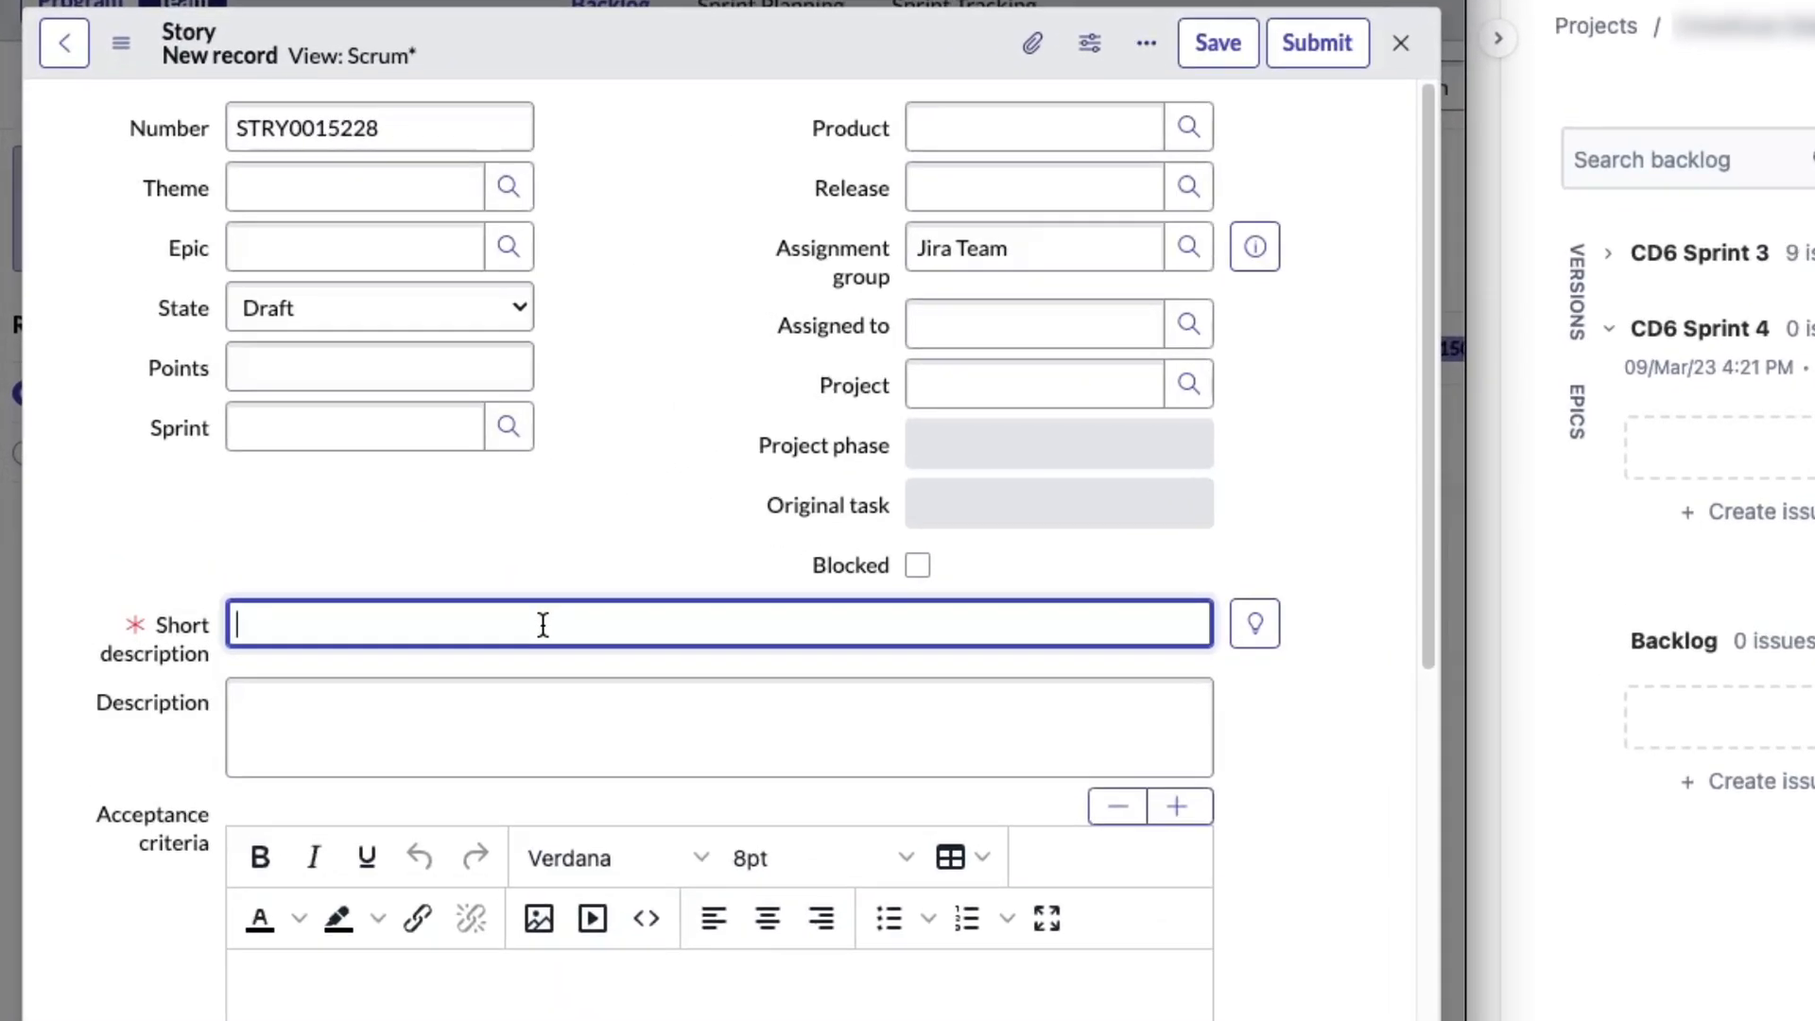
{"action": "type", "text": "Test story"}
{"action": "key", "text": "Tab"}
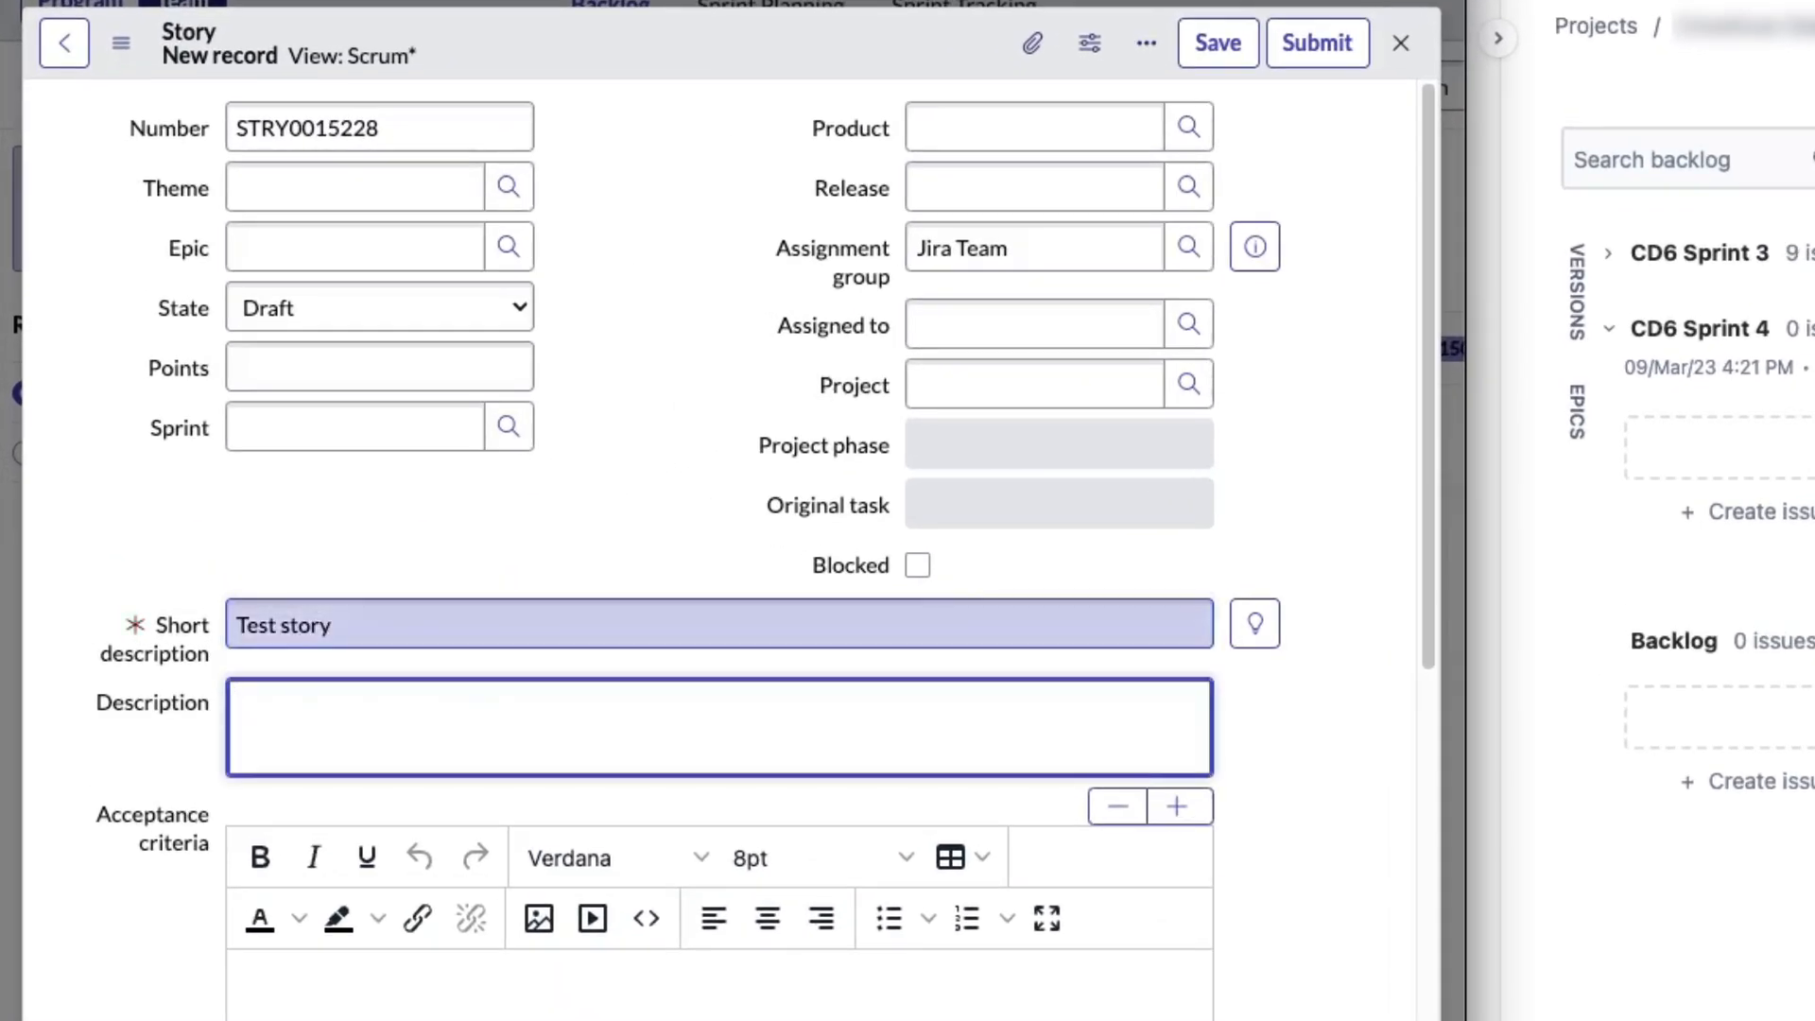
{"action": "type", "text": "Testing"}
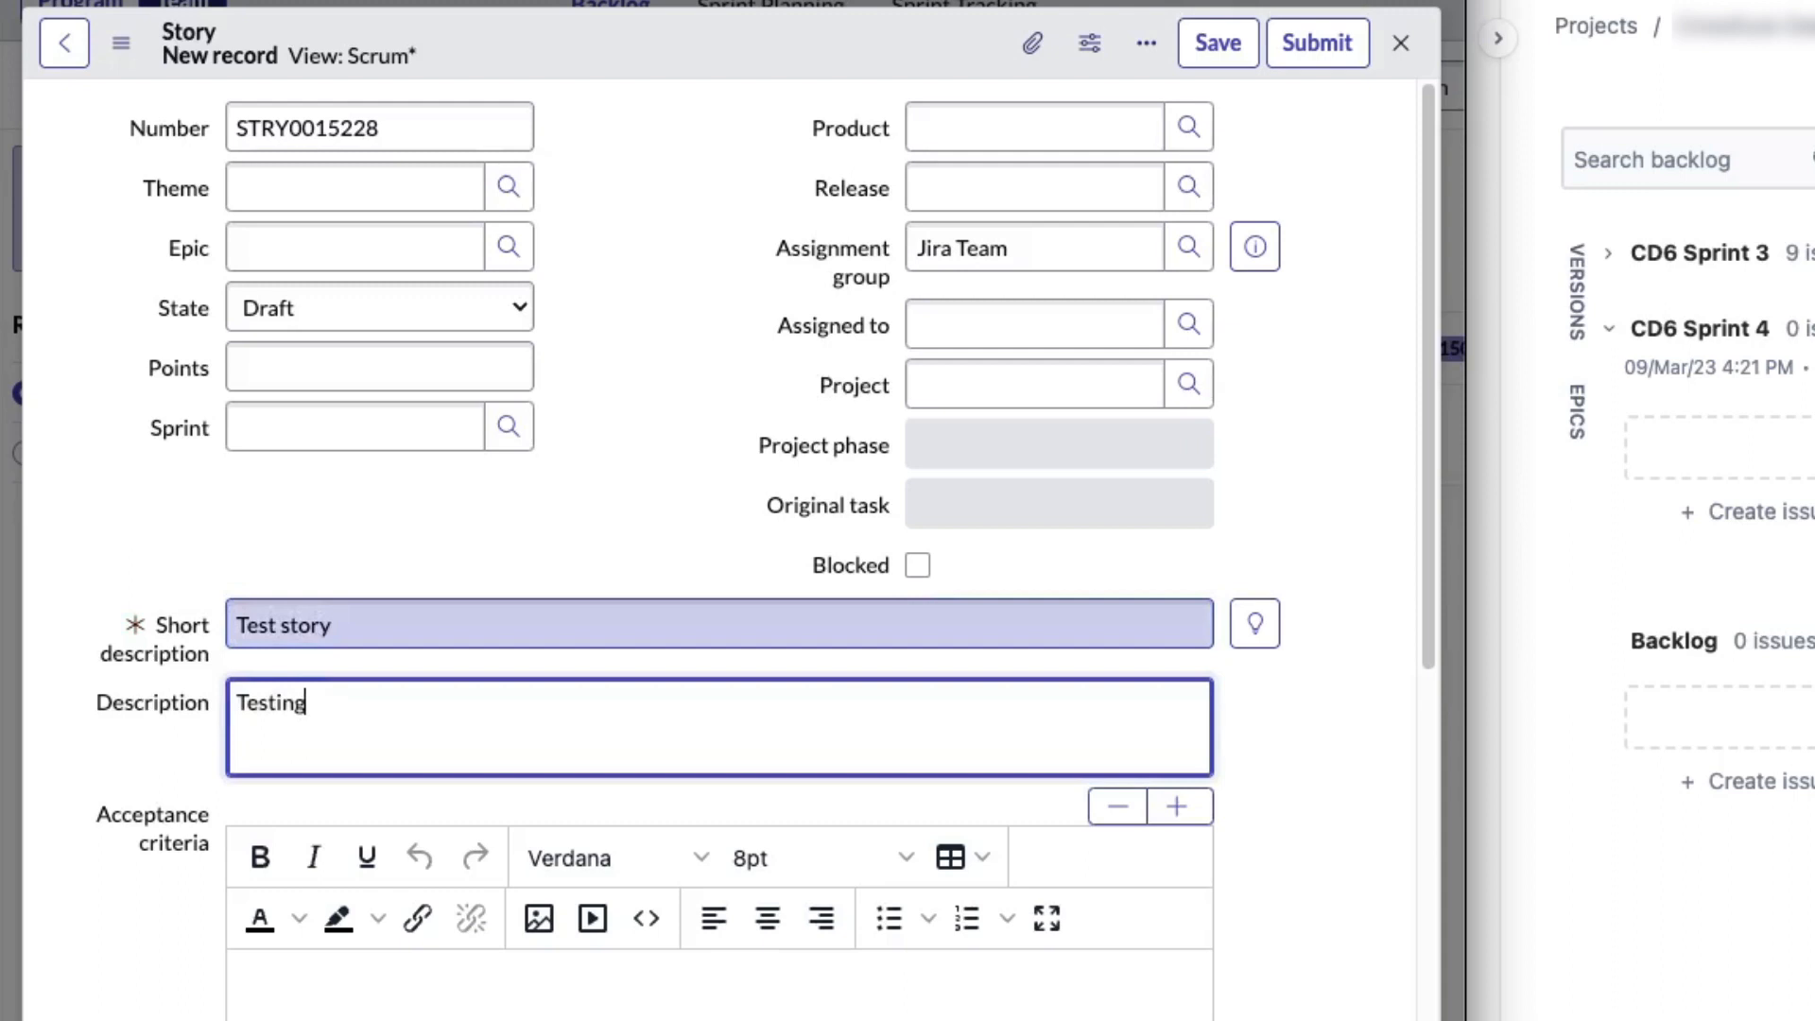
{"action": "left_click", "coordinate": [991, 326]}
{"action": "left_click", "coordinate": [1029, 244]}
{"action": "right_click", "coordinate": [778, 21]}
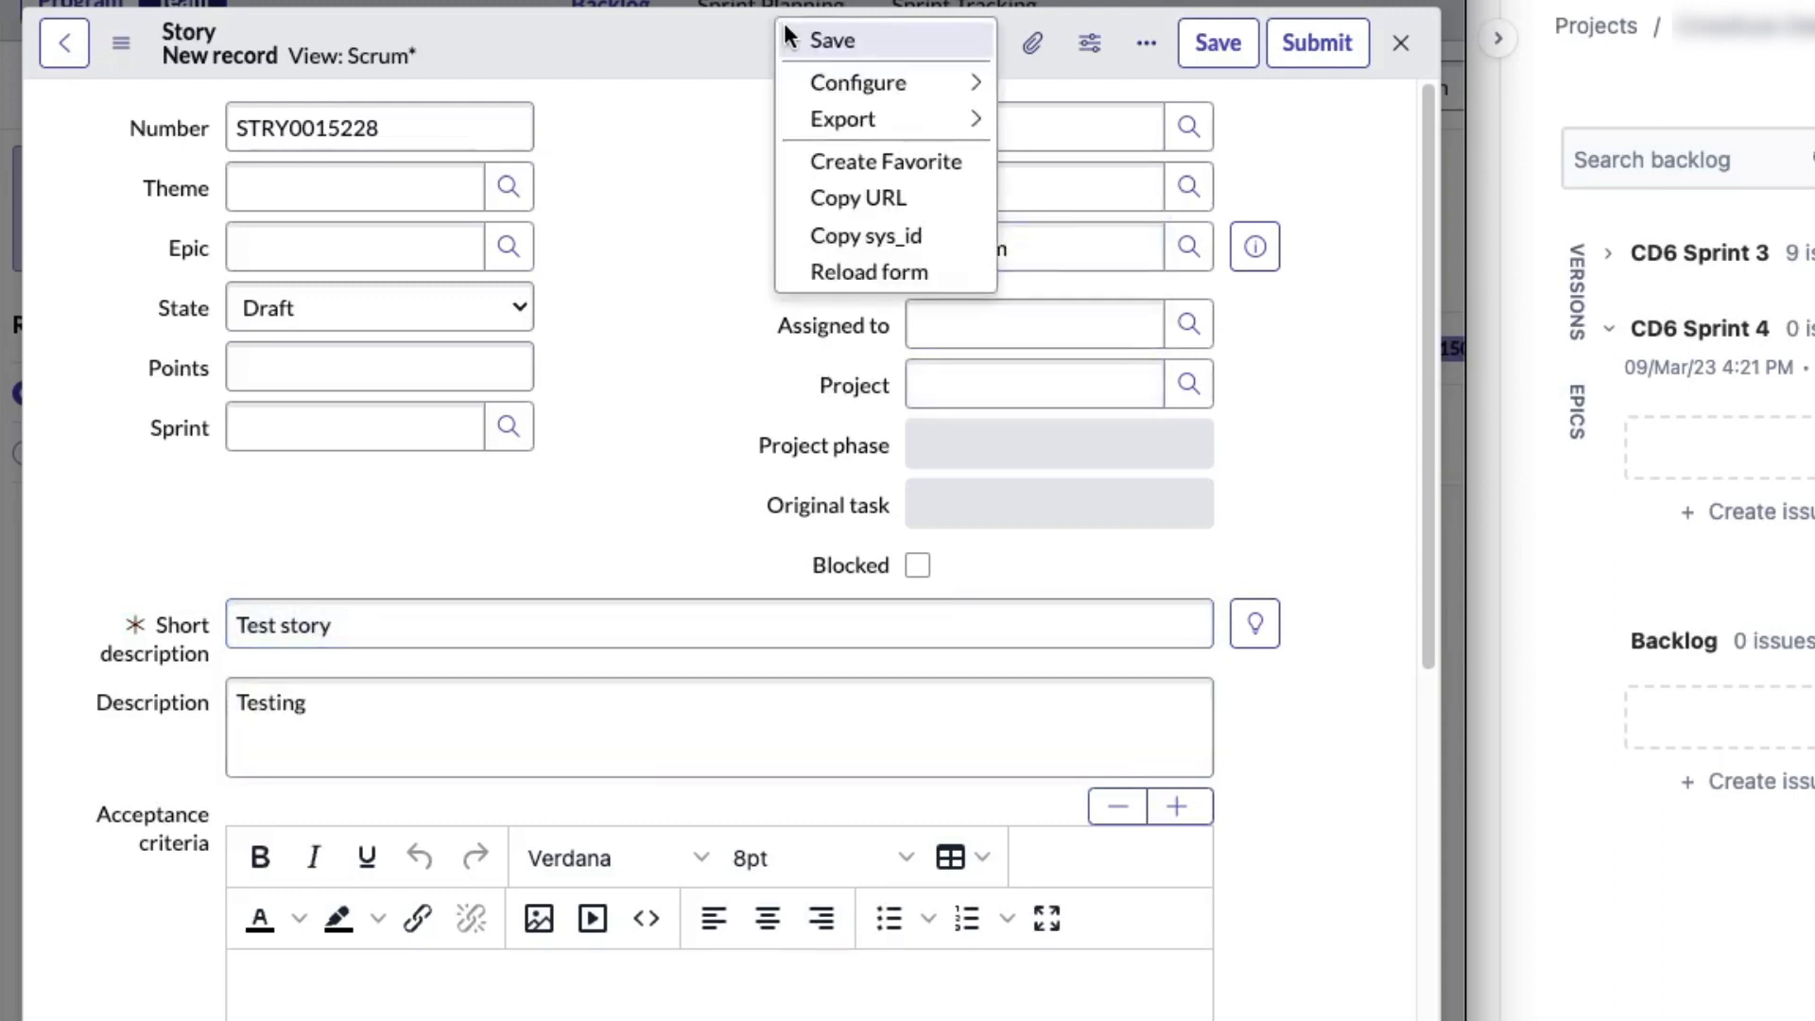
{"action": "left_click", "coordinate": [799, 38]}
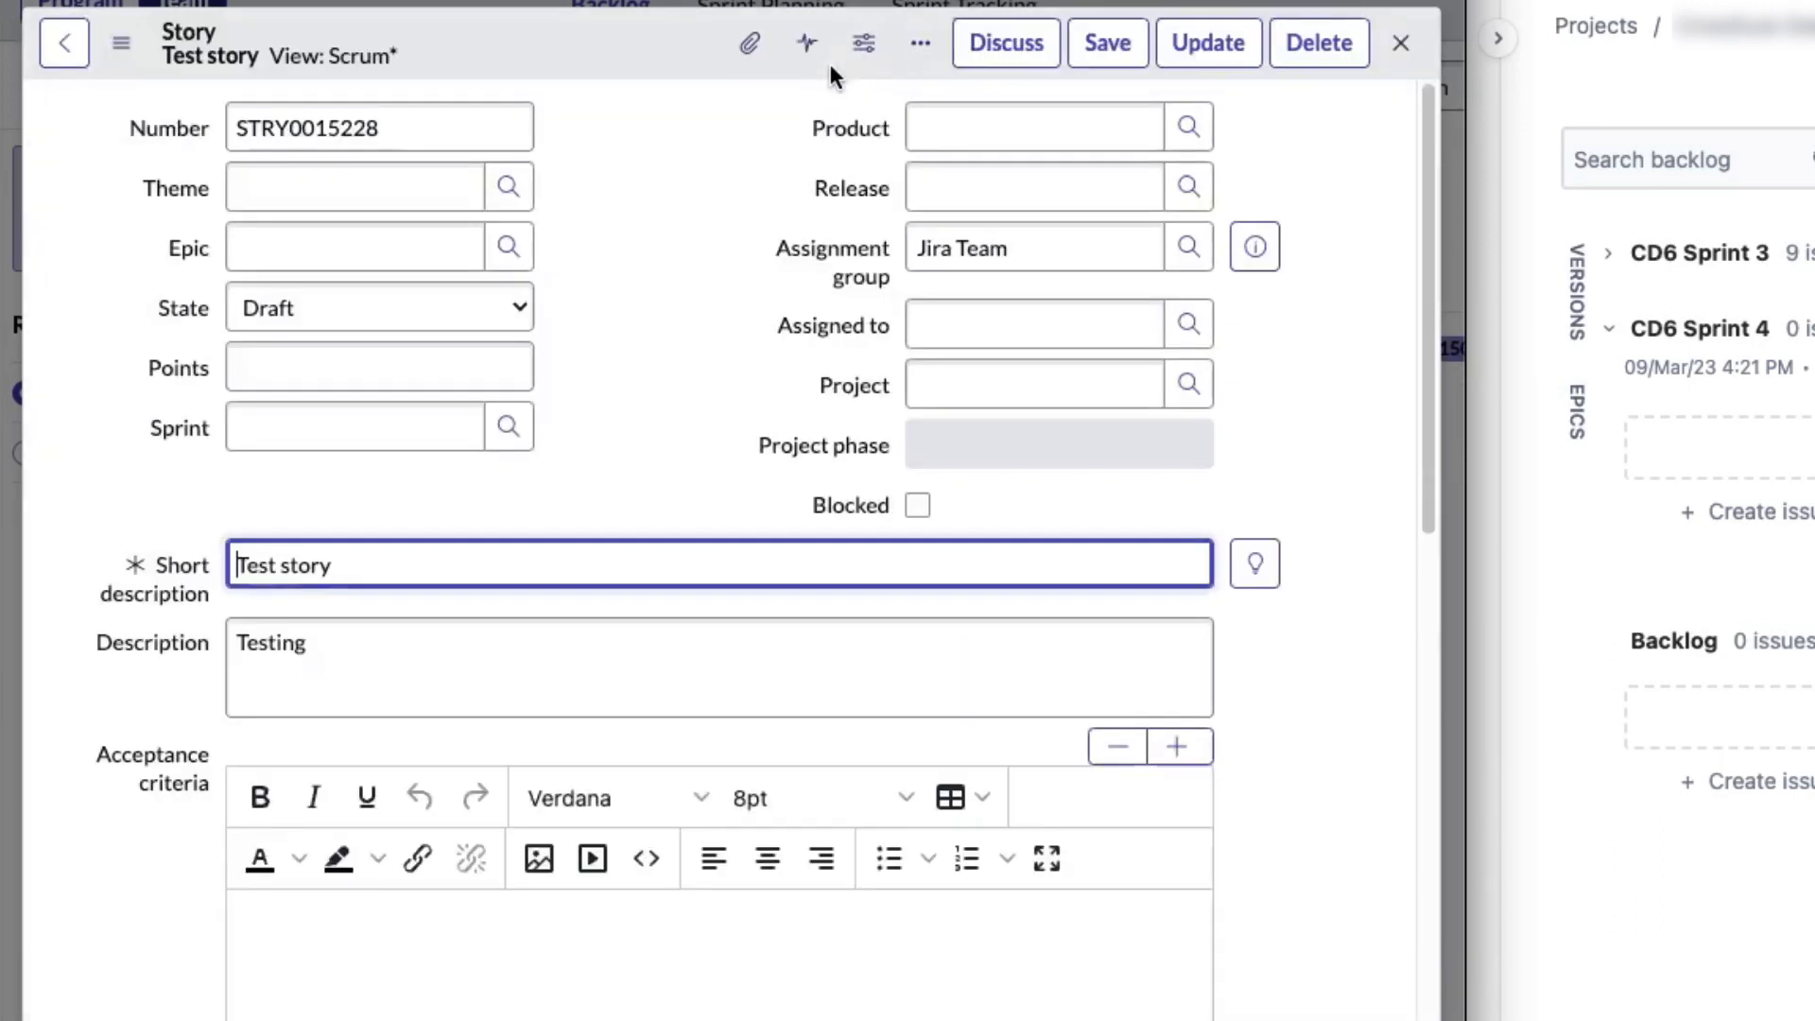
In Jira, refresh the CD6 board backlog by applying and clearing the Recently Updated filter, and view the "Test story" issue
{"action": "left_click", "coordinate": [1125, 172]}
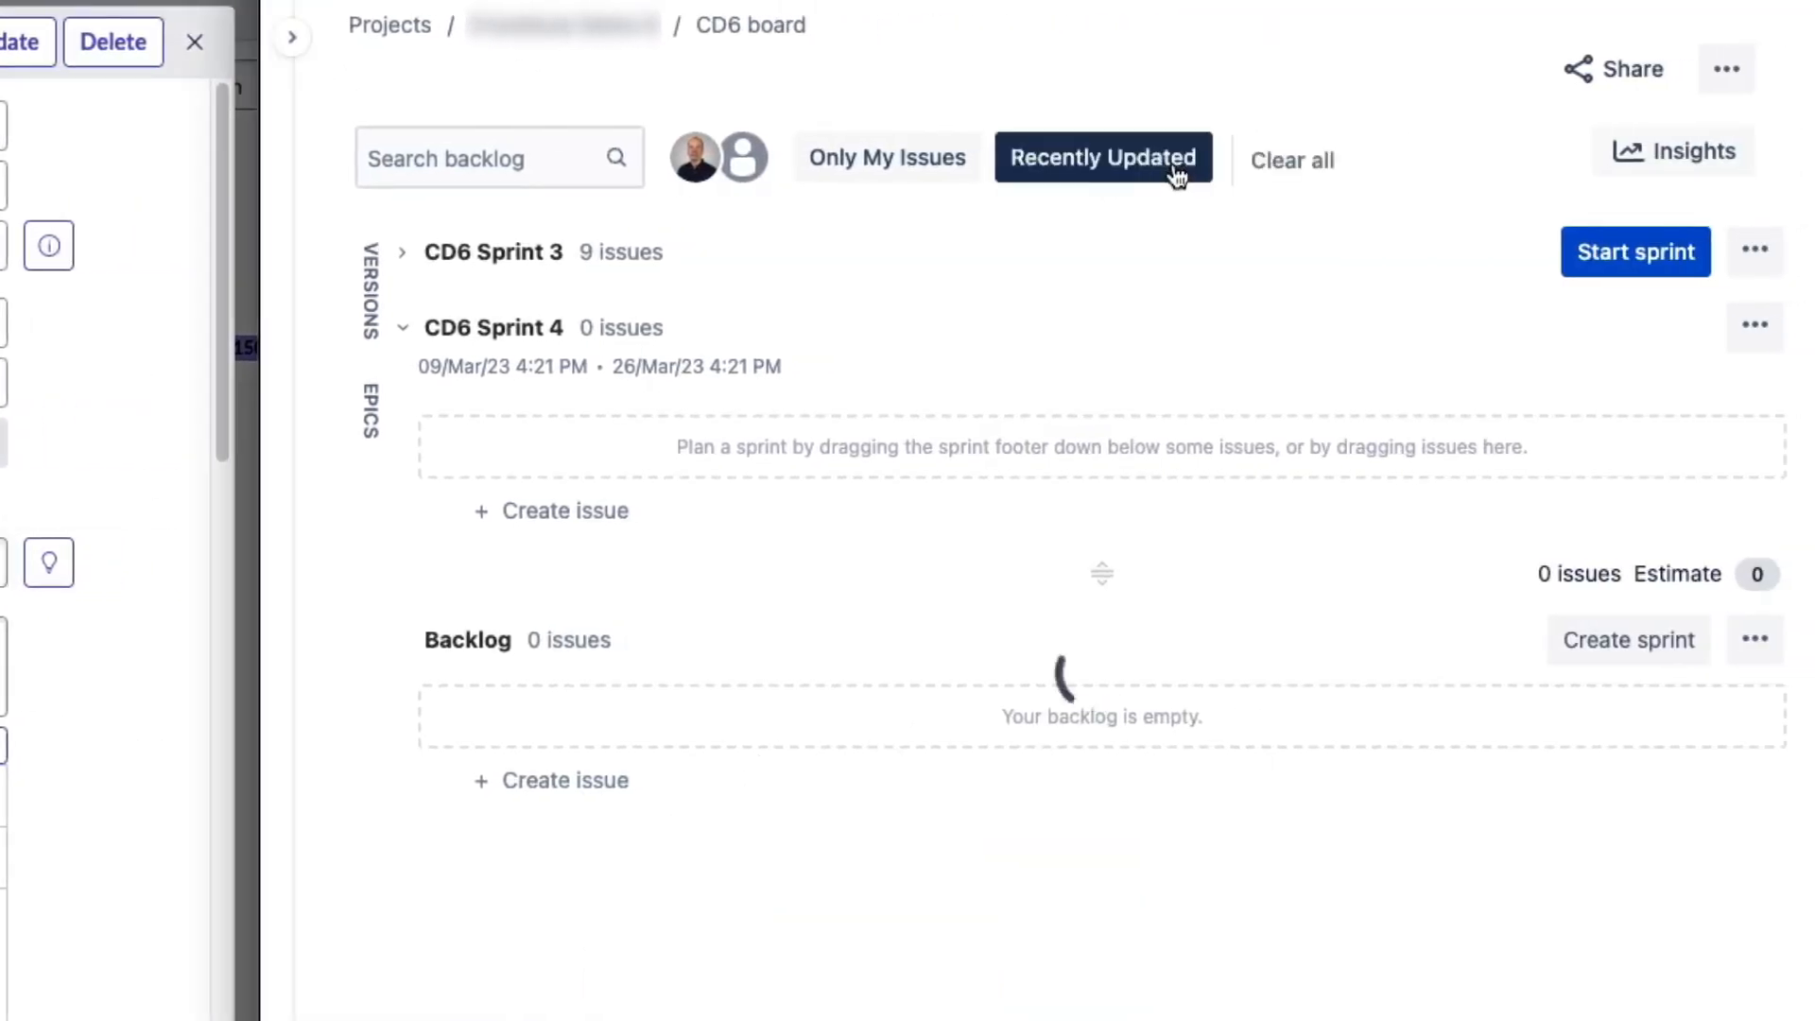
{"action": "left_click", "coordinate": [1302, 163]}
{"action": "left_click", "coordinate": [672, 695]}
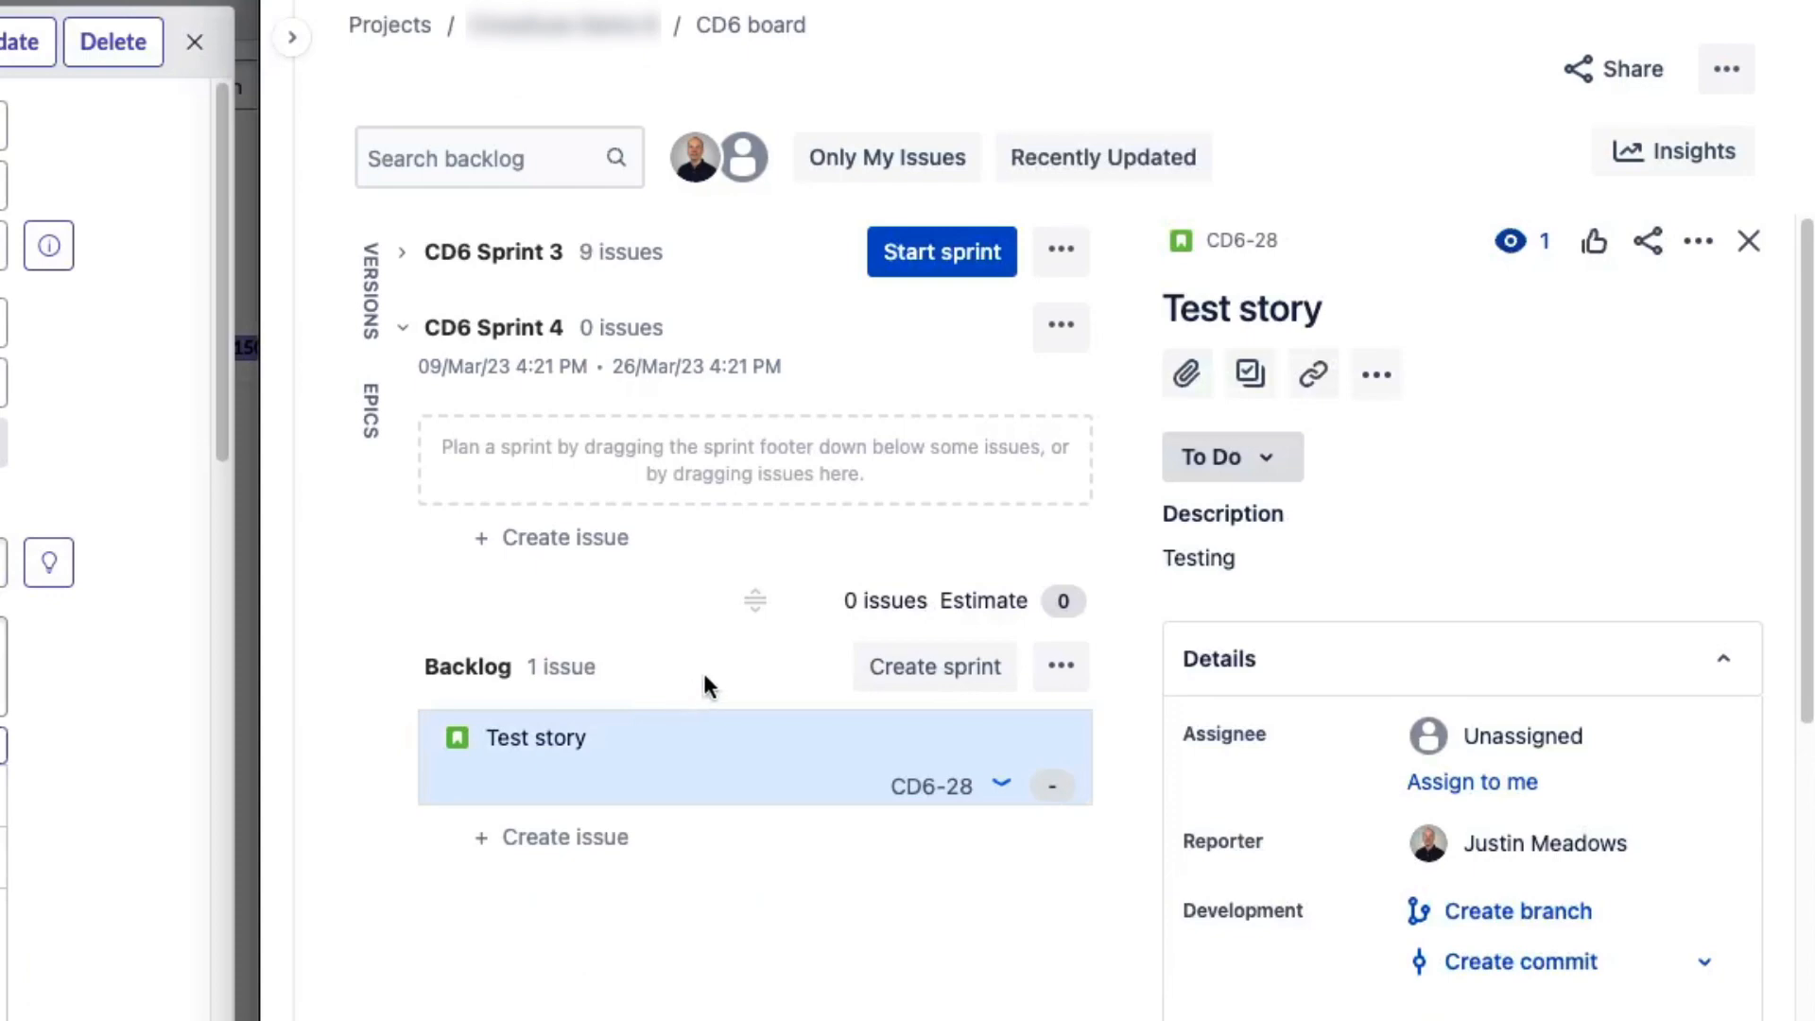
Back in ServiceNow, set the test story's Points to 25 and save the record
{"action": "left_click", "coordinate": [2, 563]}
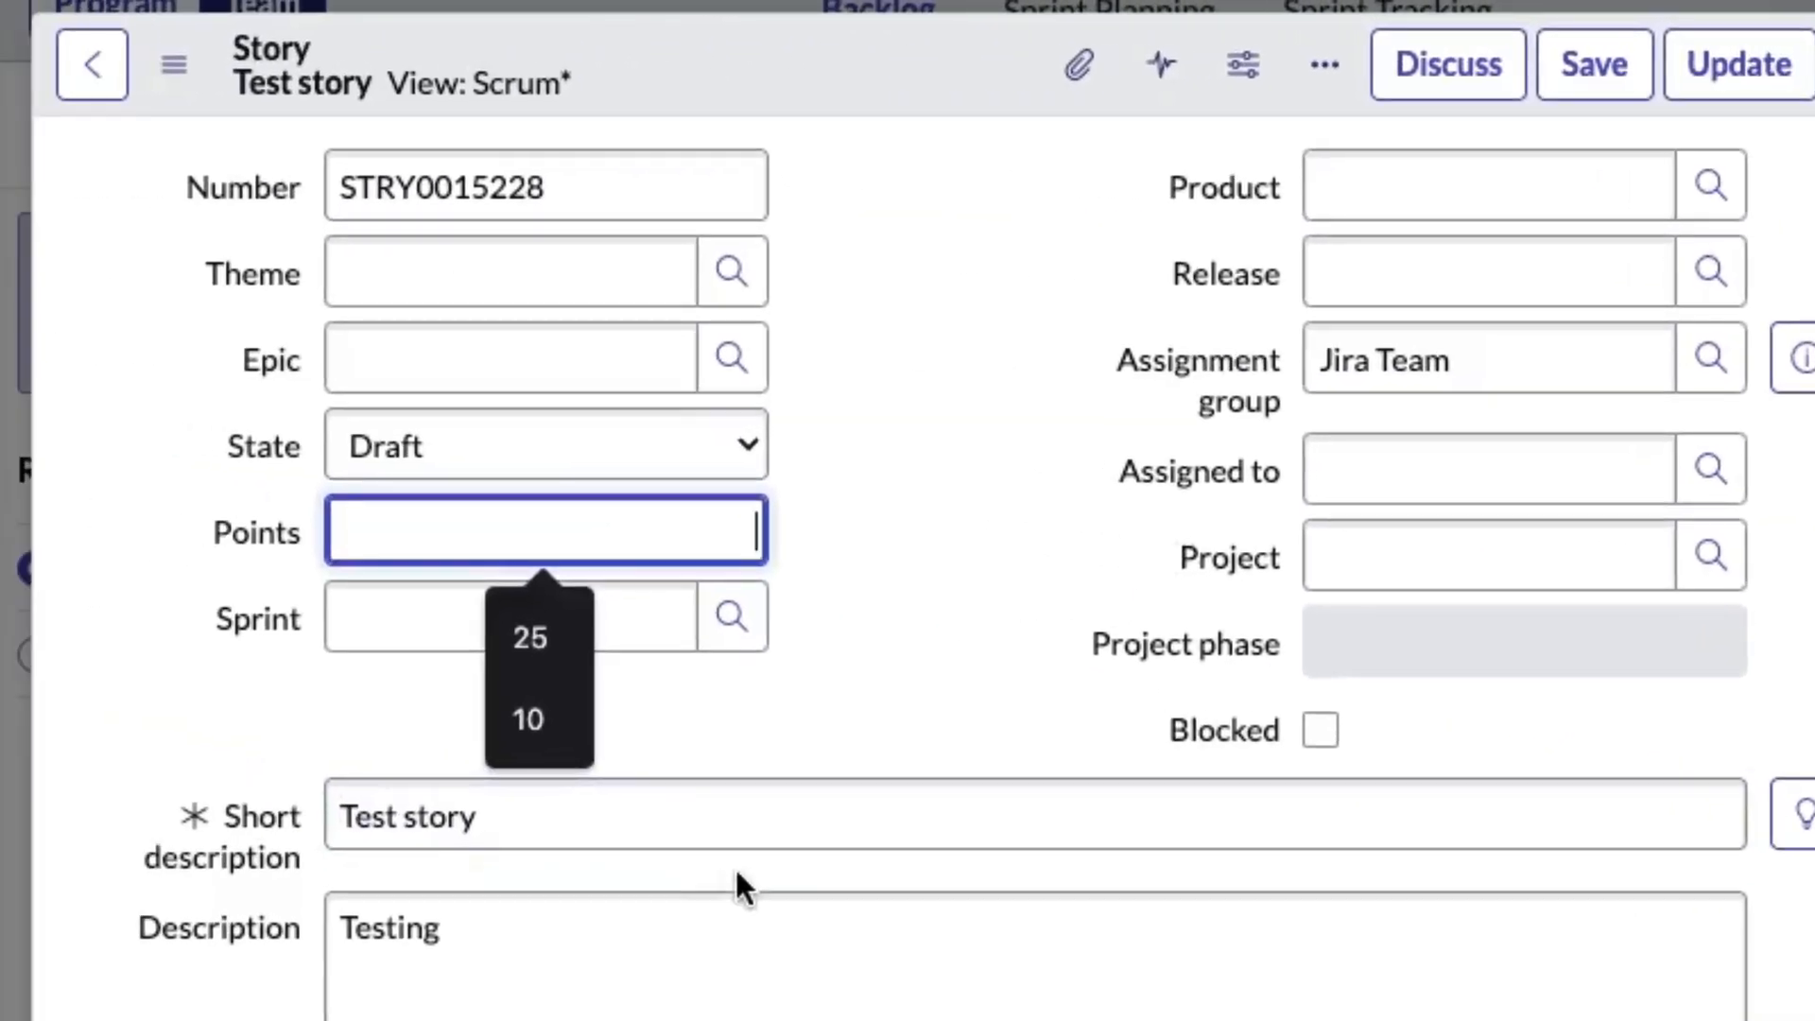
{"action": "type", "text": "25"}
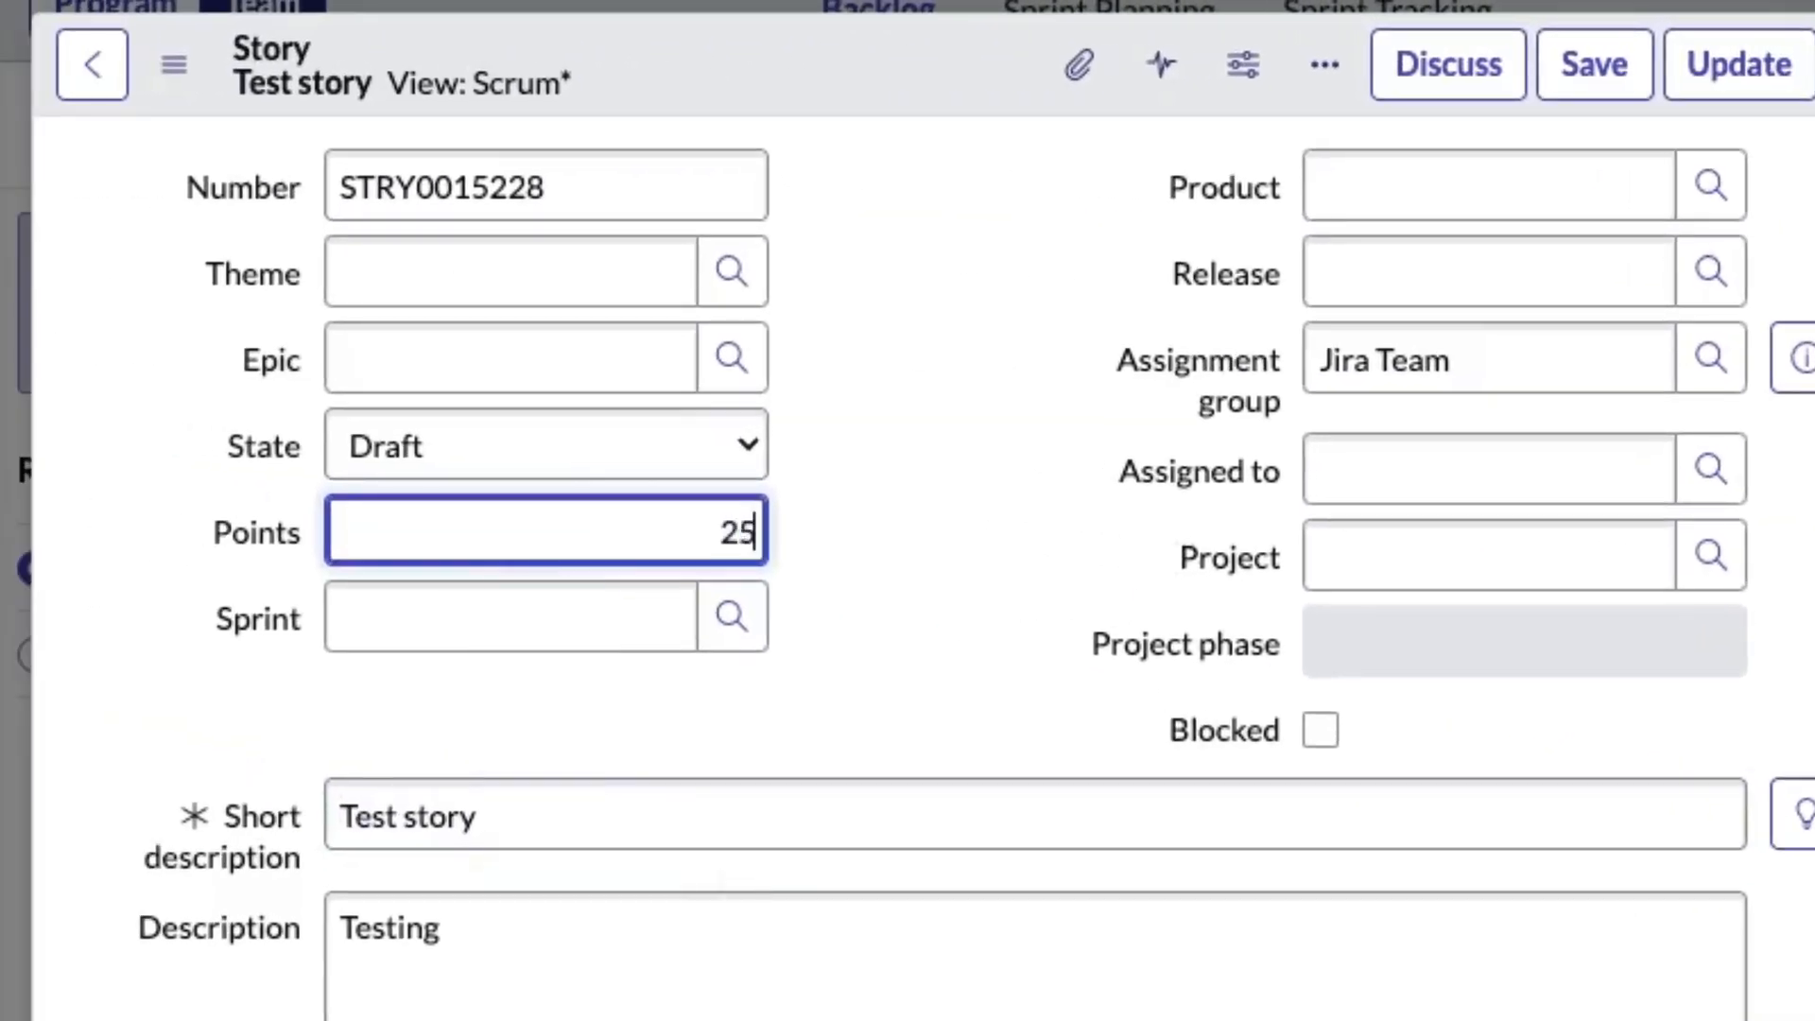
{"action": "left_click", "coordinate": [903, 574]}
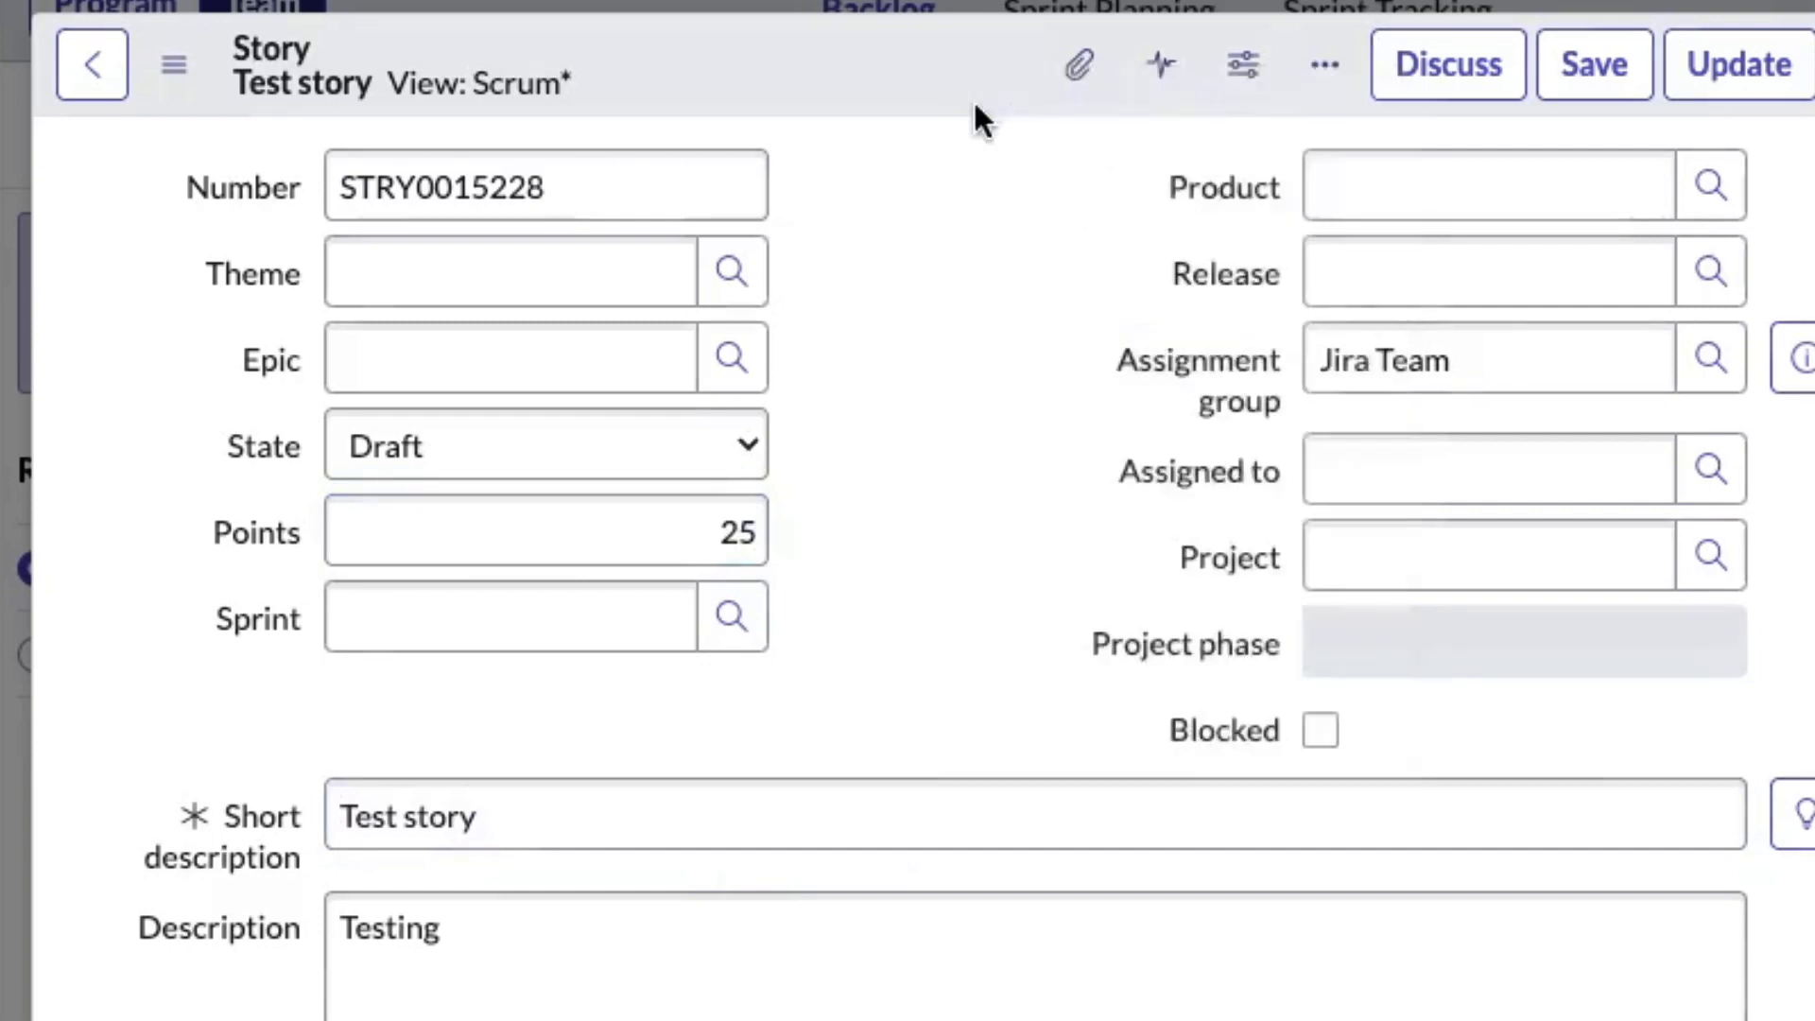
{"action": "key", "text": "super+s"}
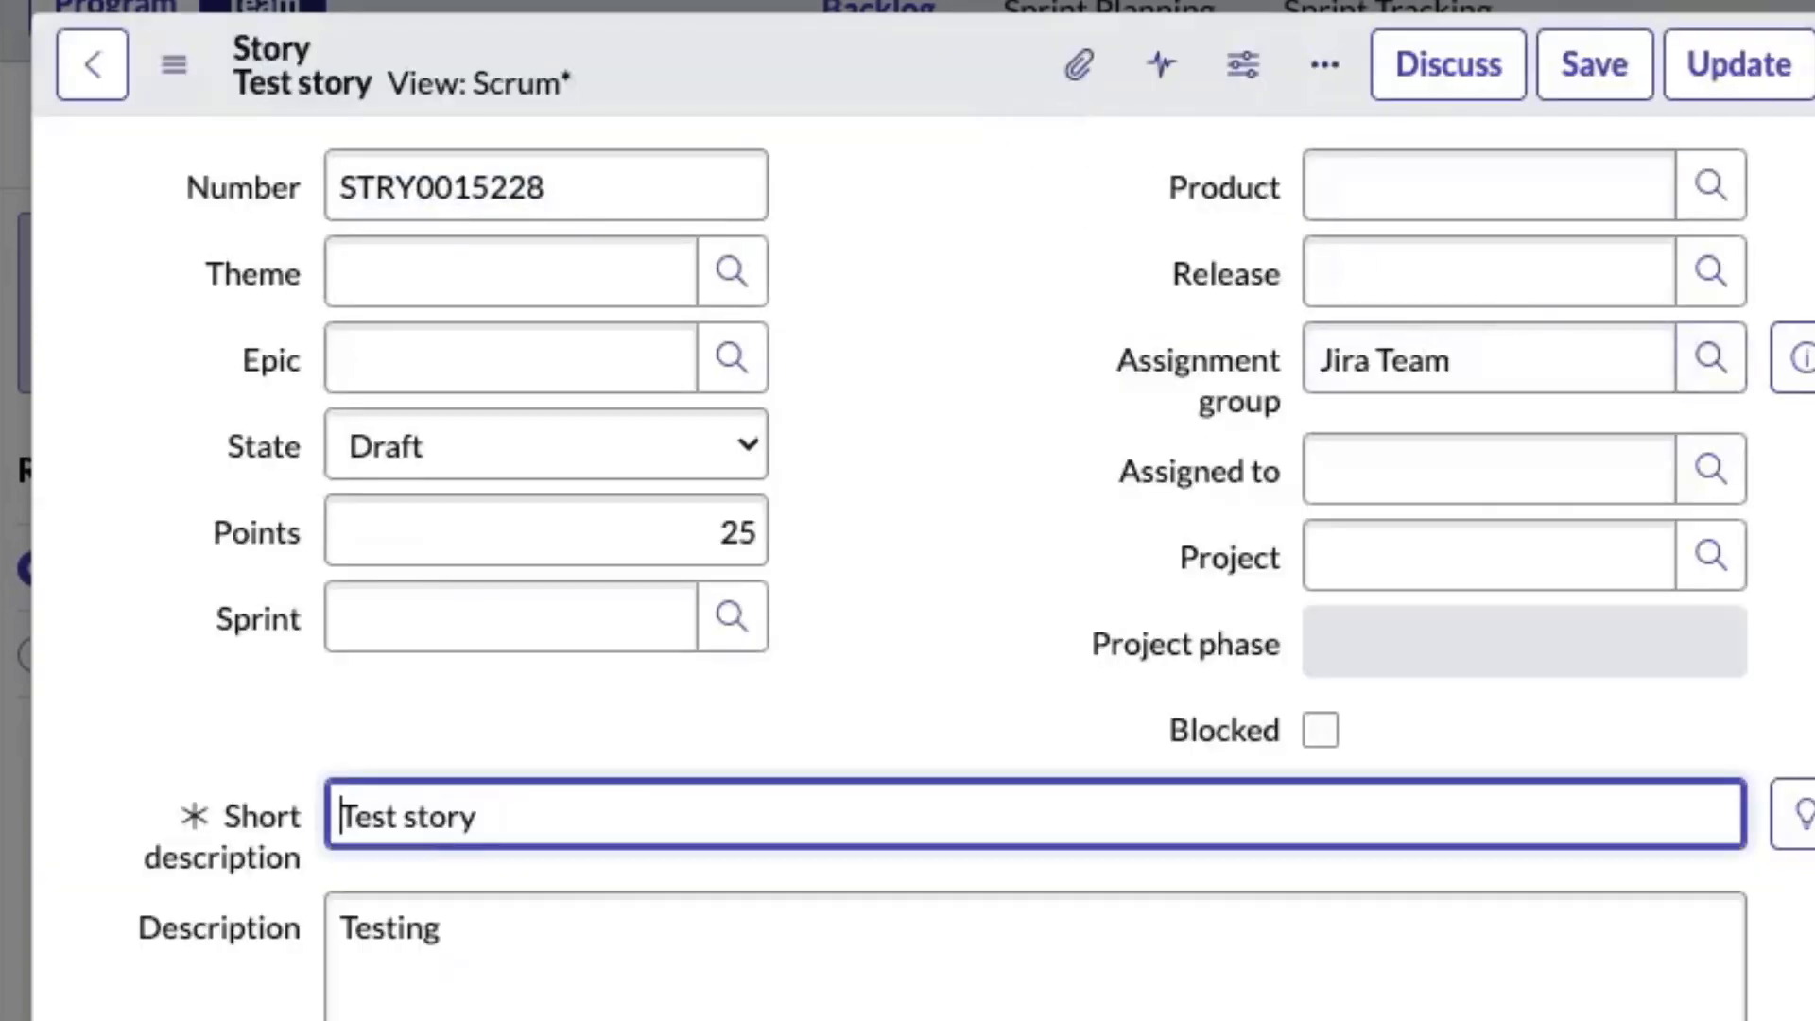
Check the Story Points field of the matching Jira issue, and close and reopen the issue to reload its details
{"action": "scroll", "coordinate": [1456, 579], "scroll_direction": "down", "scroll_amount": 10}
{"action": "scroll", "coordinate": [1450, 593], "scroll_direction": "up", "scroll_amount": 5}
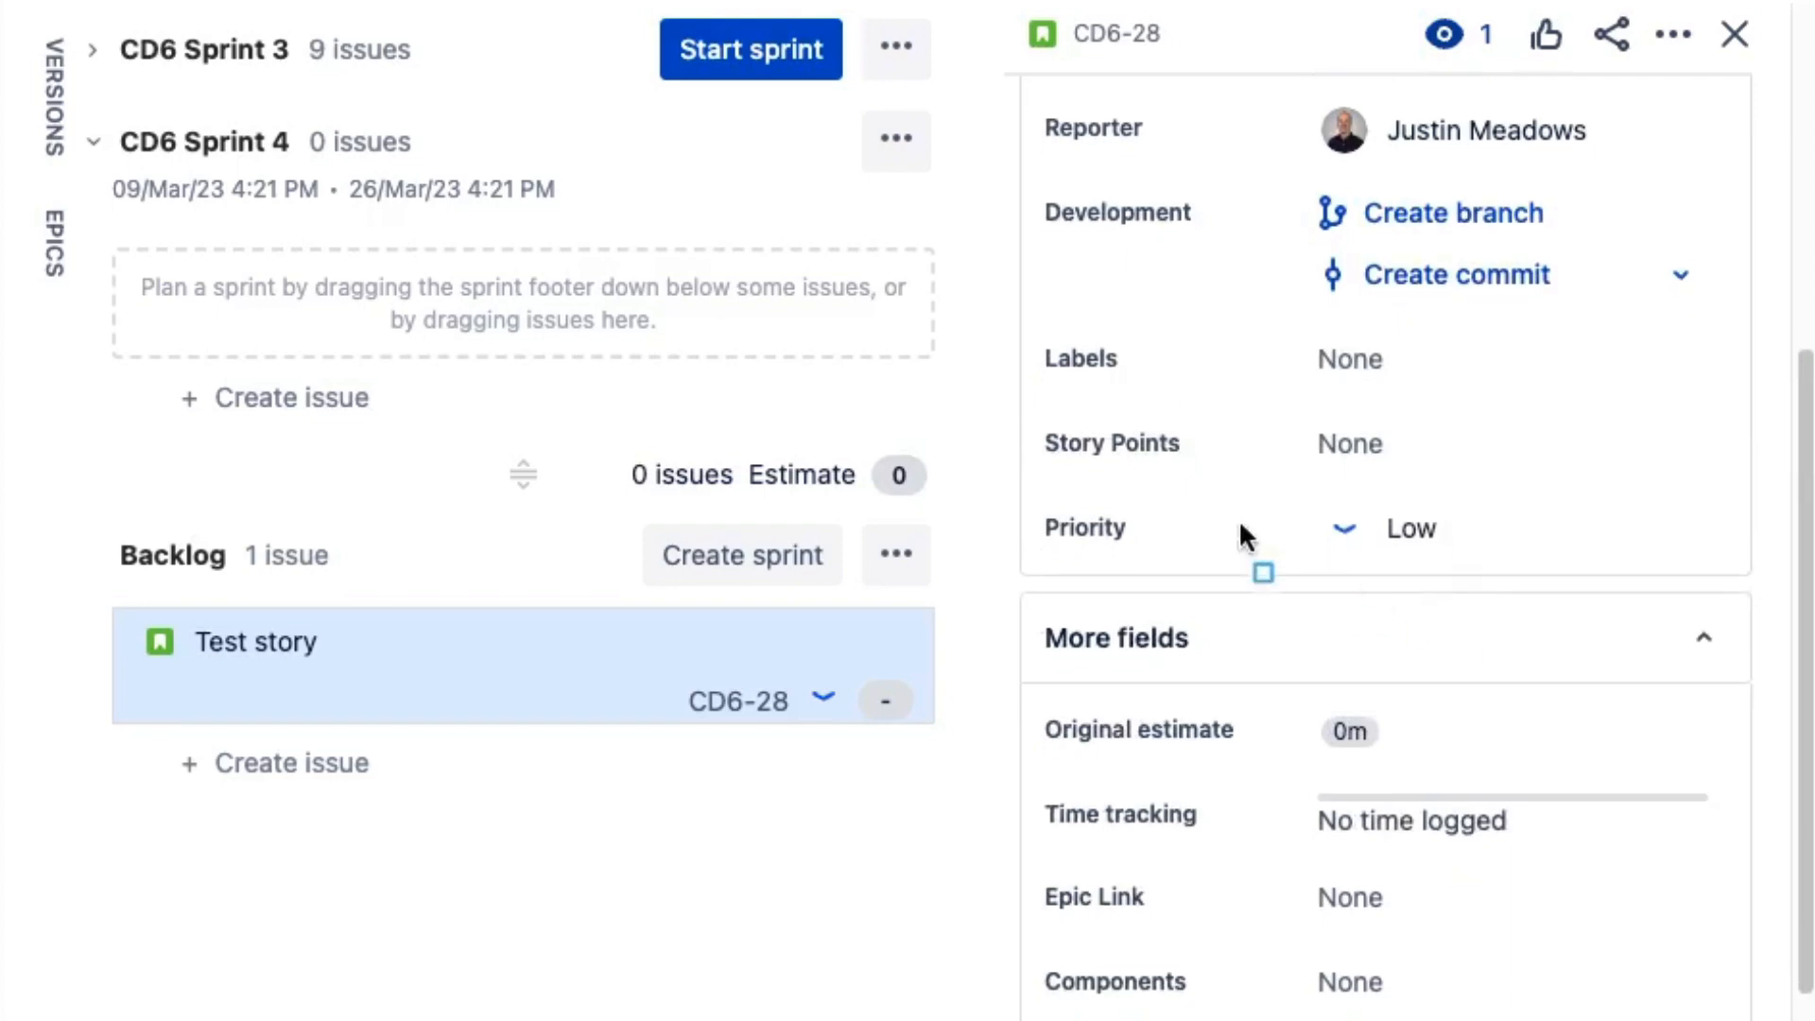
{"action": "left_click_drag", "start_coordinate": [990, 395], "coordinate": [1509, 495]}
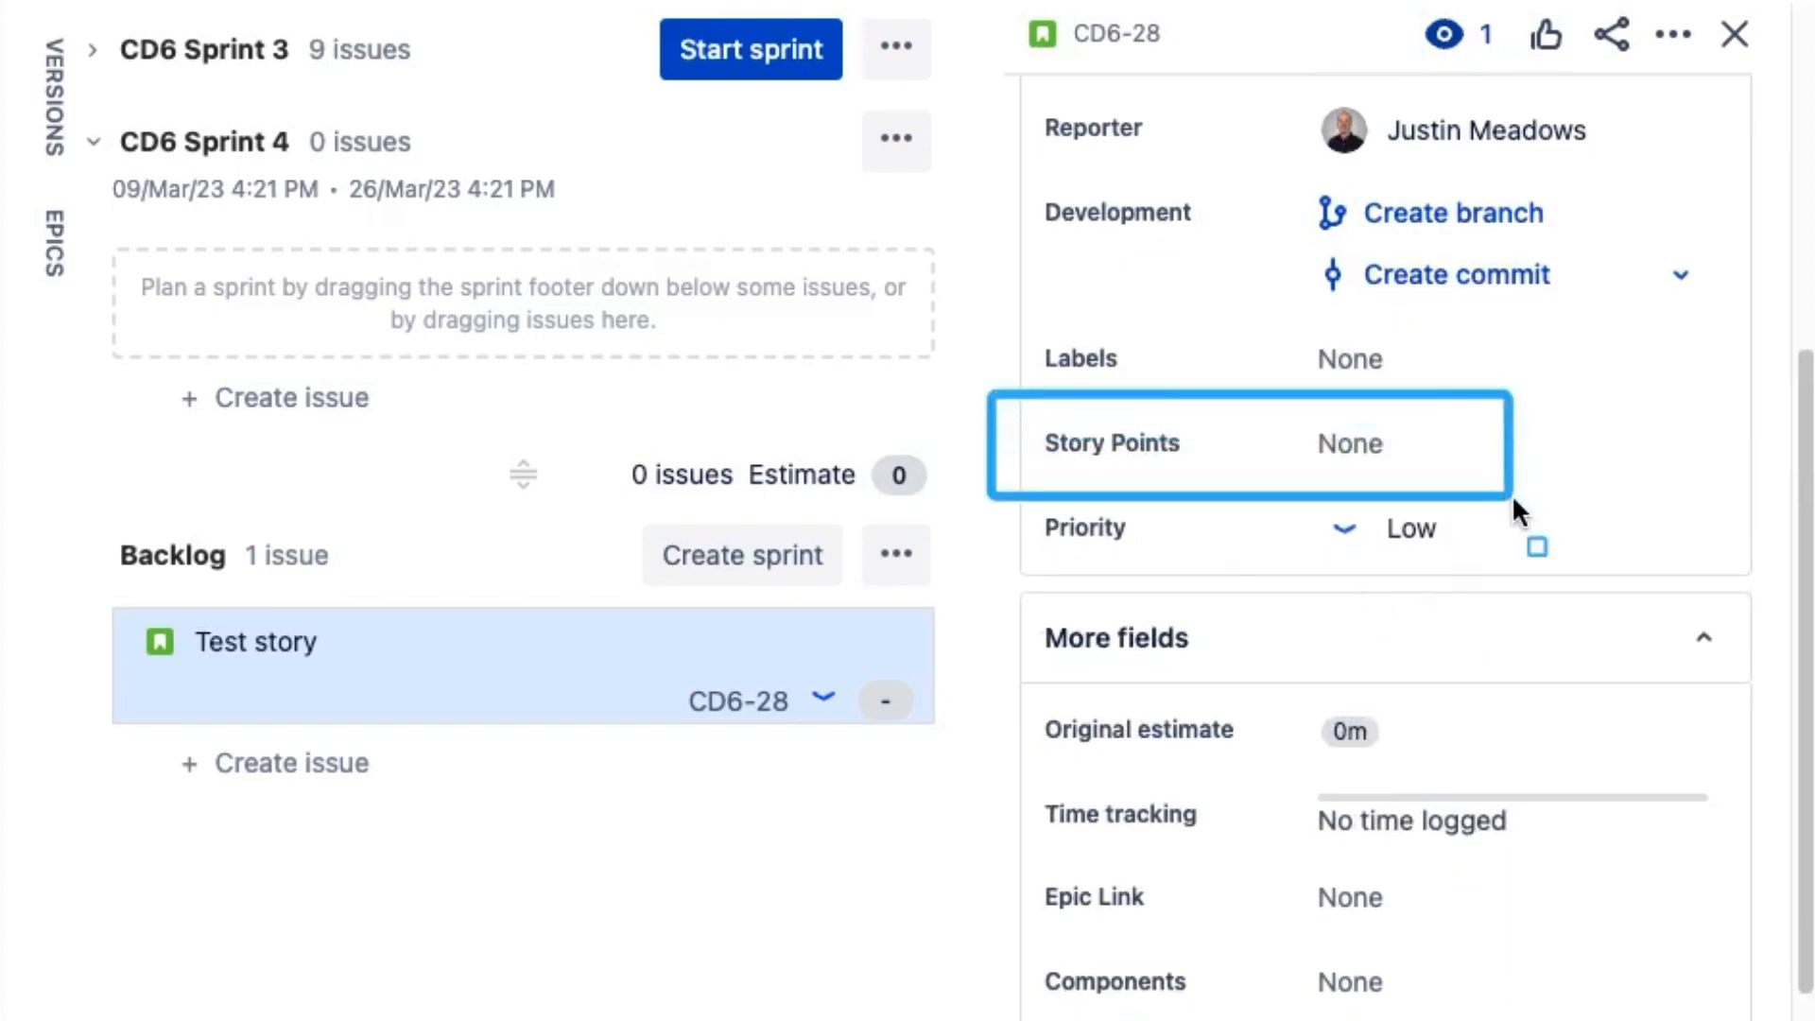
{"action": "left_click", "coordinate": [1736, 34]}
{"action": "left_click", "coordinate": [445, 620]}
Set the Jira test story's Story Points to 100
{"action": "scroll", "coordinate": [1103, 605], "scroll_direction": "down", "scroll_amount": 8}
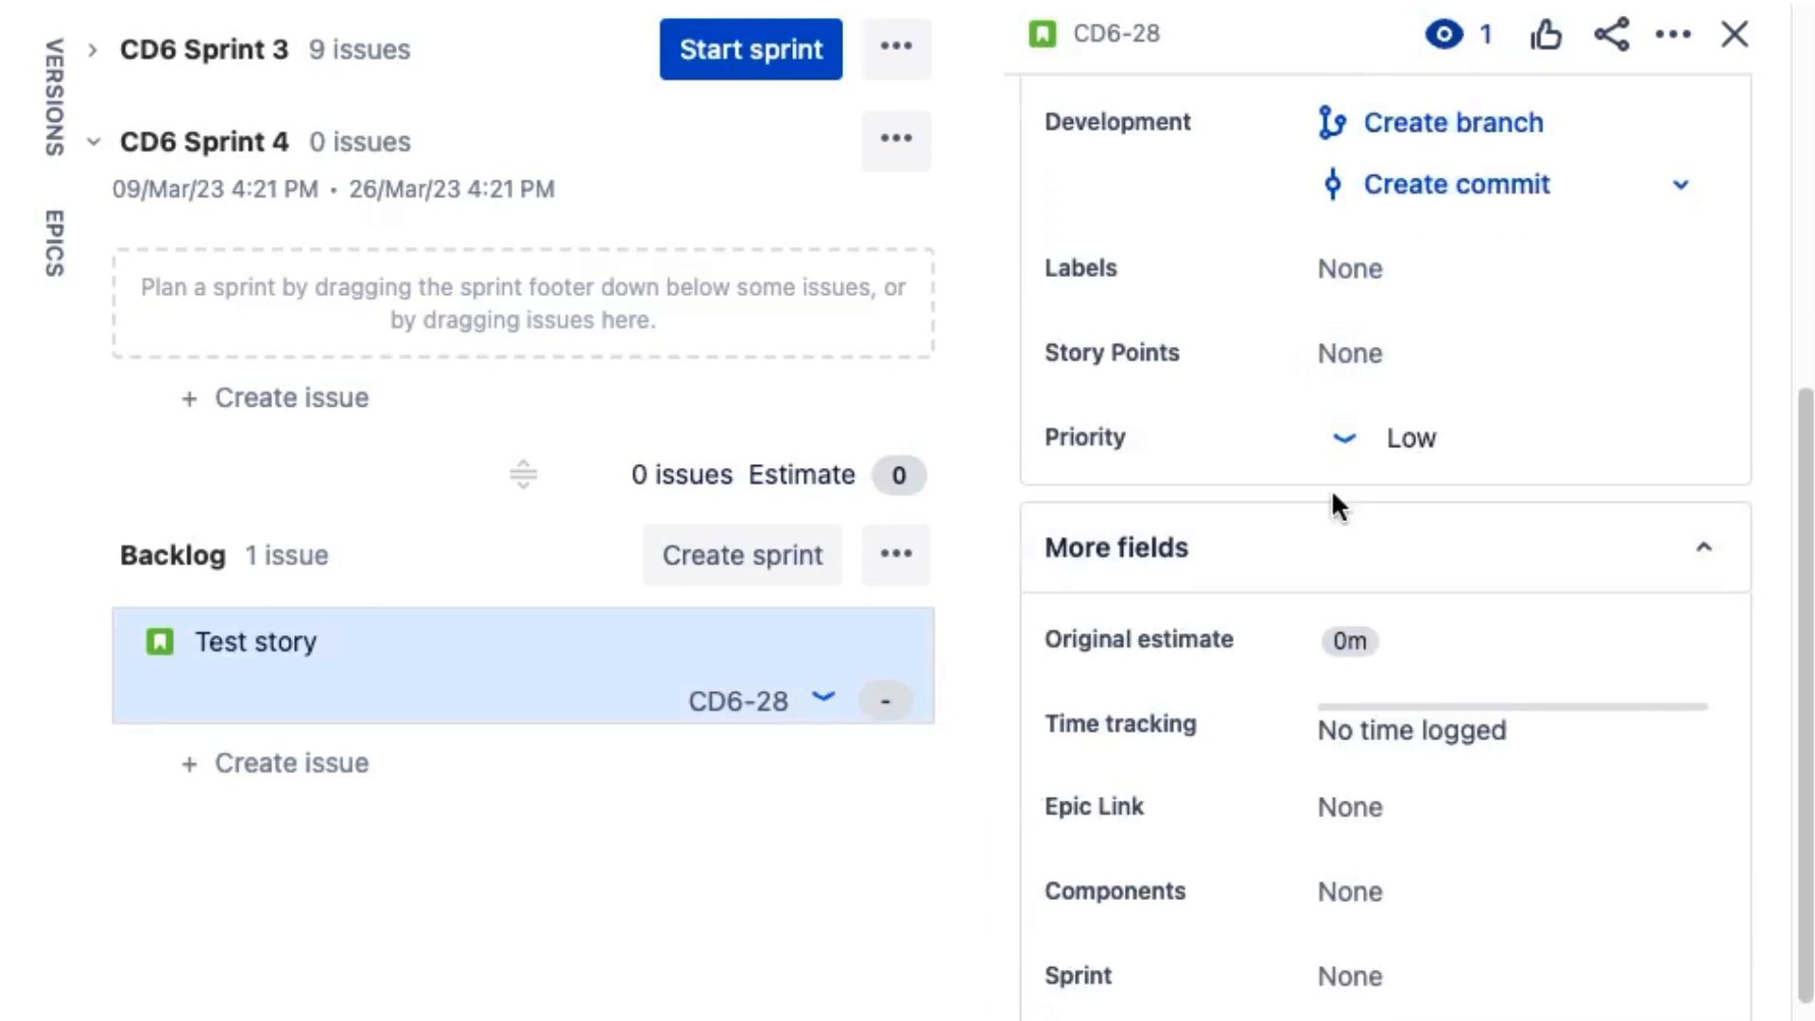
{"action": "left_click", "coordinate": [1370, 350]}
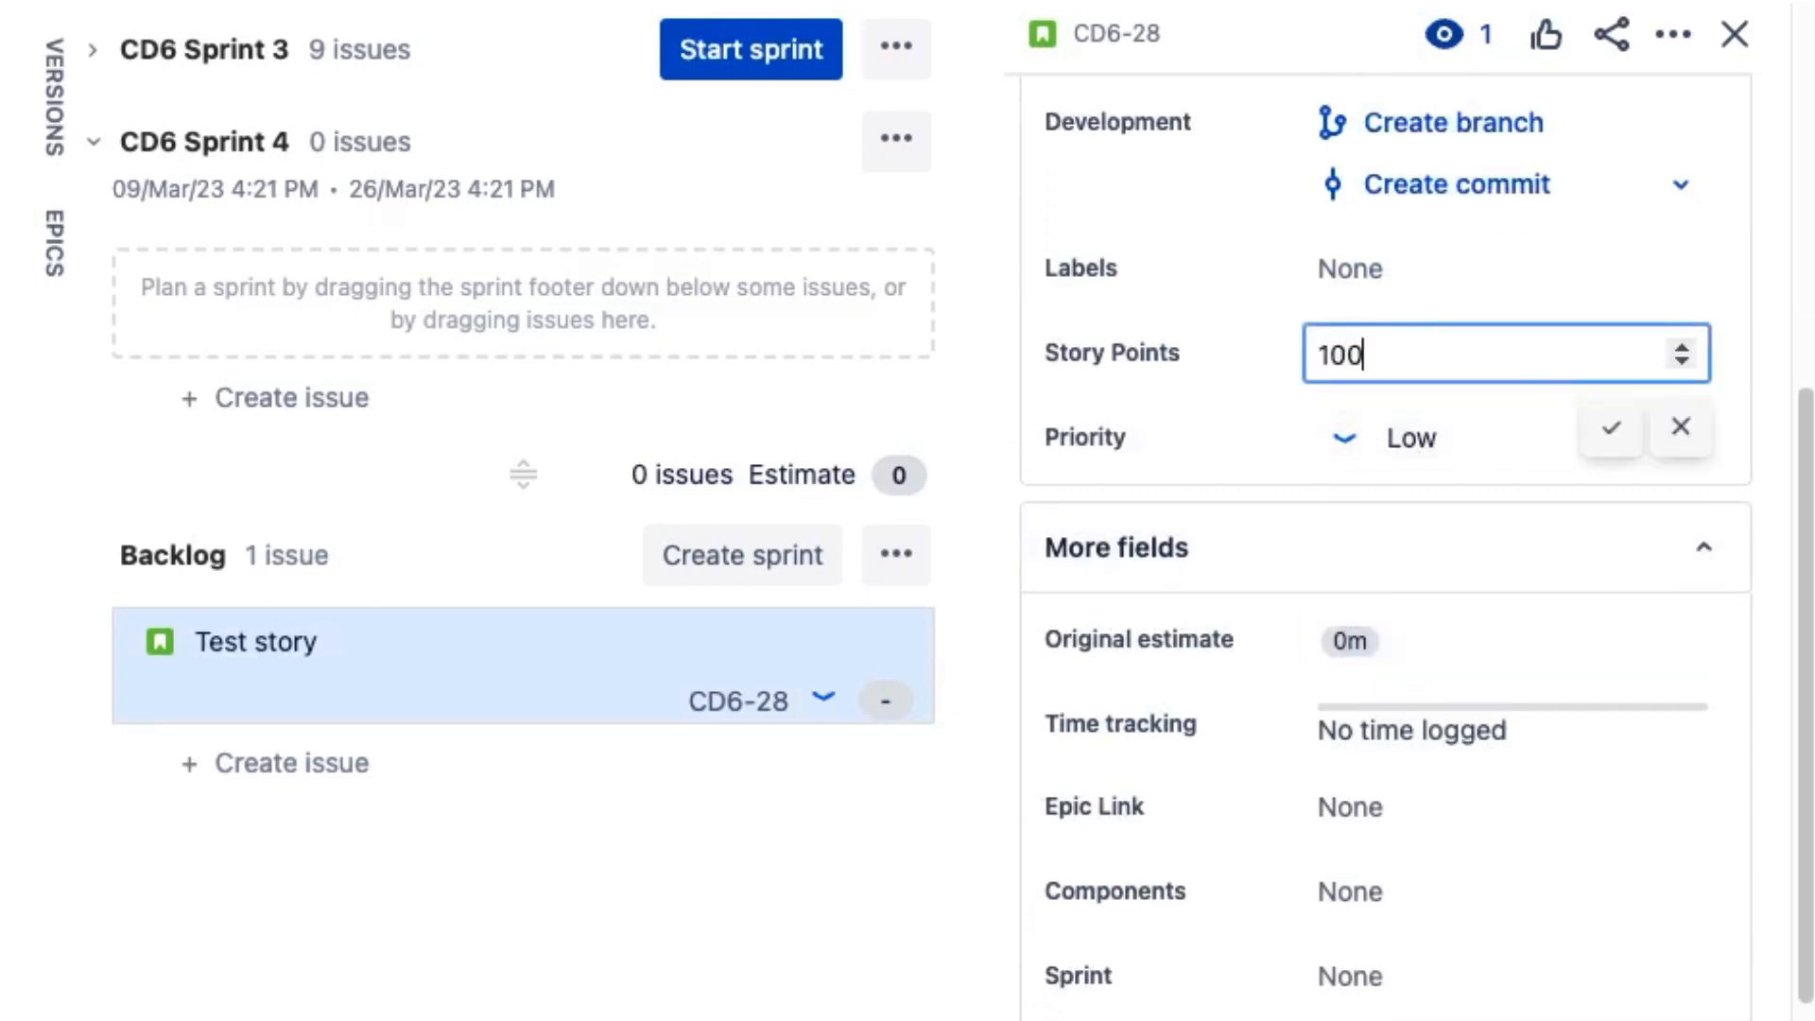
{"action": "left_click", "coordinate": [1611, 428]}
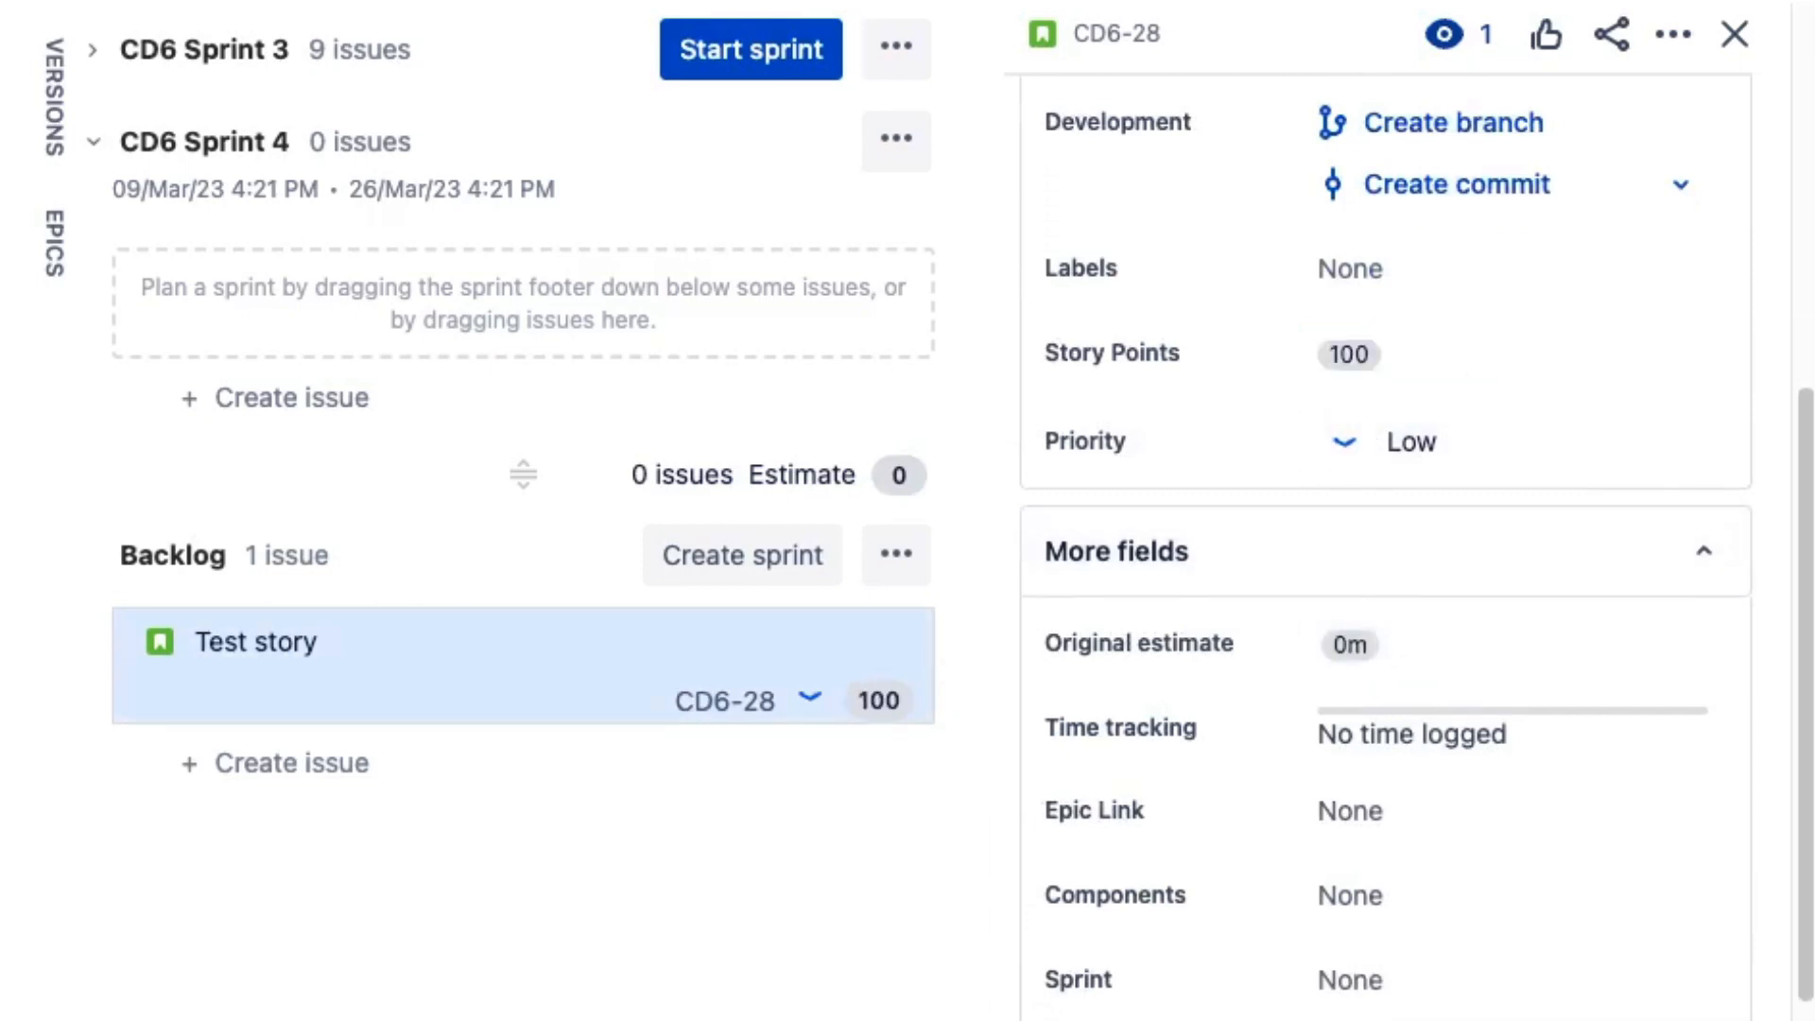
Replace the Jira story's description with "Change from Jira to SN." and save it
{"action": "scroll", "coordinate": [1193, 631], "scroll_direction": "up", "scroll_amount": 8}
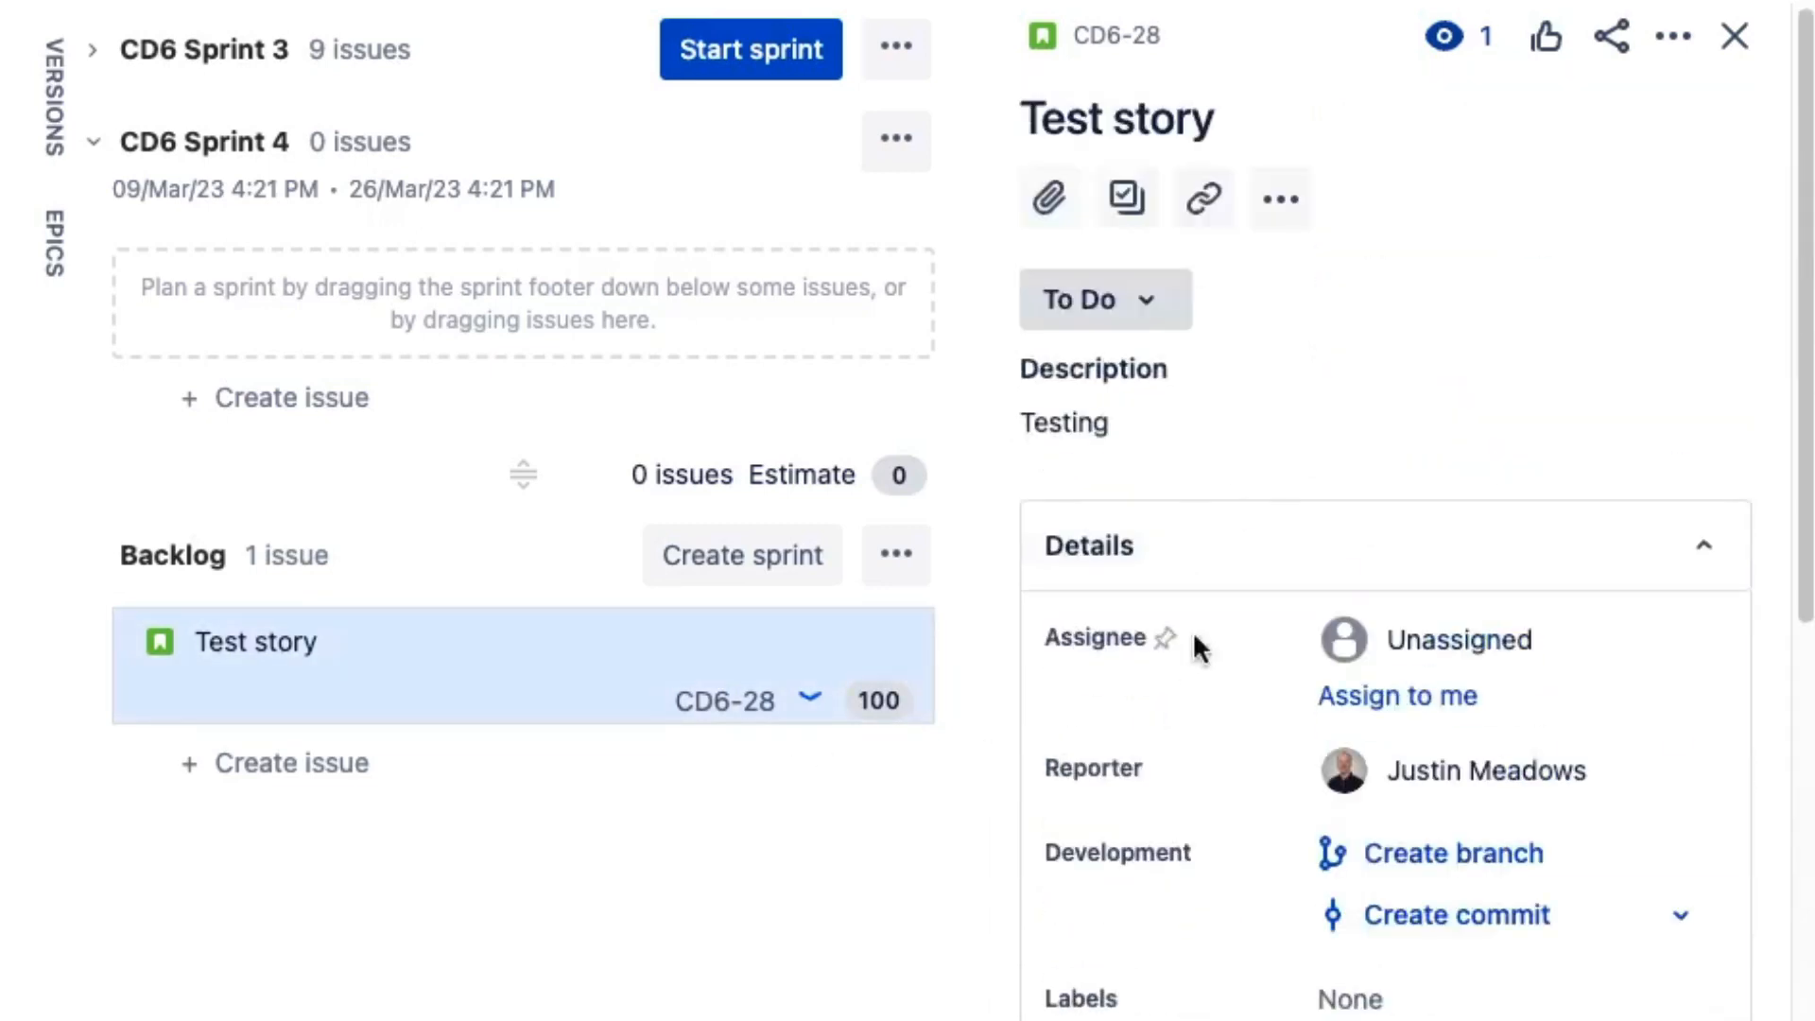
{"action": "left_click", "coordinate": [1186, 421]}
{"action": "left_click", "coordinate": [1193, 431]}
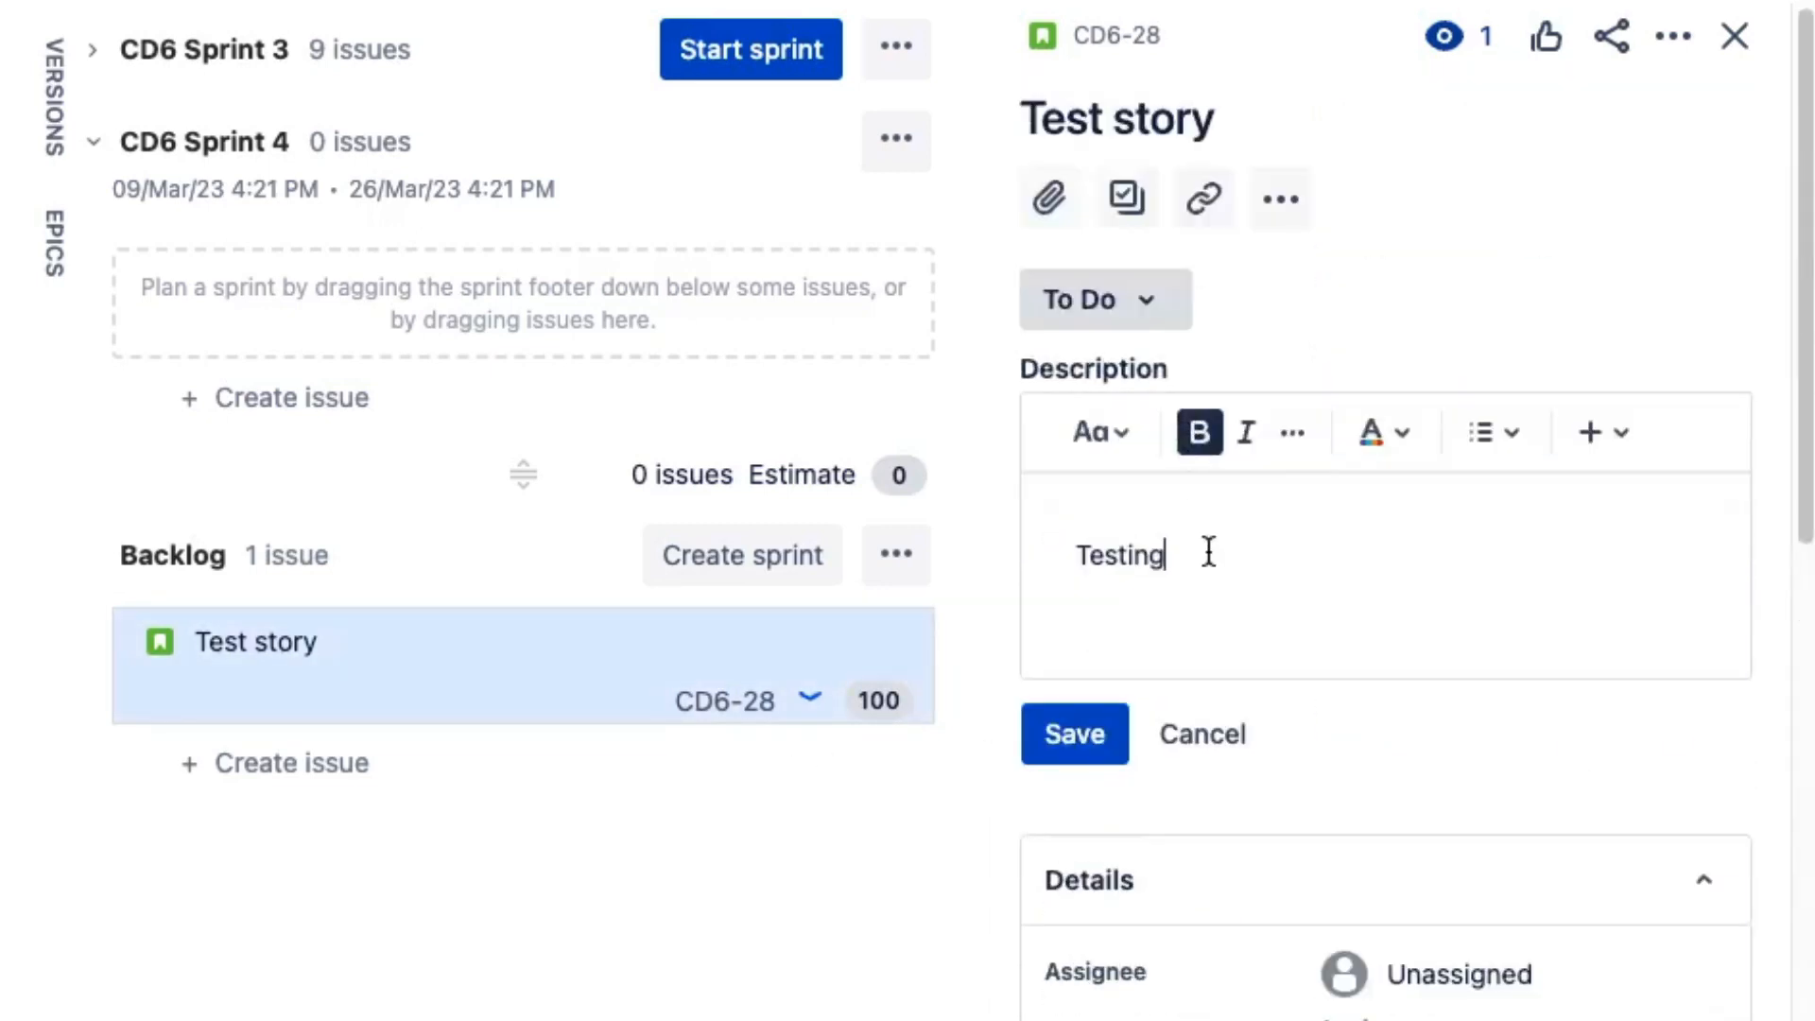
{"action": "left_click_drag", "start_coordinate": [1182, 555], "coordinate": [962, 564]}
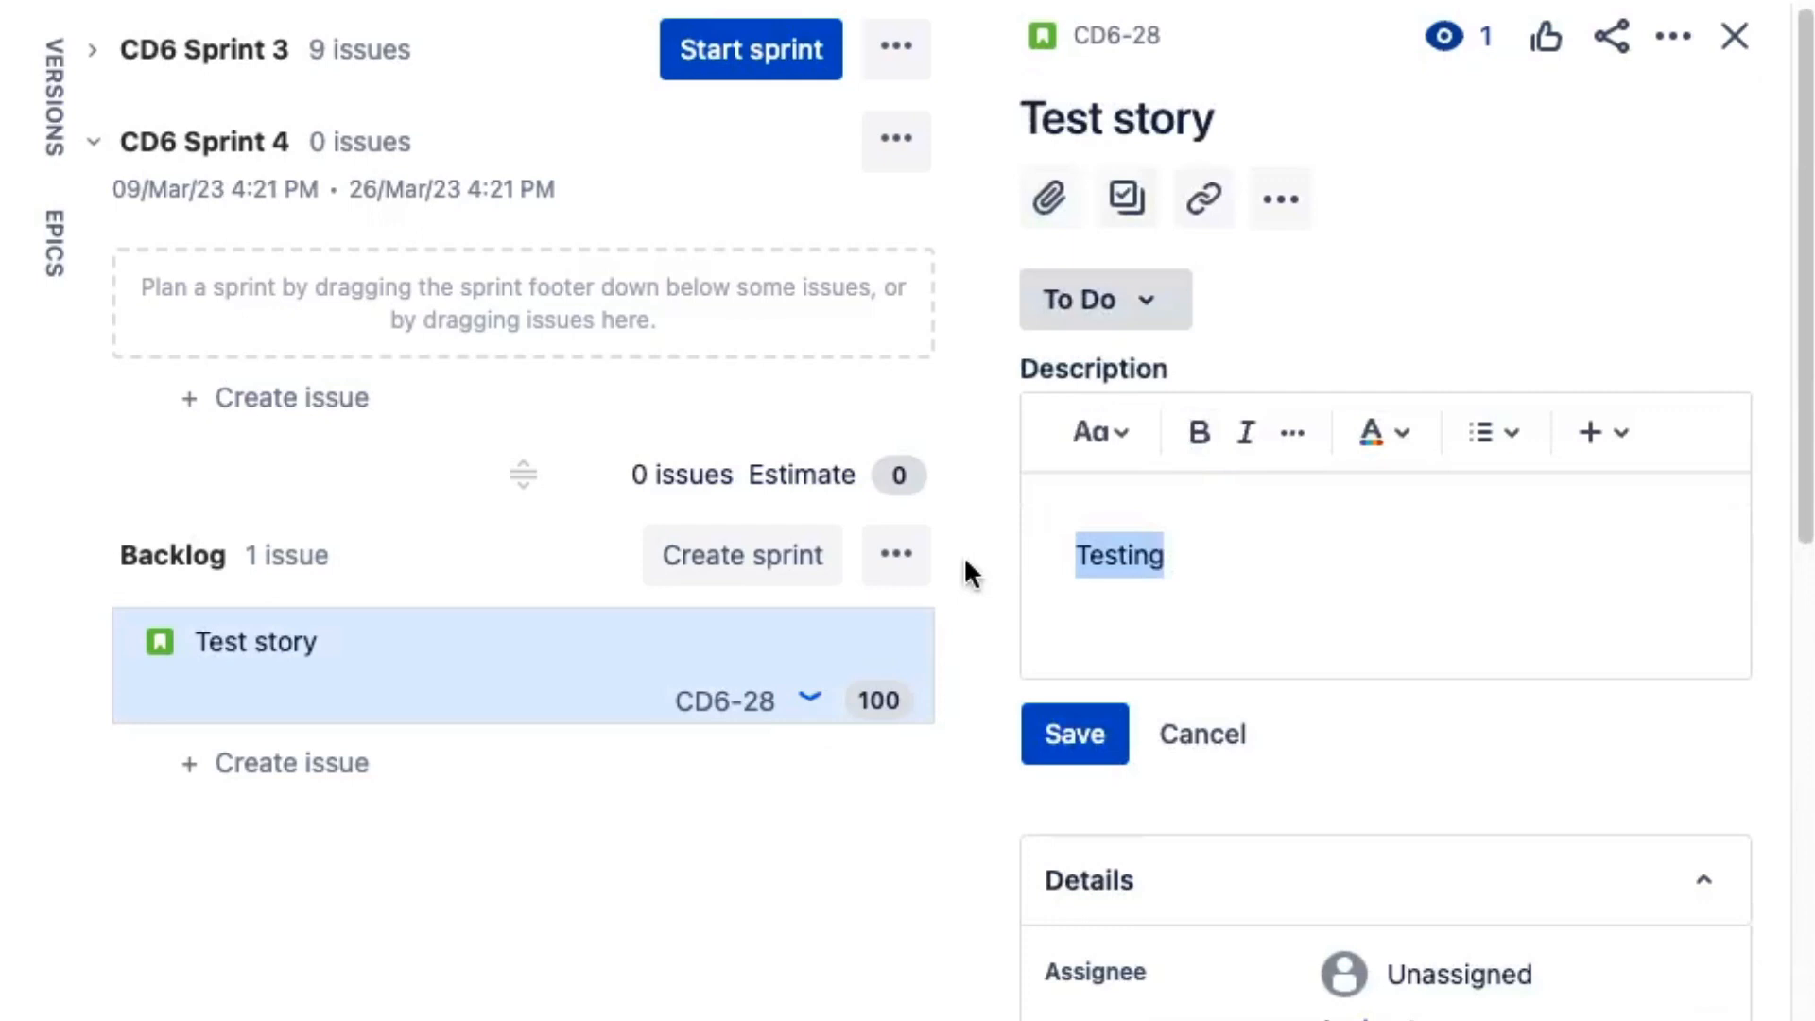
{"action": "type", "text": "Chang"}
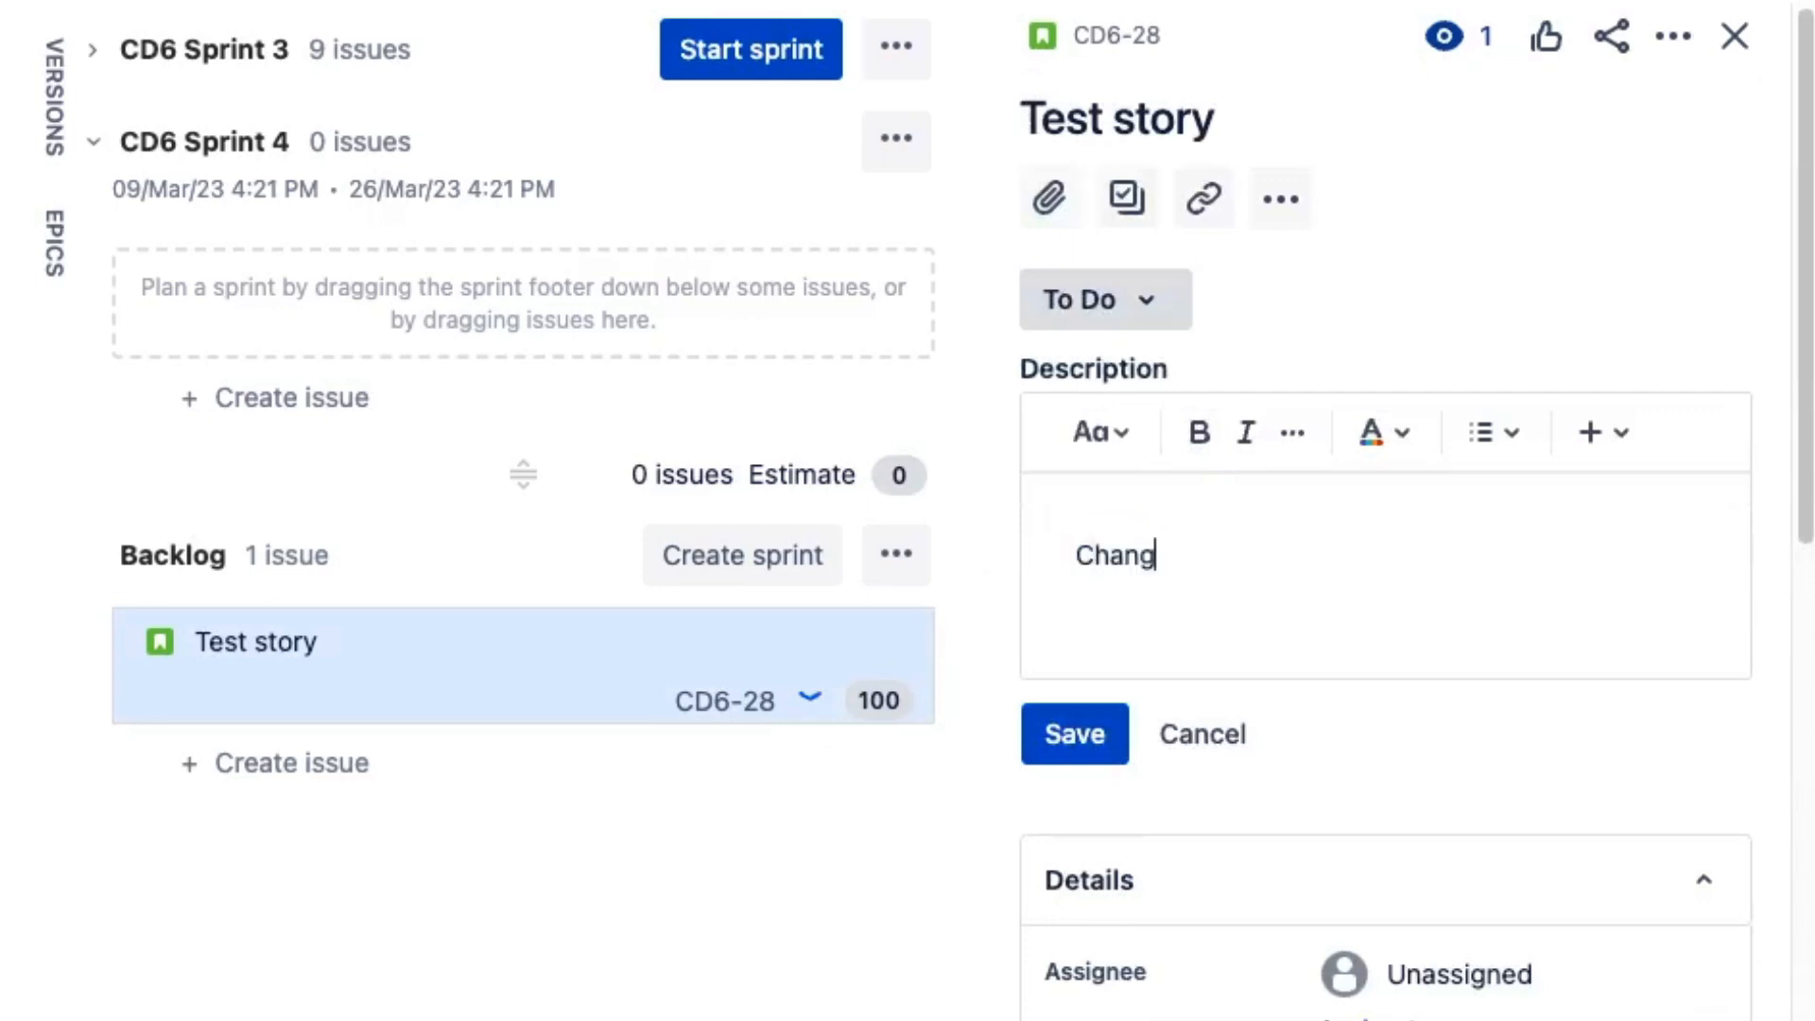
{"action": "type", "text": "e from Jira to SN."}
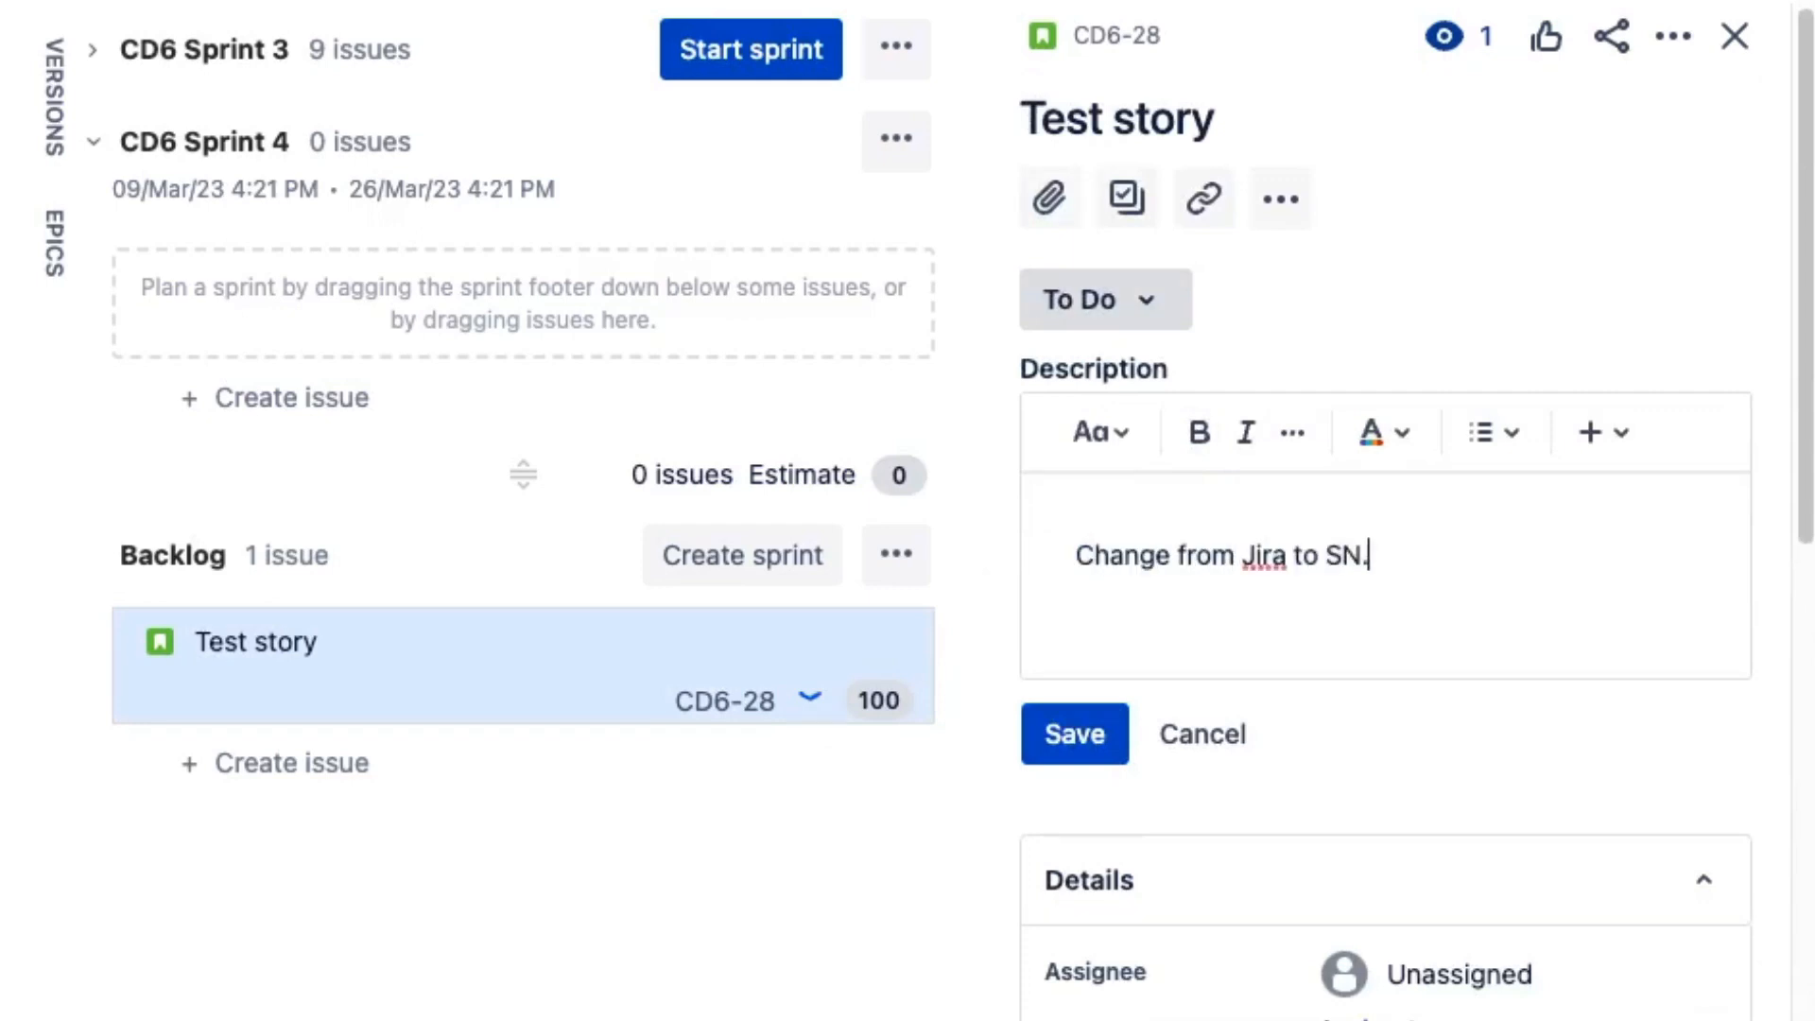
{"action": "left_click", "coordinate": [1072, 739]}
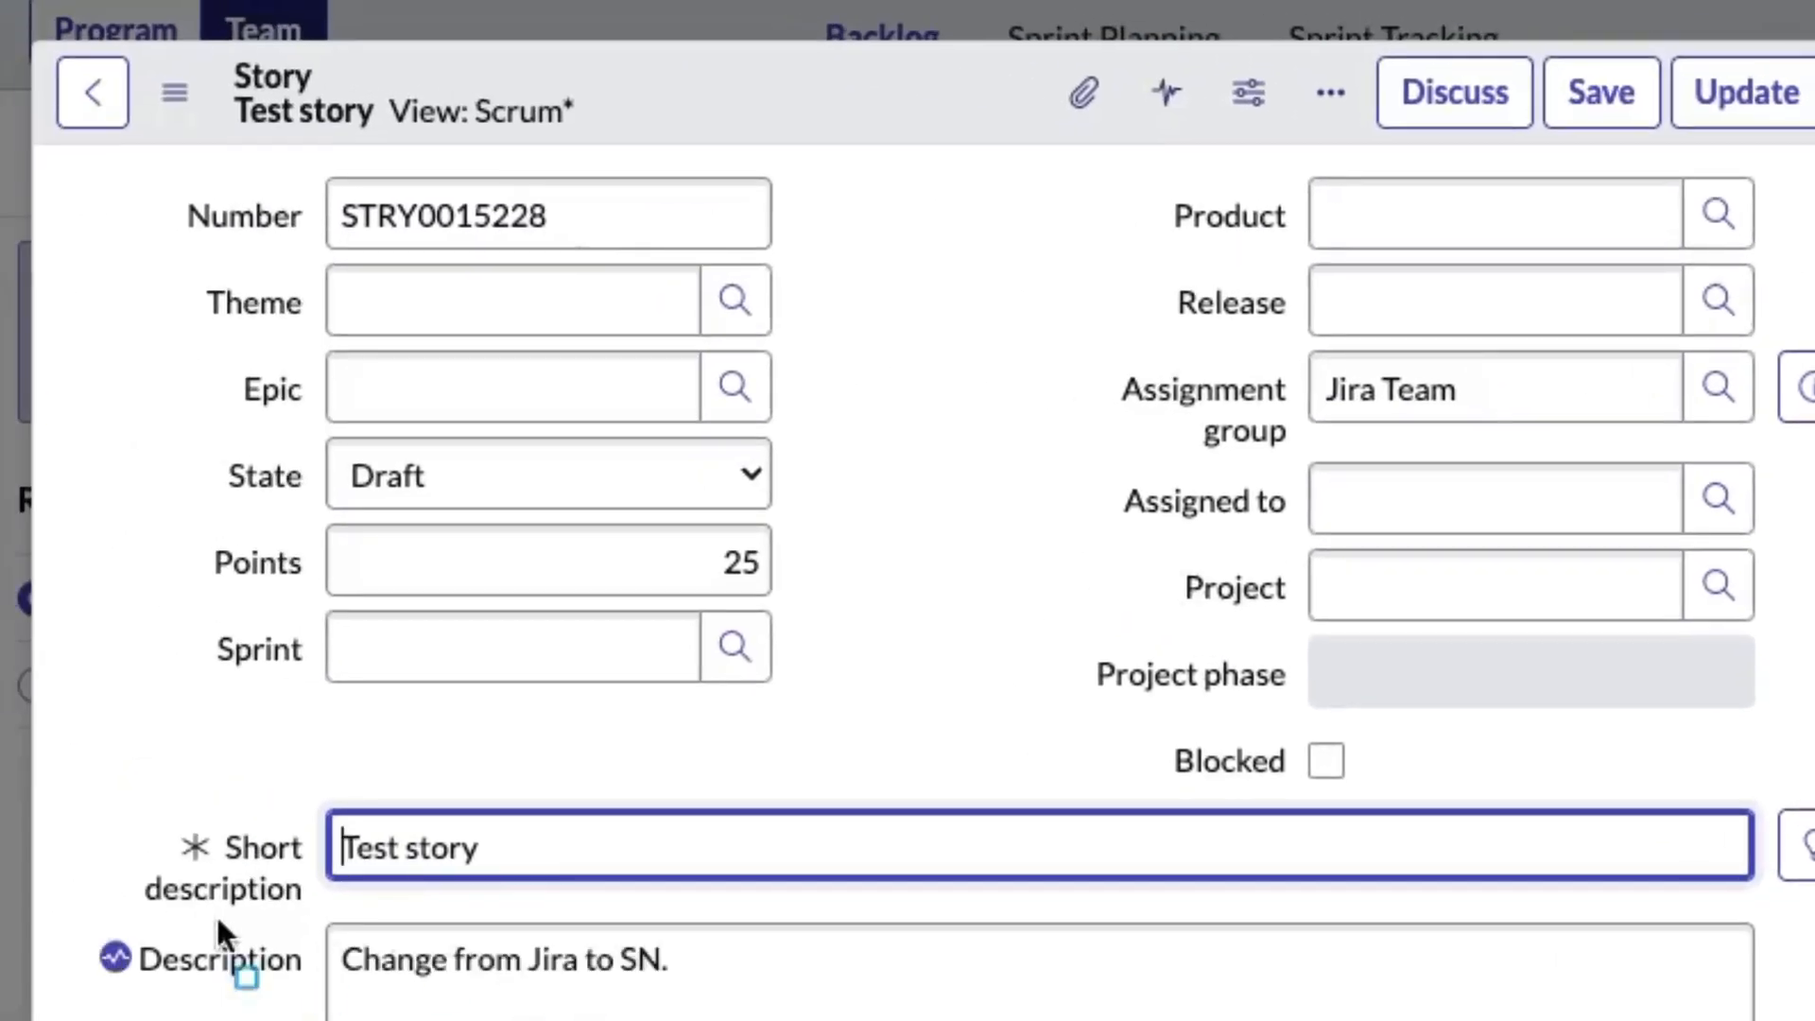
Compare the Description and Points fields of the ServiceNow story with the Jira edits, and return to the backlog
{"action": "left_click_drag", "start_coordinate": [73, 893], "coordinate": [818, 1016]}
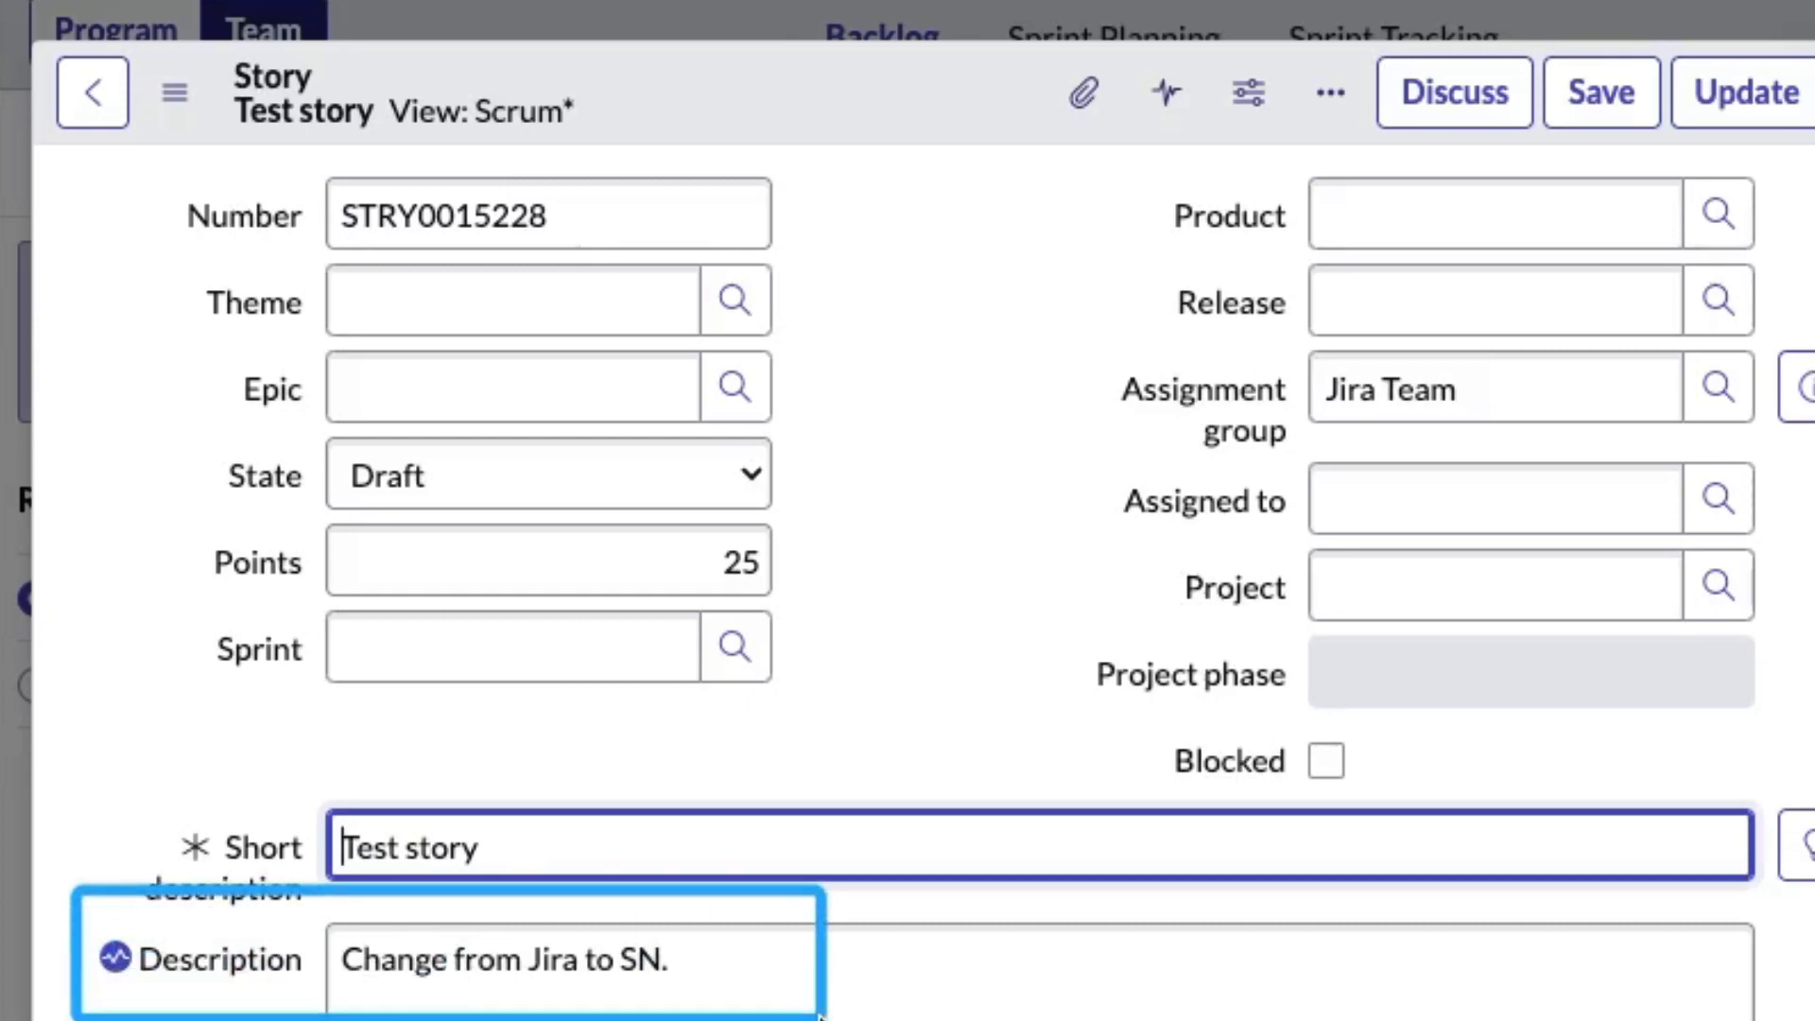
{"action": "mouse_move", "coordinate": [146, 489]}
{"action": "left_mouse_down"}
{"action": "mouse_move", "coordinate": [655, 631]}
{"action": "mouse_move", "coordinate": [828, 651]}
{"action": "mouse_move", "coordinate": [817, 639]}
{"action": "left_mouse_up"}
{"action": "key", "text": "Escape"}
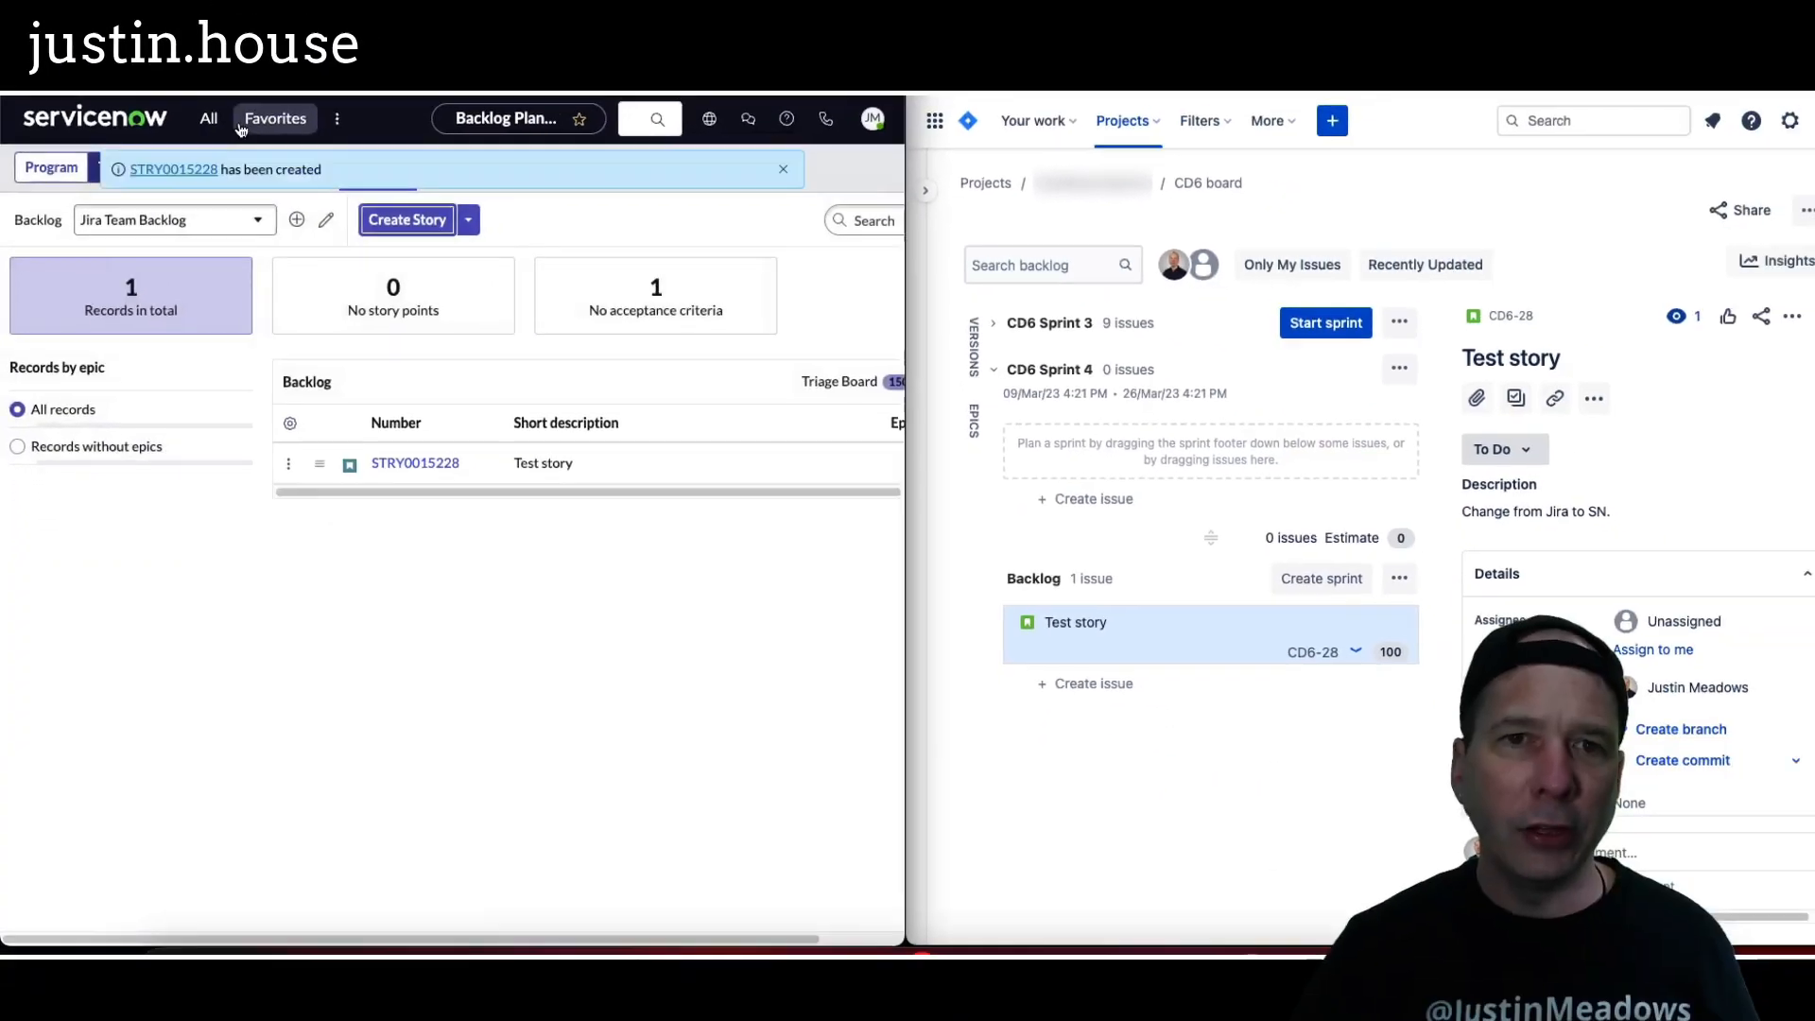
Find the Jira Instances module in ServiceNow by searching for "jira", and open the configured instance
{"action": "left_click", "coordinate": [204, 124]}
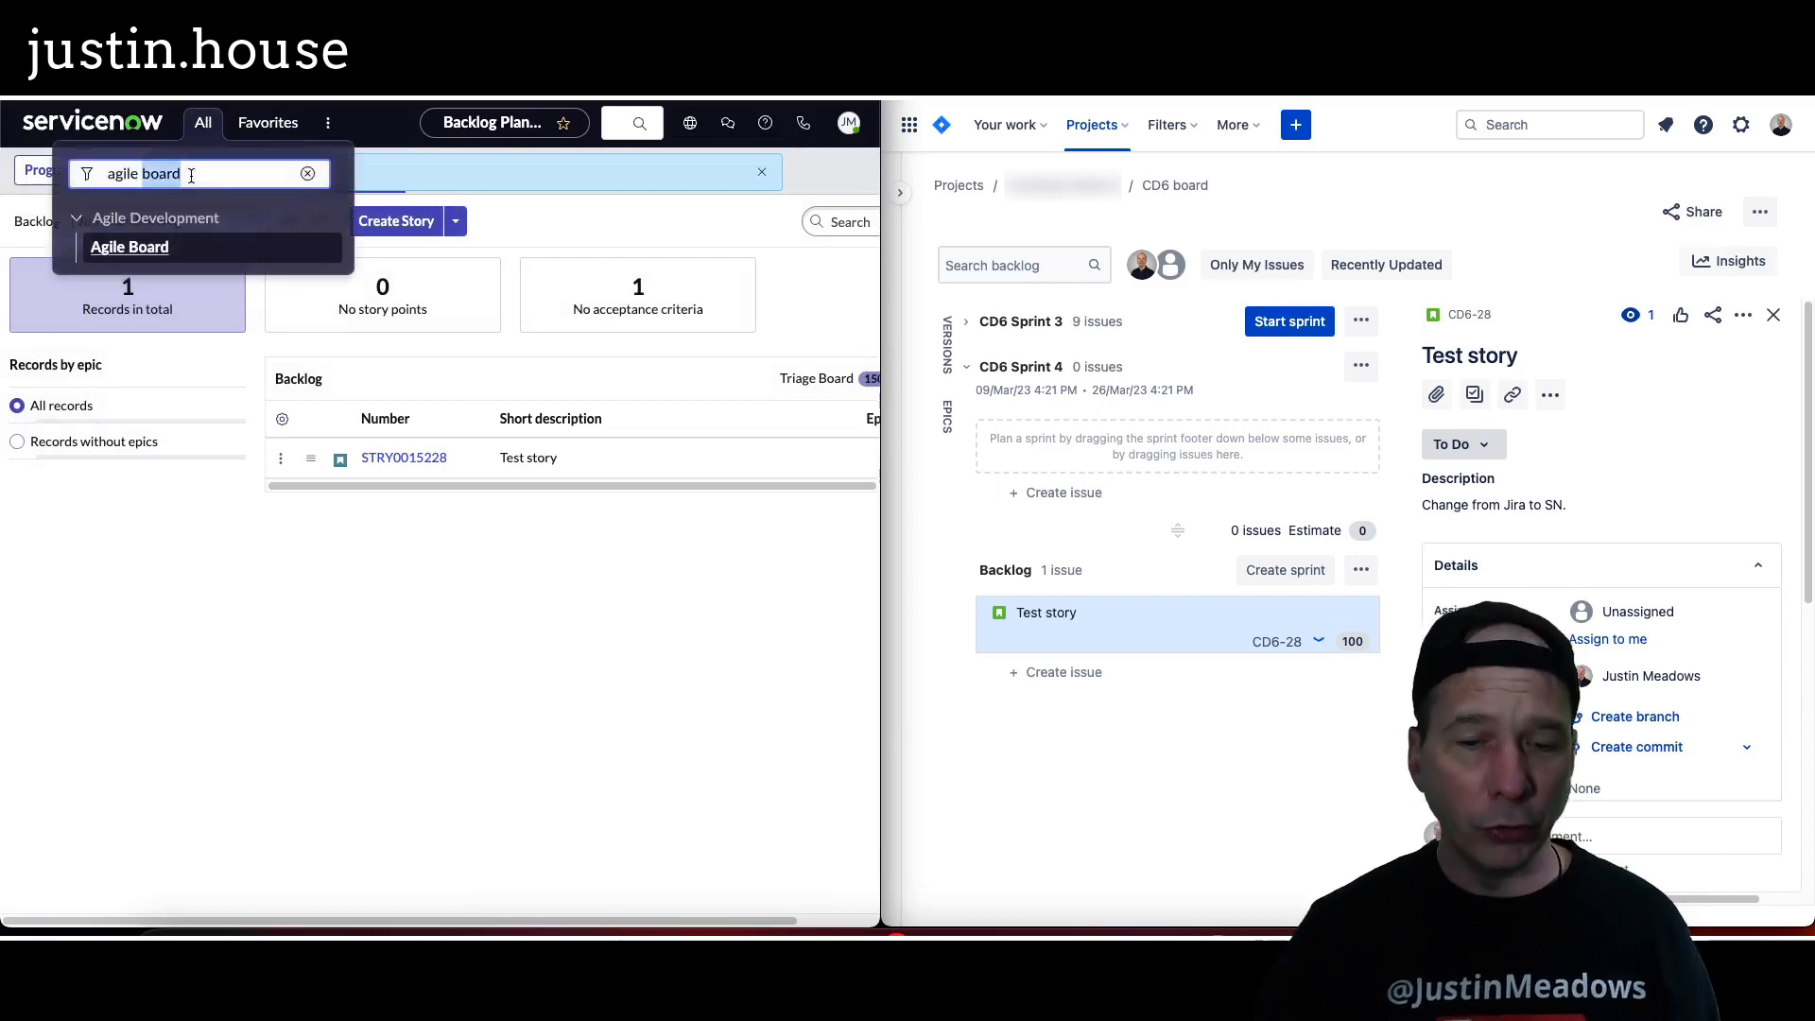
{"action": "type", "text": "jira"}
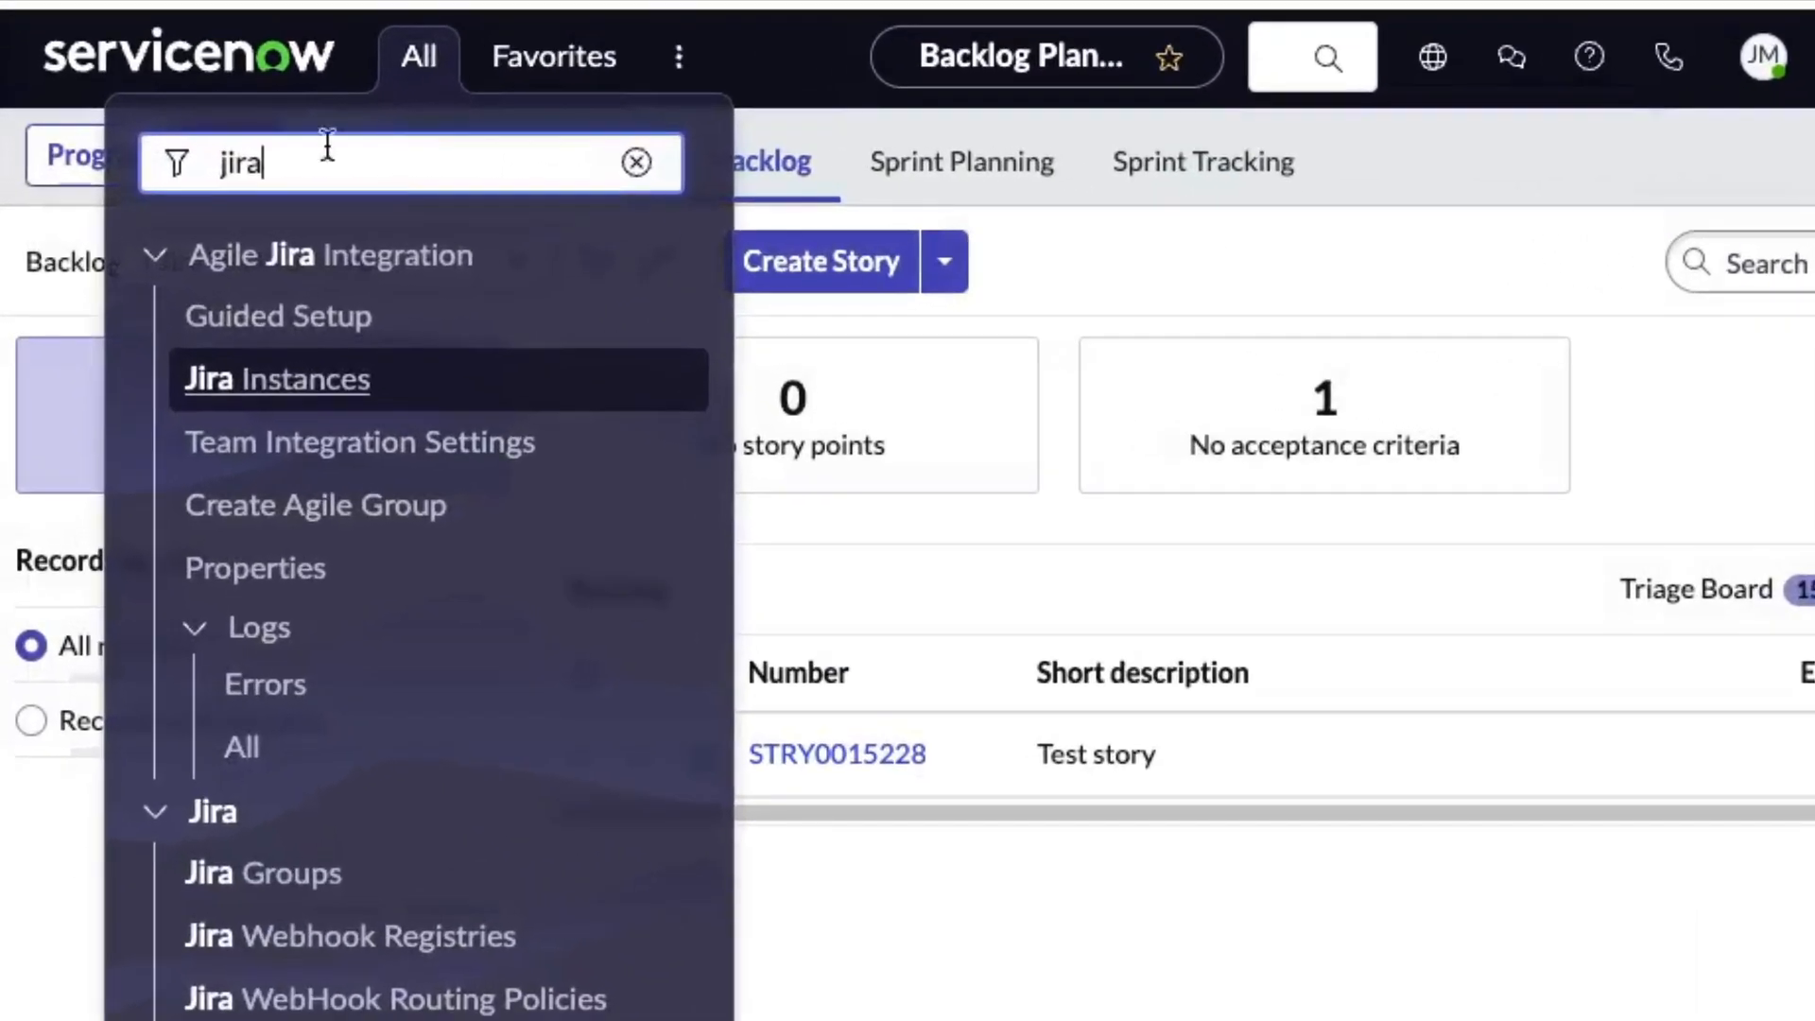
{"action": "left_click", "coordinate": [314, 383]}
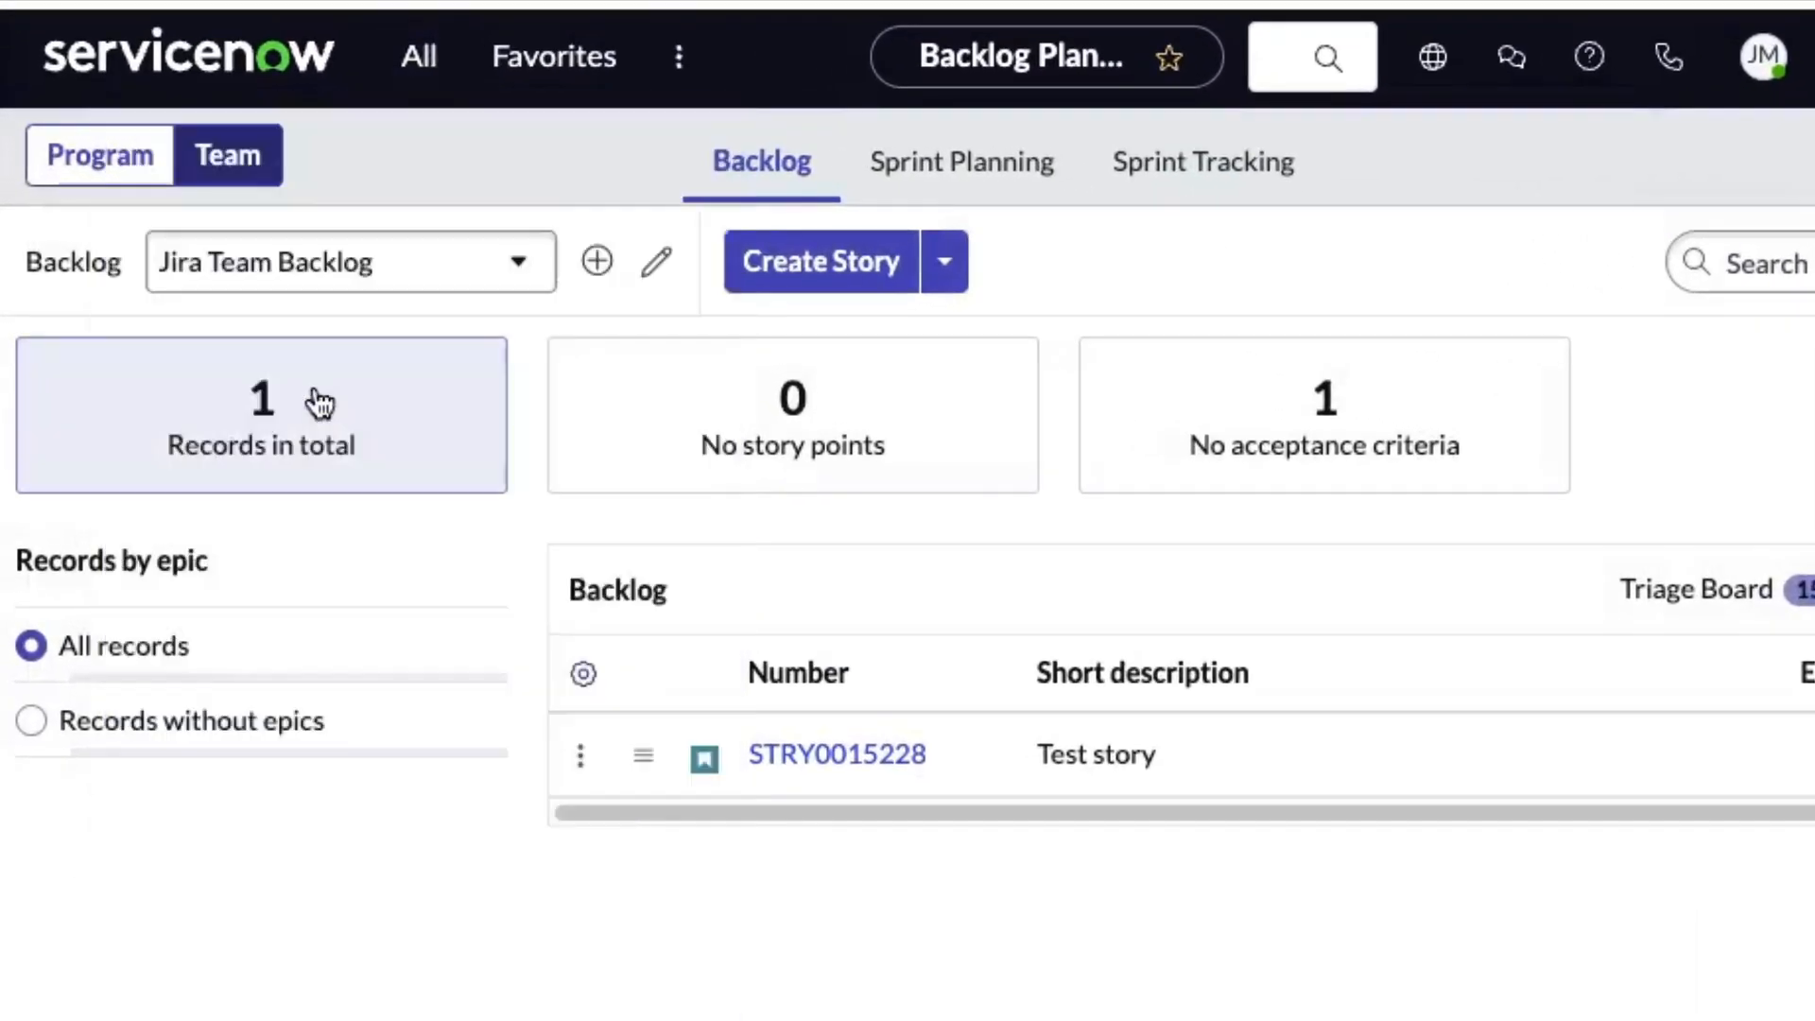
{"action": "left_click", "coordinate": [312, 433]}
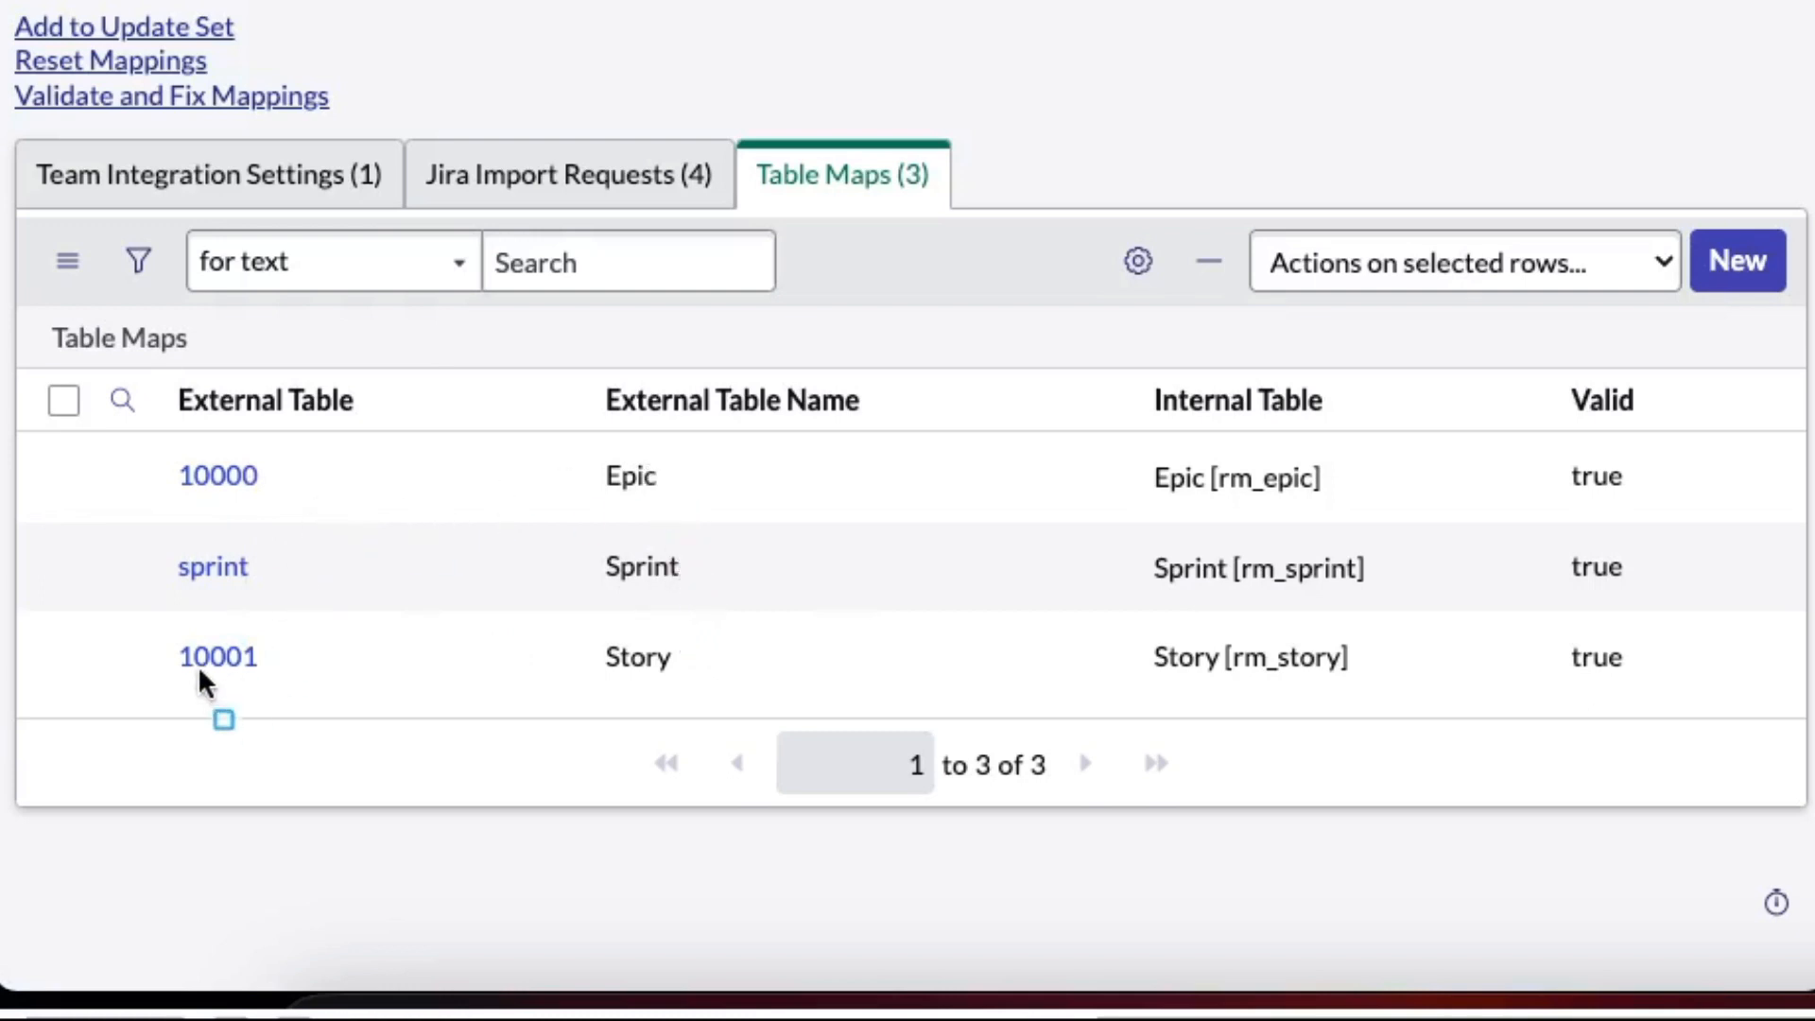
Open the instance's Story table map and review the external field names already mapped to rm_story
{"action": "key", "text": "Escape"}
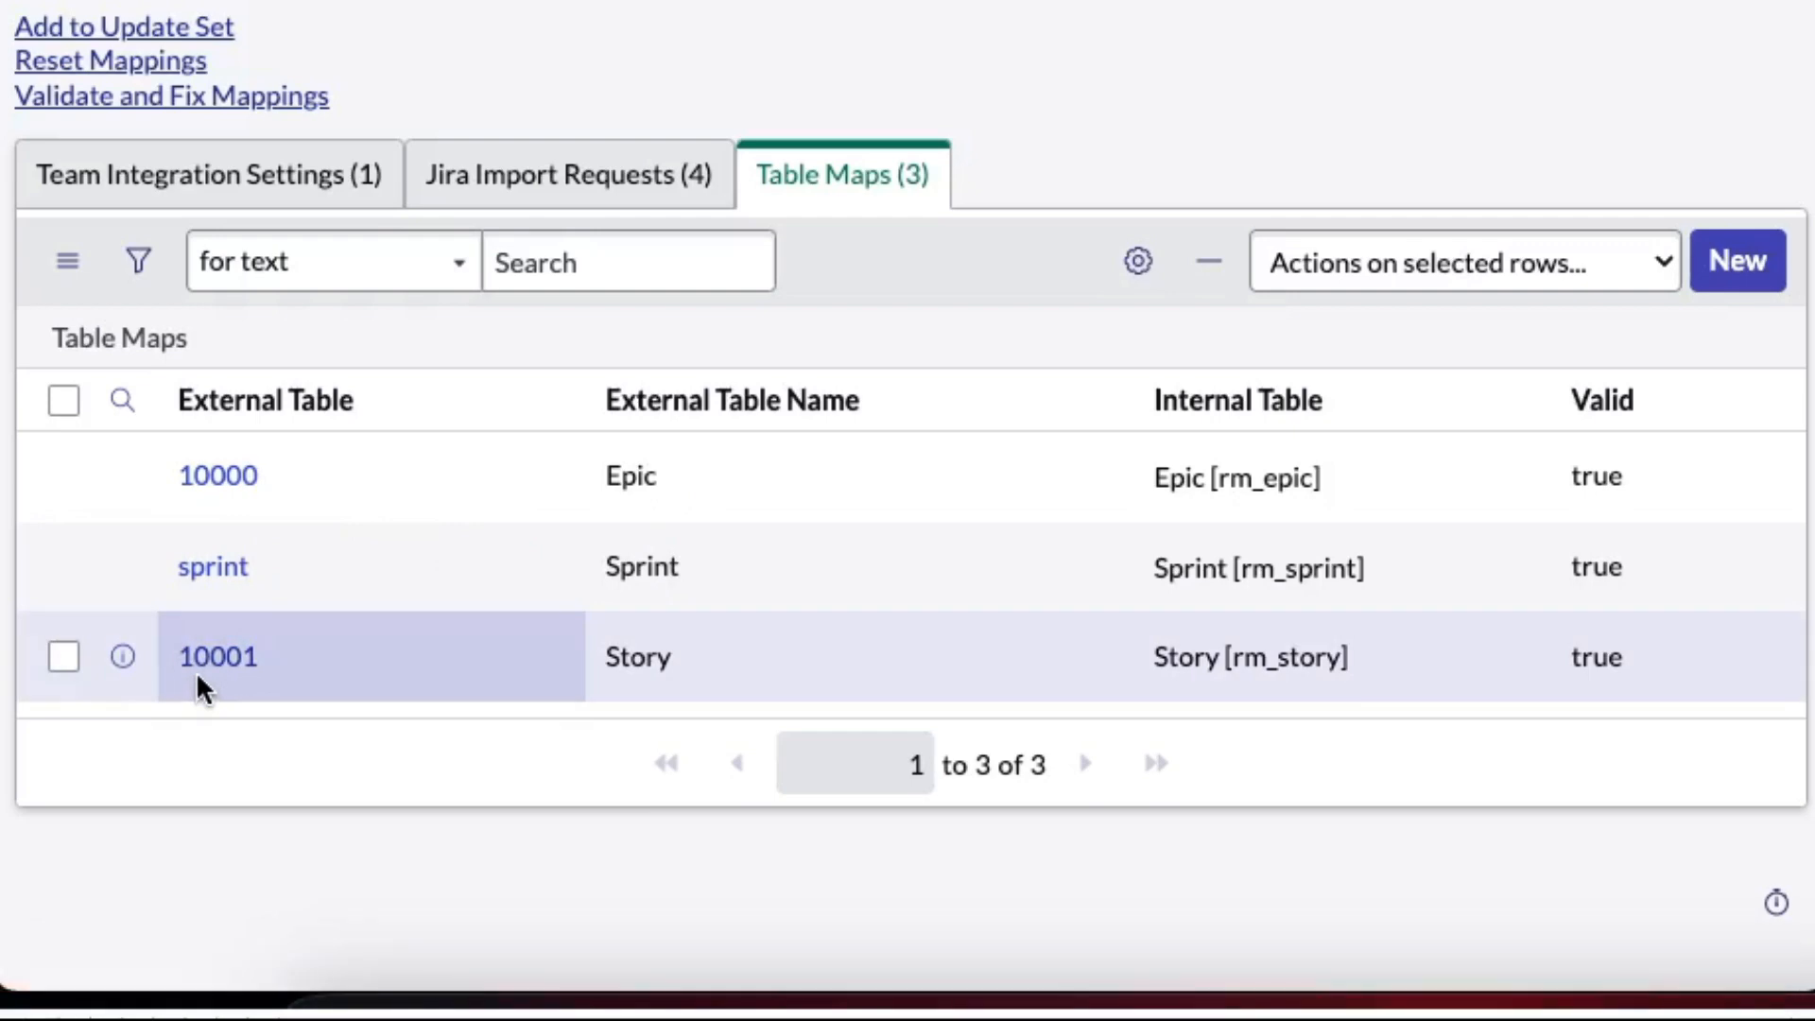
{"action": "left_click", "coordinate": [231, 664]}
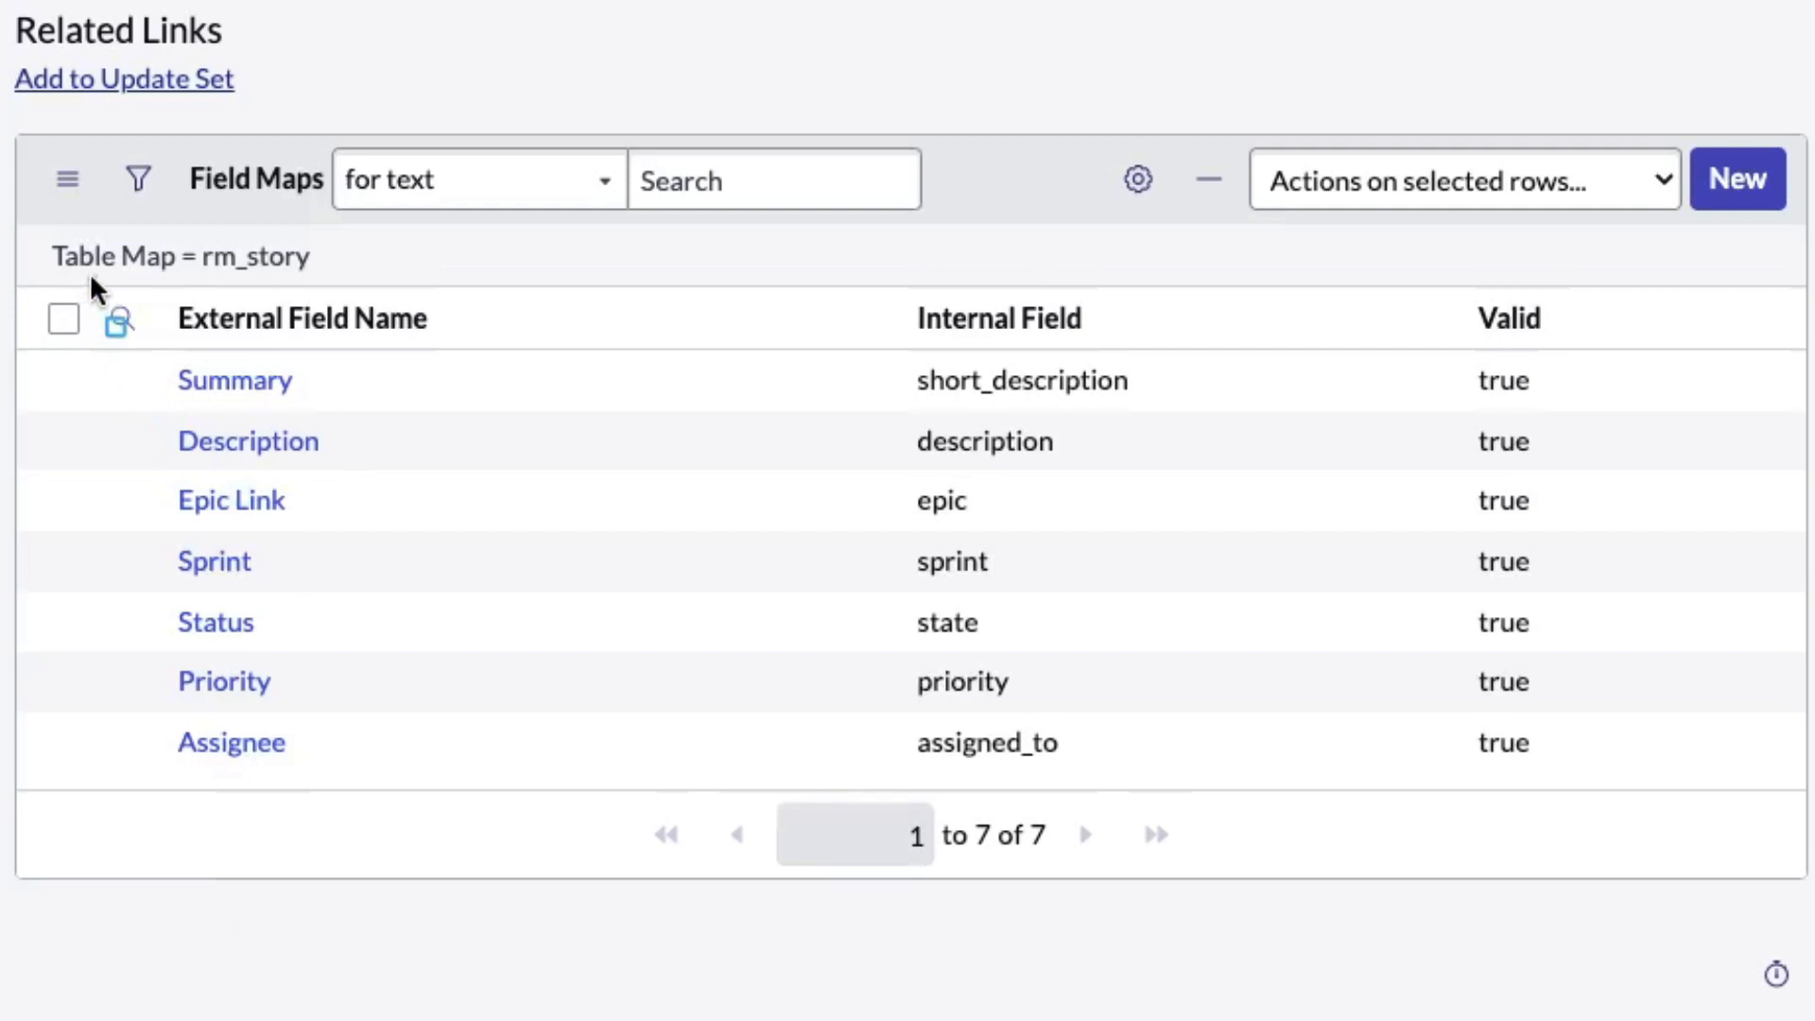
{"action": "left_click_drag", "start_coordinate": [91, 277], "coordinate": [421, 774]}
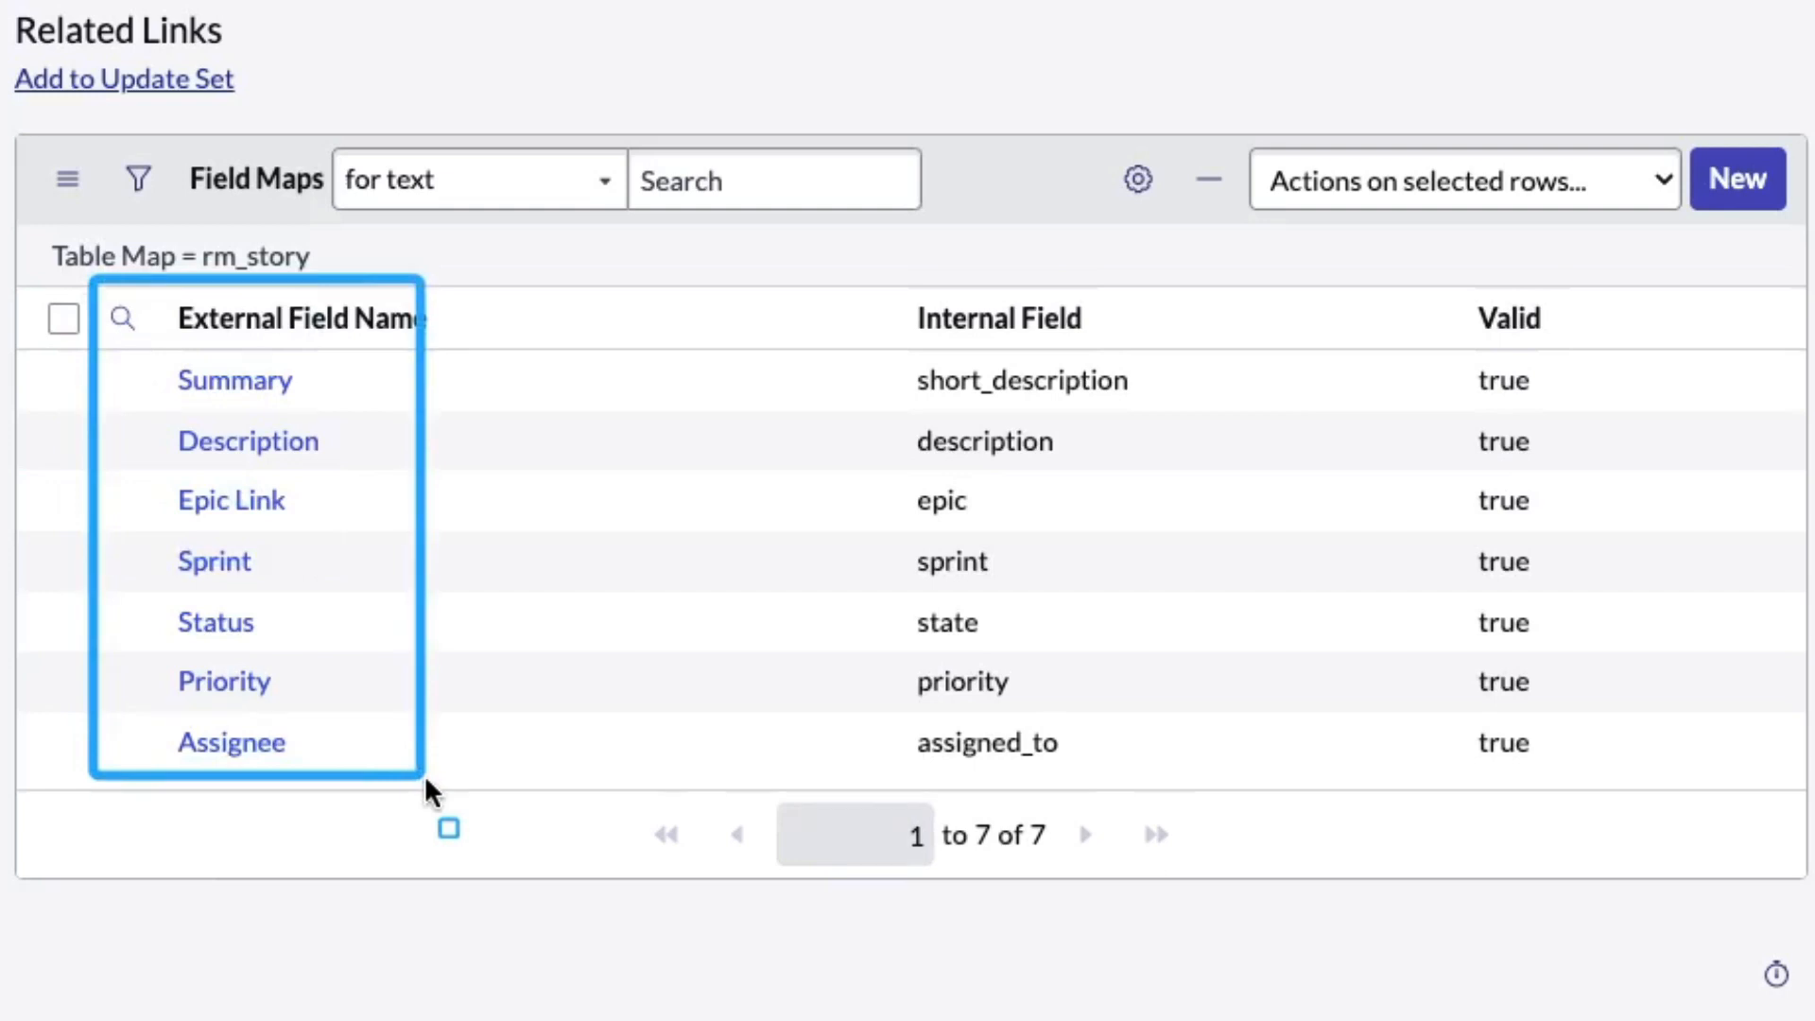
{"action": "key", "text": "Escape"}
{"action": "key", "text": "Escape"}
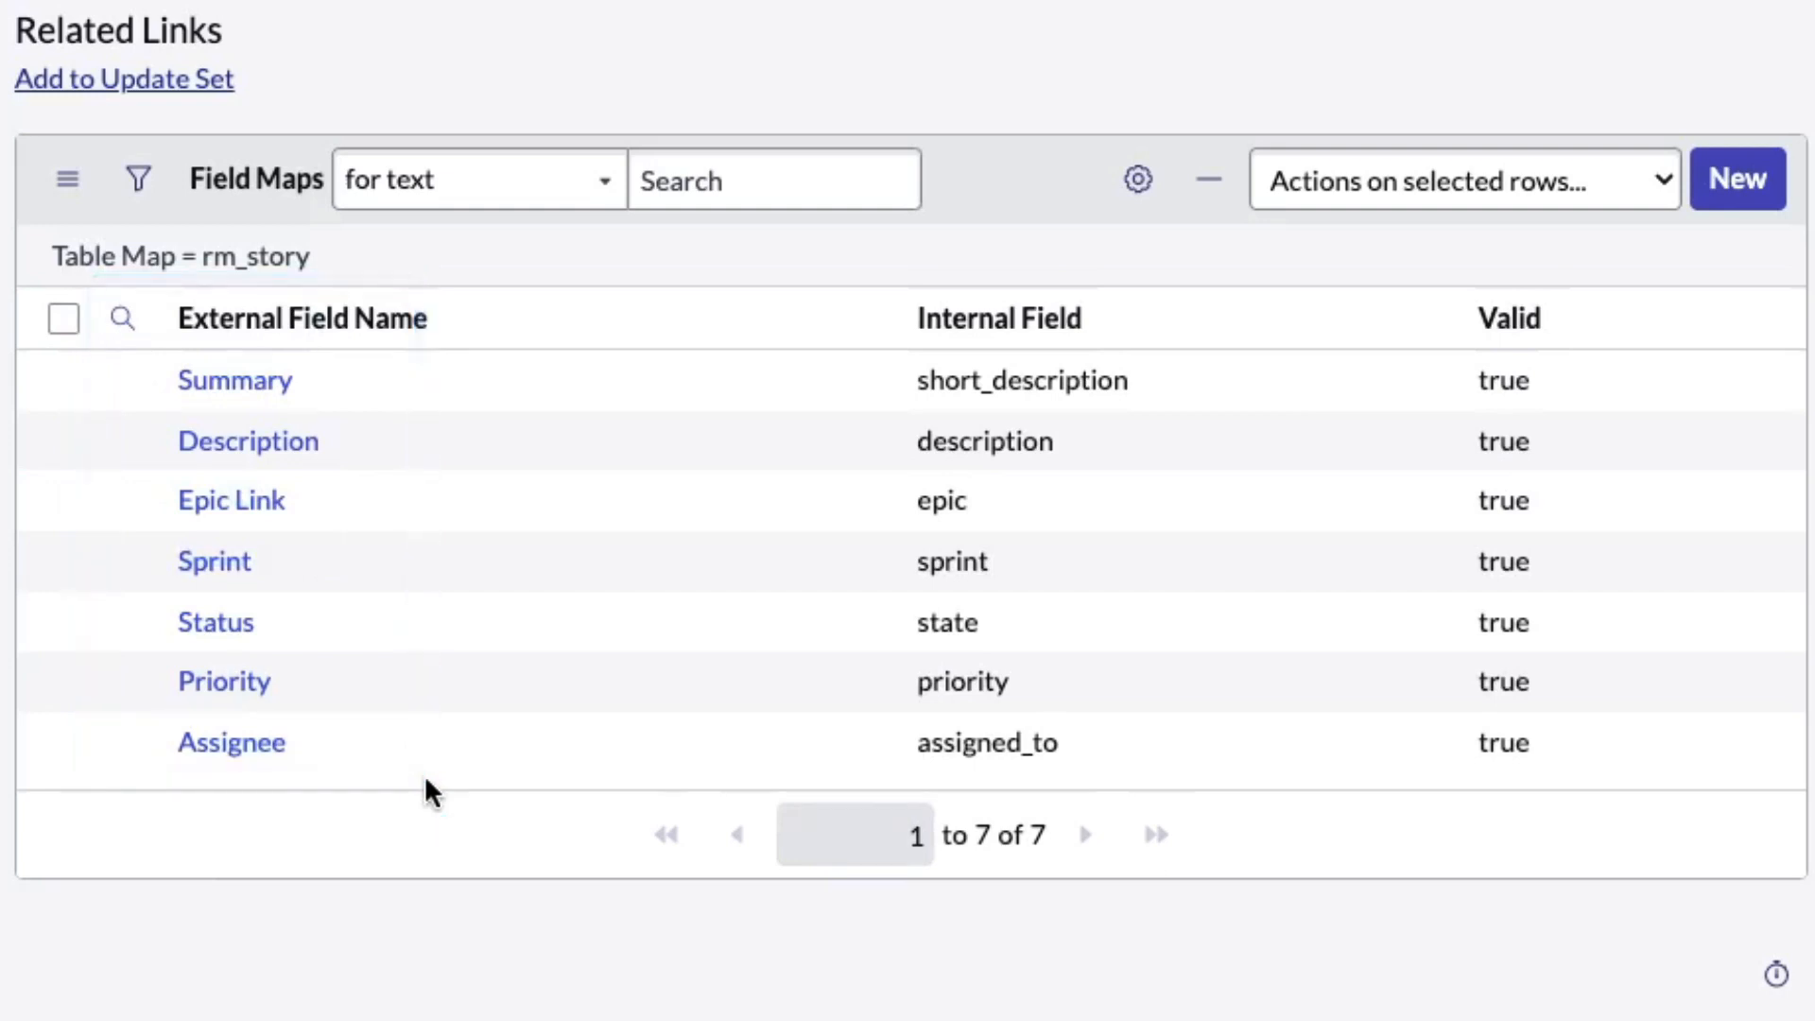
Start a new field map under the rm_story table map with Points as the internal field
{"action": "left_click", "coordinate": [1747, 195]}
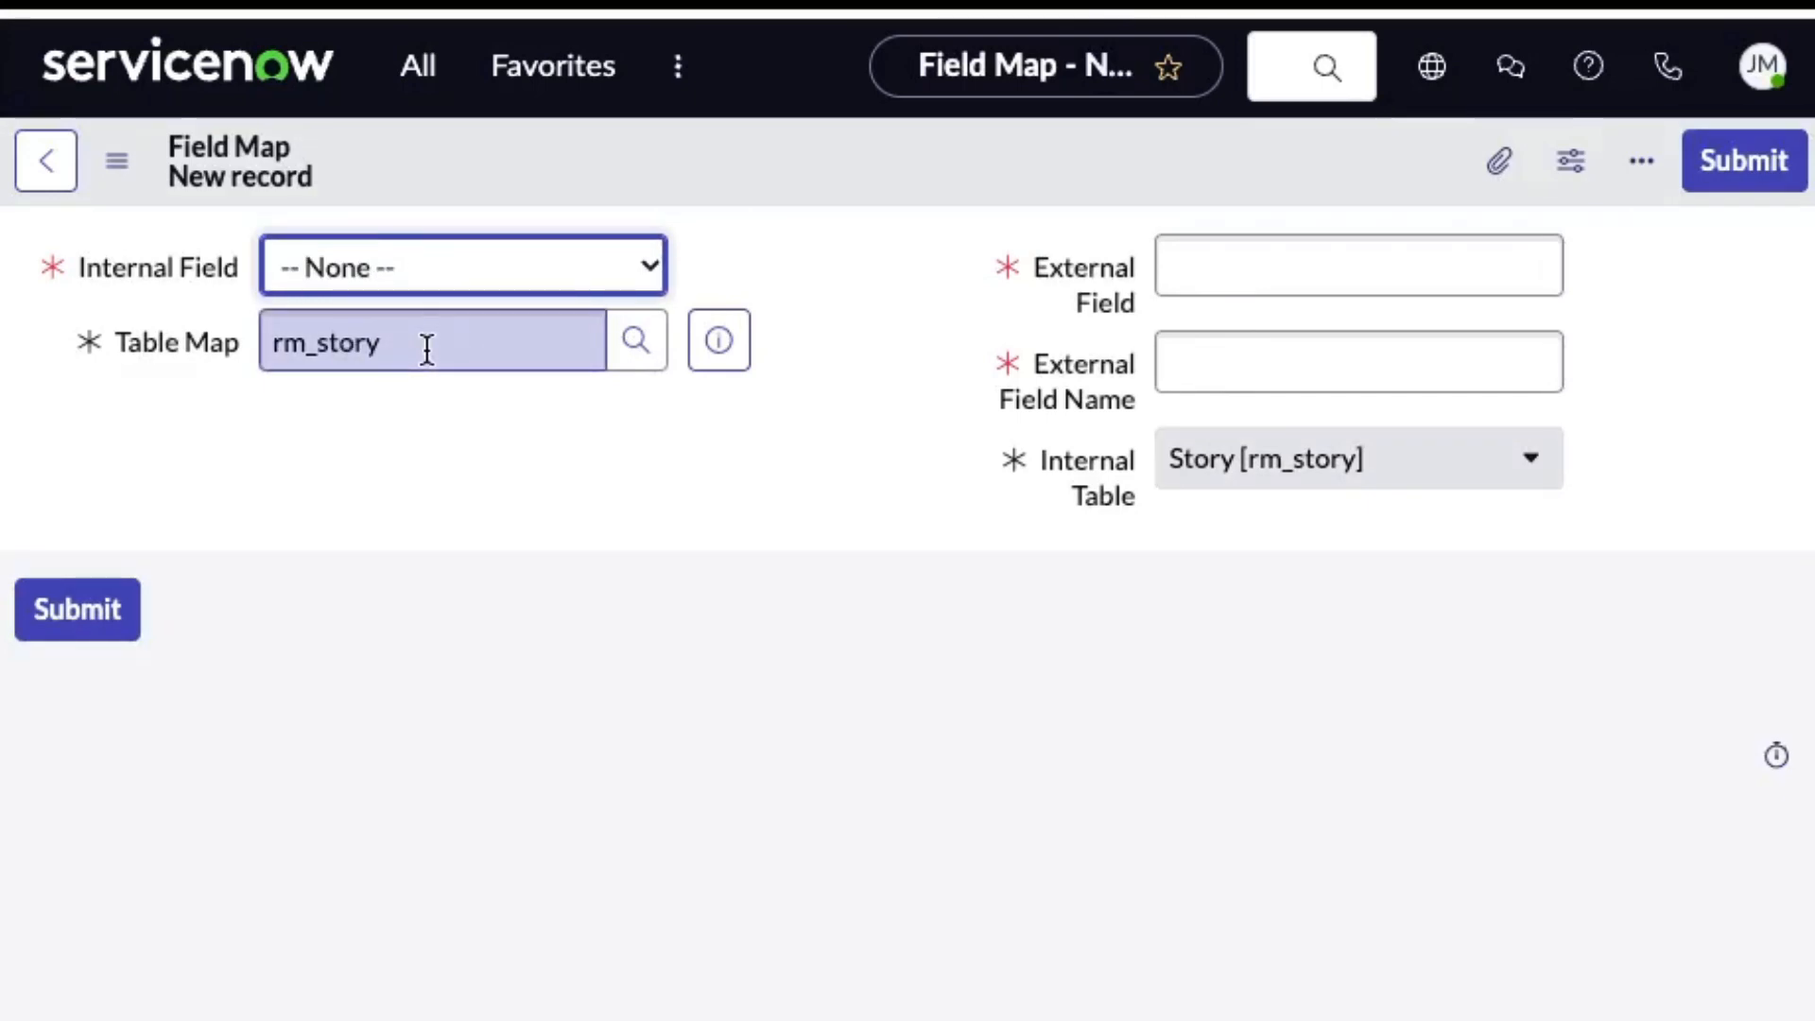
{"action": "left_click", "coordinate": [434, 274]}
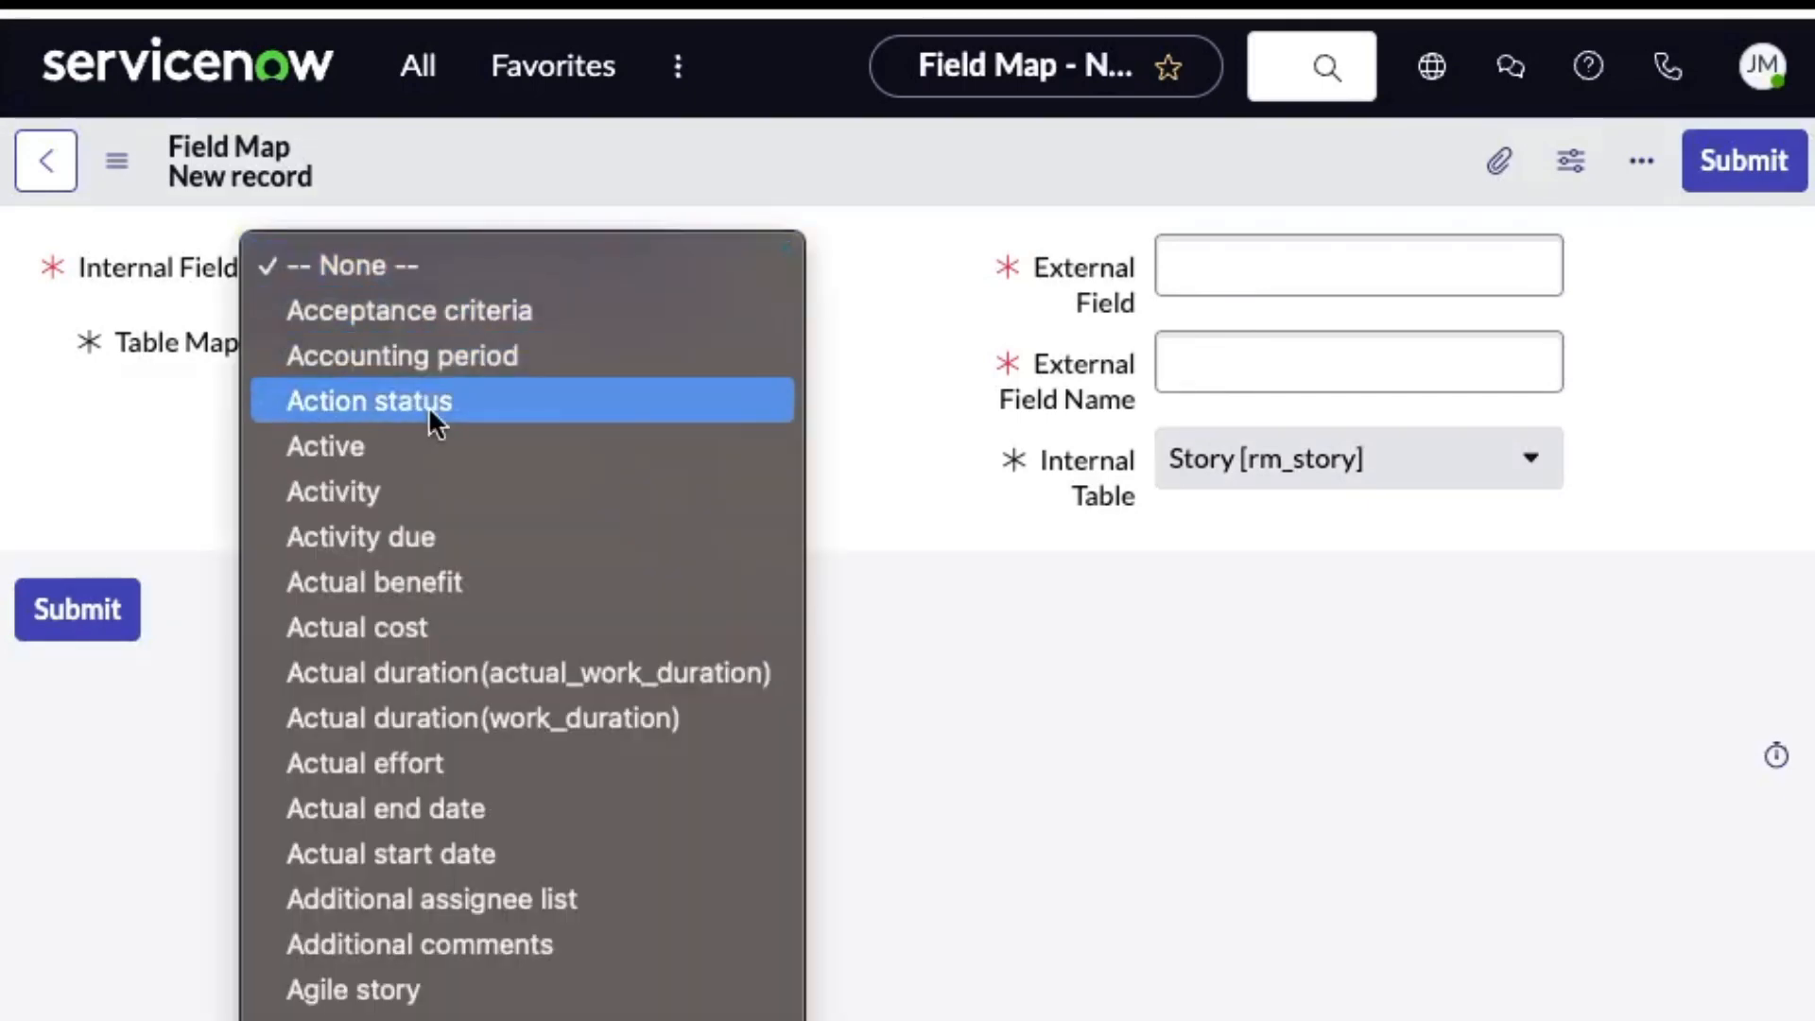
{"action": "scroll", "coordinate": [428, 405], "scroll_direction": "down", "scroll_amount": 10}
{"action": "scroll", "coordinate": [454, 652], "scroll_direction": "down", "scroll_amount": 1}
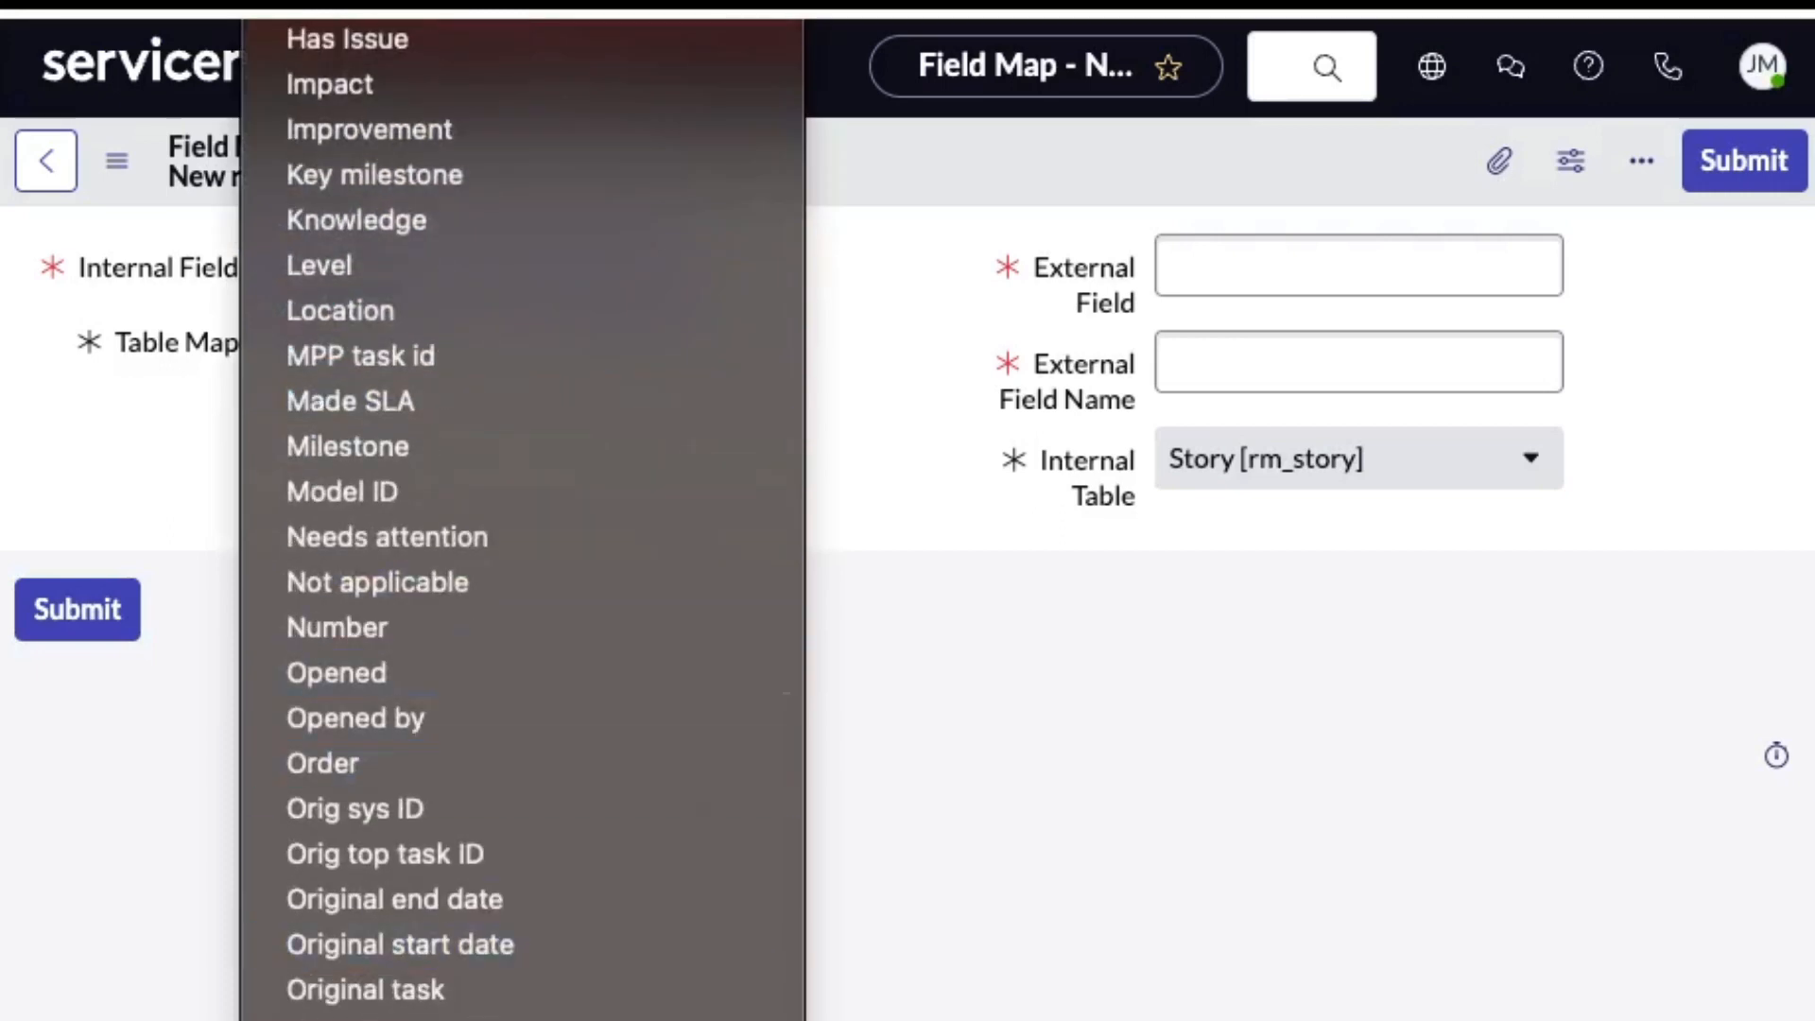
{"action": "left_click", "coordinate": [435, 1020]}
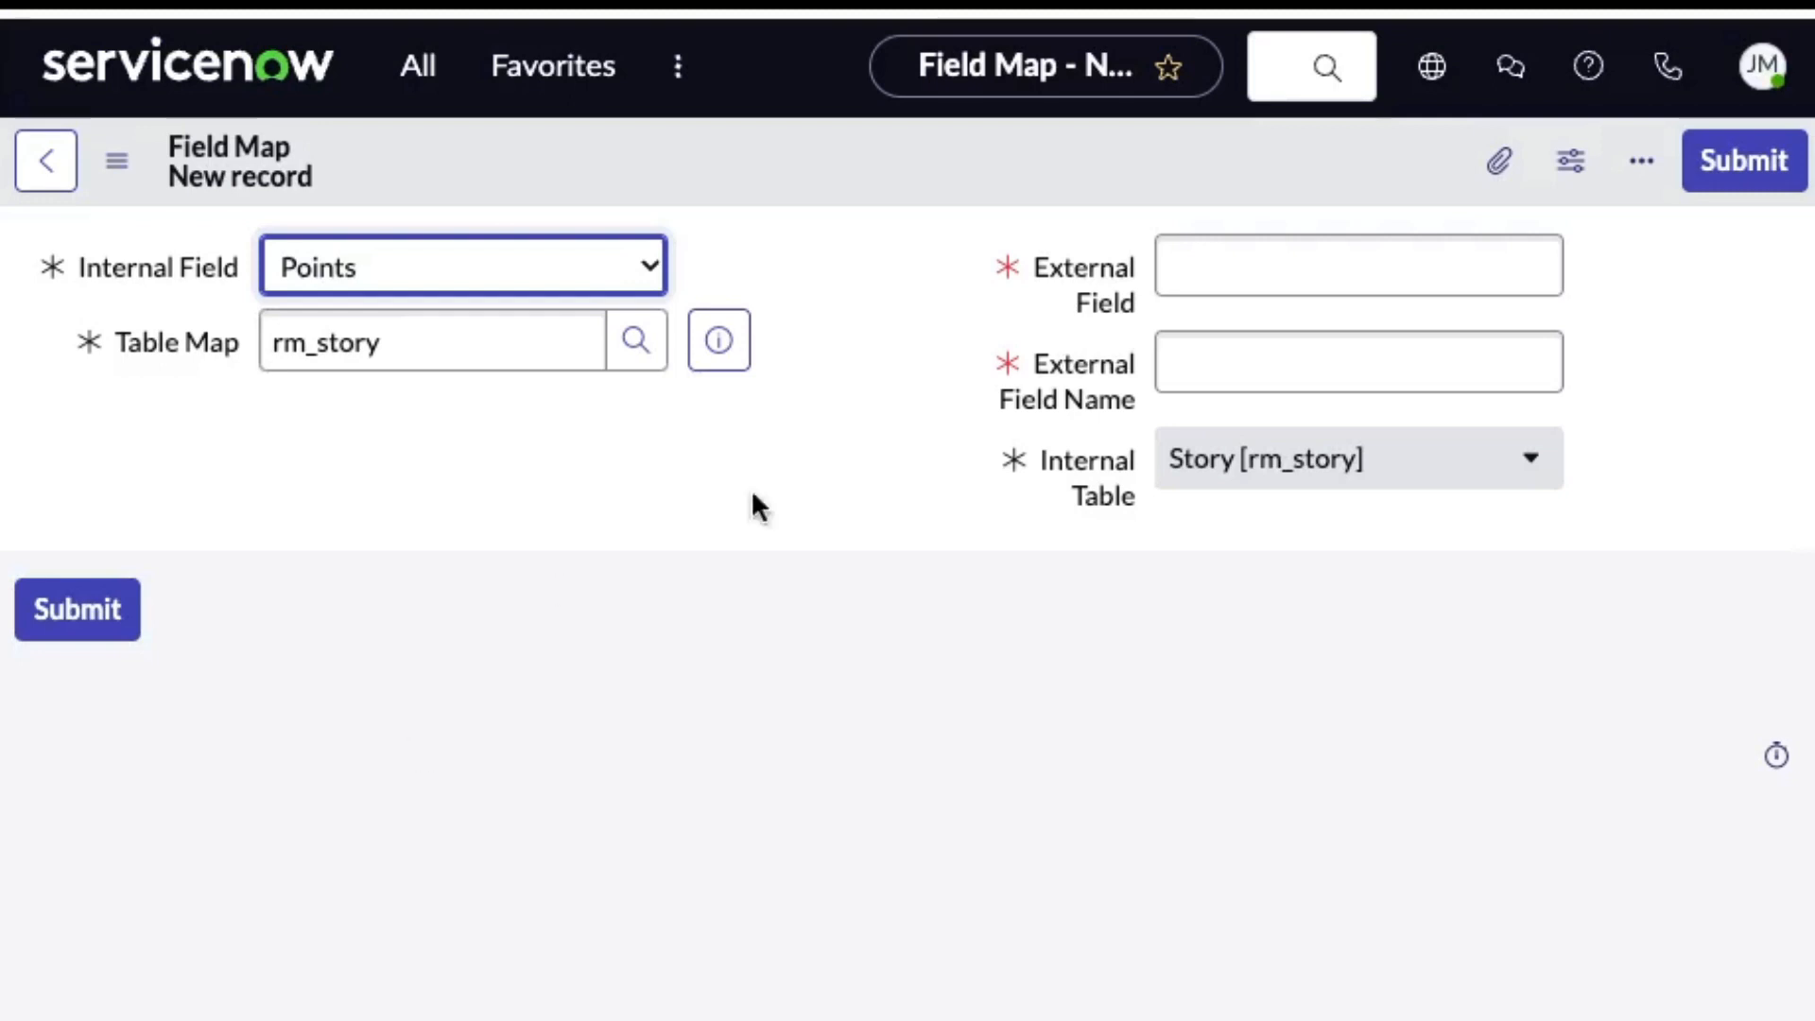
Check the points field's label in the Jira issue details and enter Story Points as the external field name
{"action": "left_click", "coordinate": [1235, 276]}
{"action": "left_click", "coordinate": [1231, 367]}
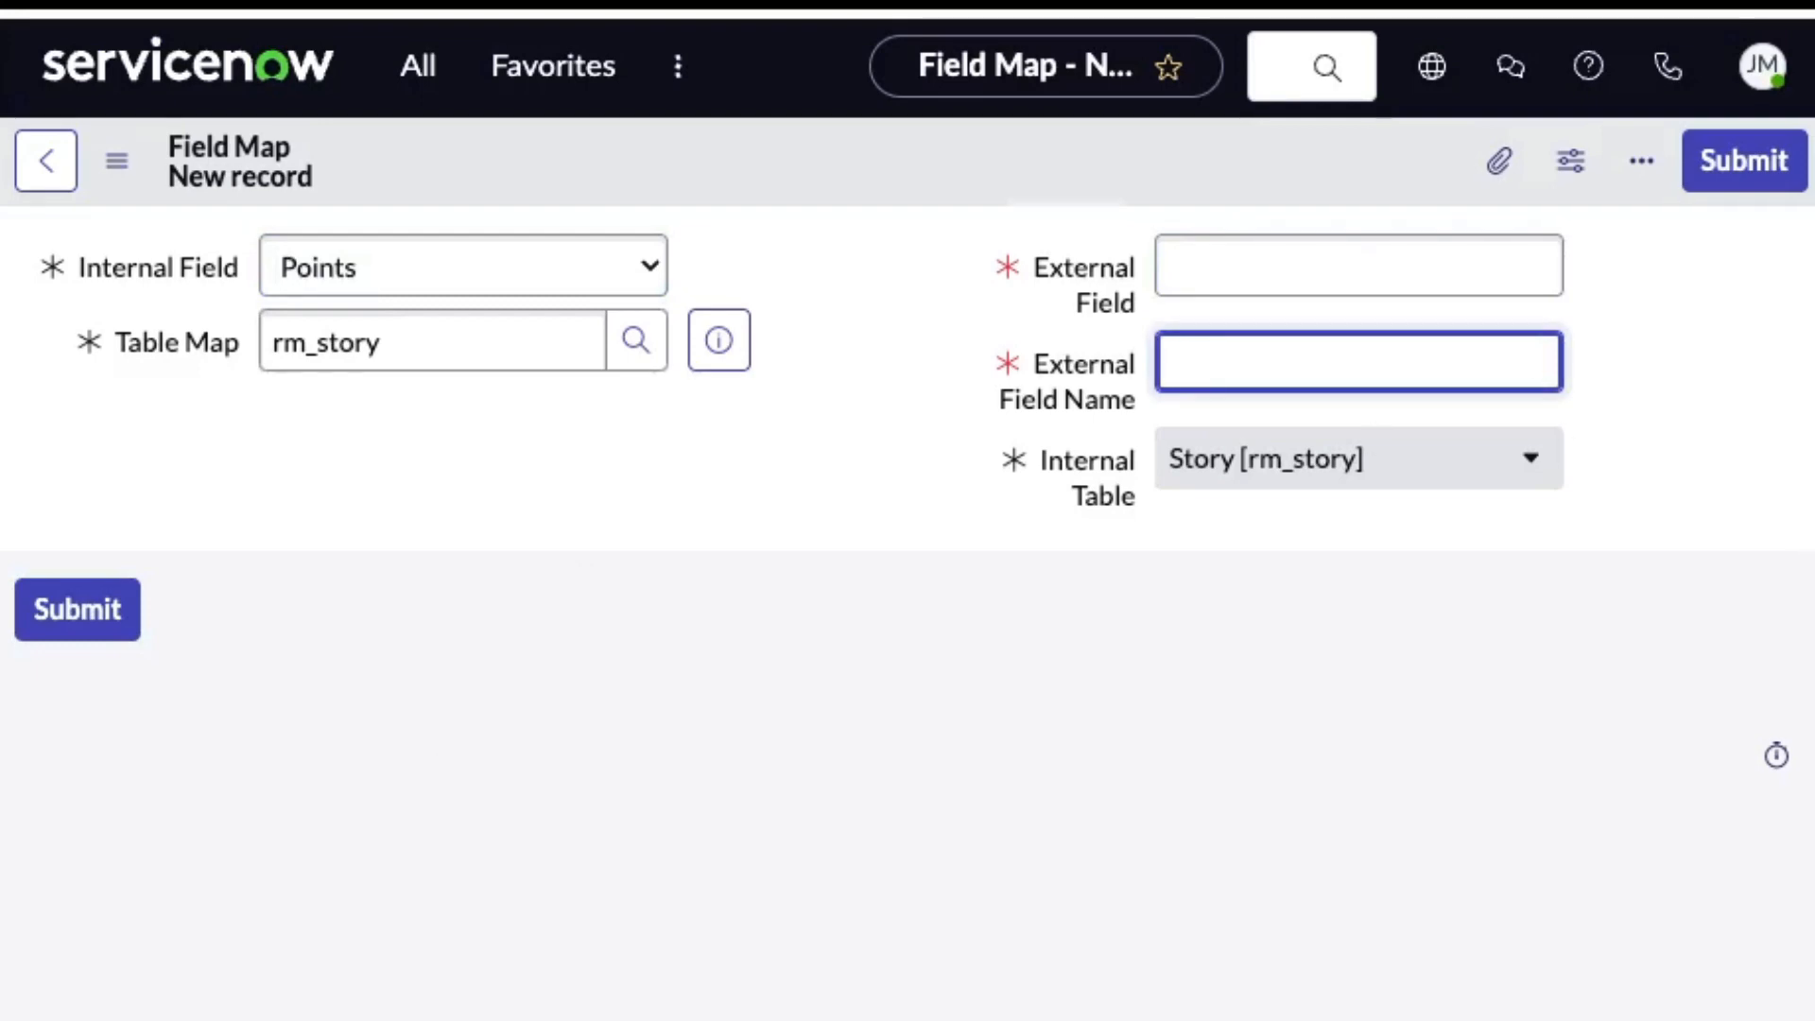
{"action": "left_click", "coordinate": [1443, 600]}
{"action": "scroll", "coordinate": [1532, 551], "scroll_direction": "up", "scroll_amount": 5}
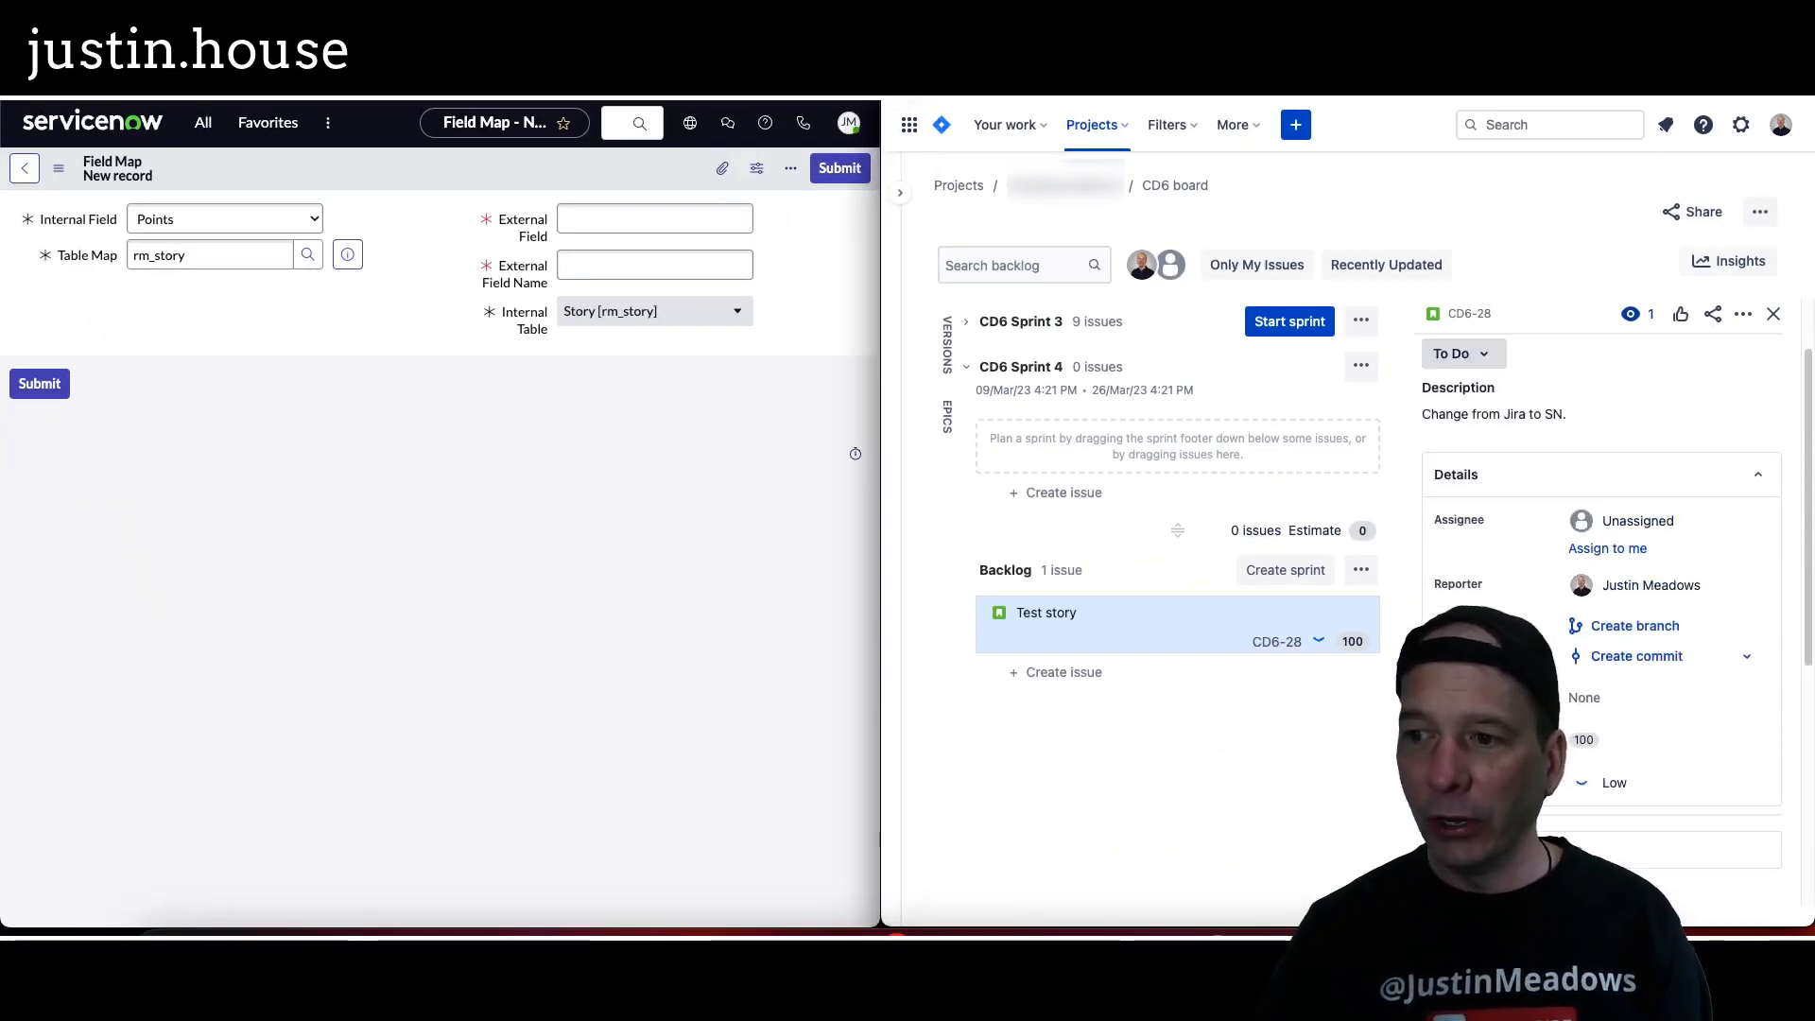
{"action": "scroll", "coordinate": [1602, 567], "scroll_direction": "down", "scroll_amount": 1}
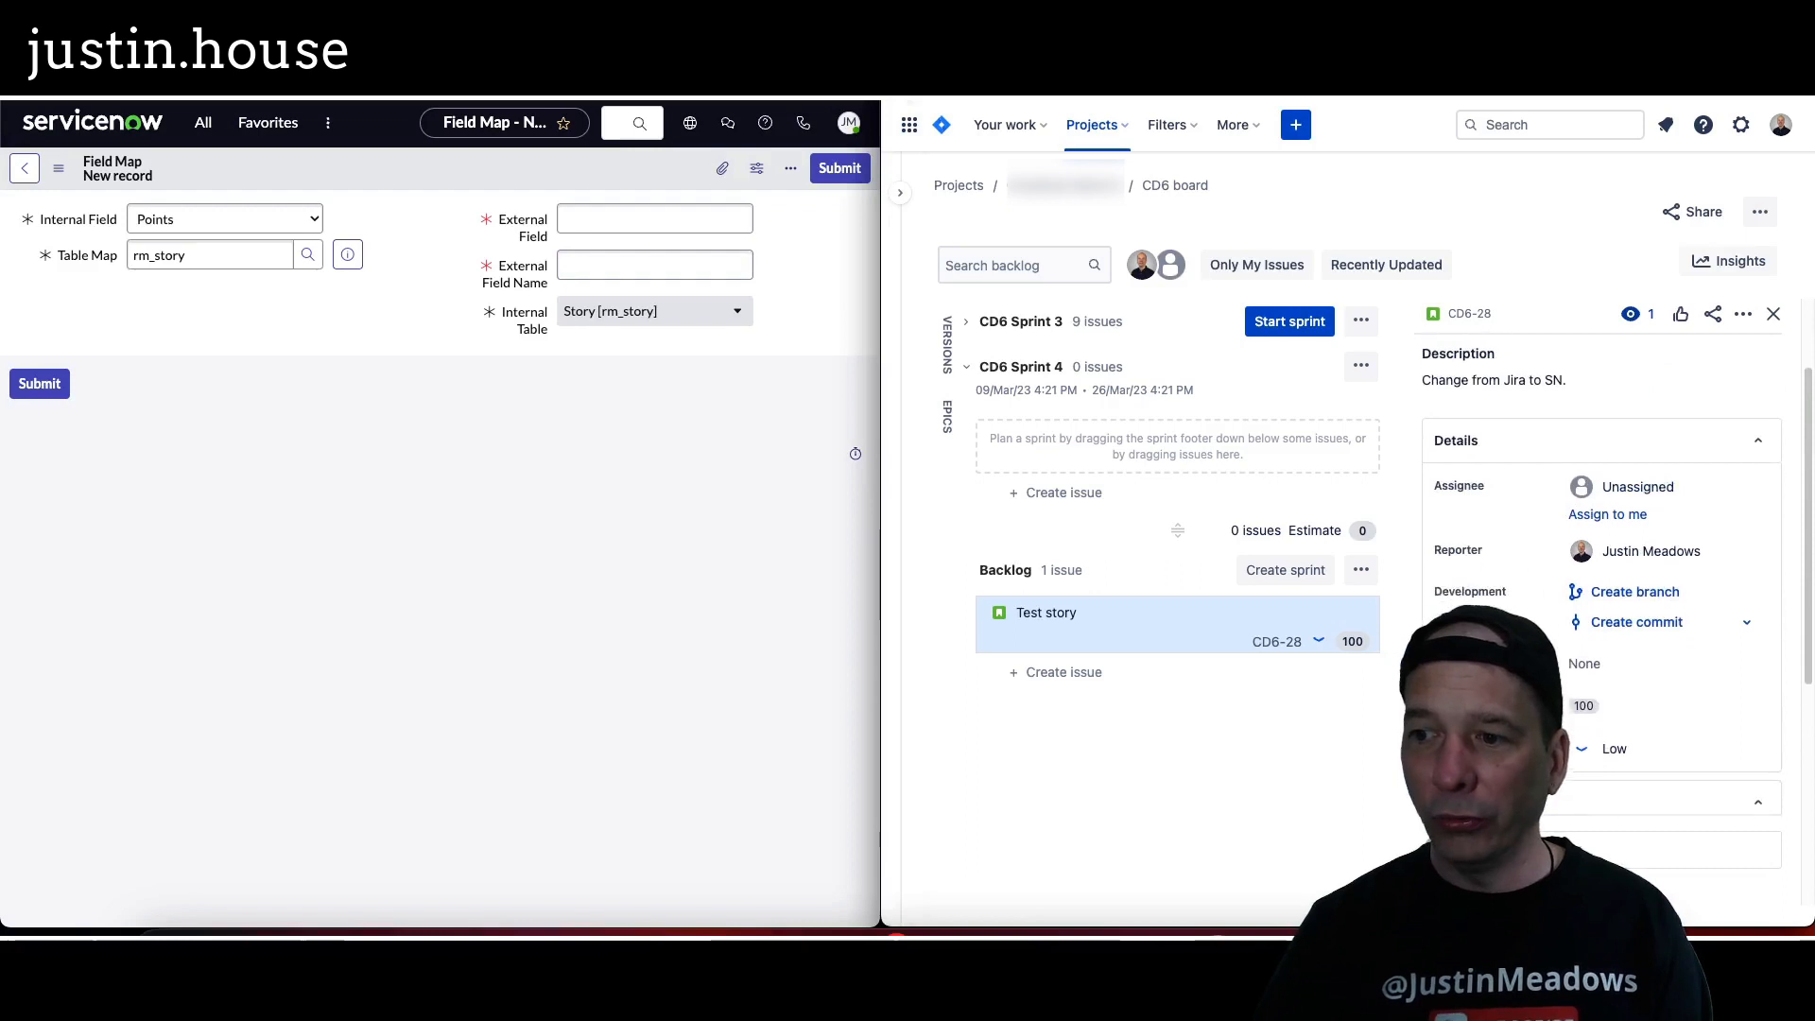
{"action": "left_click", "coordinate": [622, 262]}
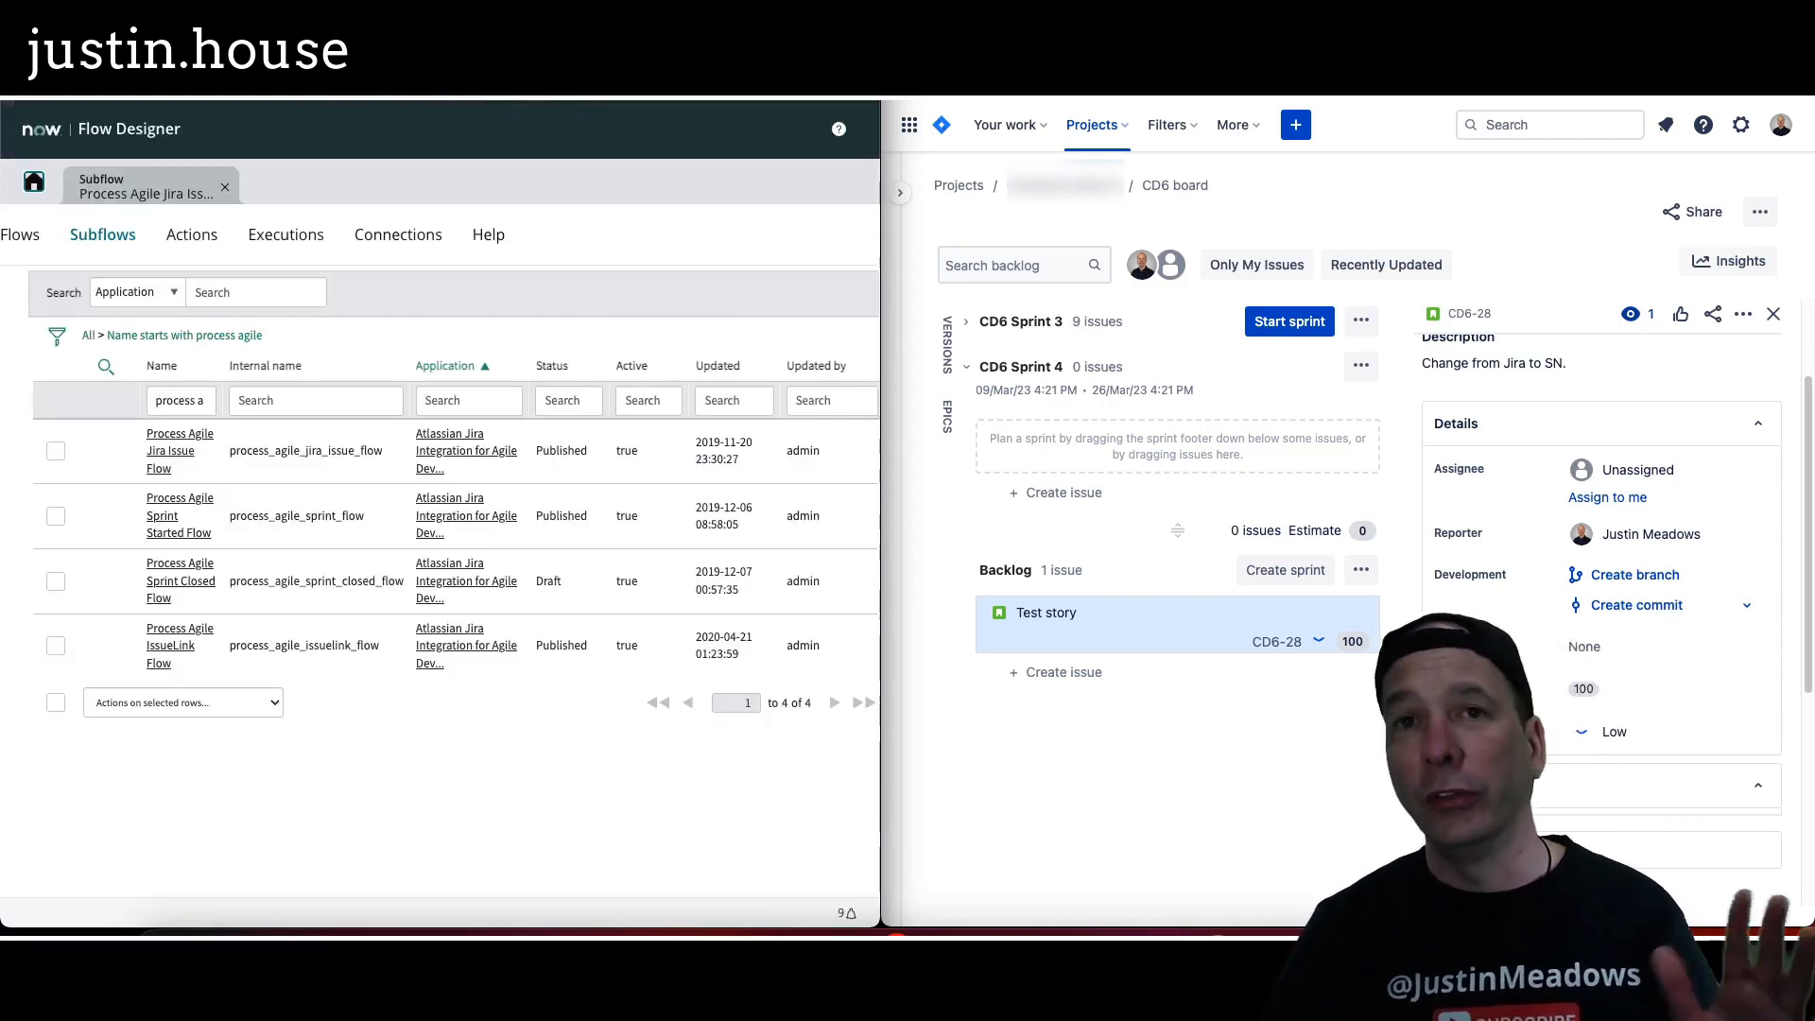
Open the most recent Process Agile Jira Issue Flow execution from the Flow Designer executions list
{"action": "left_click", "coordinate": [285, 236]}
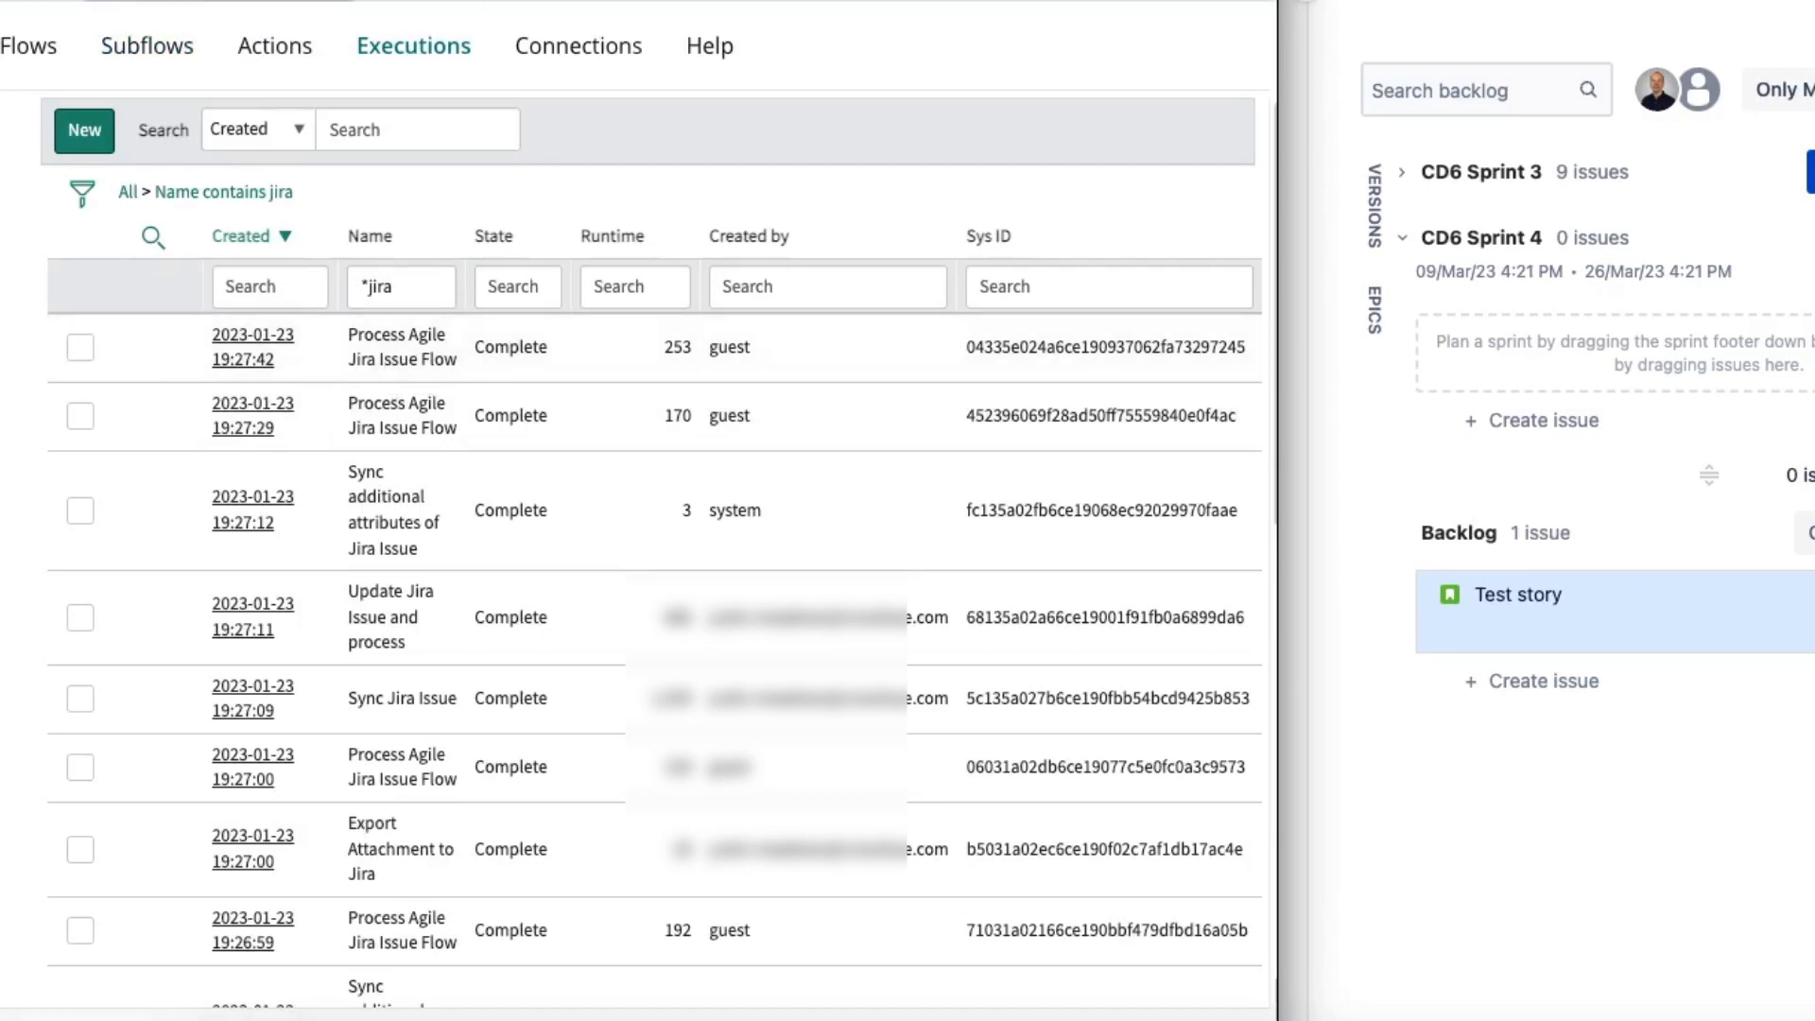
{"action": "left_click", "coordinate": [264, 342]}
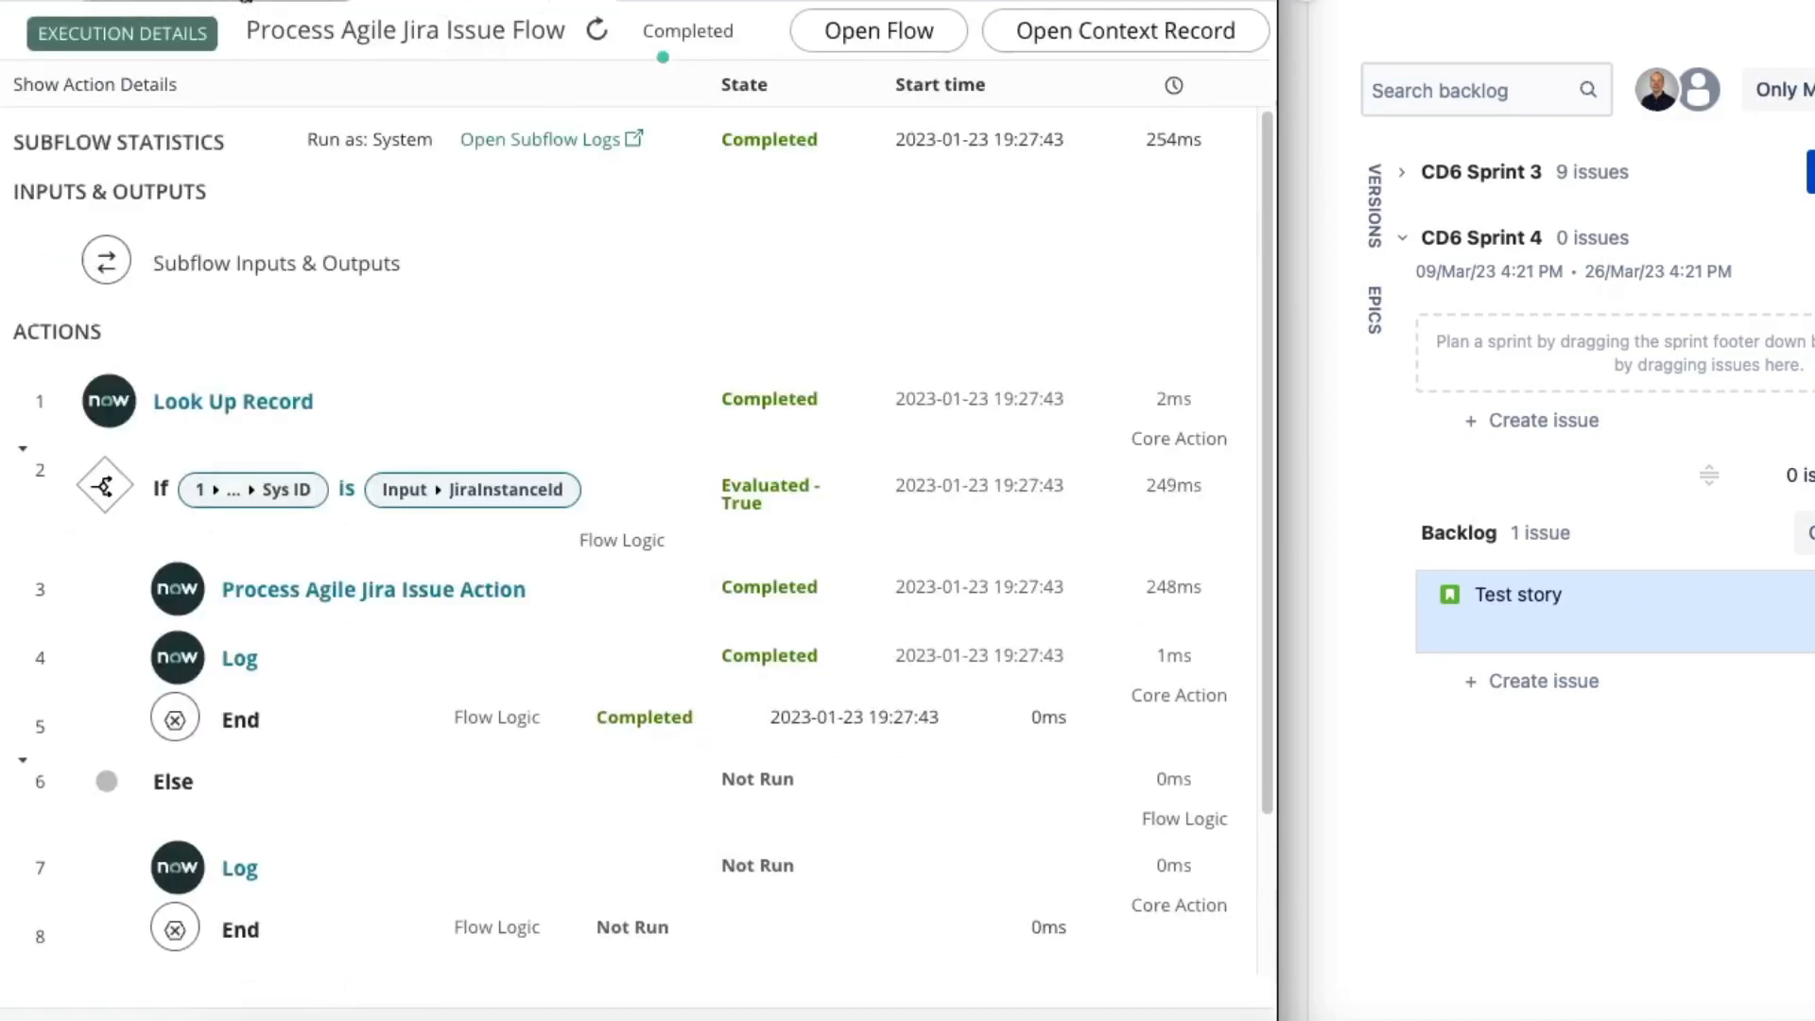
Review the reporting level options of the Process Agile Jira Issue Flow subflow, leave them unapplied, and return to the execution details
{"action": "left_click", "coordinate": [244, 0]}
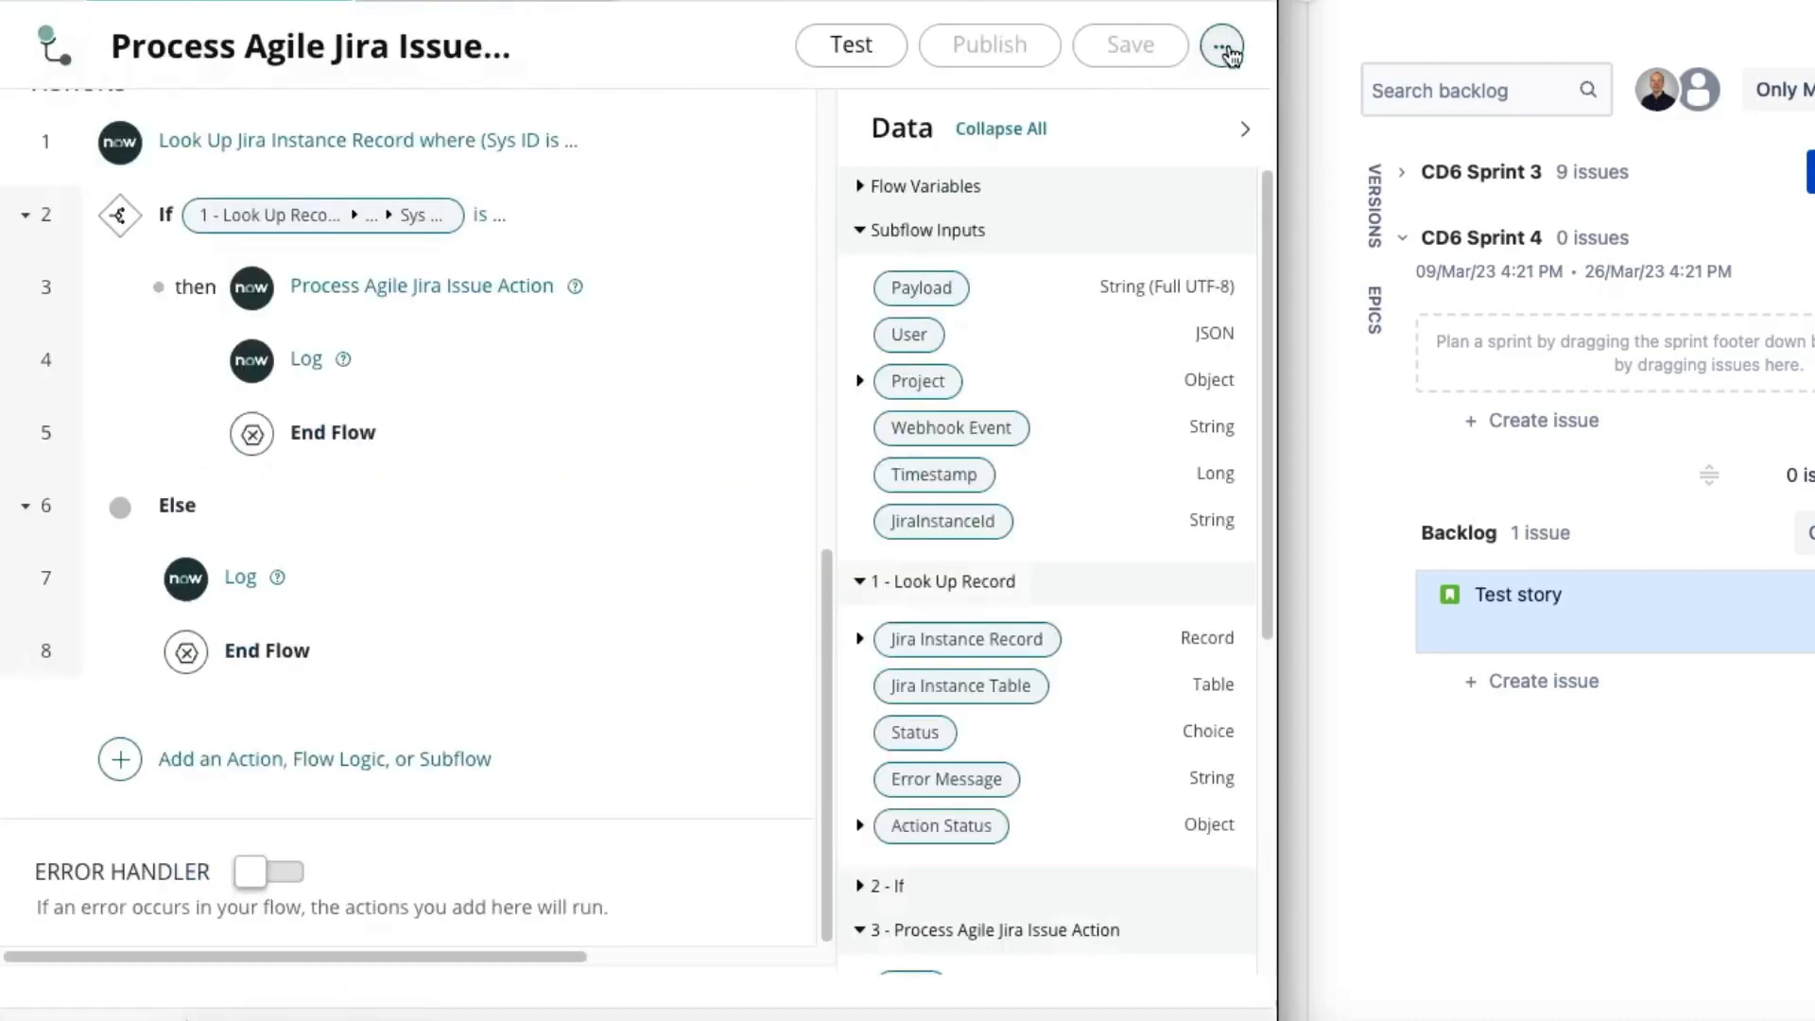
{"action": "left_click", "coordinate": [1225, 50]}
{"action": "left_click", "coordinate": [1103, 189]}
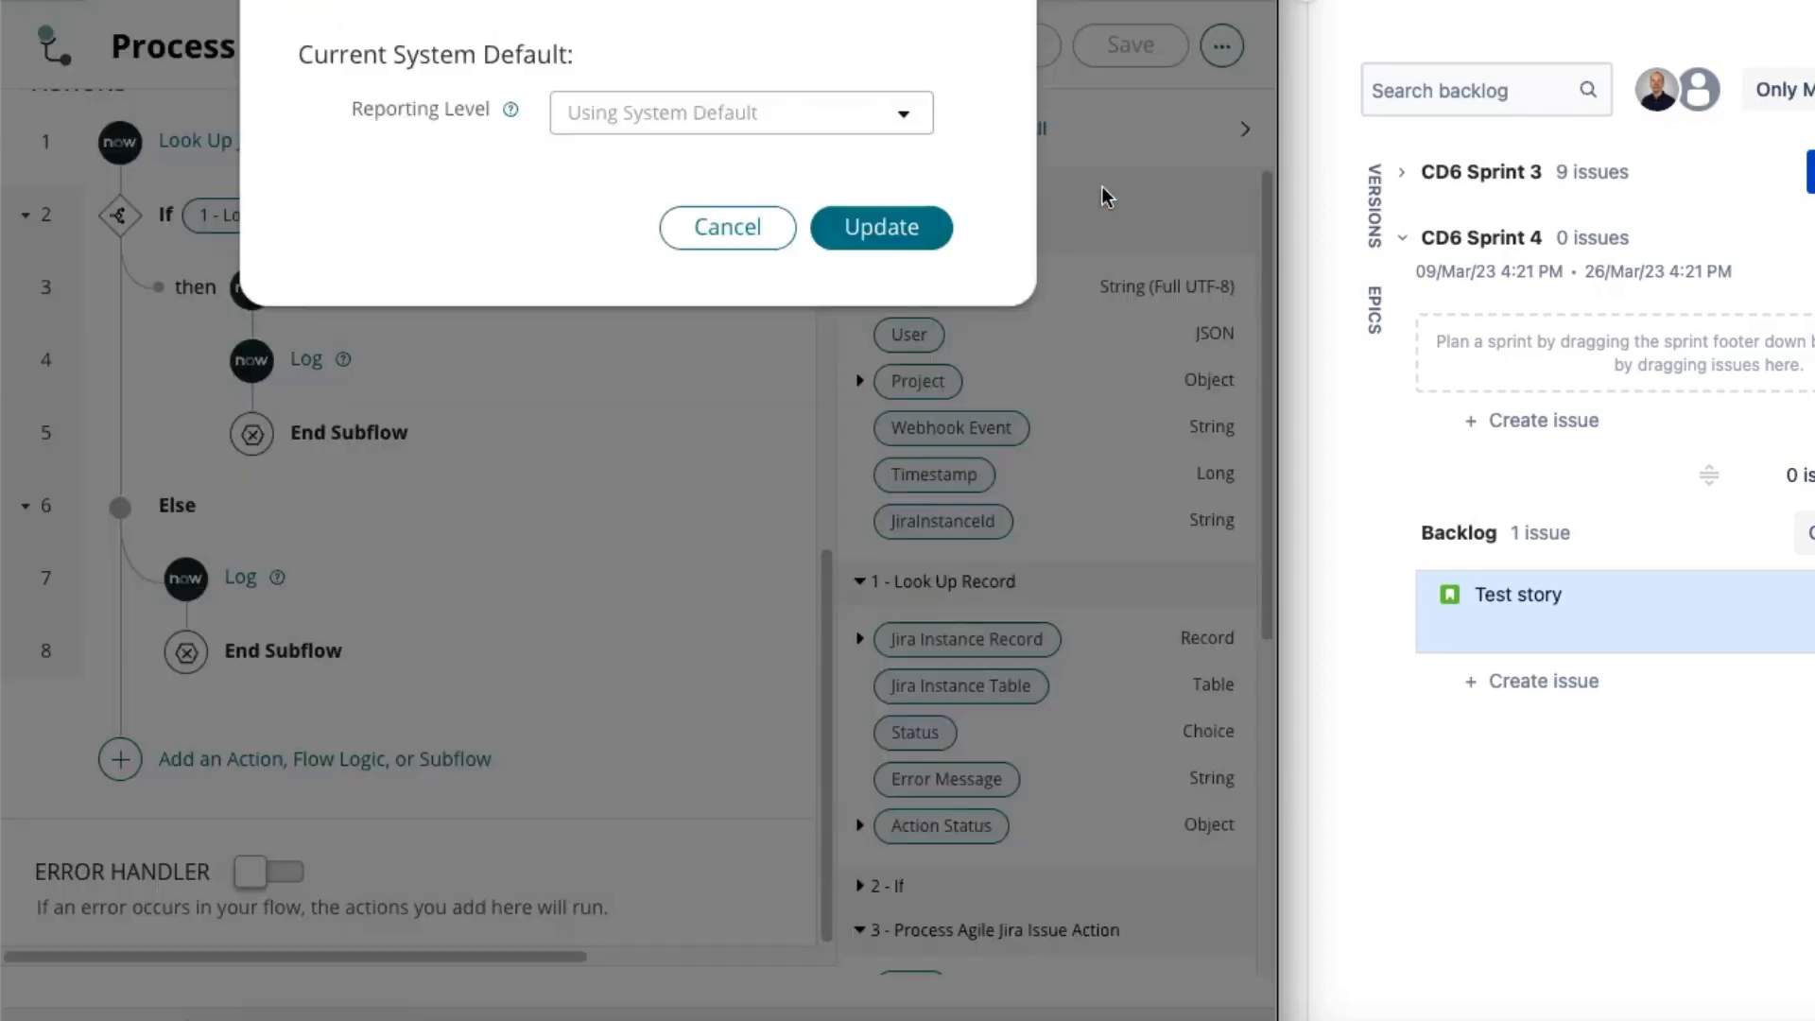
{"action": "left_click", "coordinate": [755, 128]}
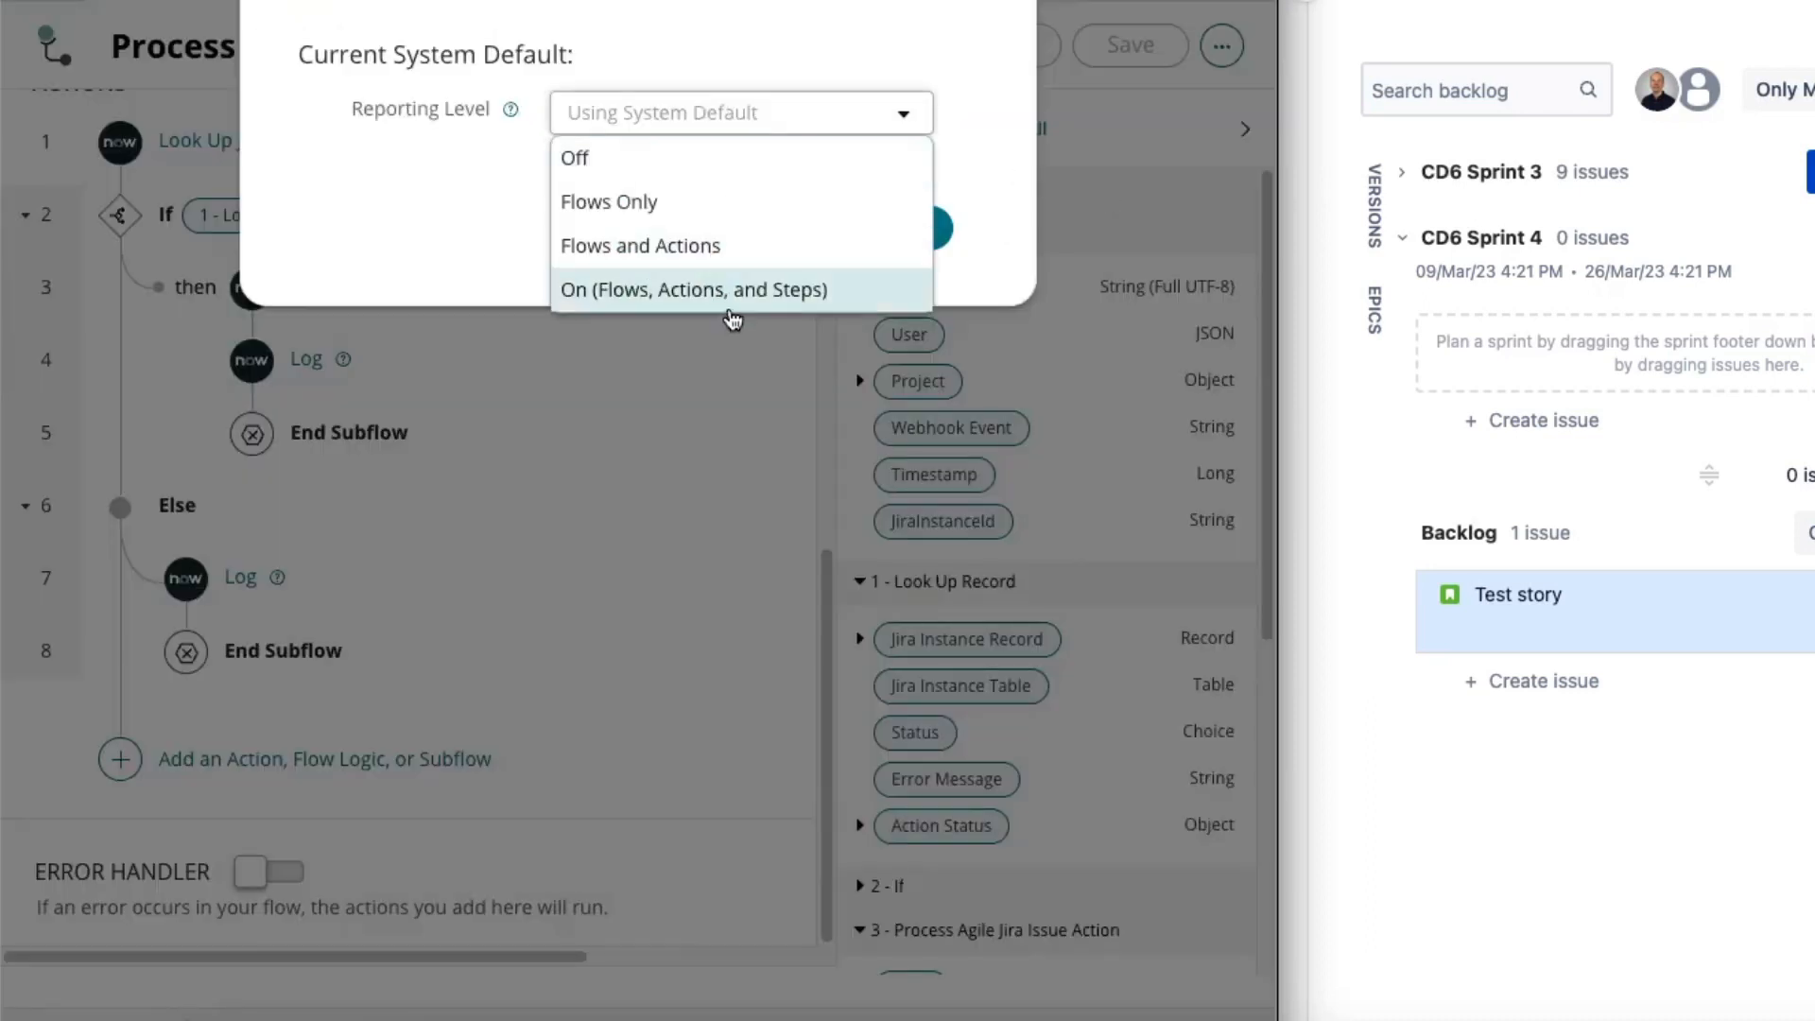
{"action": "key", "text": "Escape"}
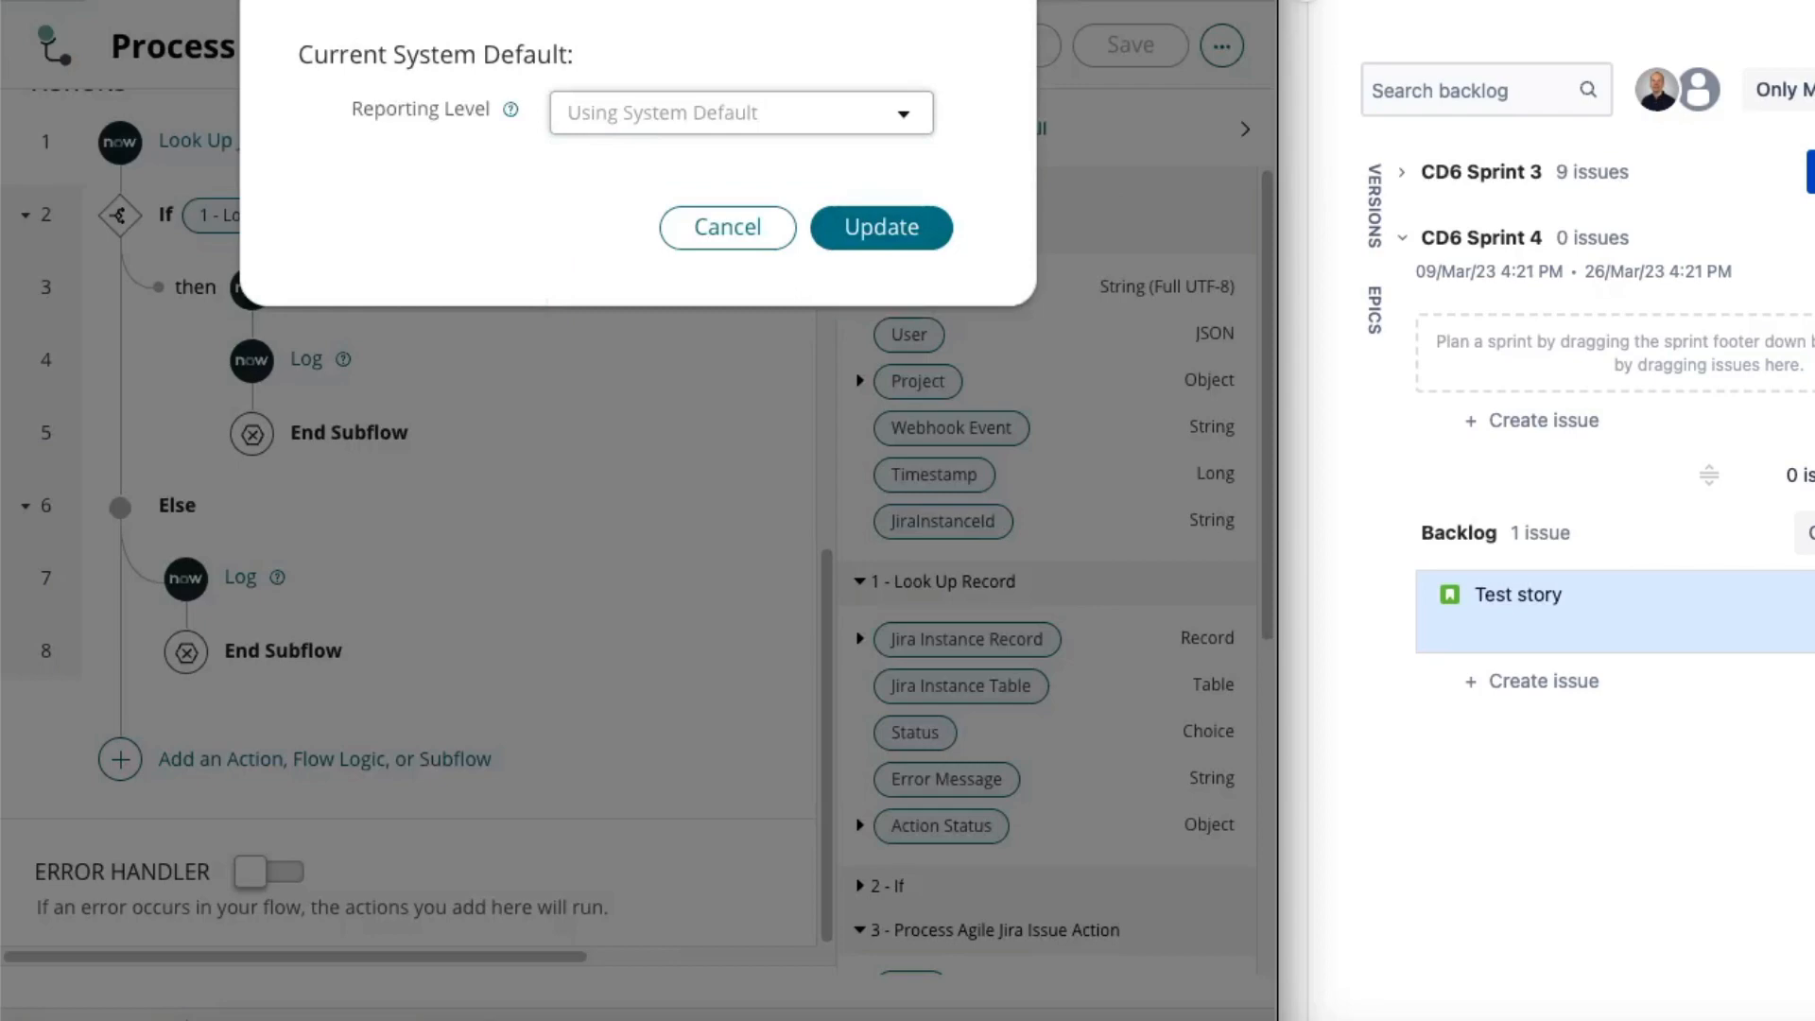
{"action": "key", "text": "Escape"}
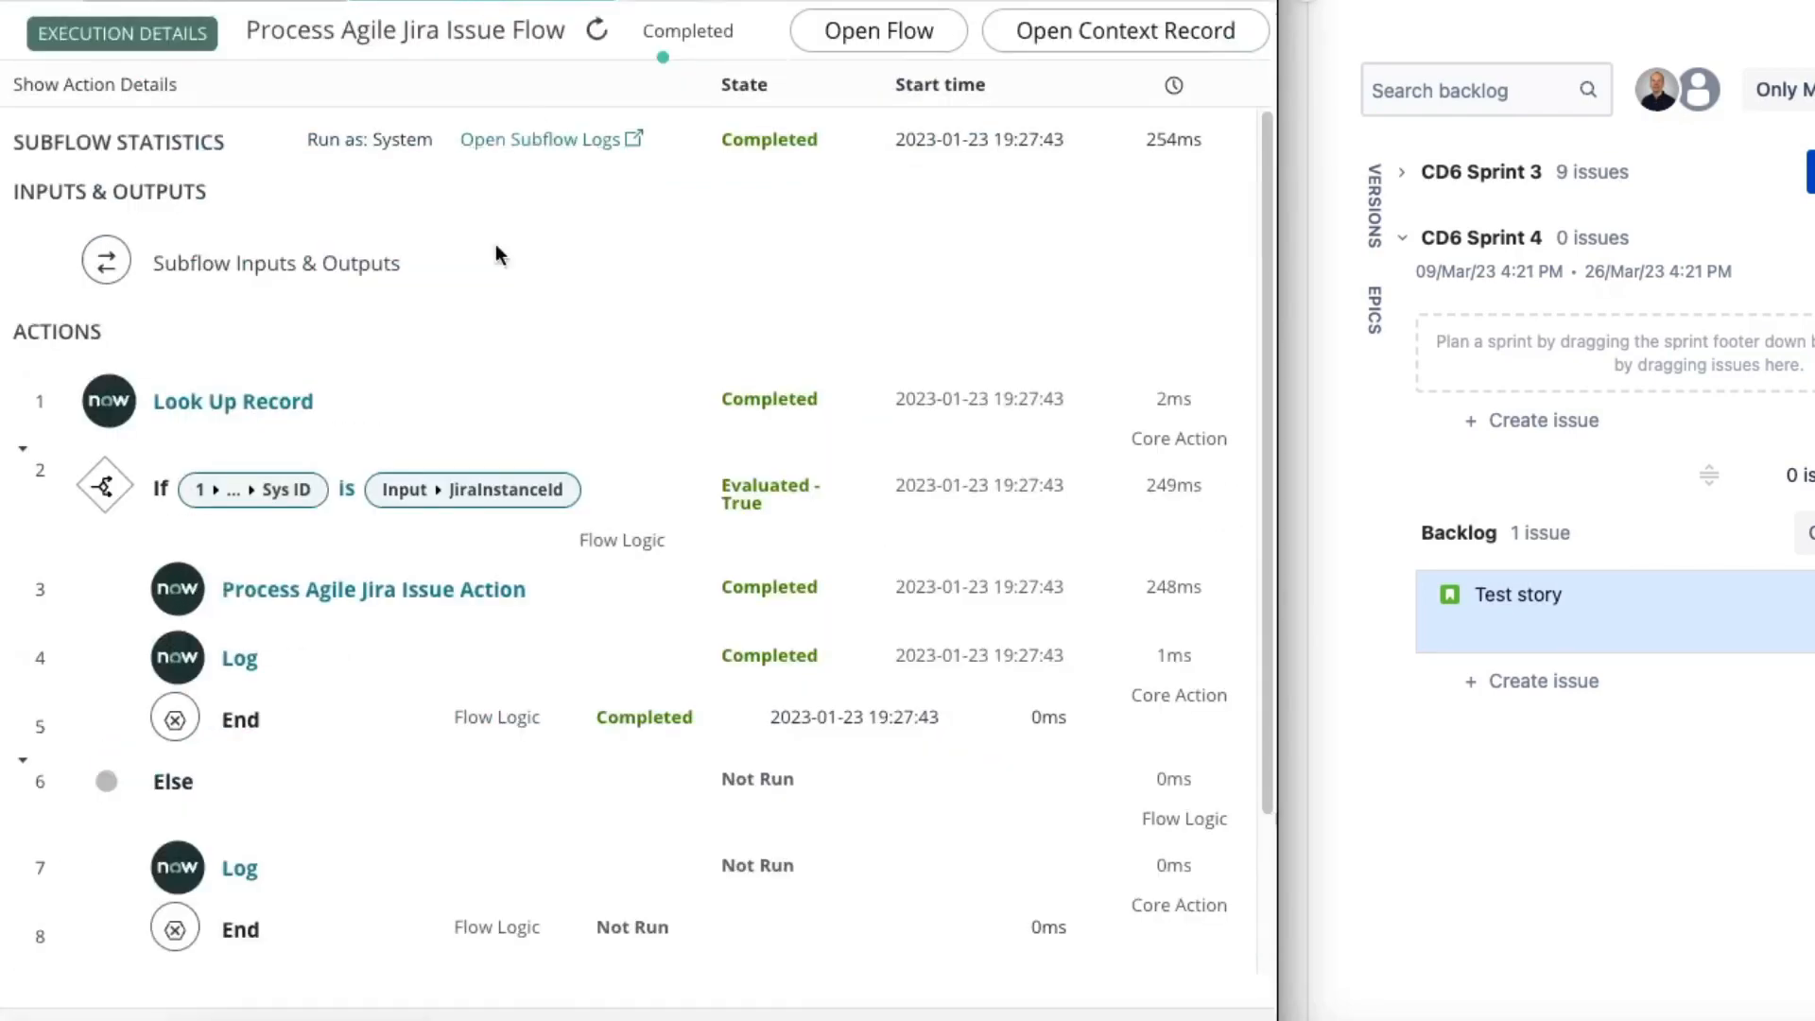
Expand the execution's subflow inputs and outputs and open the Payload input's full value as code
{"action": "left_click", "coordinate": [478, 272]}
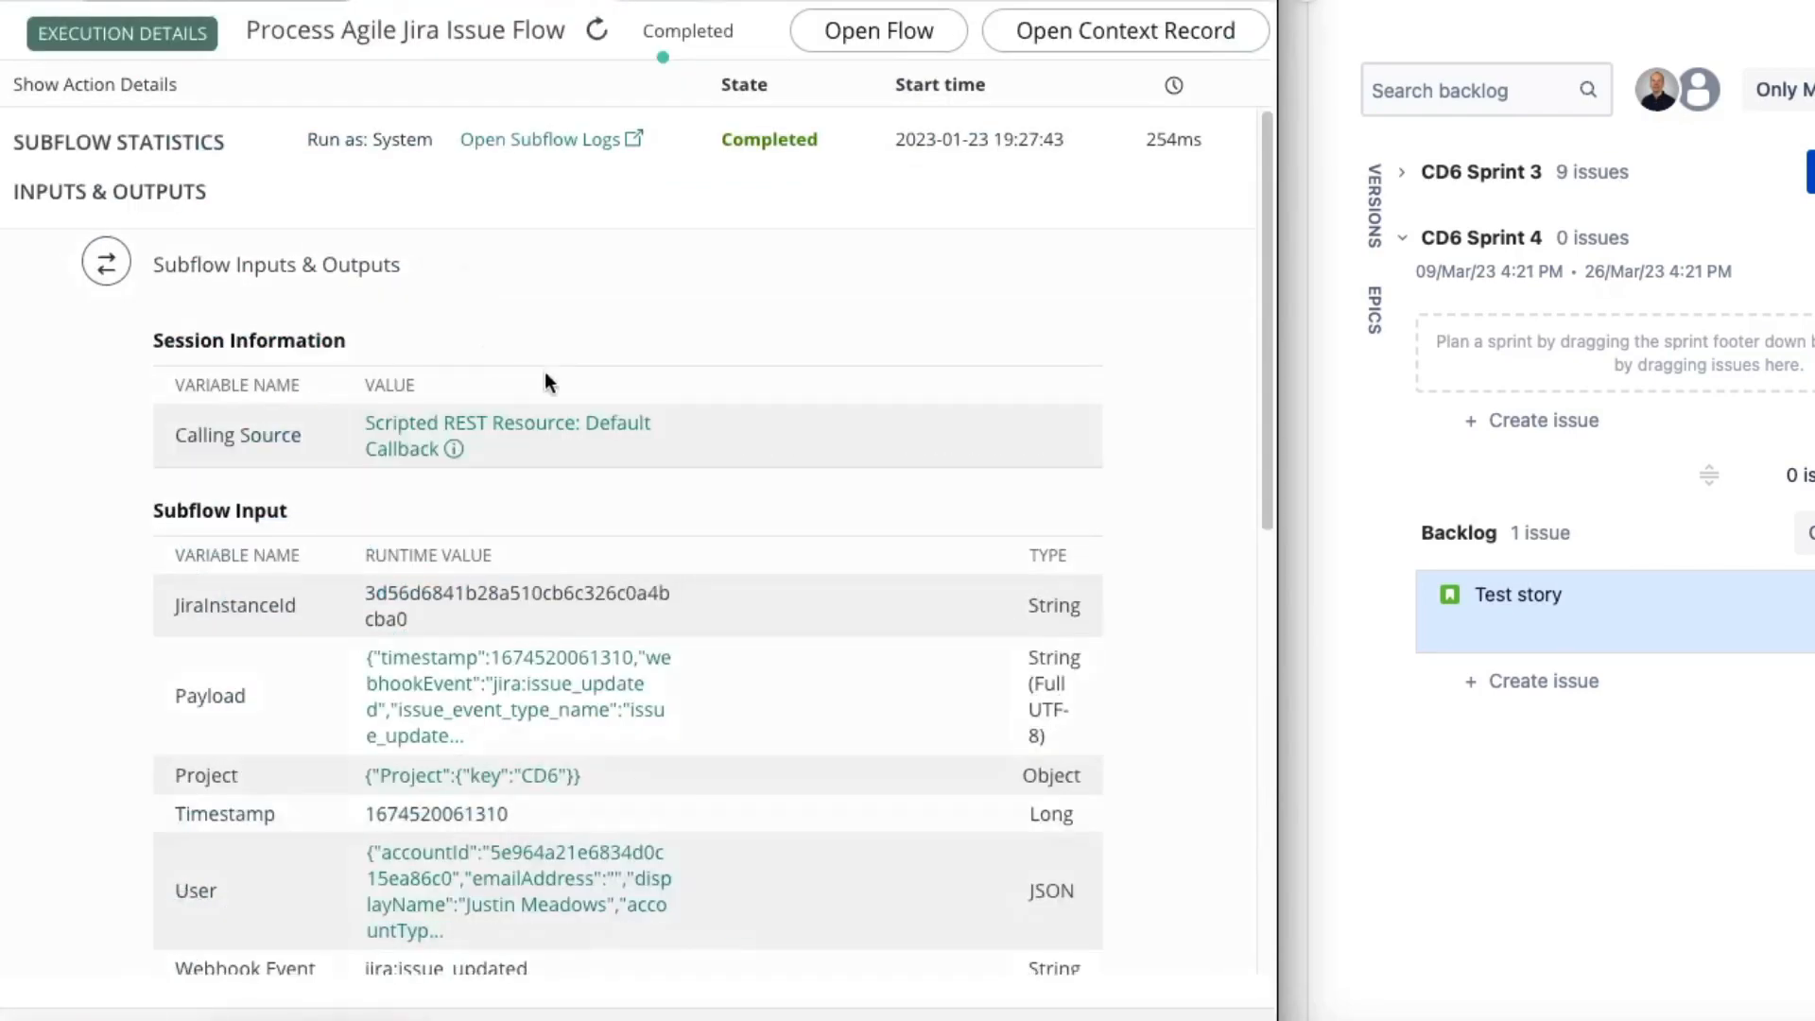
{"action": "scroll", "coordinate": [546, 375], "scroll_direction": "down", "scroll_amount": 3}
{"action": "left_click", "coordinate": [560, 435]}
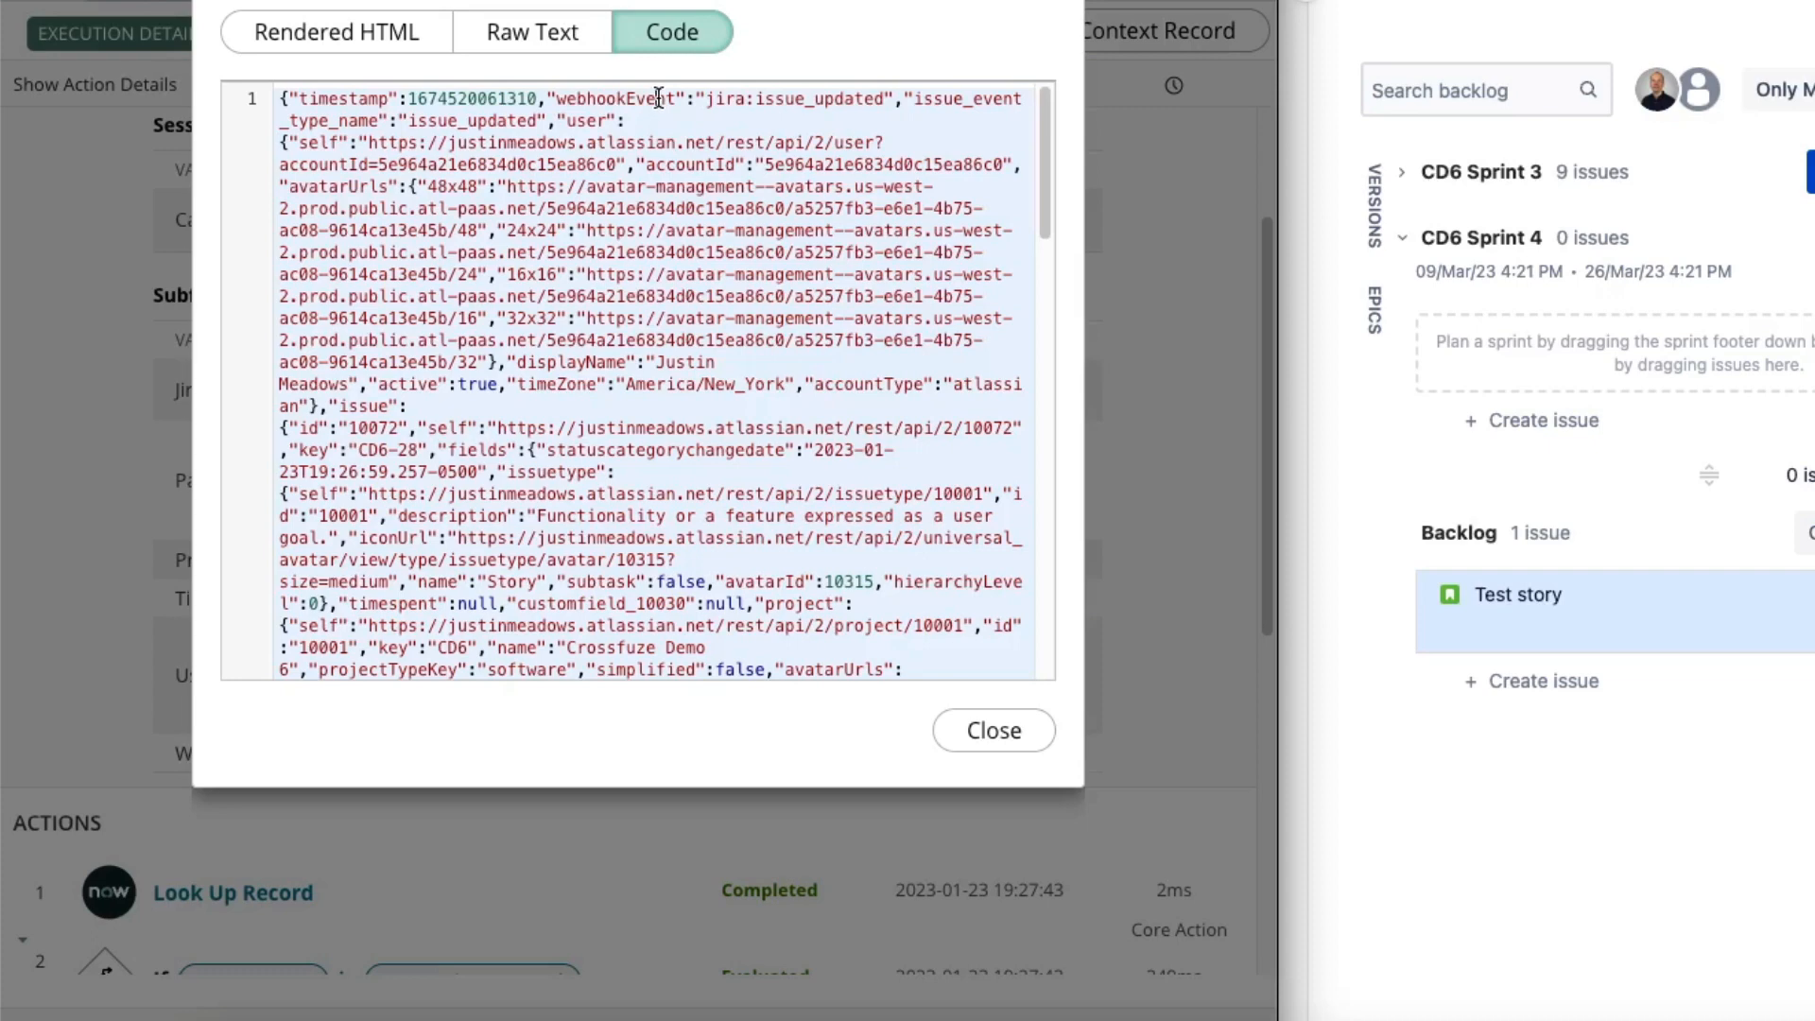
Search the payload code for the story points value 100
{"action": "key", "text": "ctrl+f"}
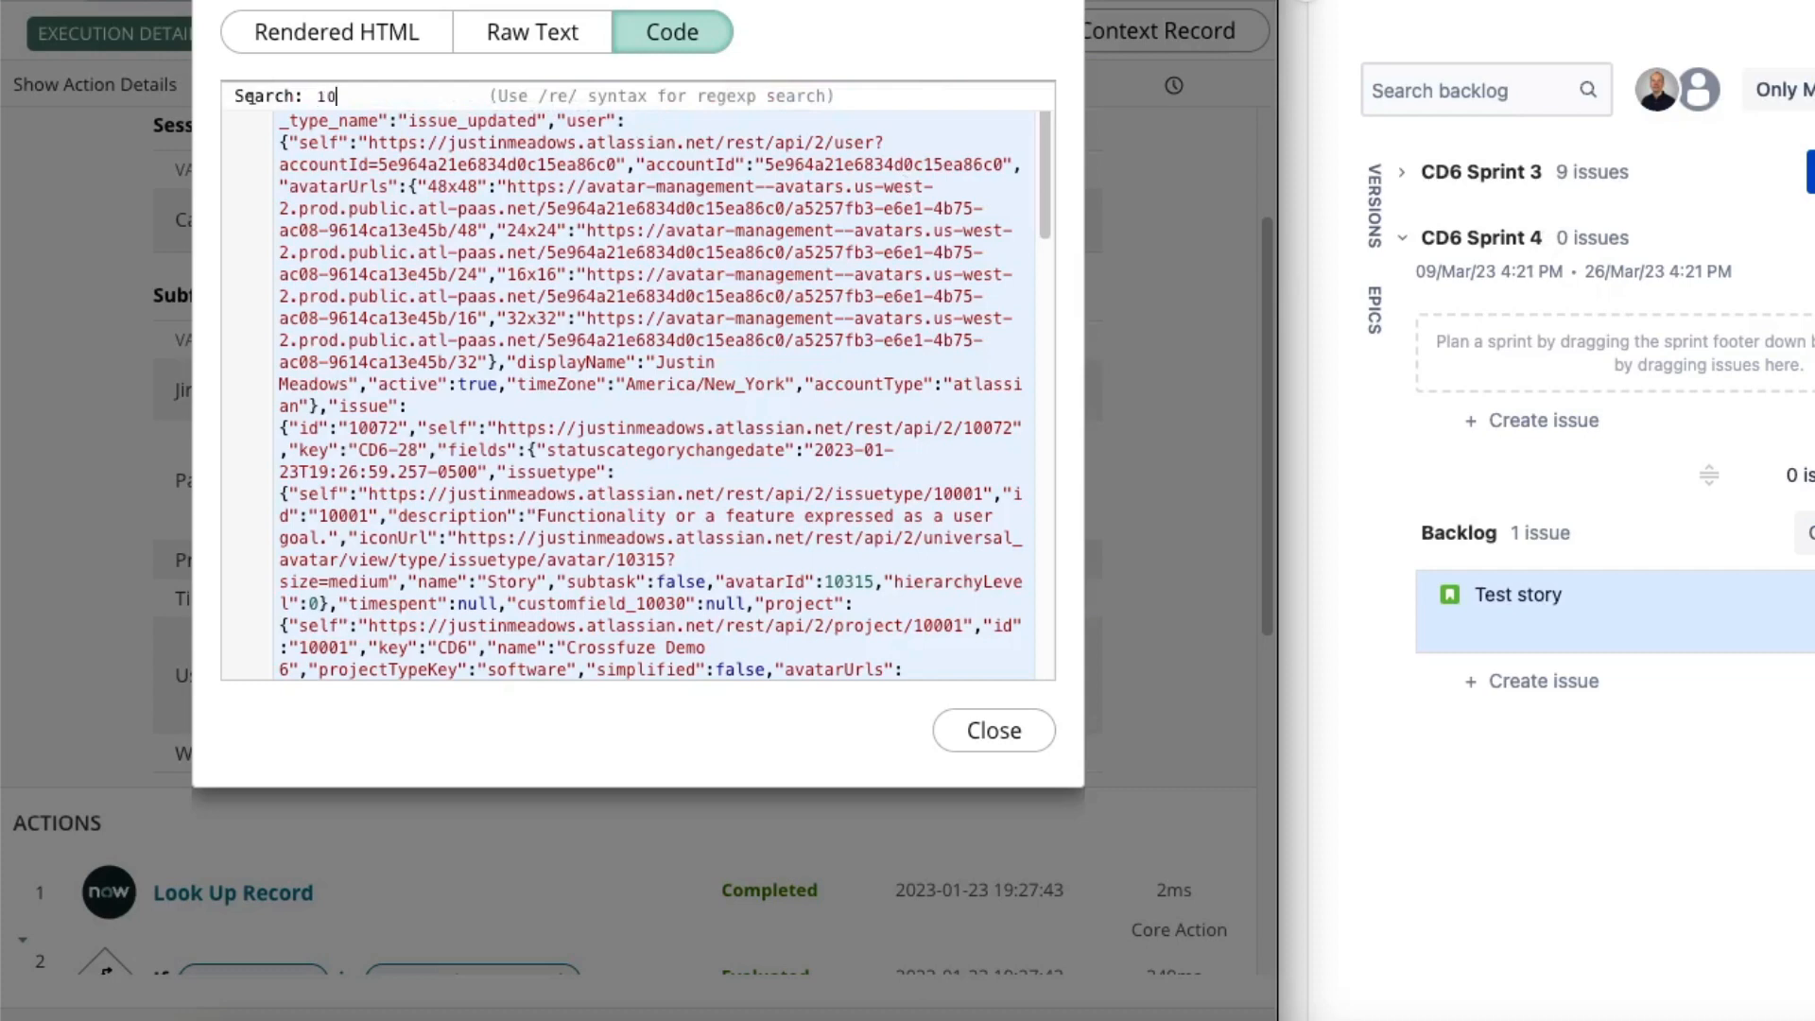
{"action": "type", "text": "10"}
{"action": "key", "text": "Return"}
{"action": "scroll", "coordinate": [1025, 363], "scroll_direction": "down", "scroll_amount": 10}
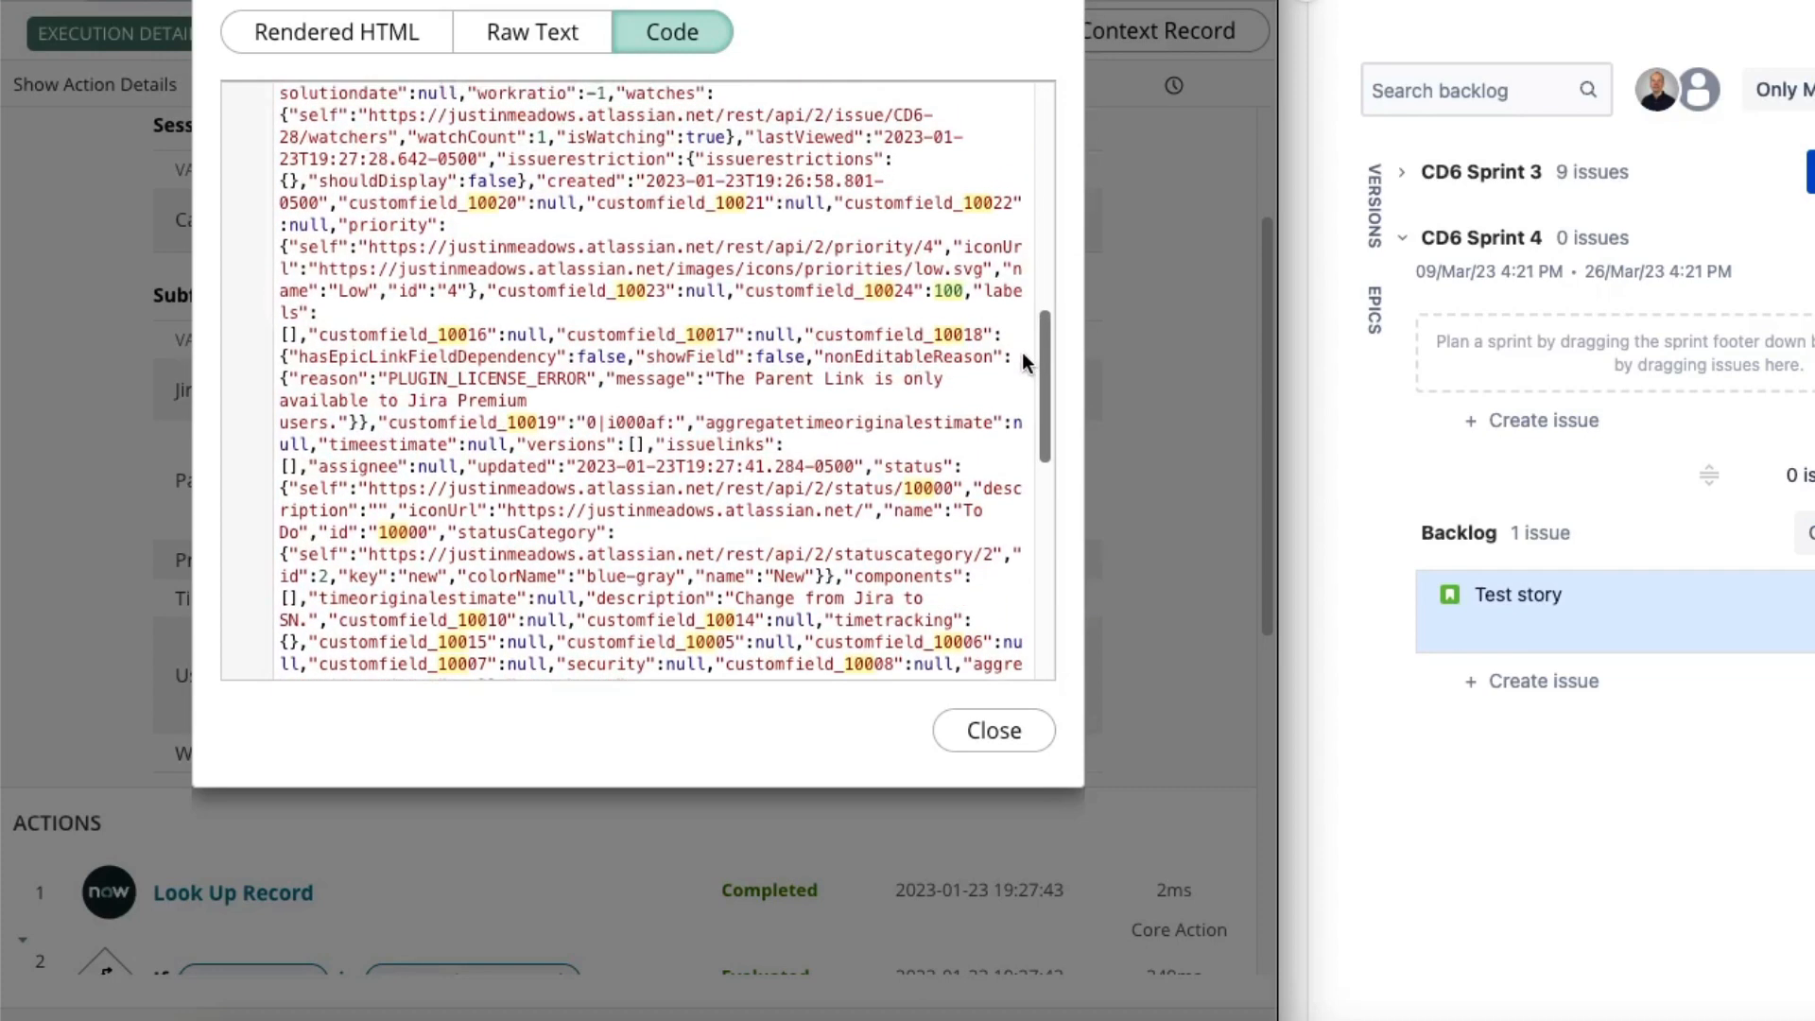
{"action": "scroll", "coordinate": [1023, 352], "scroll_direction": "up", "scroll_amount": 2}
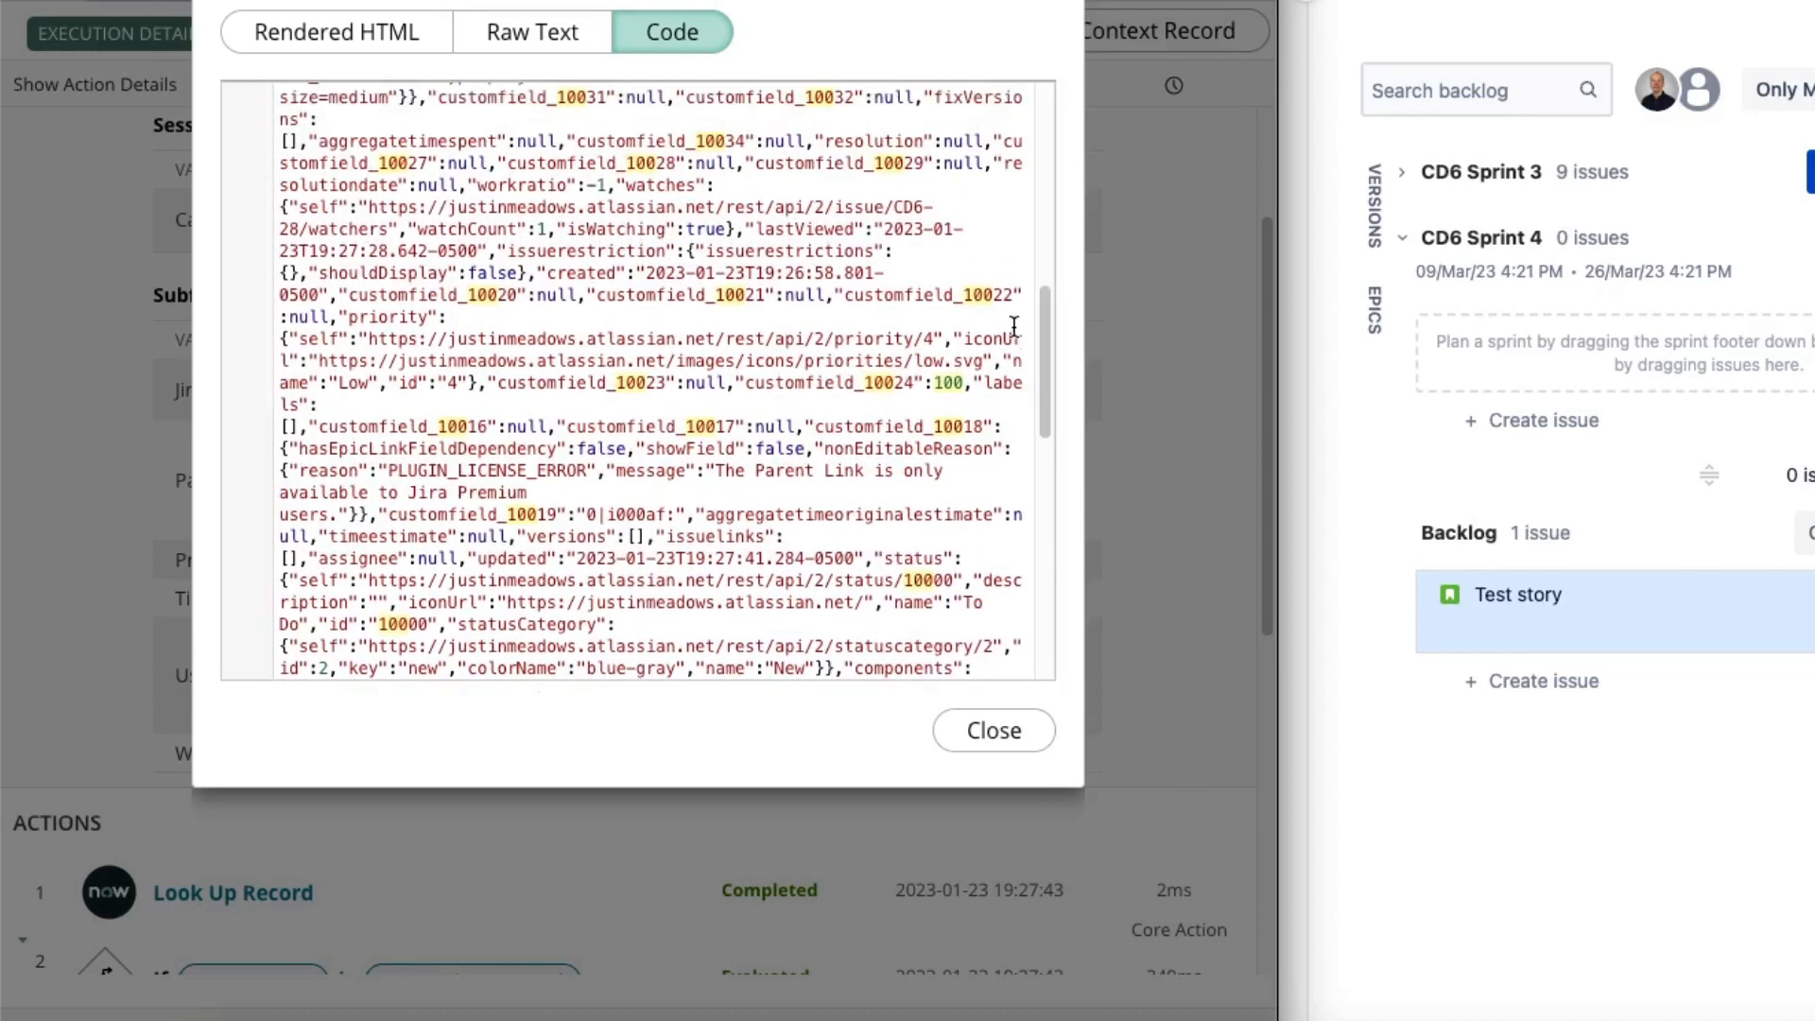
Select and copy the customfield_10024 key in front of the value 100 in the payload
{"action": "left_click_drag", "start_coordinate": [280, 331], "coordinate": [479, 397]}
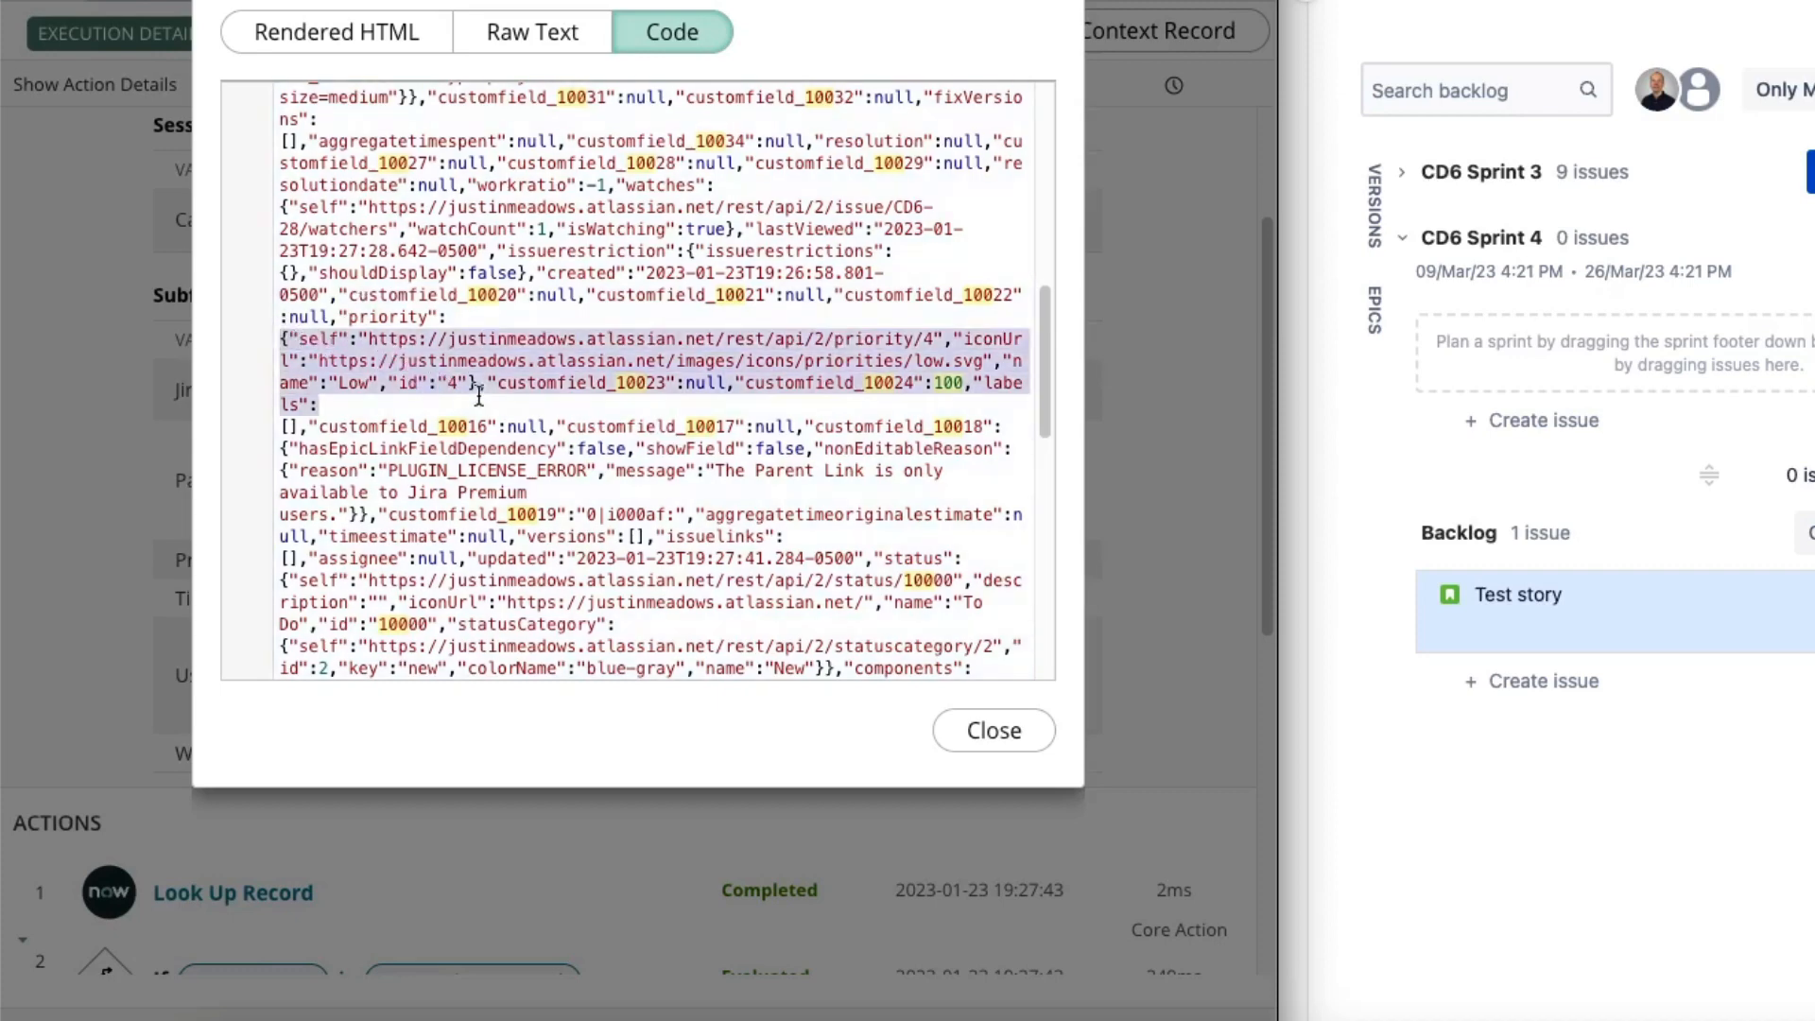
{"action": "key", "text": "ctrl+a"}
{"action": "double_click", "coordinate": [951, 381]}
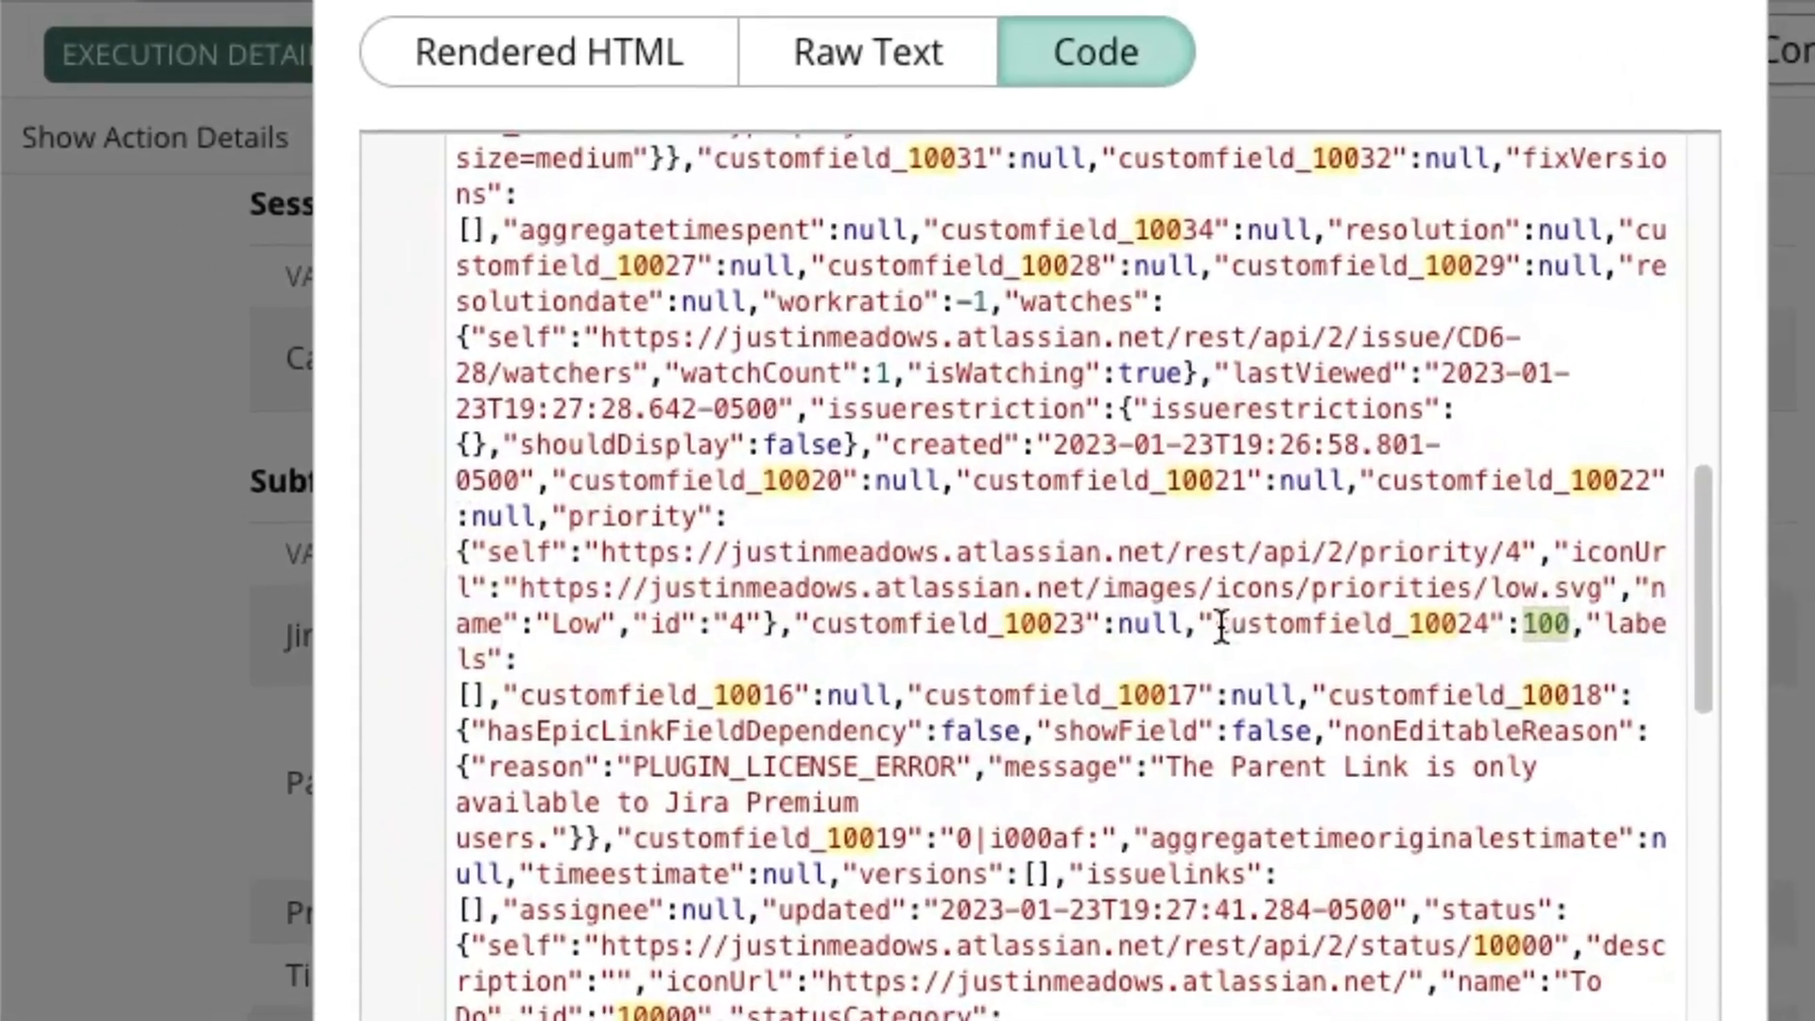
{"action": "left_click_drag", "start_coordinate": [744, 382], "coordinate": [896, 384]}
{"action": "left_click_drag", "start_coordinate": [1482, 638], "coordinate": [1515, 640]}
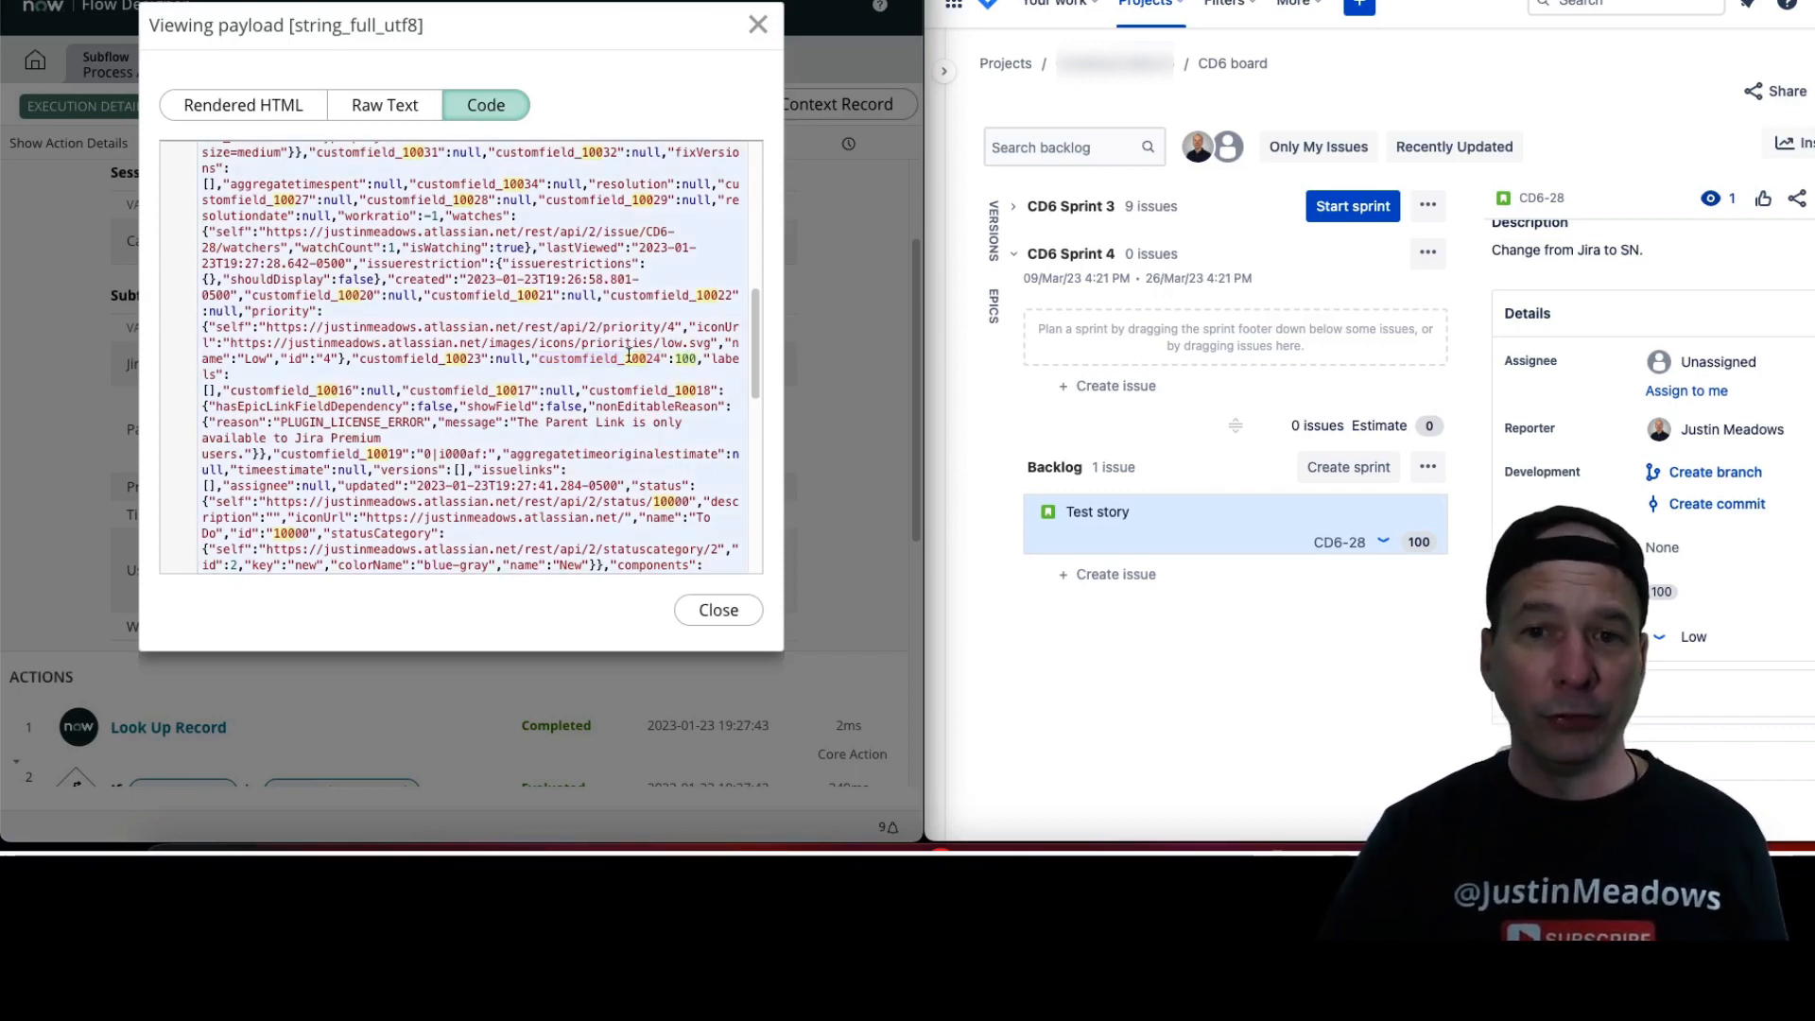
{"action": "left_click_drag", "start_coordinate": [618, 357], "coordinate": [664, 356]}
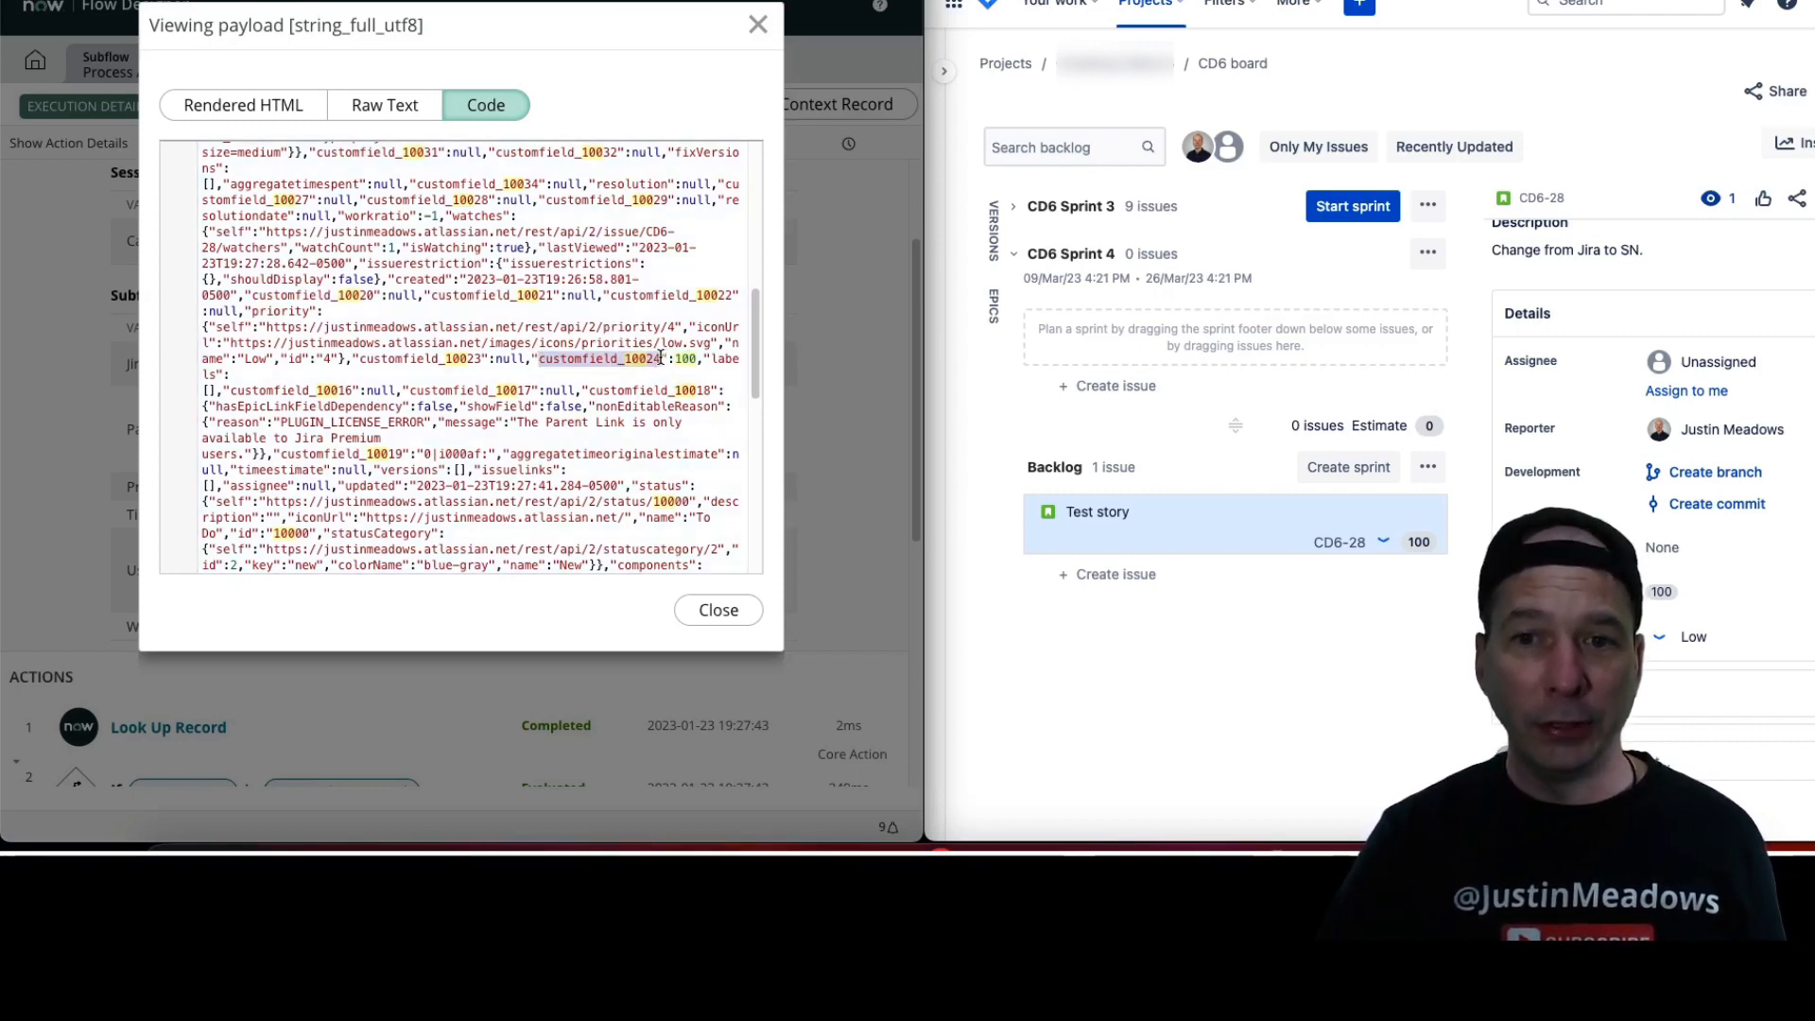
{"action": "right_click", "coordinate": [661, 357]}
{"action": "left_click", "coordinate": [689, 398]}
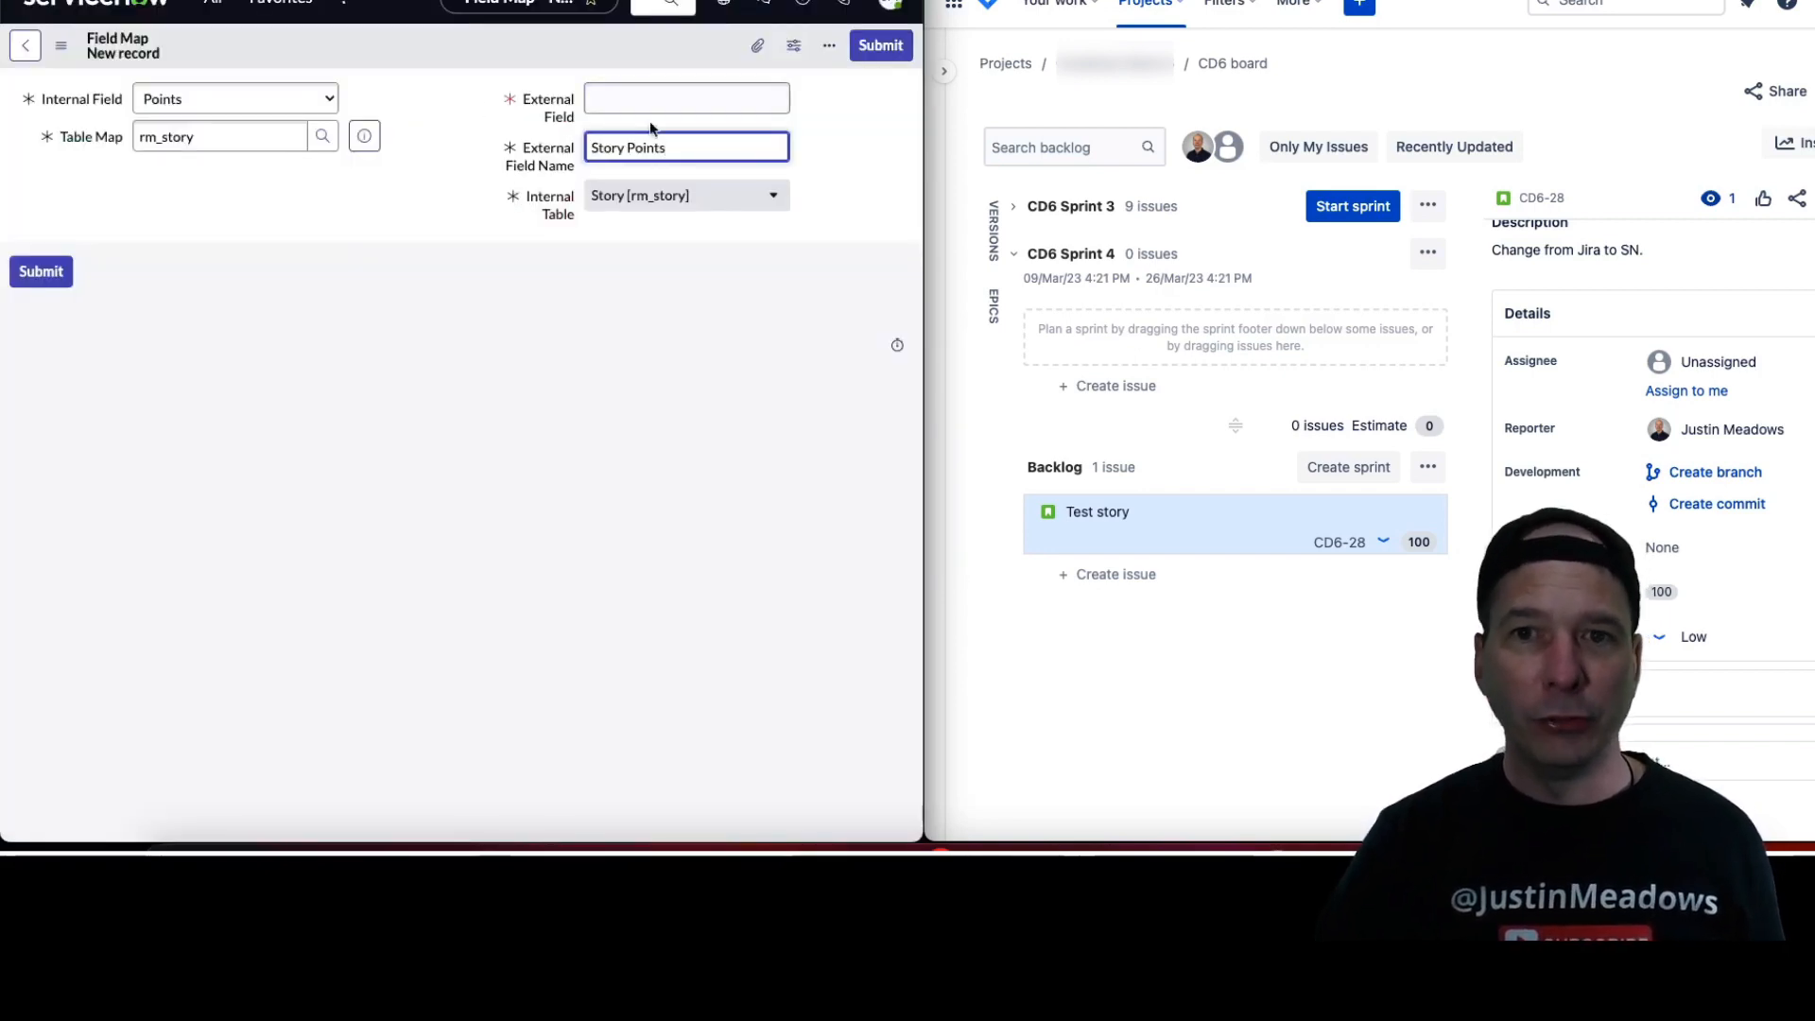
Paste customfield_10024 as the new field map's external field and submit the record
{"action": "right_click", "coordinate": [627, 97]}
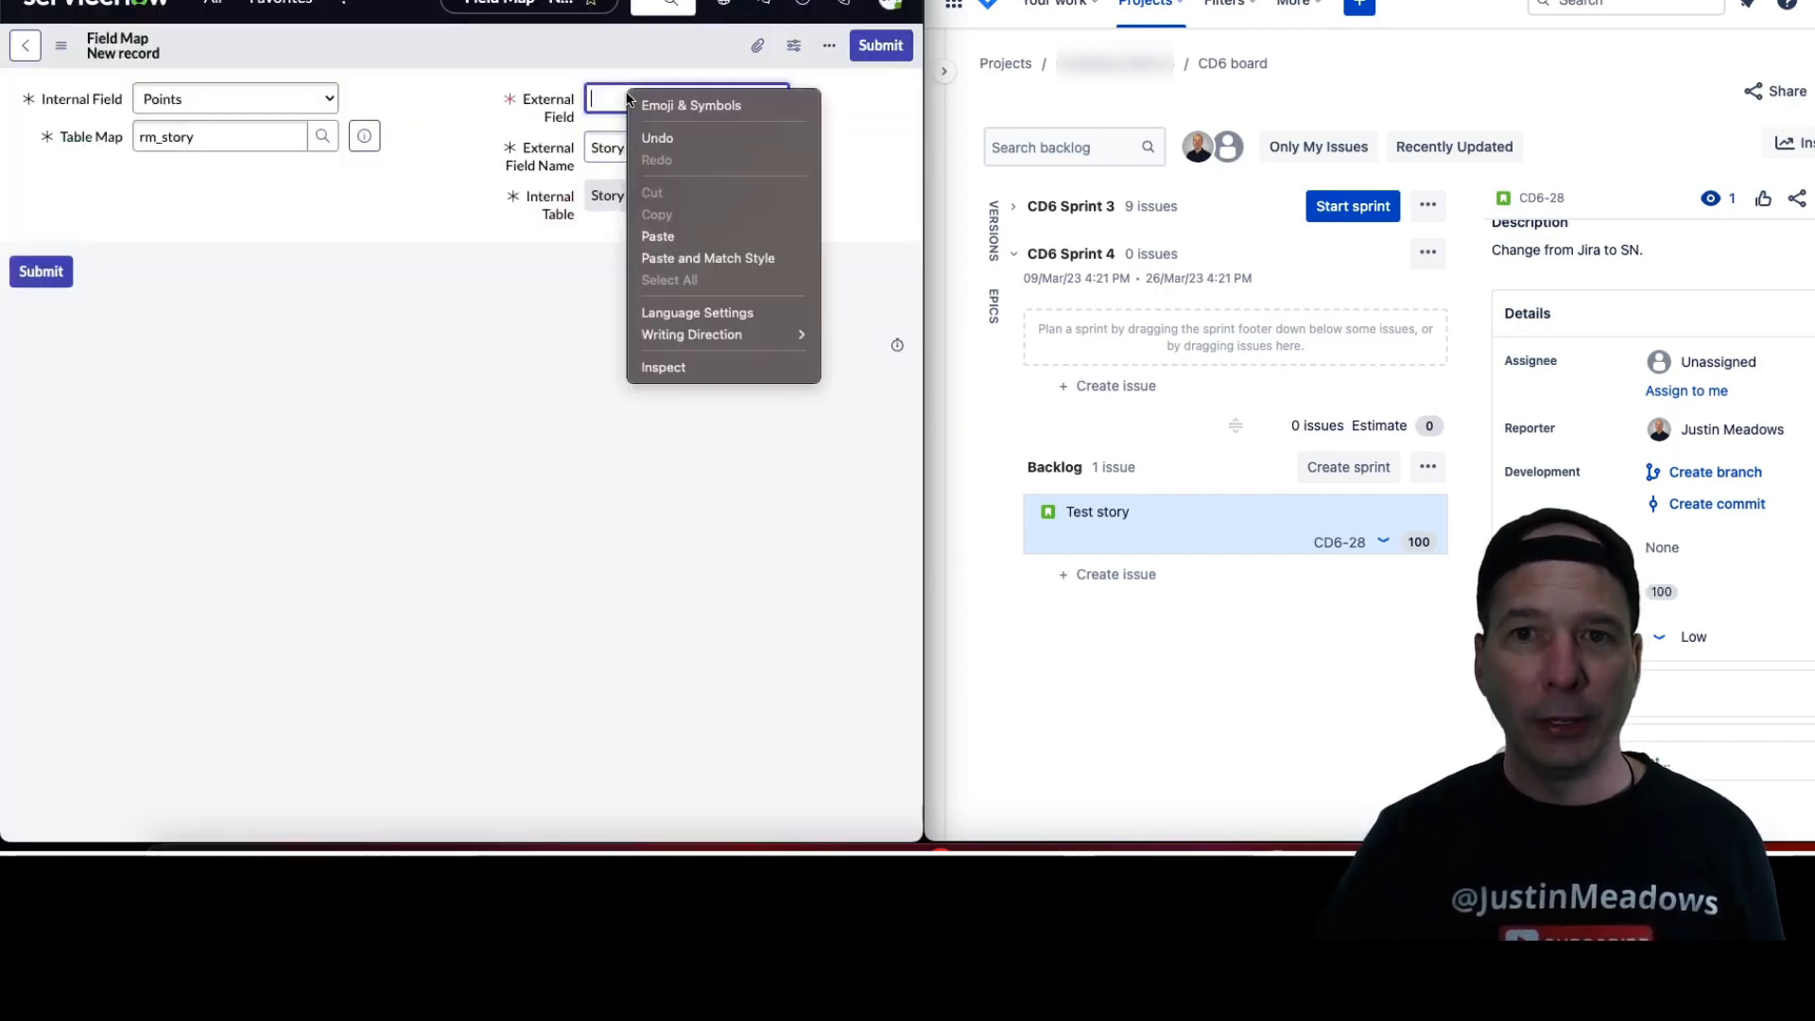
{"action": "left_click", "coordinate": [687, 235]}
{"action": "left_click", "coordinate": [641, 300]}
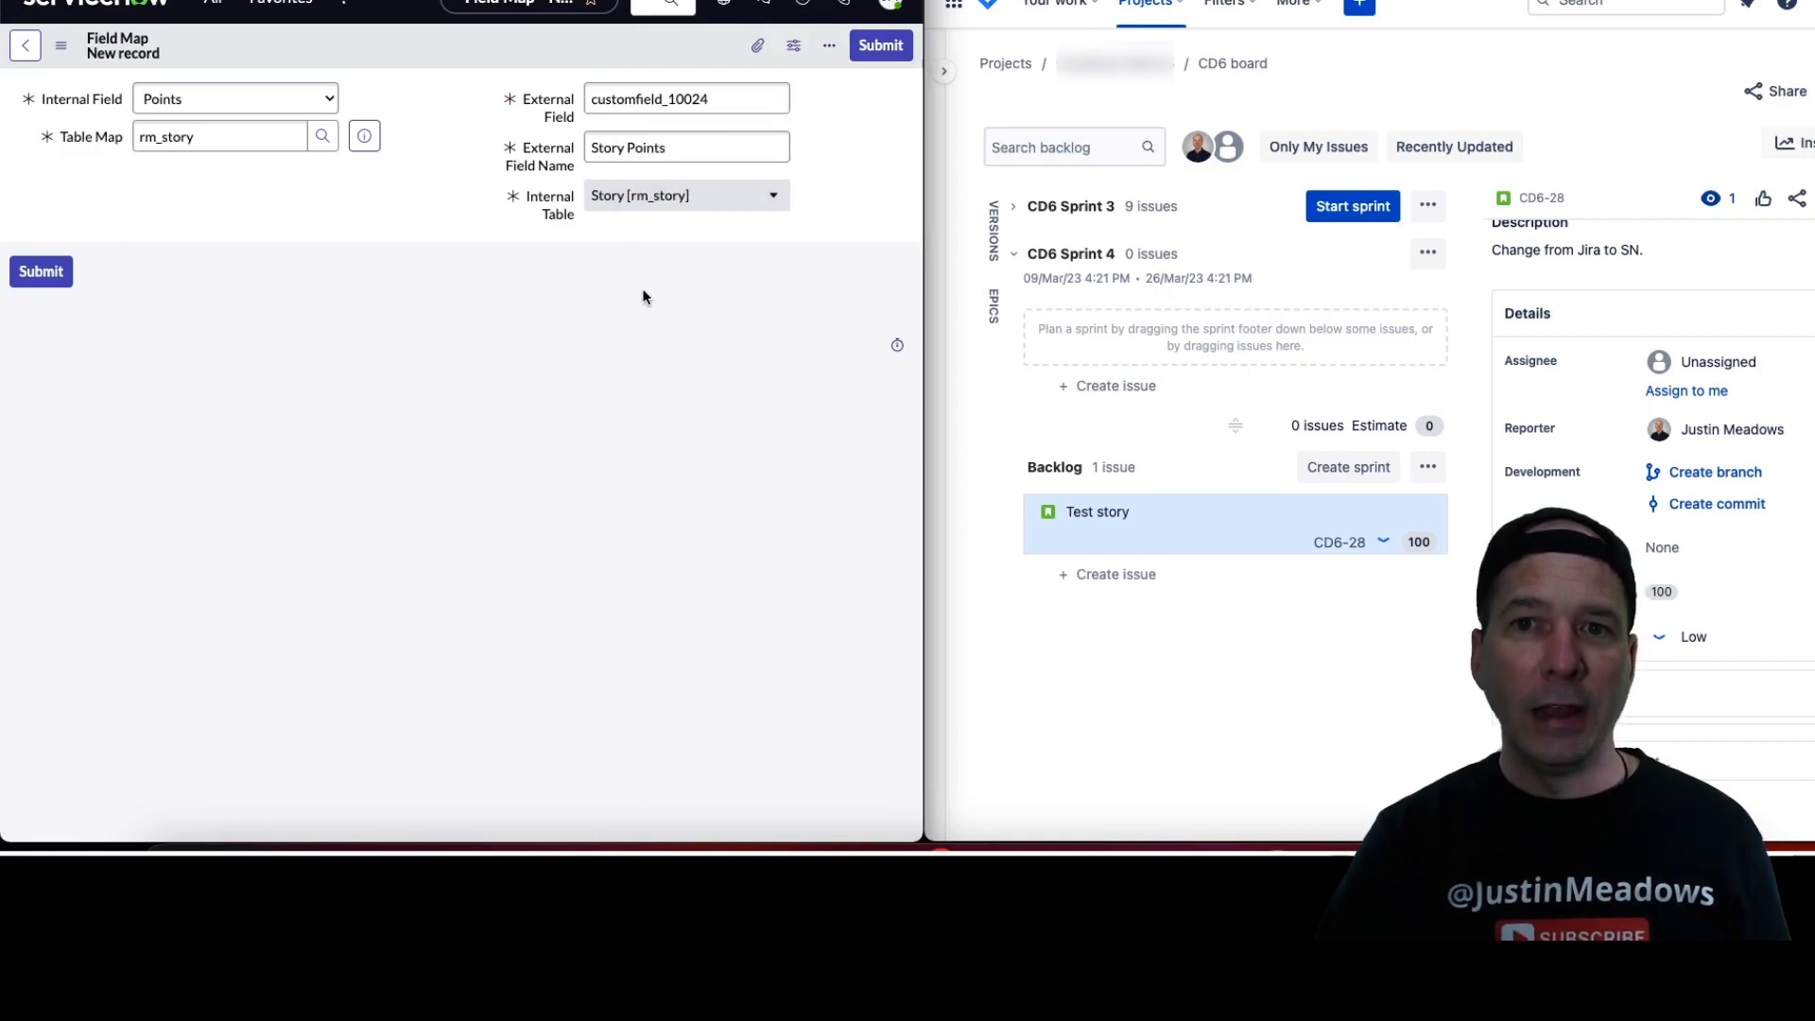
{"action": "left_click", "coordinate": [650, 99]}
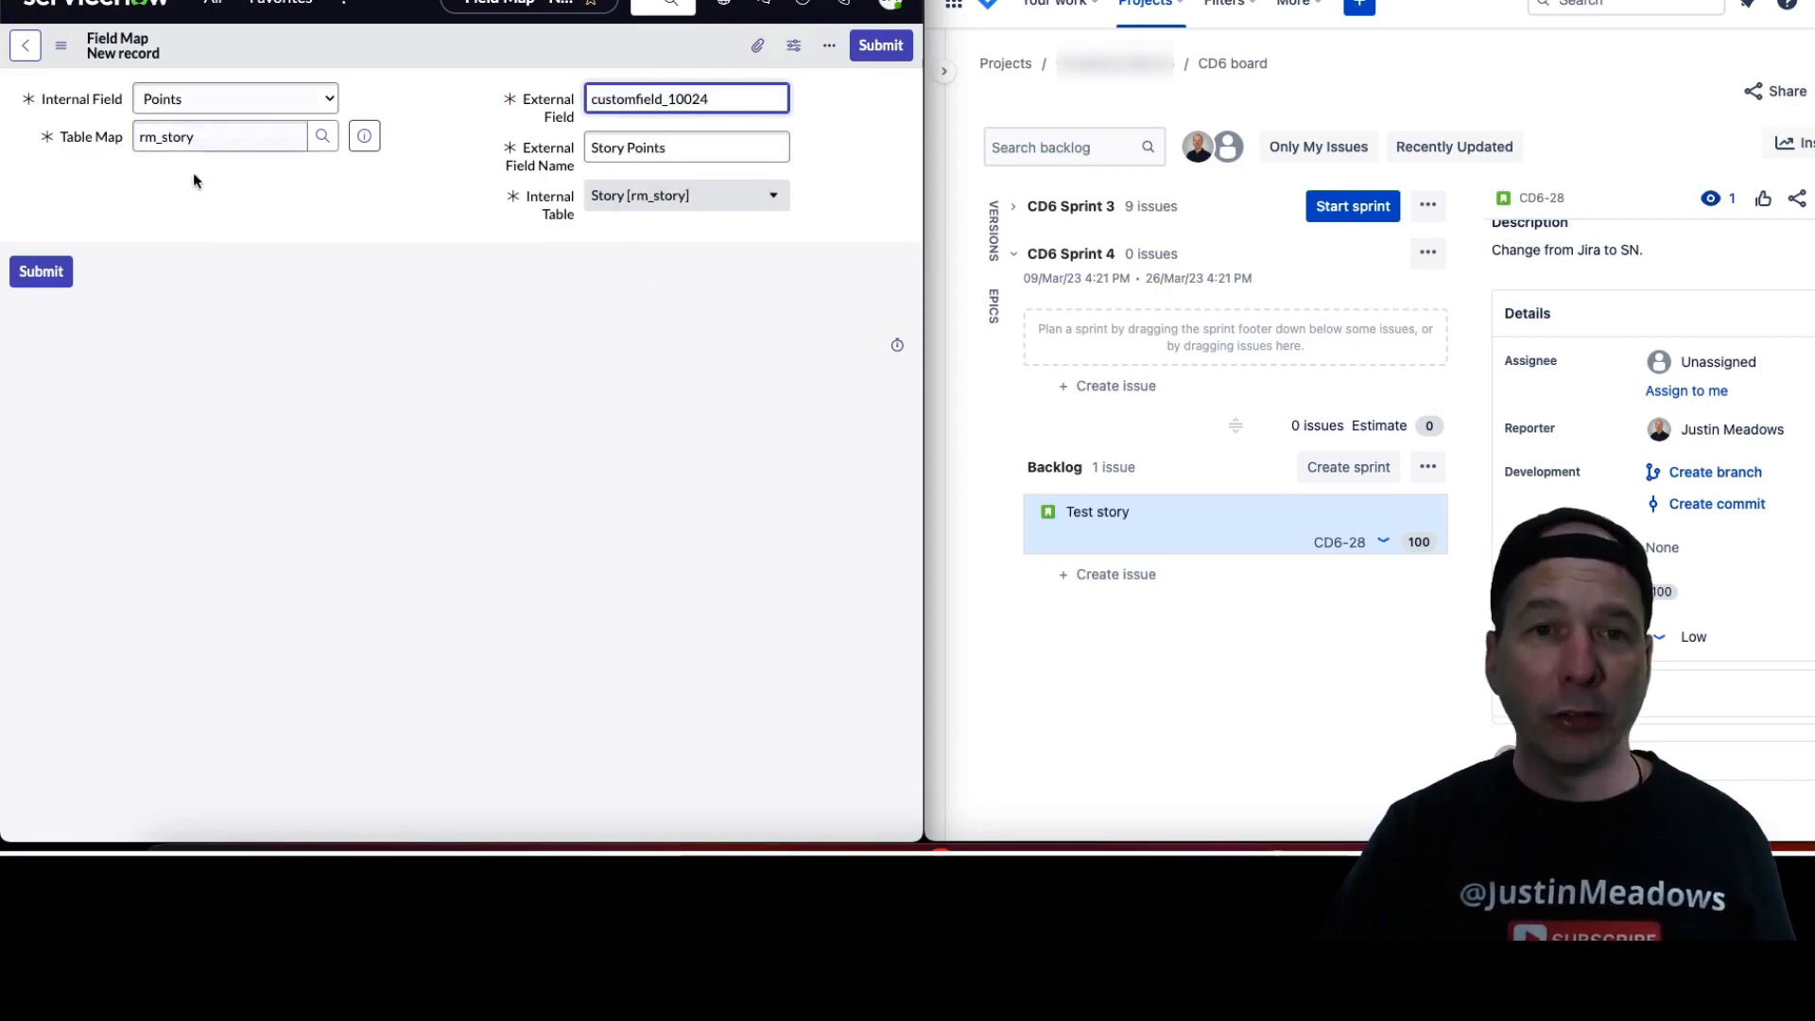
{"action": "left_click", "coordinate": [54, 283]}
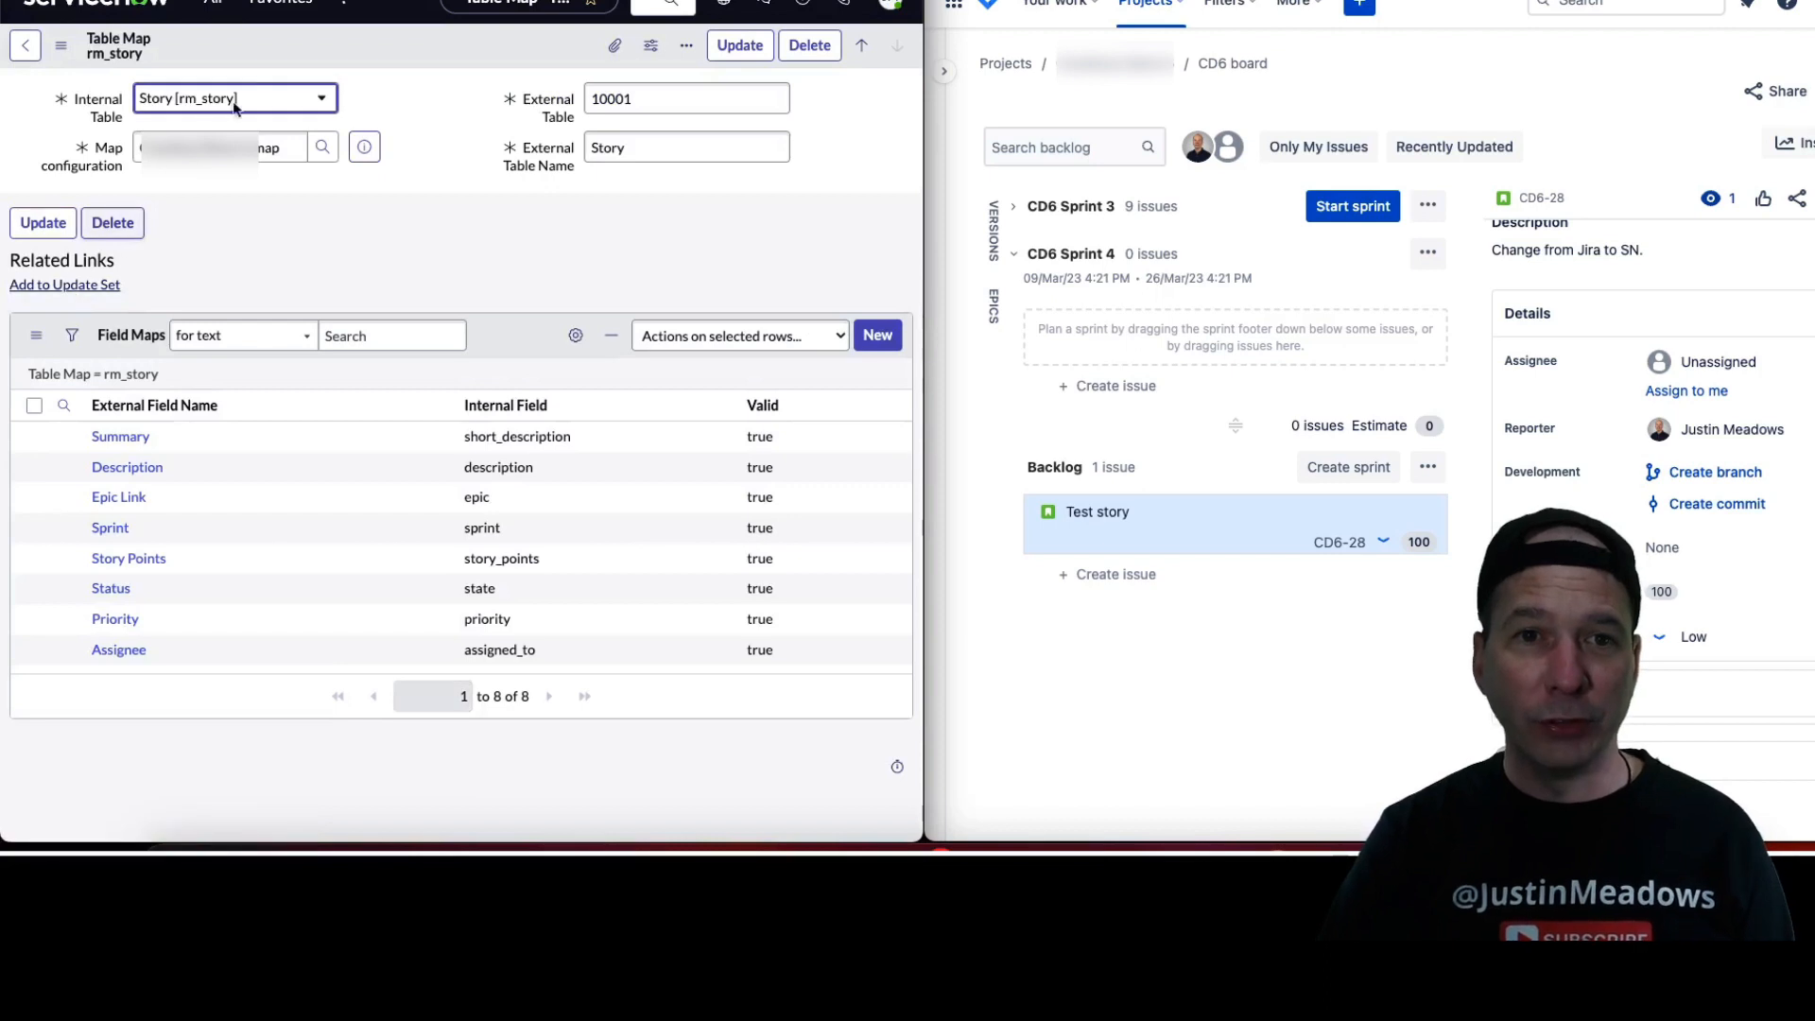
Find the Agile Board module by searching the ServiceNow navigator for "agile boa", and open it
{"action": "left_click", "coordinate": [212, 3]}
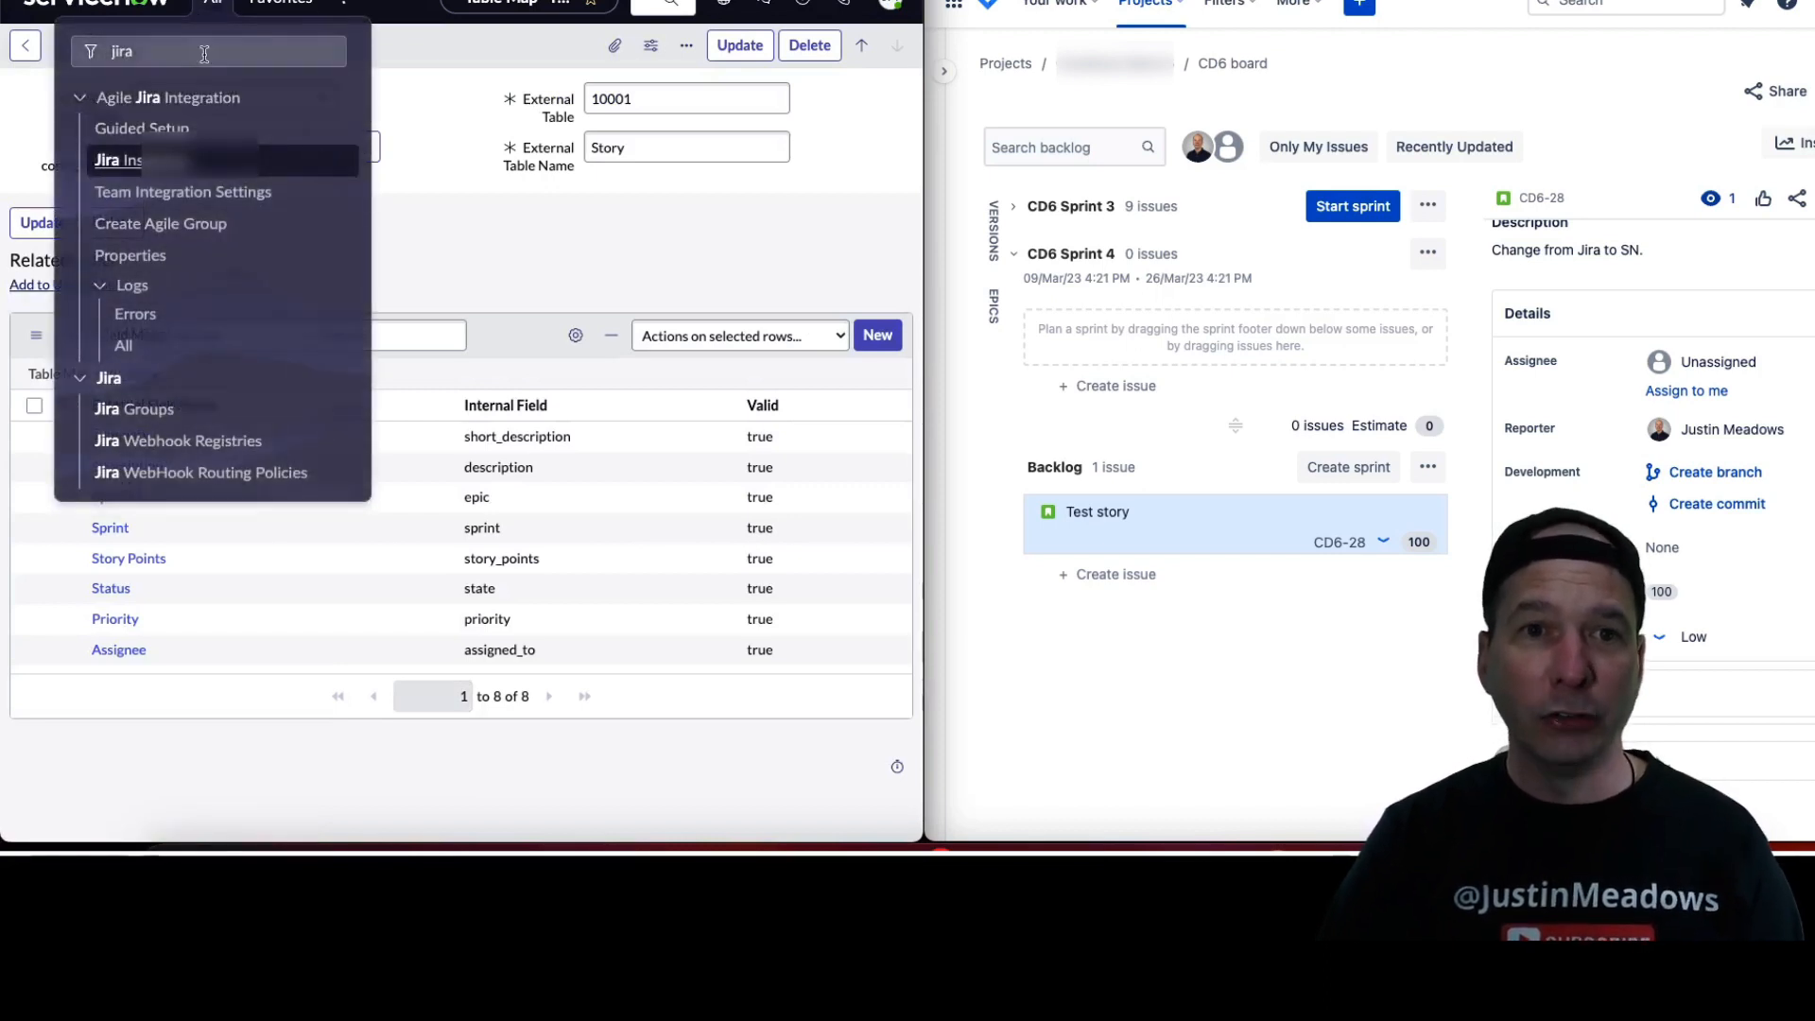
{"action": "left_click", "coordinate": [204, 53]}
{"action": "type", "text": "agile boa"}
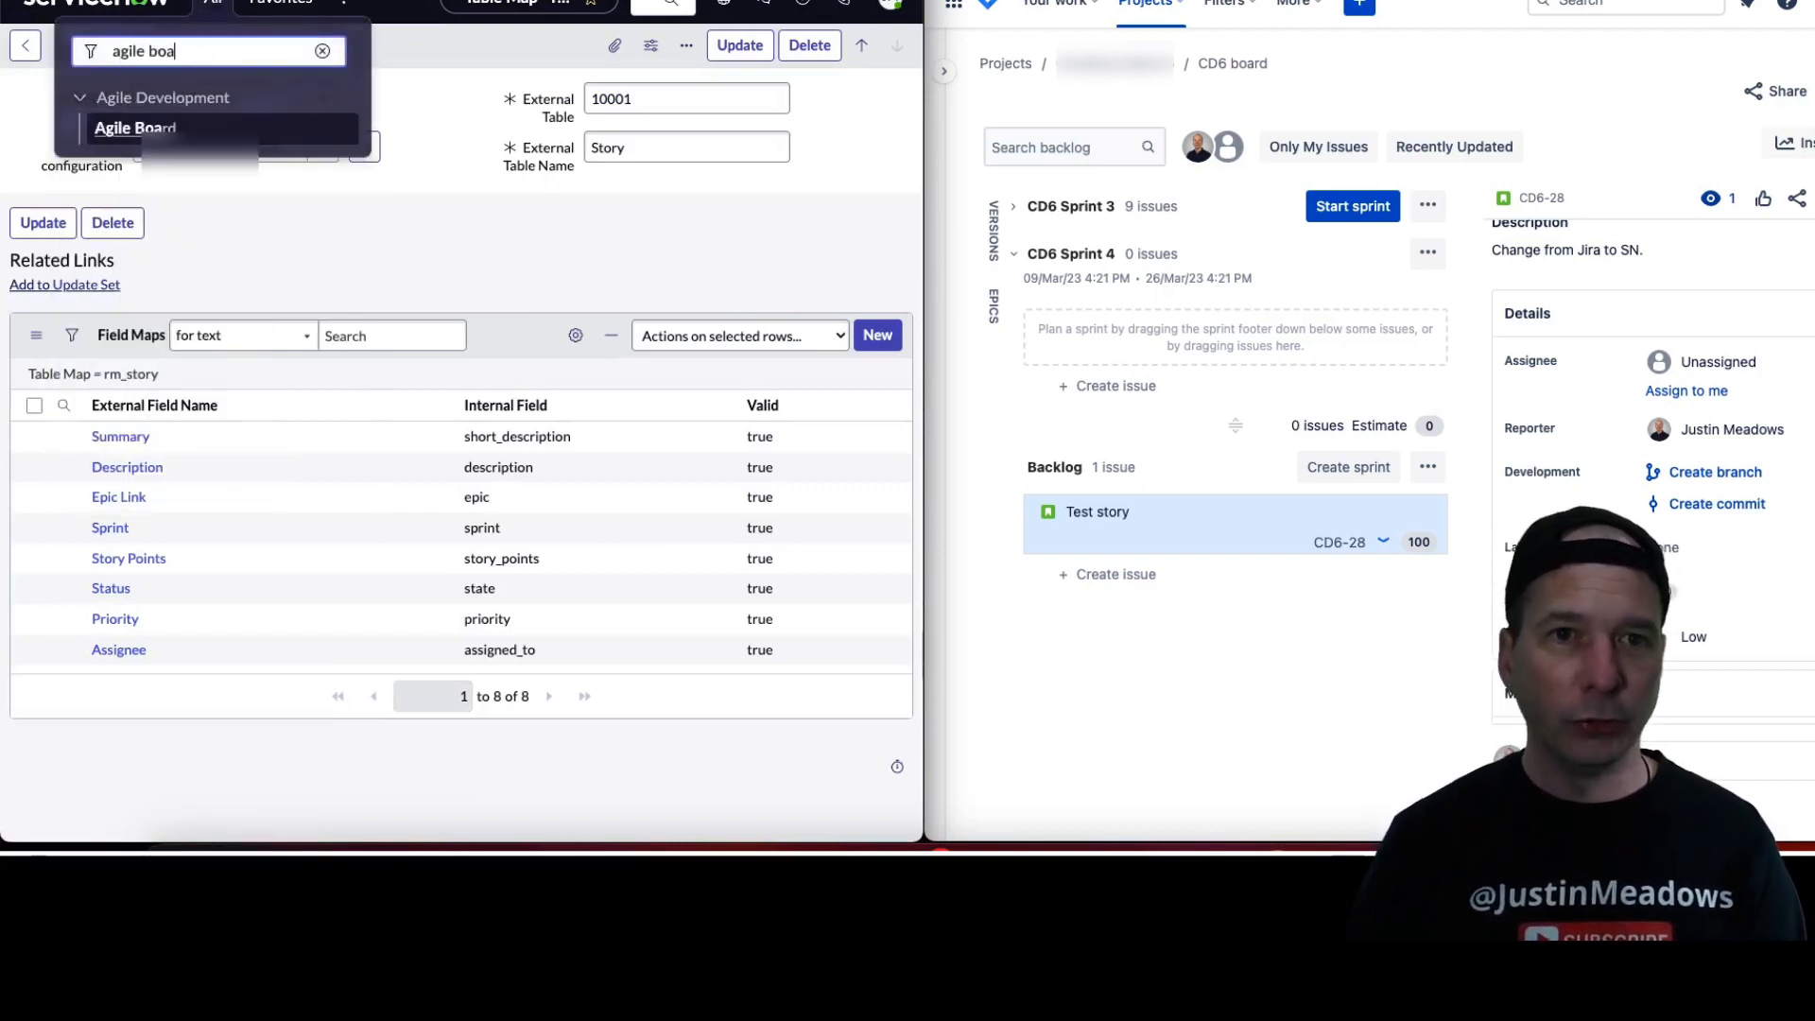
{"action": "left_click", "coordinate": [165, 123]}
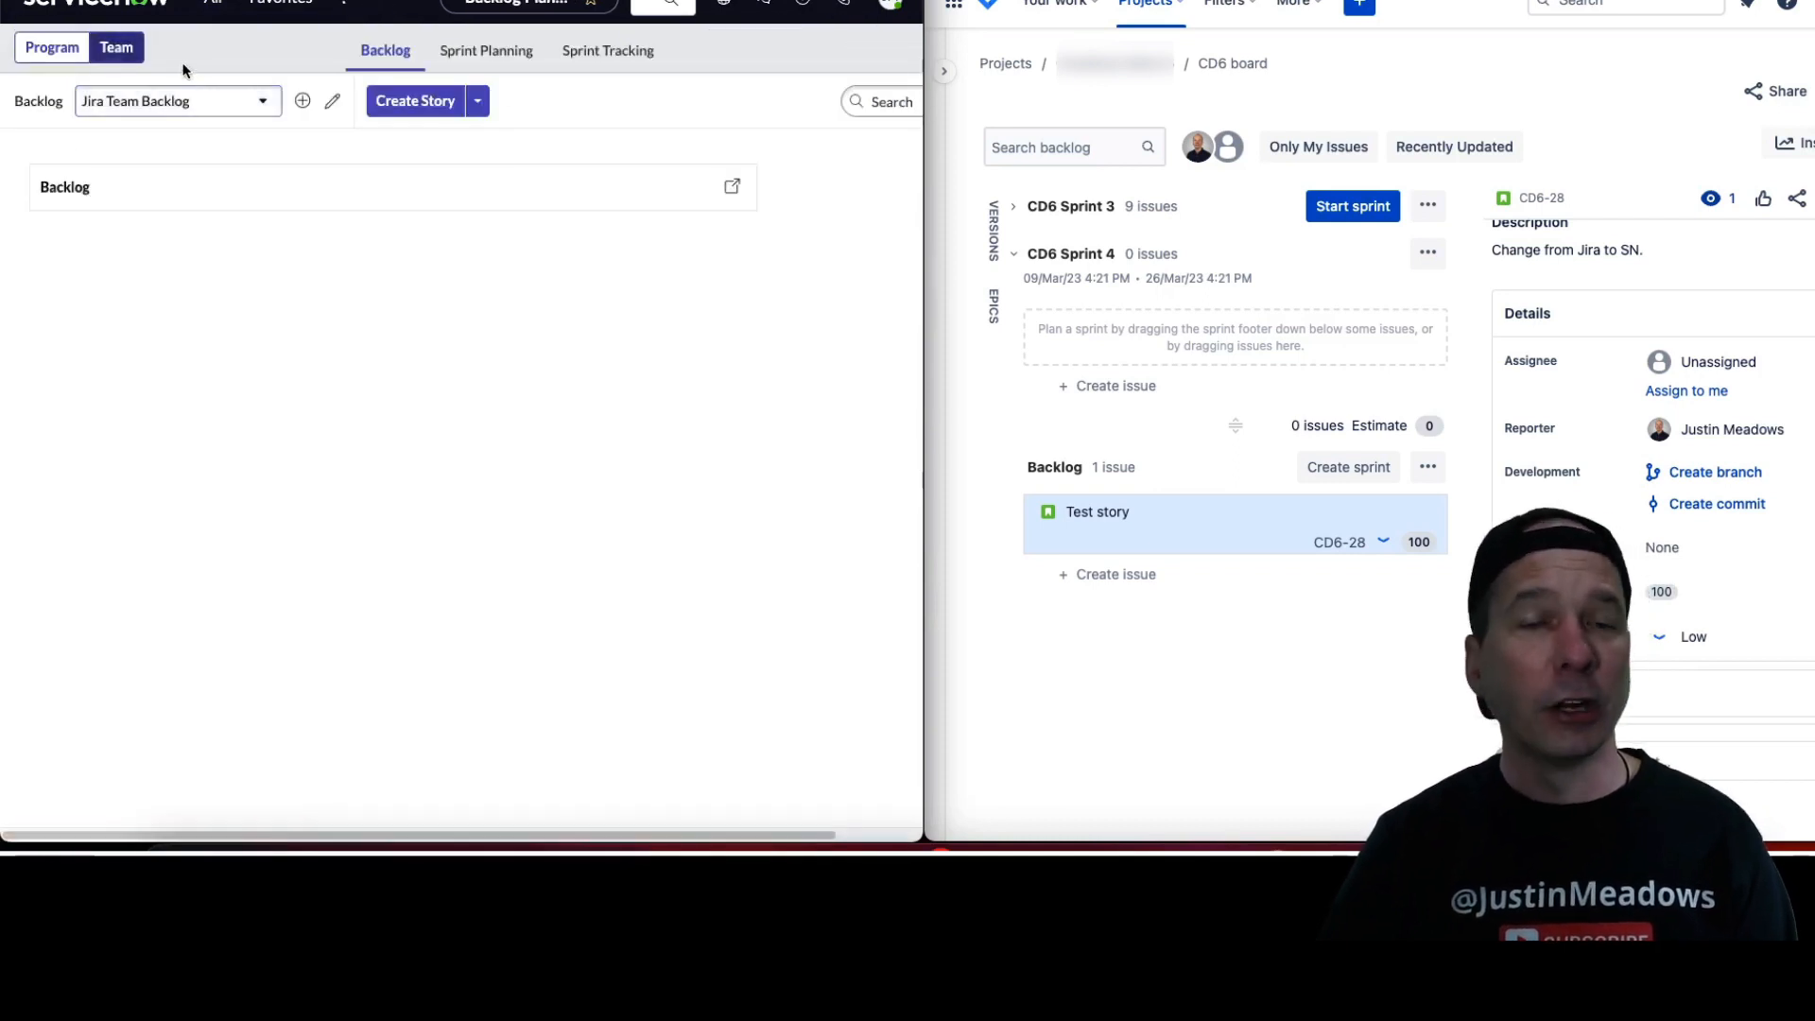
Open the Test story from the Jira Team Backlog and compare its Points with the Jira issue's Story Points
{"action": "left_click", "coordinate": [421, 350]}
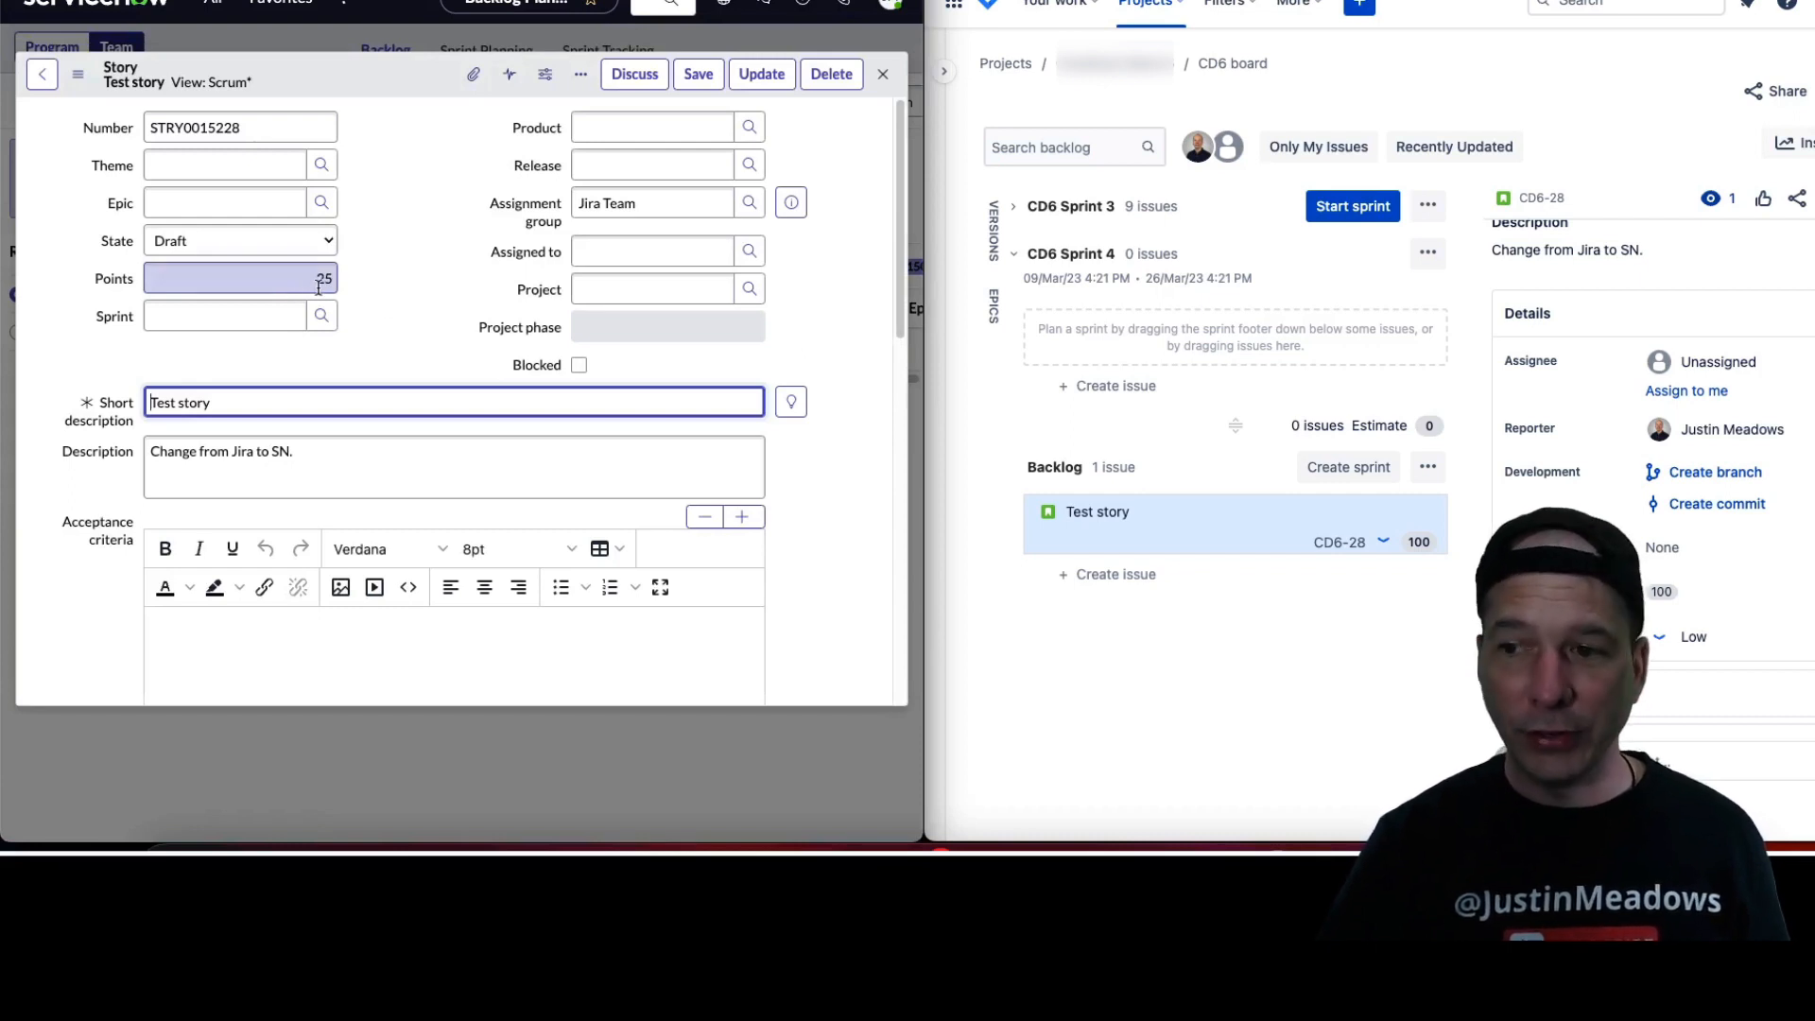
{"action": "scroll", "coordinate": [1673, 491], "scroll_direction": "down", "scroll_amount": 2}
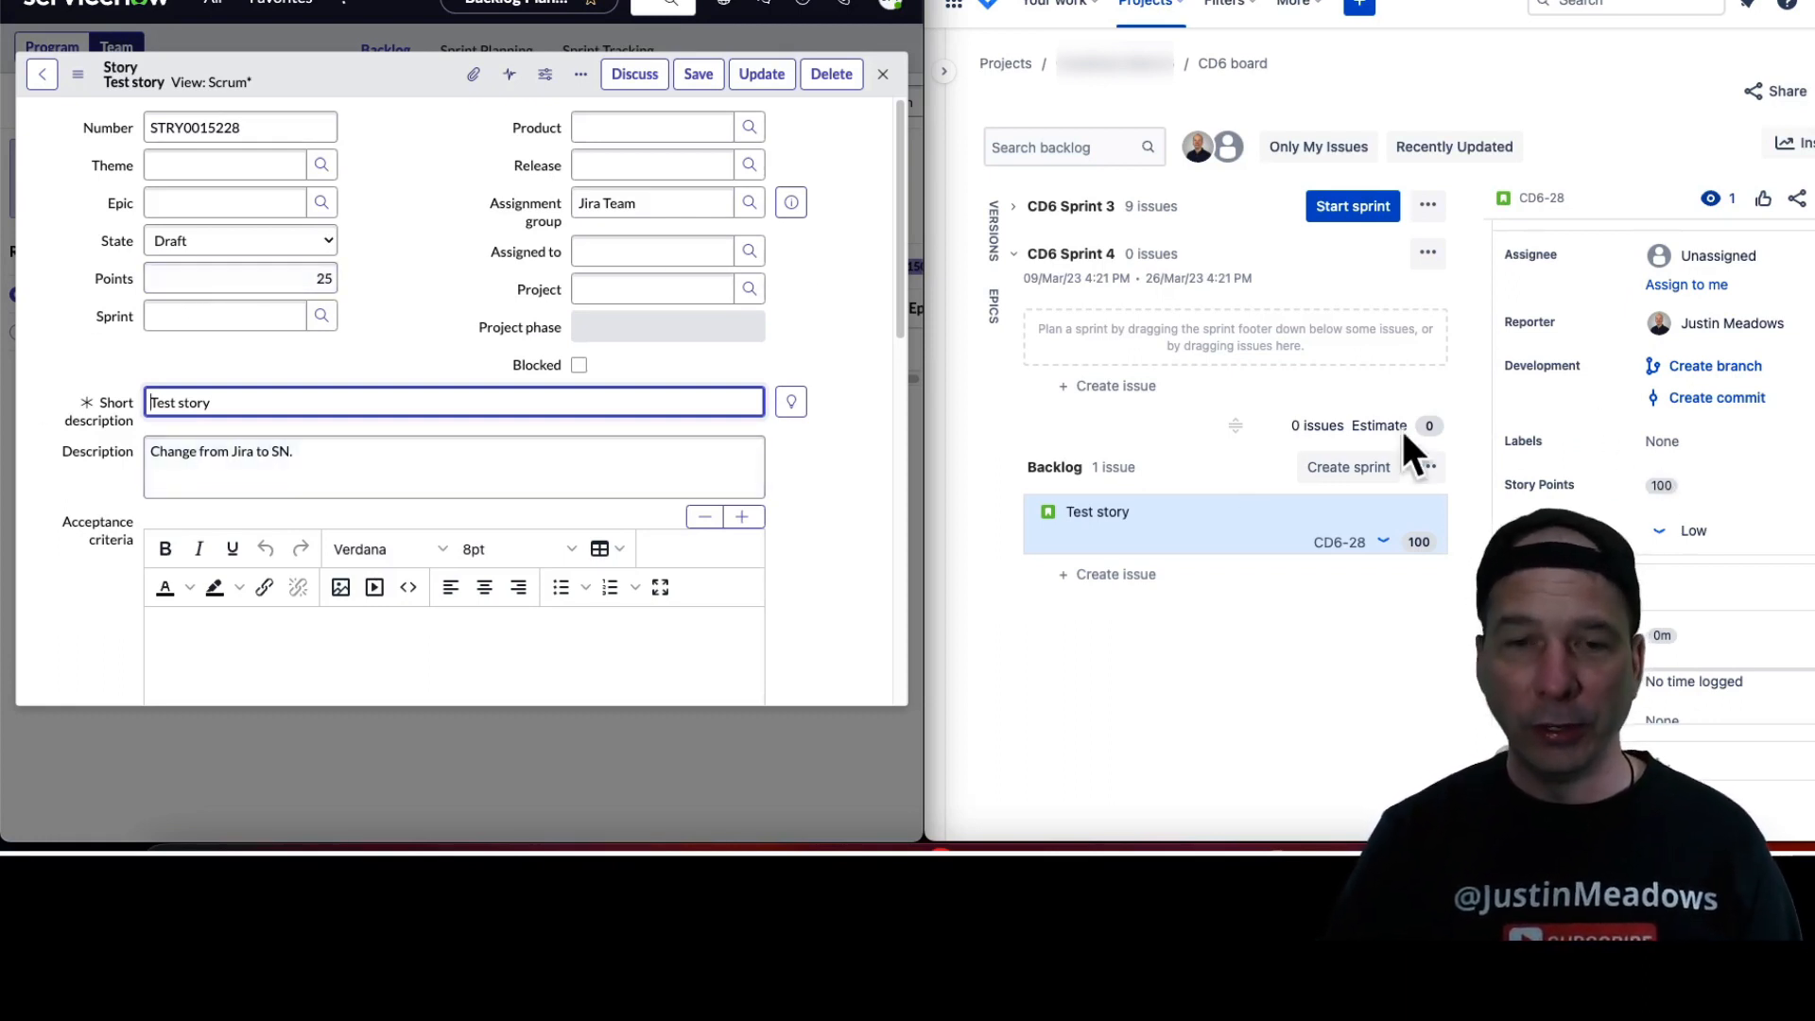
{"action": "scroll", "coordinate": [1707, 435], "scroll_direction": "down", "scroll_amount": 3}
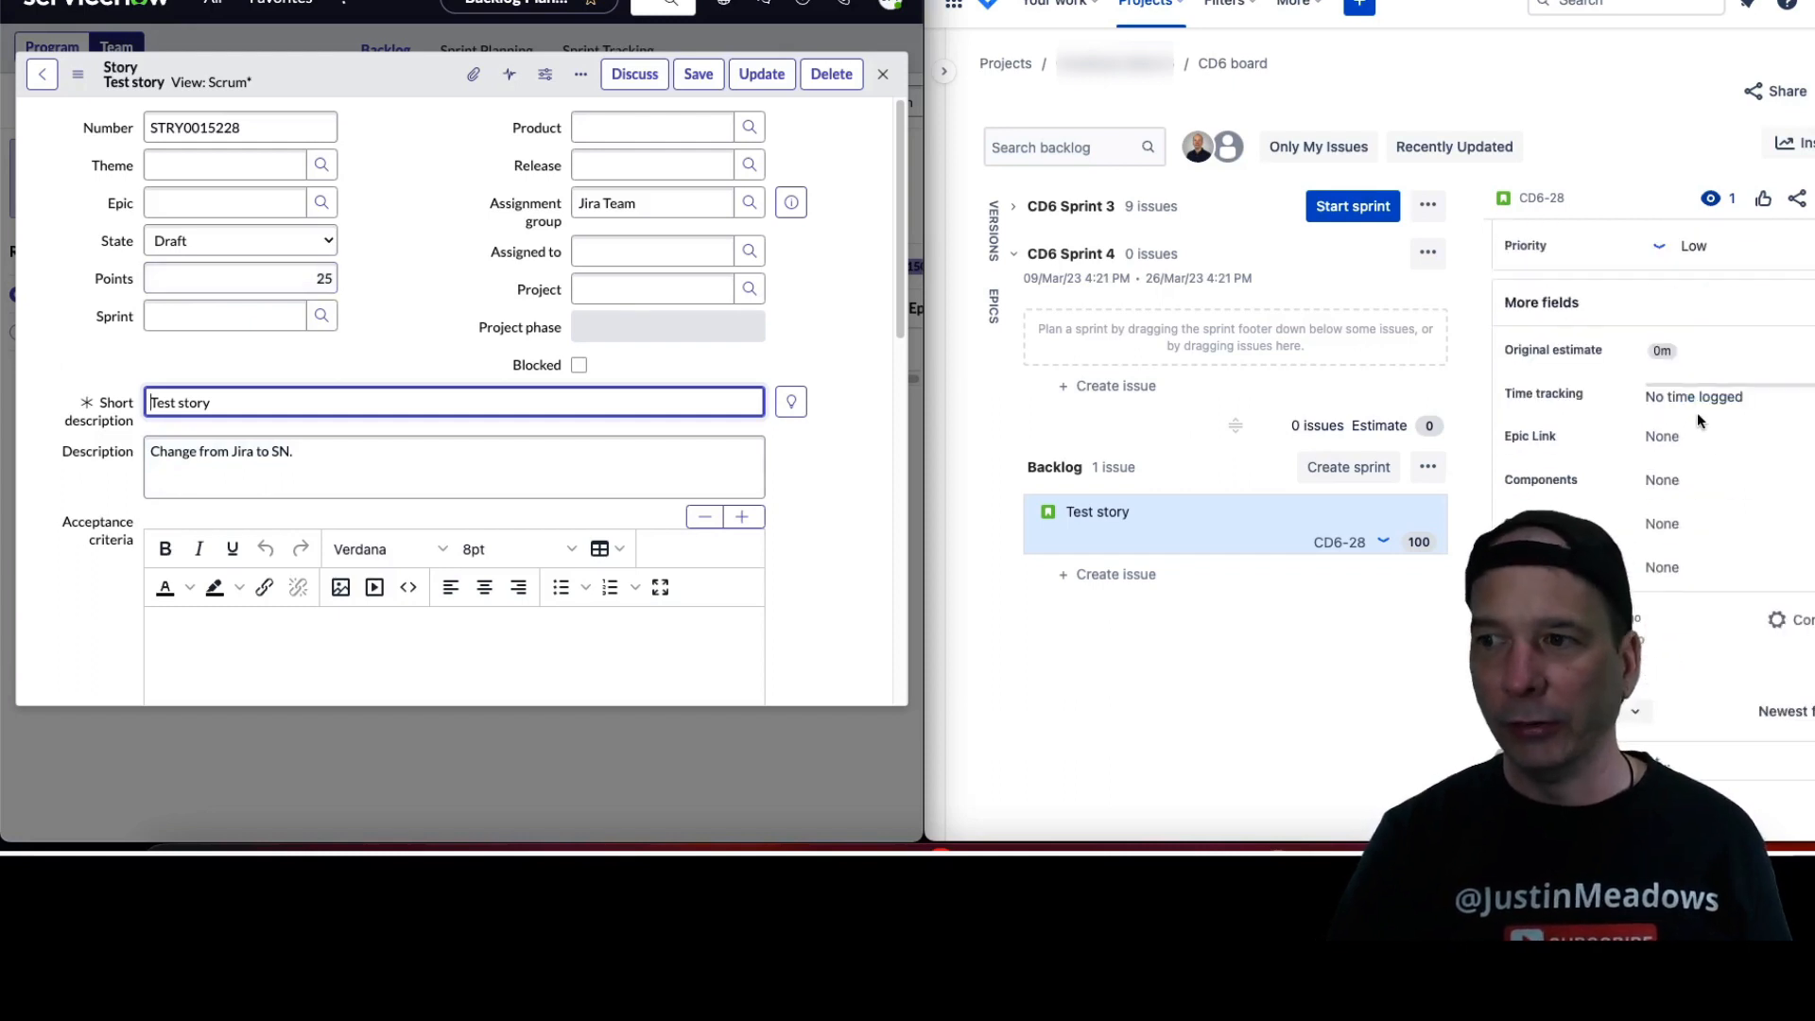
Set the Story Points of the Jira Test story to 202 and check the Points in the ServiceNow story
{"action": "scroll", "coordinate": [1696, 421], "scroll_direction": "up", "scroll_amount": 4}
{"action": "scroll", "coordinate": [1676, 463], "scroll_direction": "down", "scroll_amount": 1}
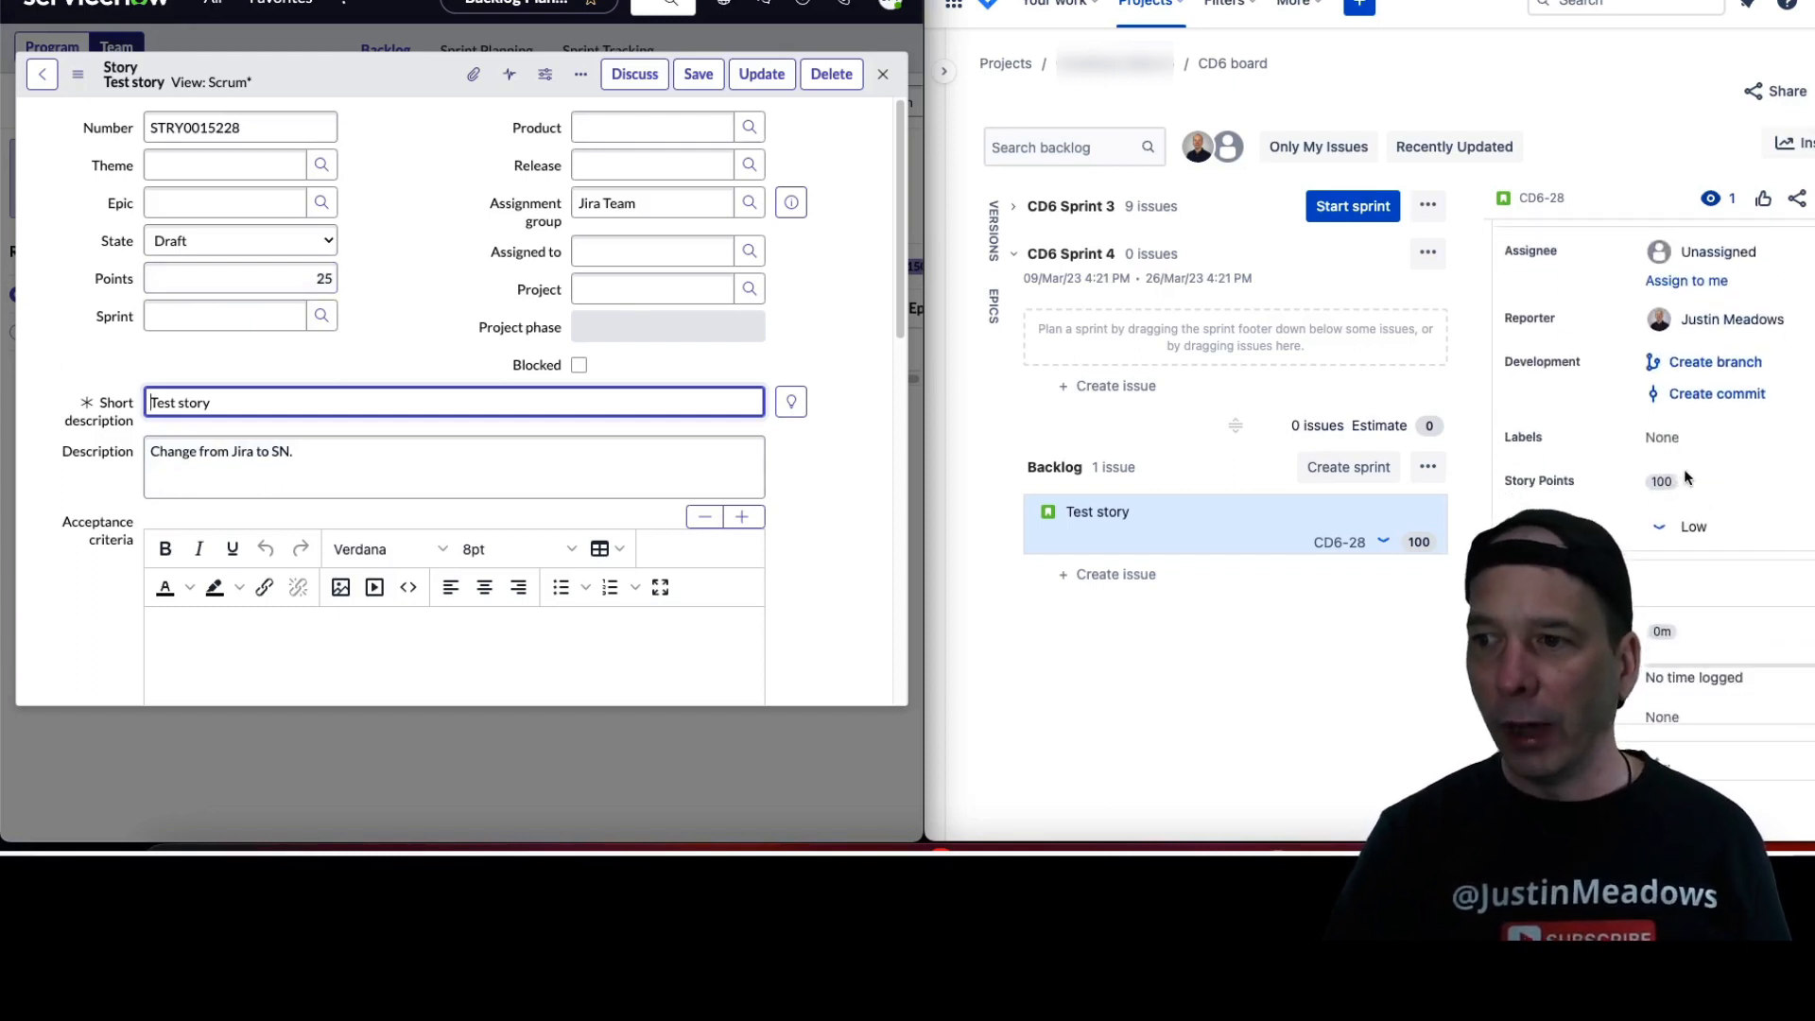
{"action": "left_click", "coordinate": [1687, 473]}
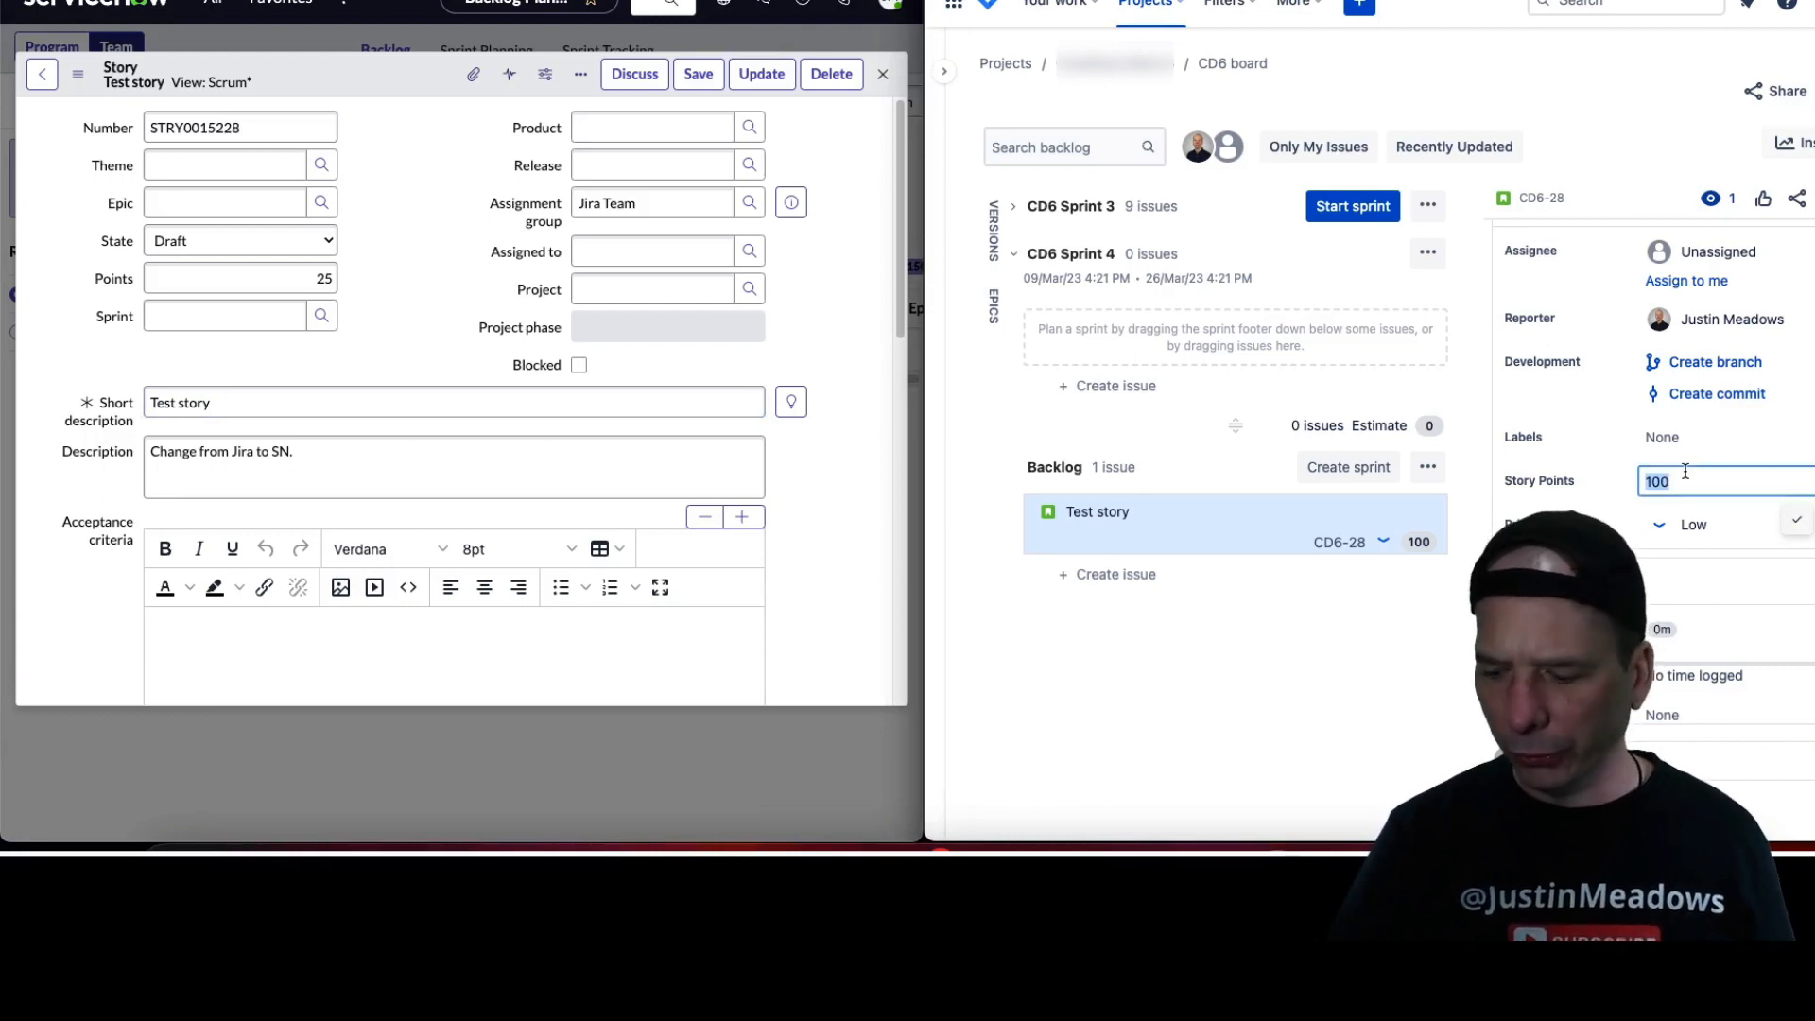
{"action": "type", "text": "202"}
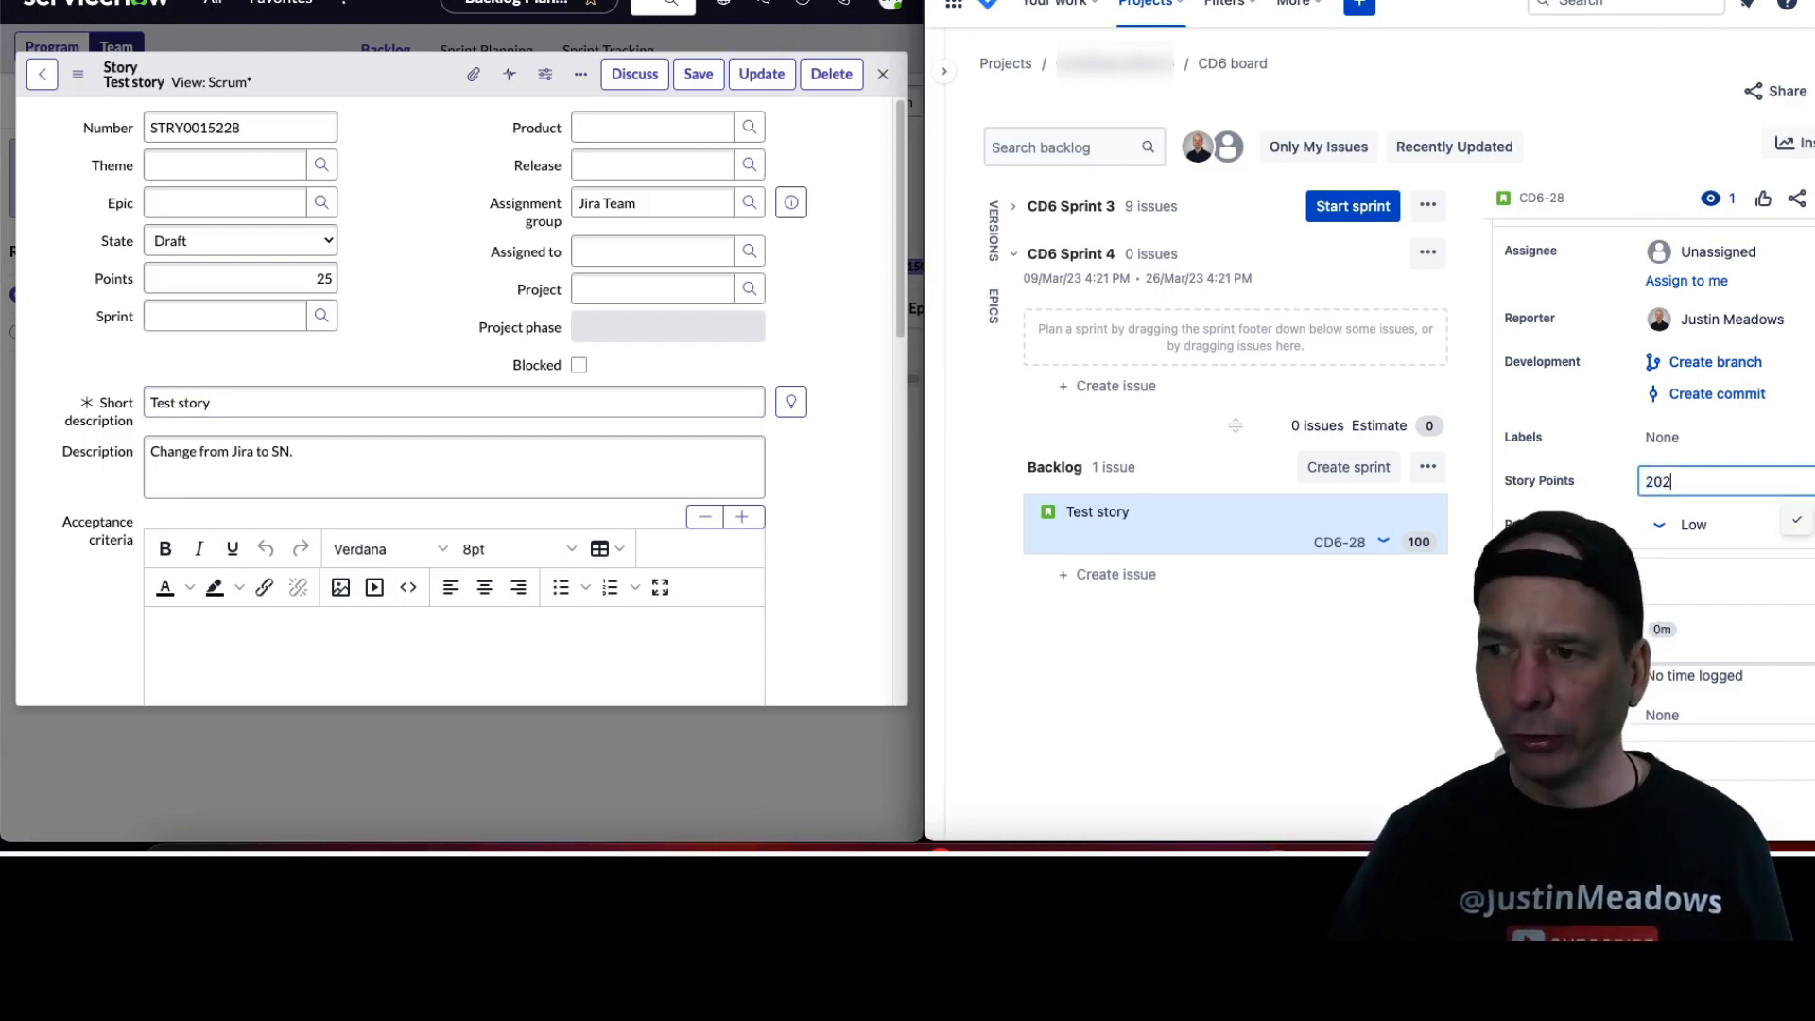
{"action": "left_click", "coordinate": [1800, 515]}
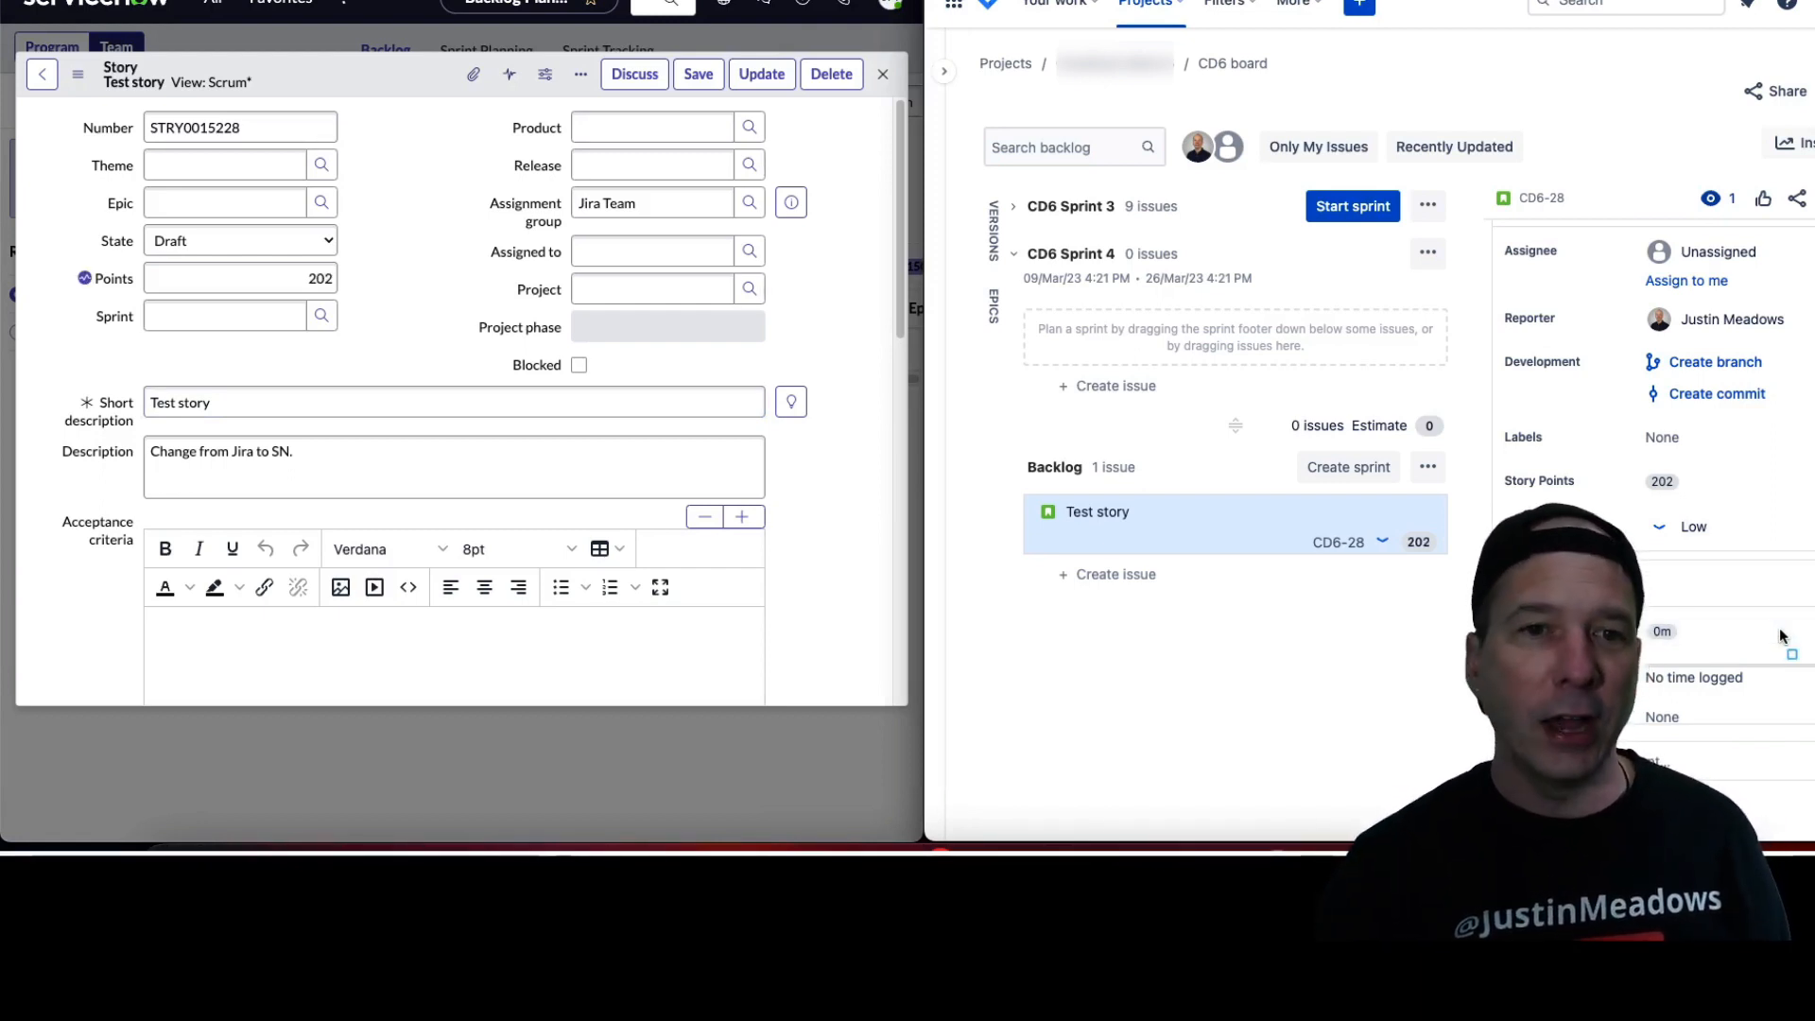
{"action": "left_click_drag", "start_coordinate": [43, 246], "coordinate": [405, 314]}
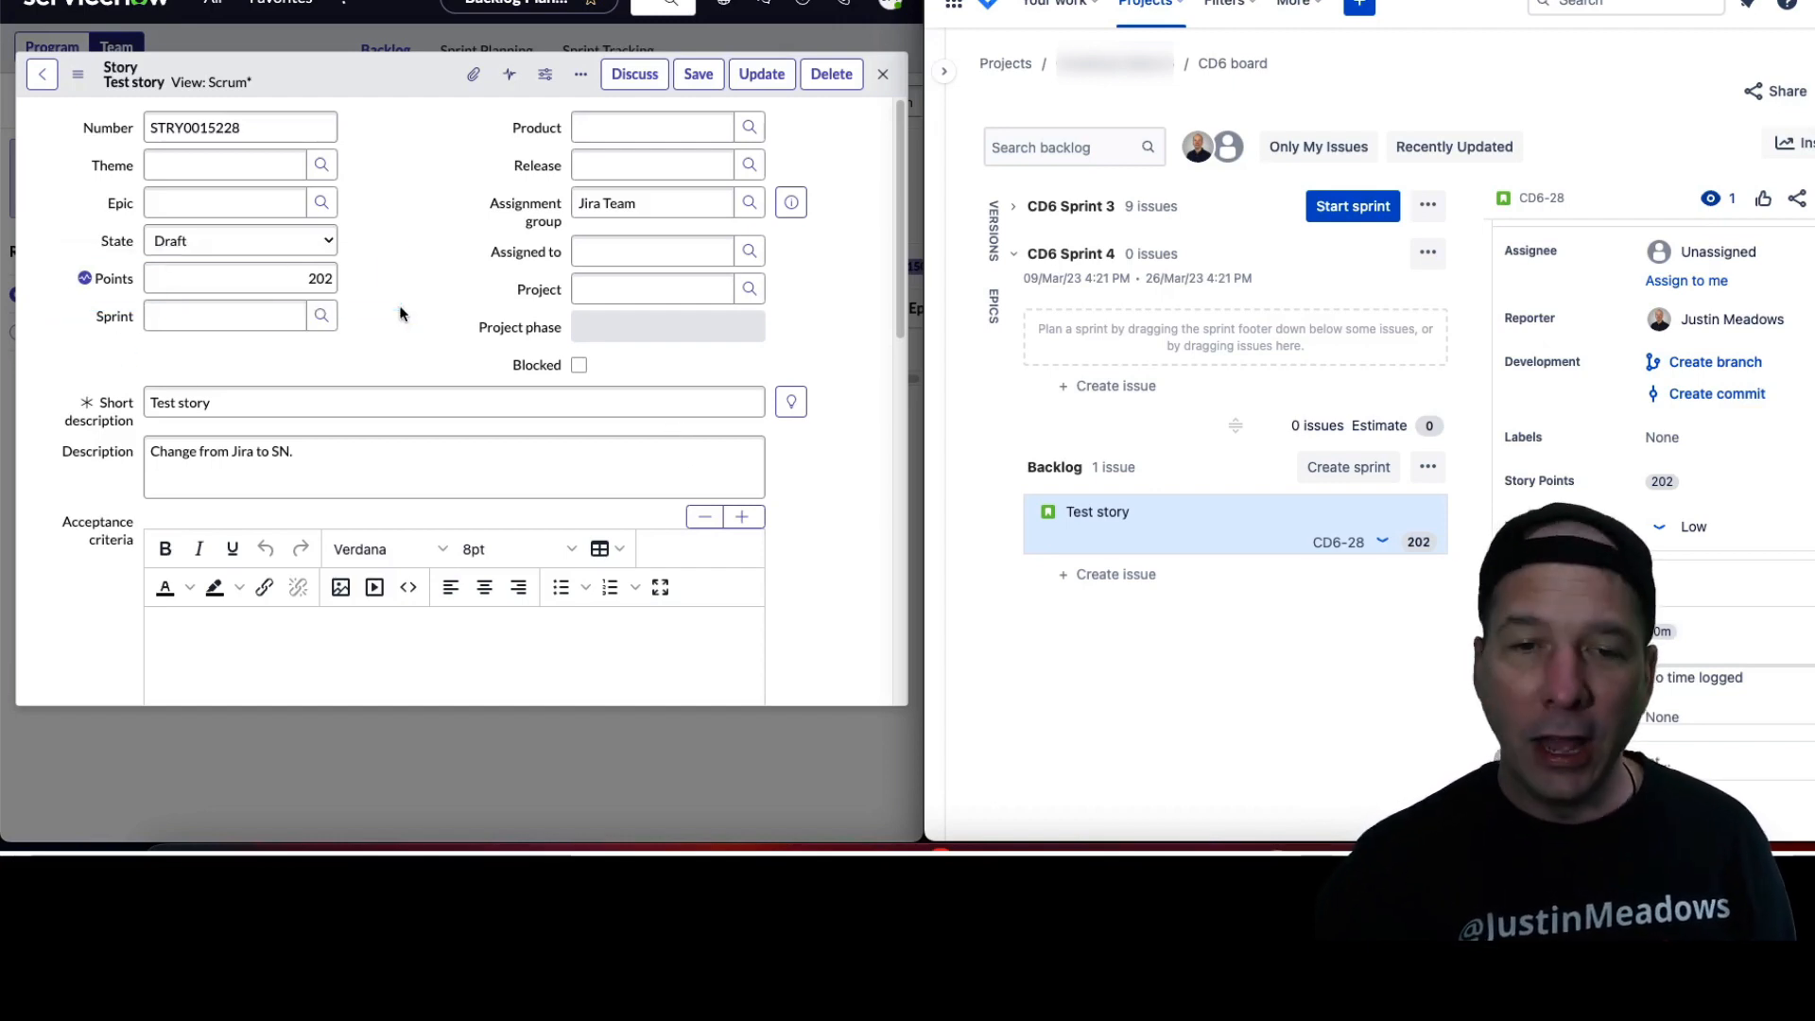
Set the Points of the ServiceNow Test story to 101 and save the record
{"action": "double_click", "coordinate": [281, 276]}
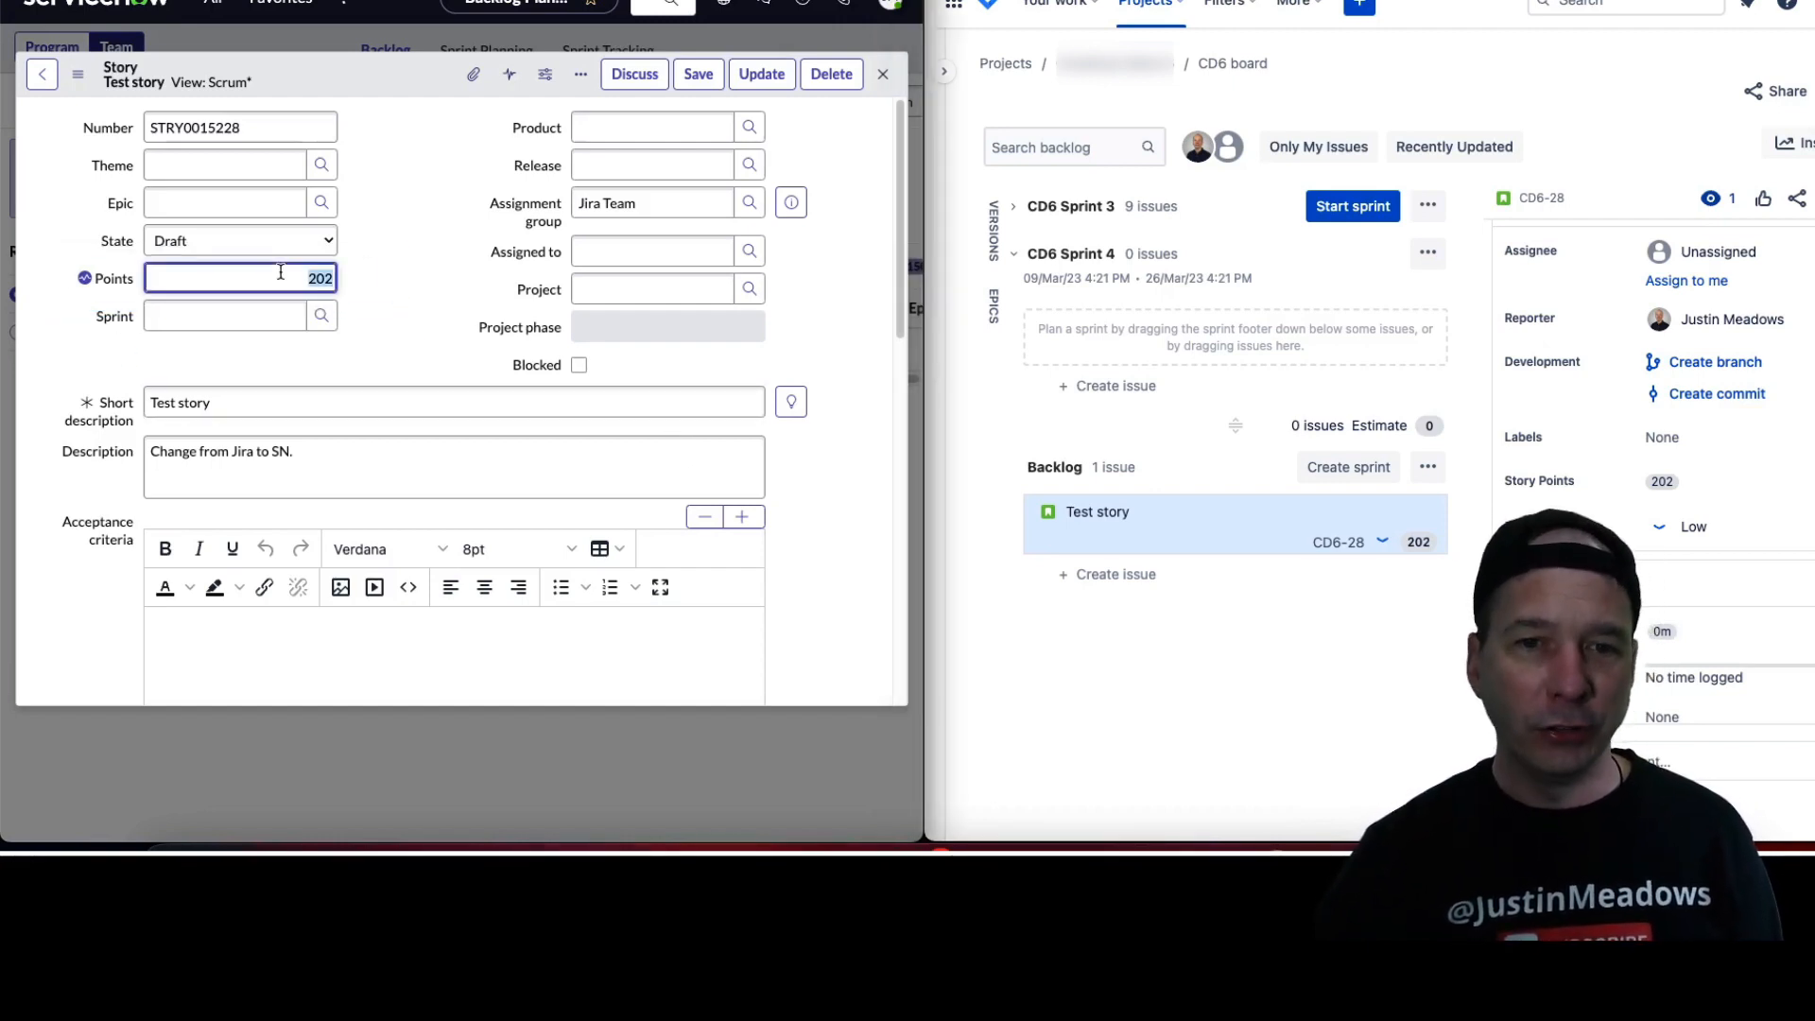
{"action": "type", "text": "101"}
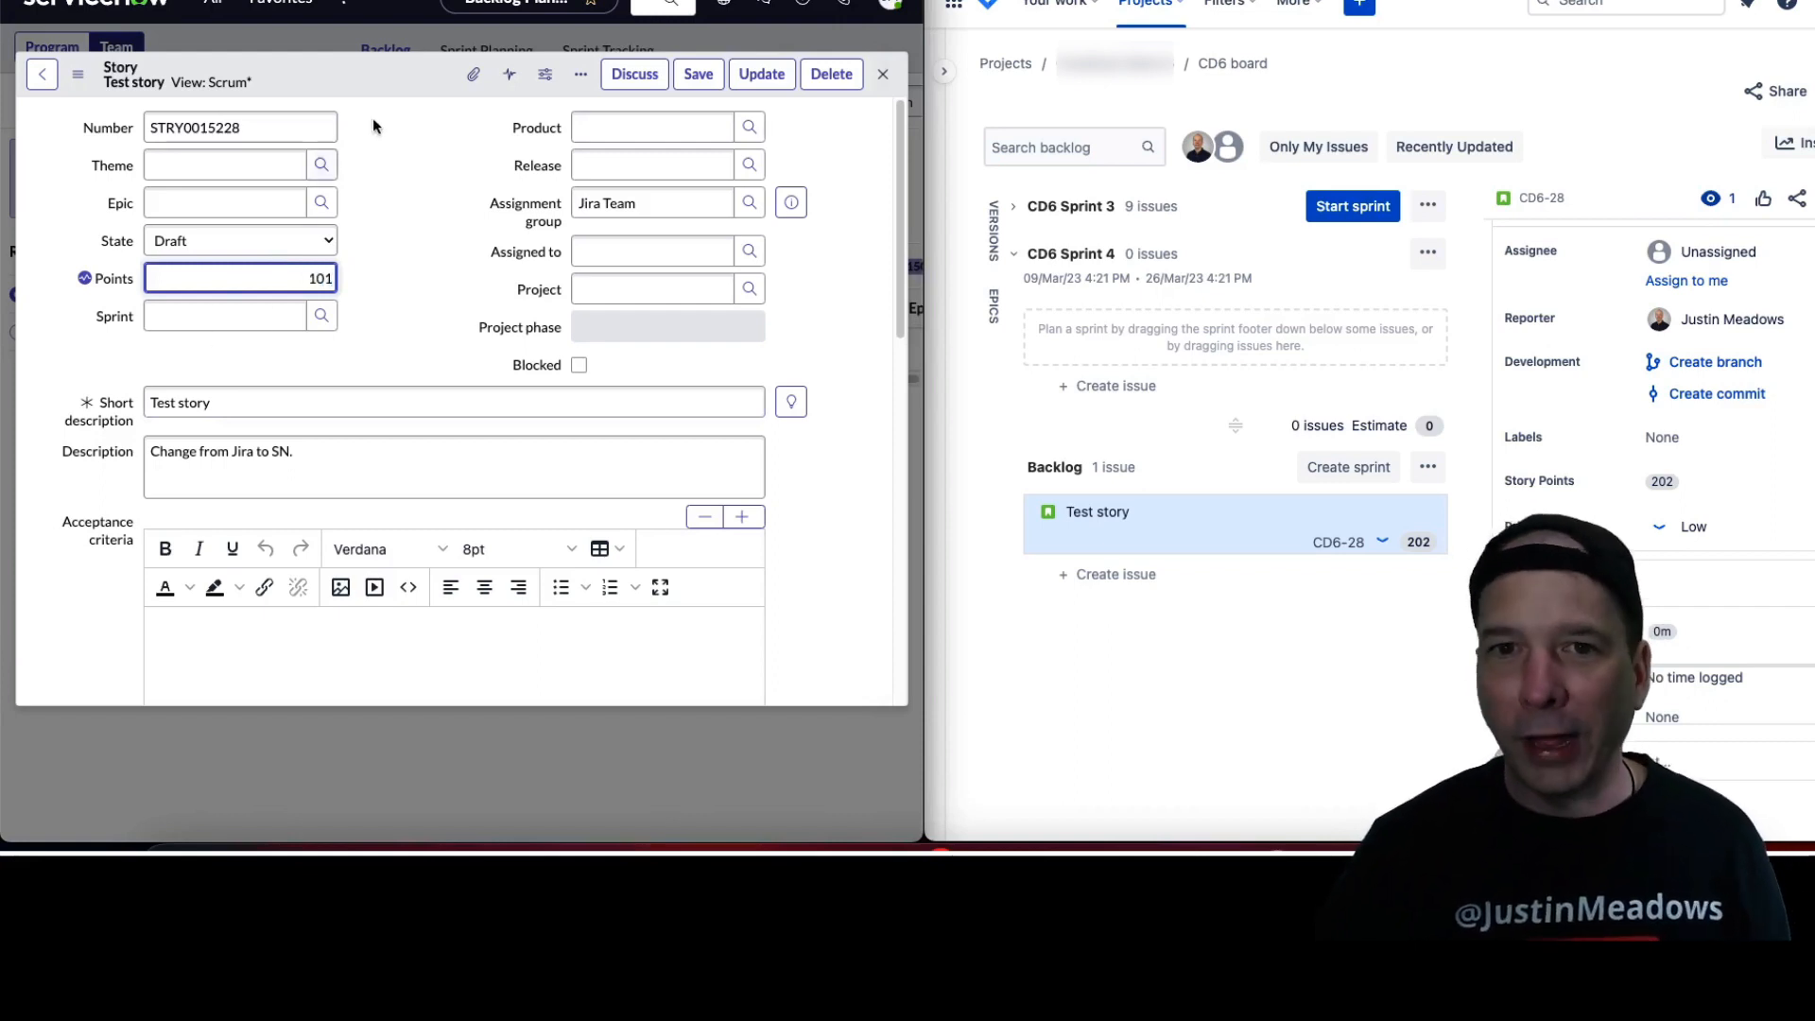
{"action": "right_click", "coordinate": [369, 87]}
{"action": "left_click", "coordinate": [375, 89]}
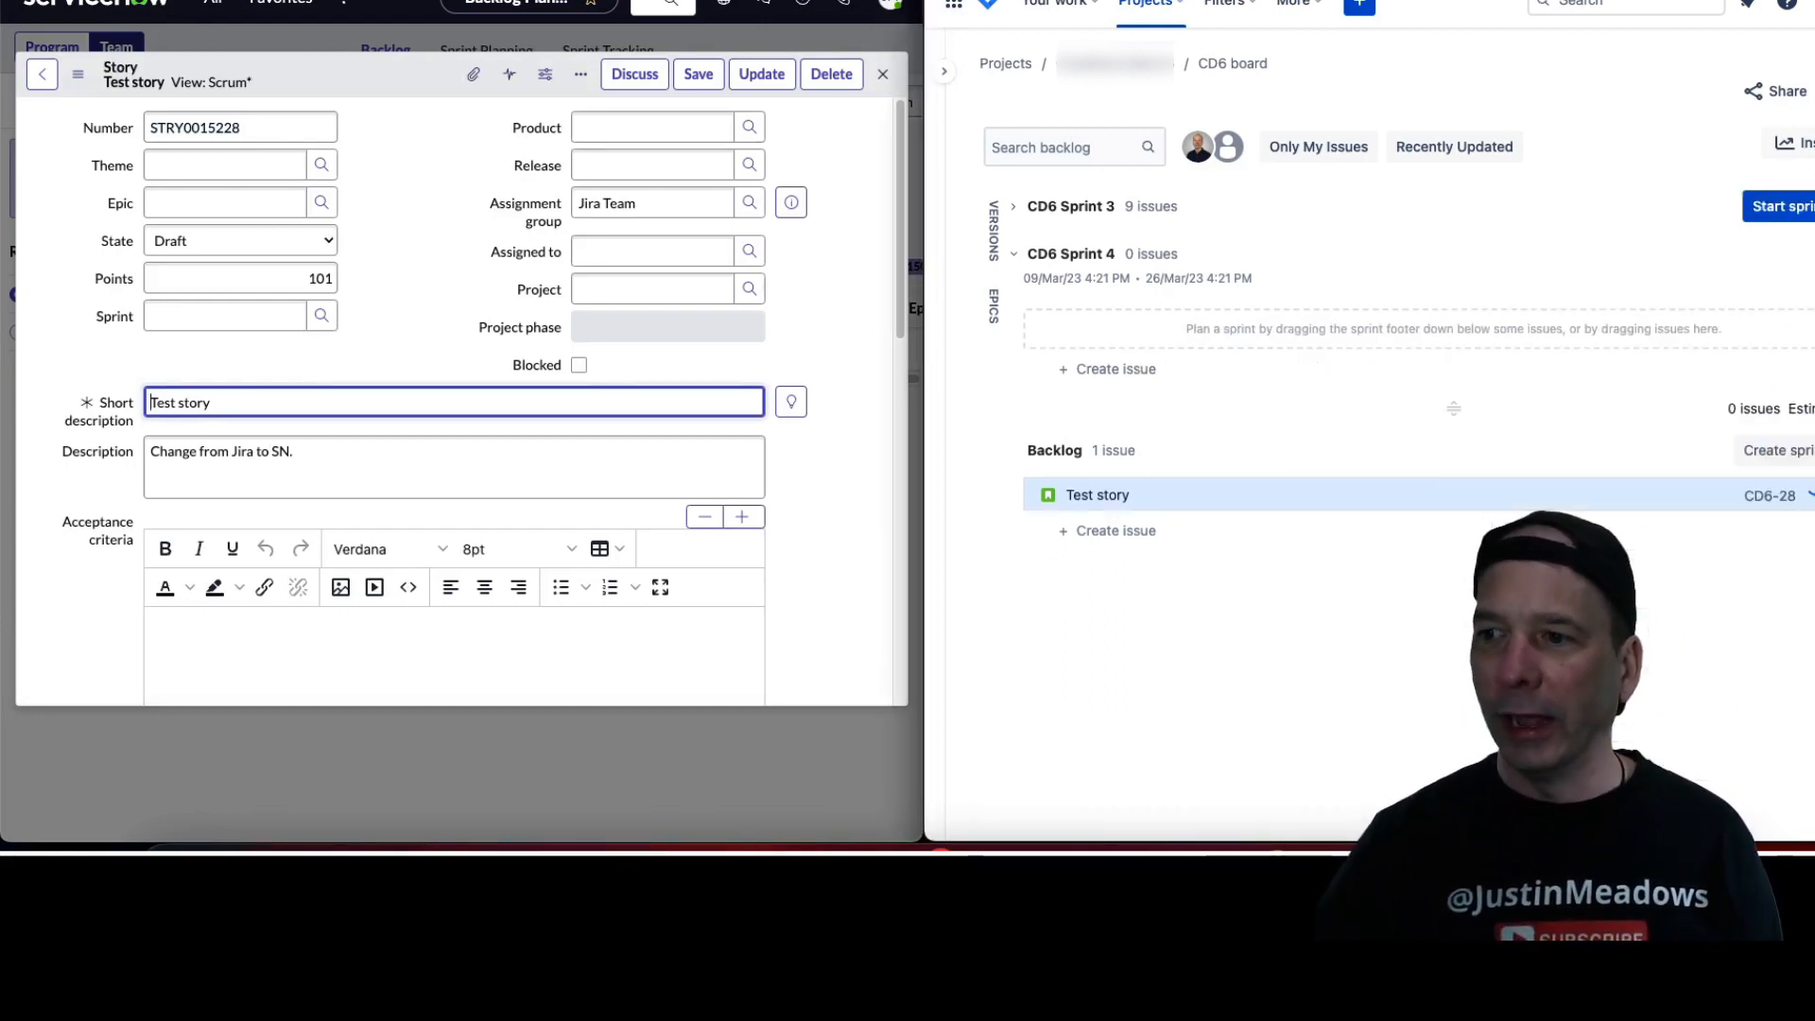
Reopen the Test story from the Jira backlog and check its Story Points against the ServiceNow story
{"action": "left_click", "coordinate": [1205, 498]}
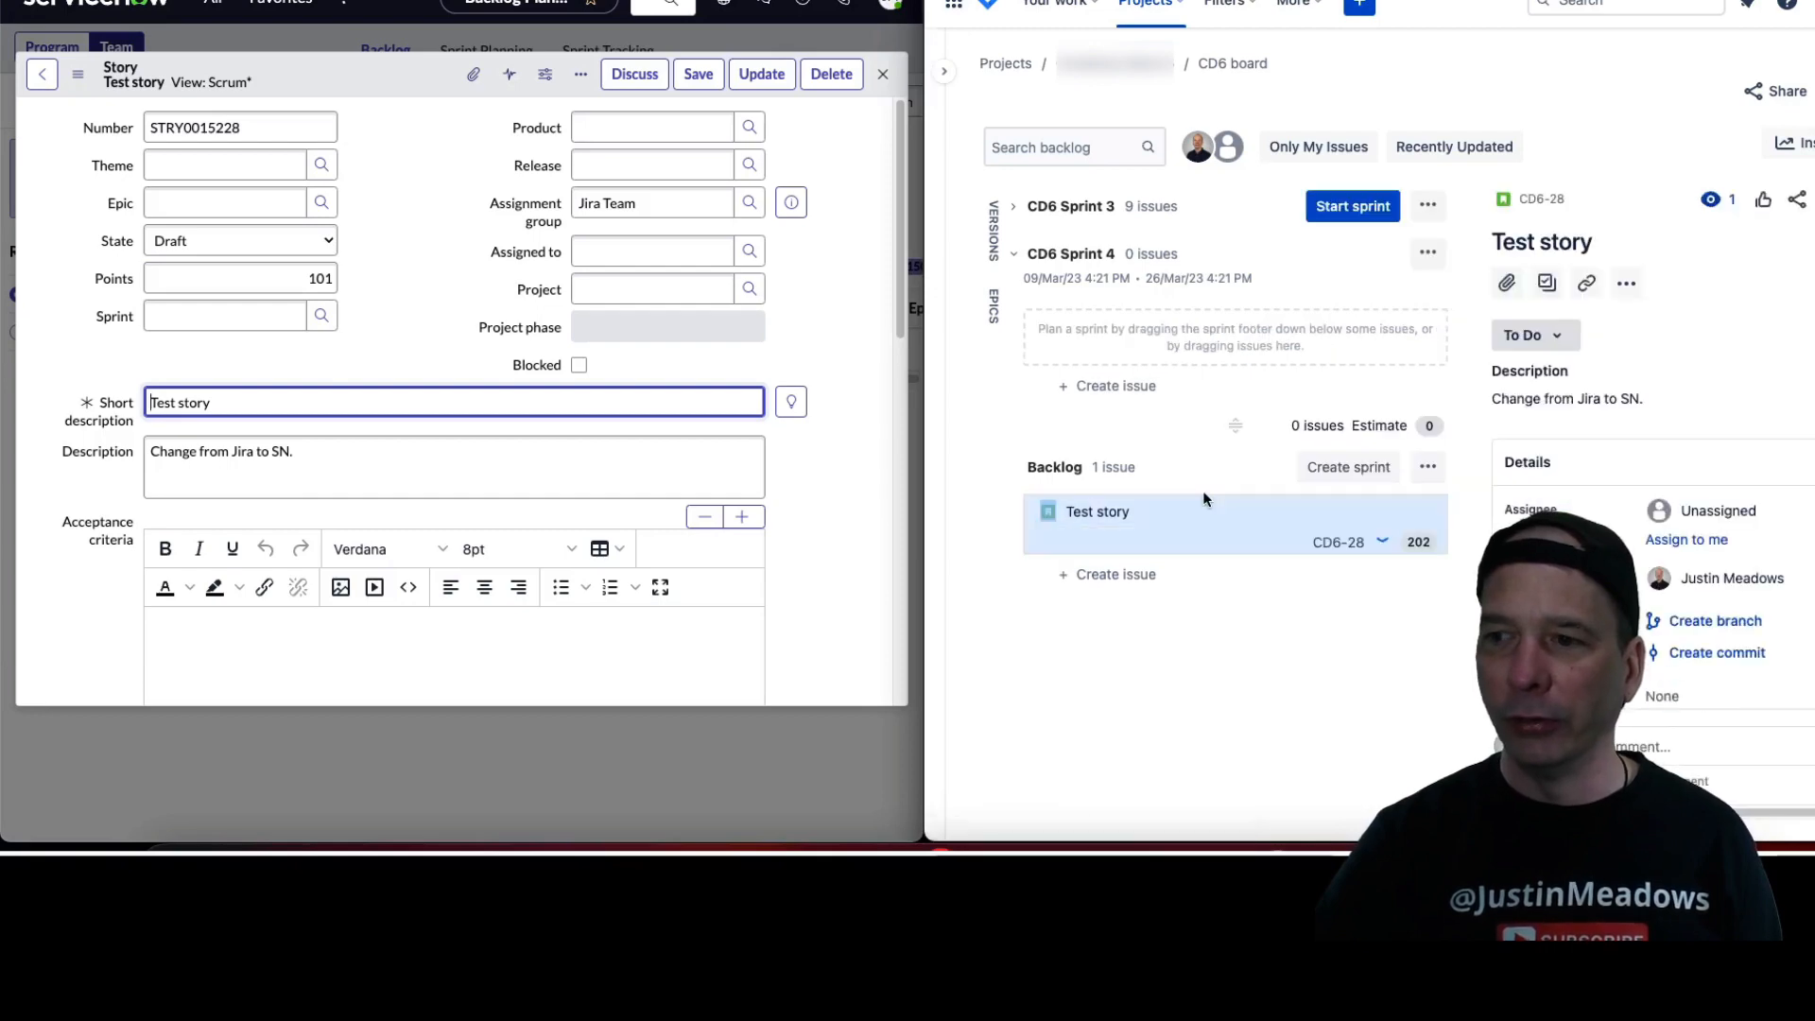
{"action": "scroll", "coordinate": [1524, 432], "scroll_direction": "down", "scroll_amount": 5}
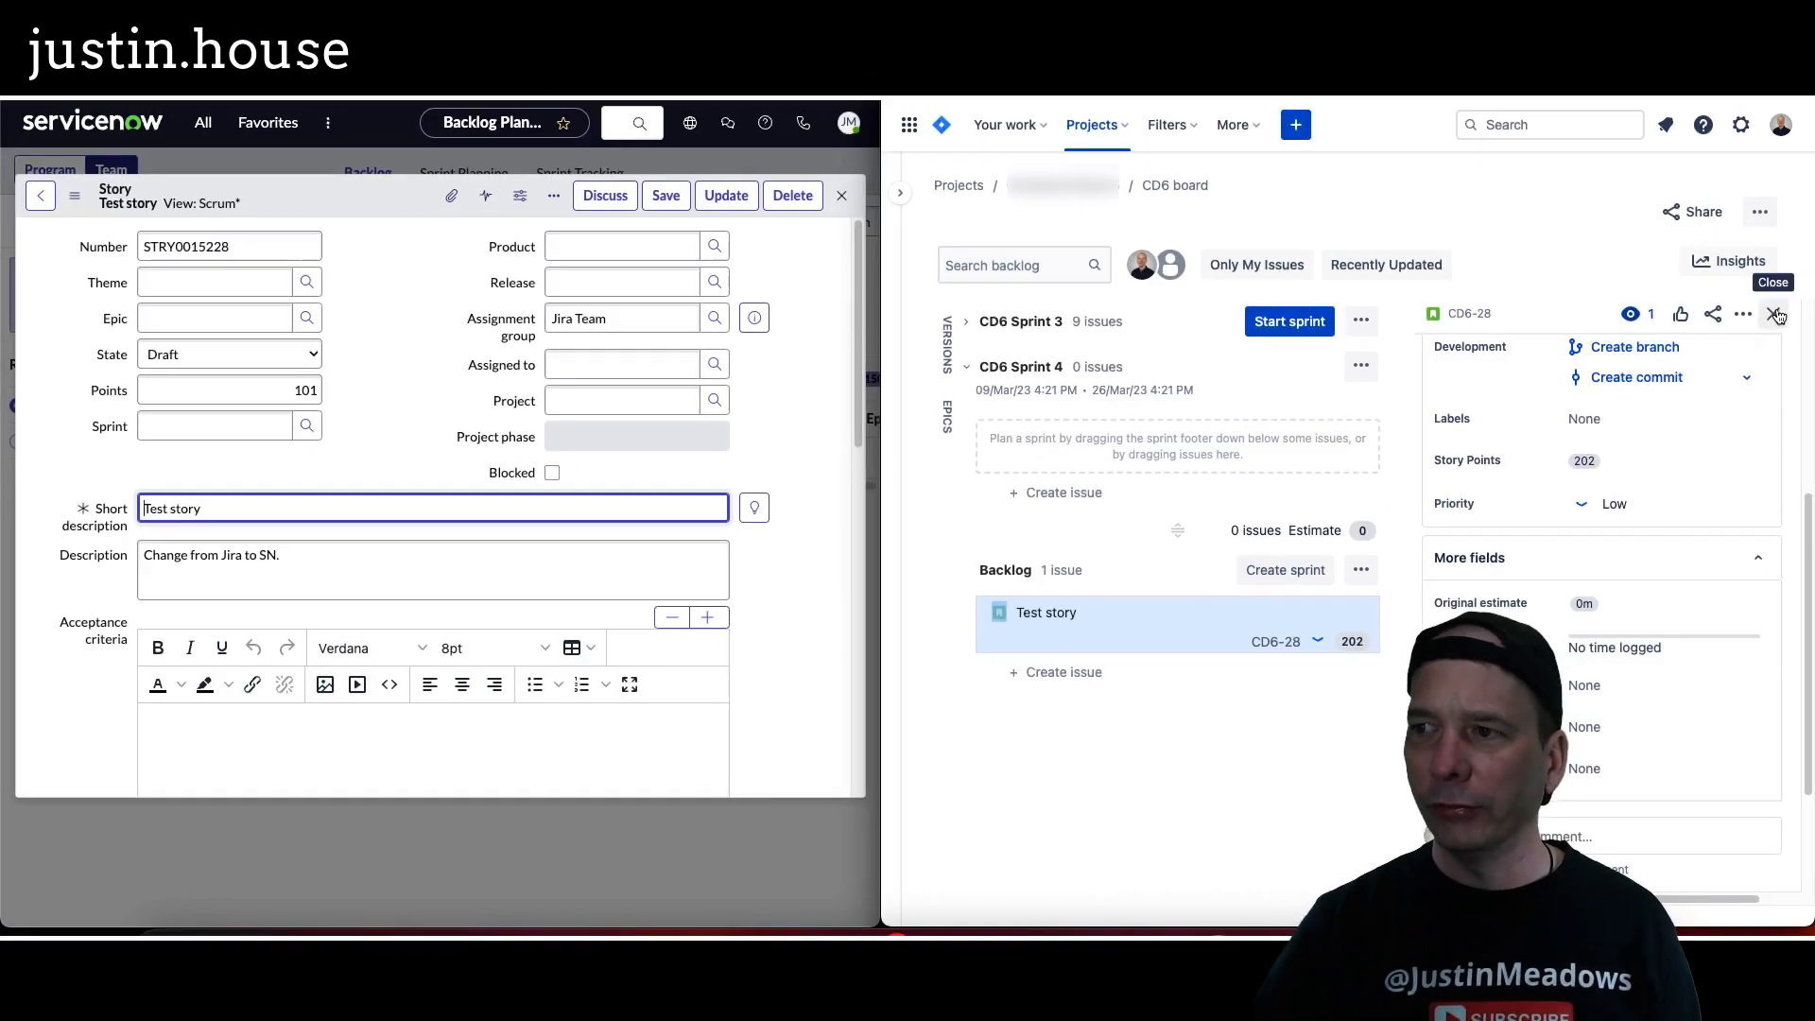
{"action": "left_click", "coordinate": [1806, 270]}
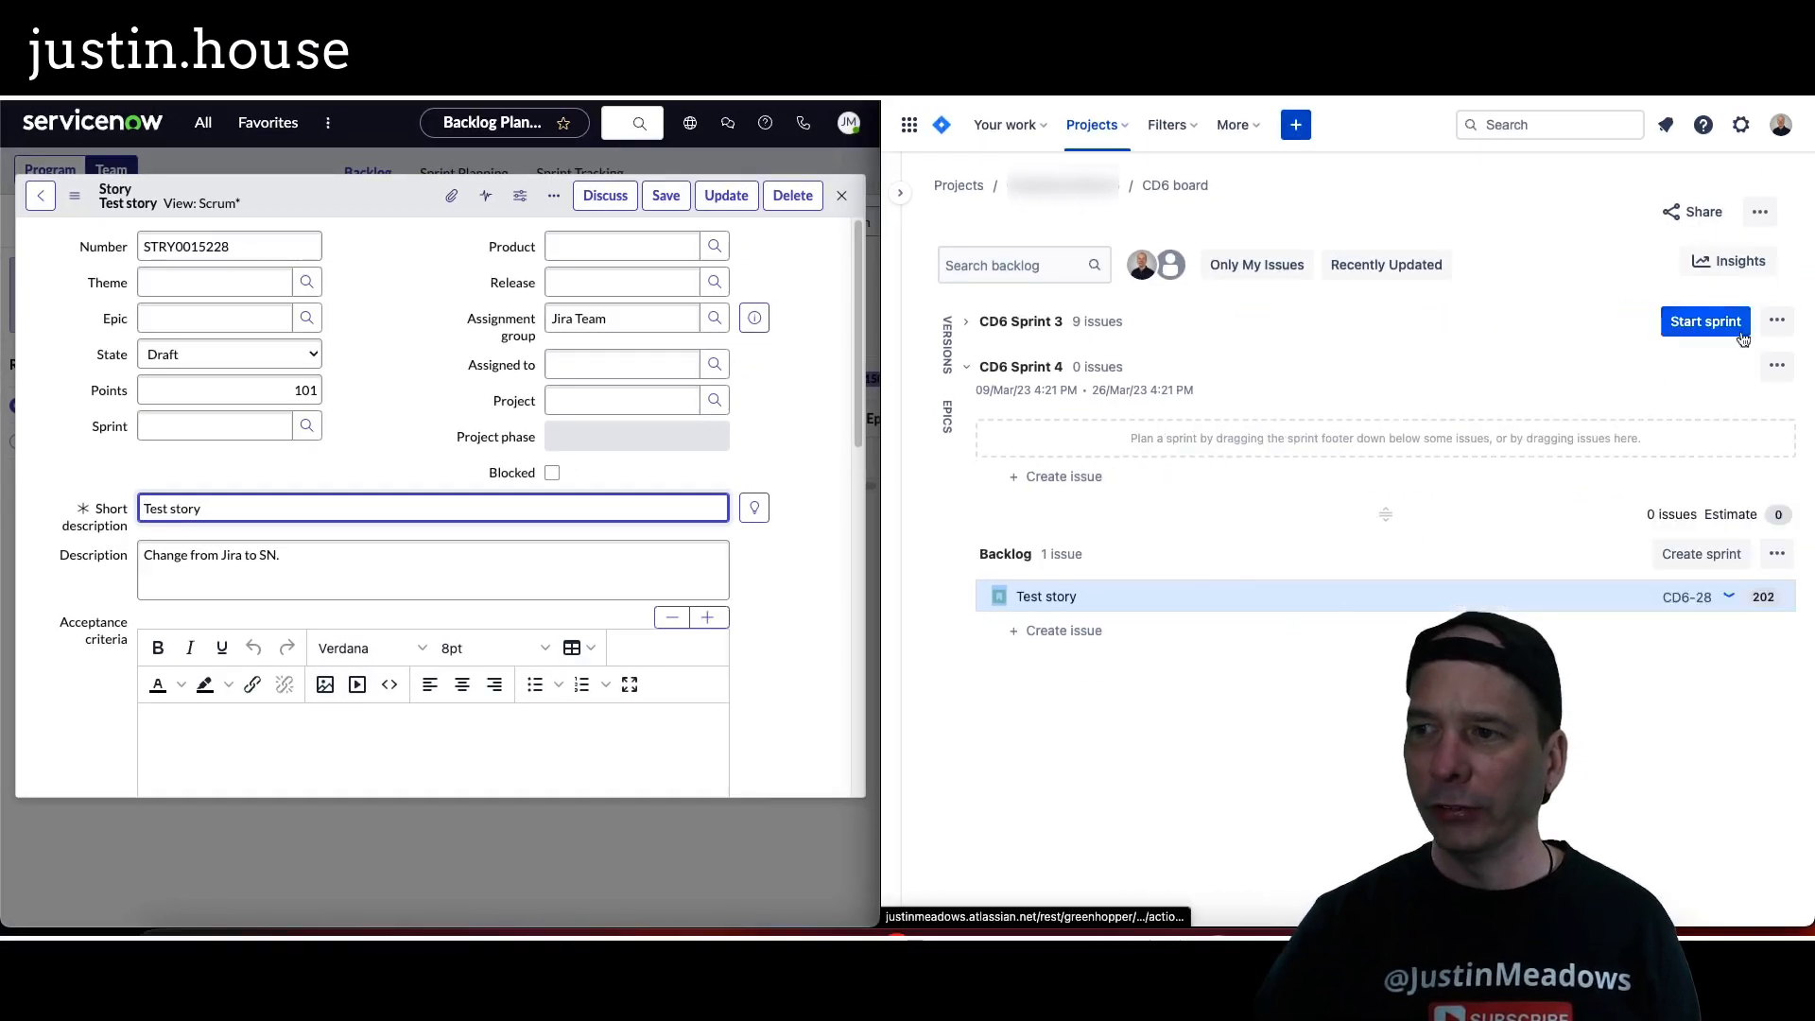
{"action": "left_click", "coordinate": [1309, 588]}
{"action": "scroll", "coordinate": [1597, 530], "scroll_direction": "down", "scroll_amount": 5}
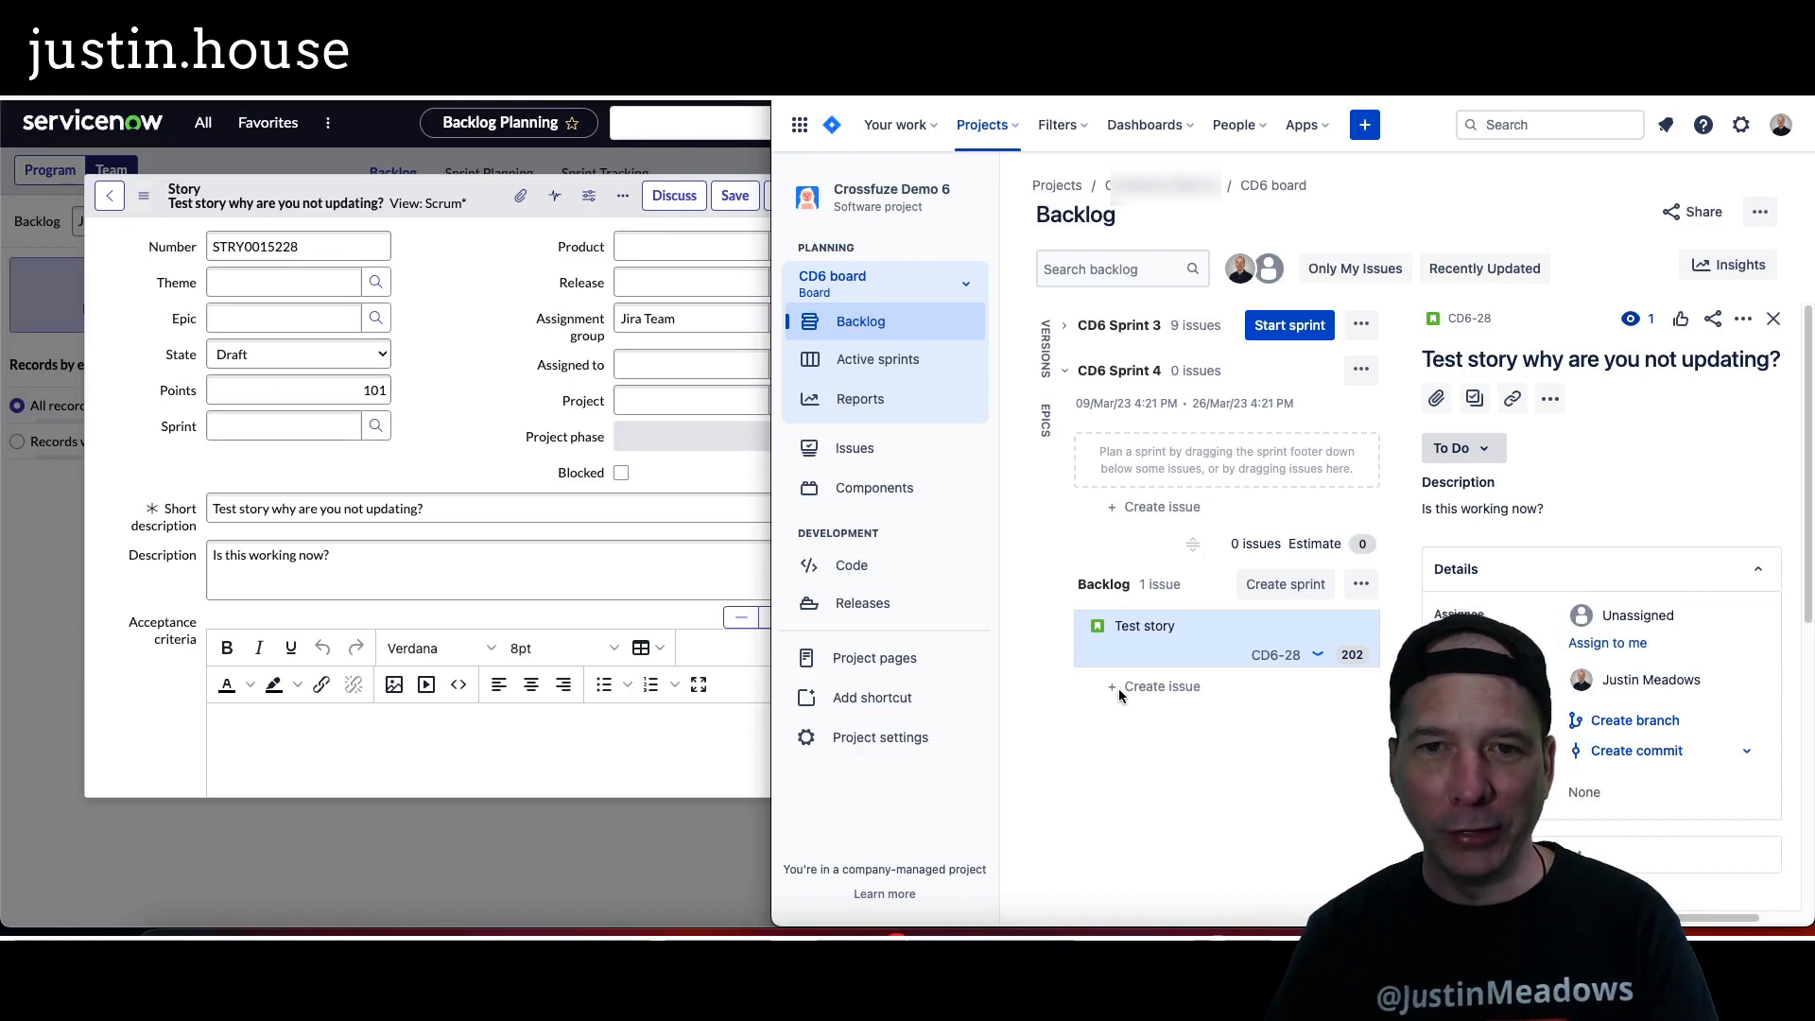
Set the Points of the ServiceNow story to 42 and save the record
{"action": "left_click", "coordinate": [439, 516]}
{"action": "left_click", "coordinate": [307, 401]}
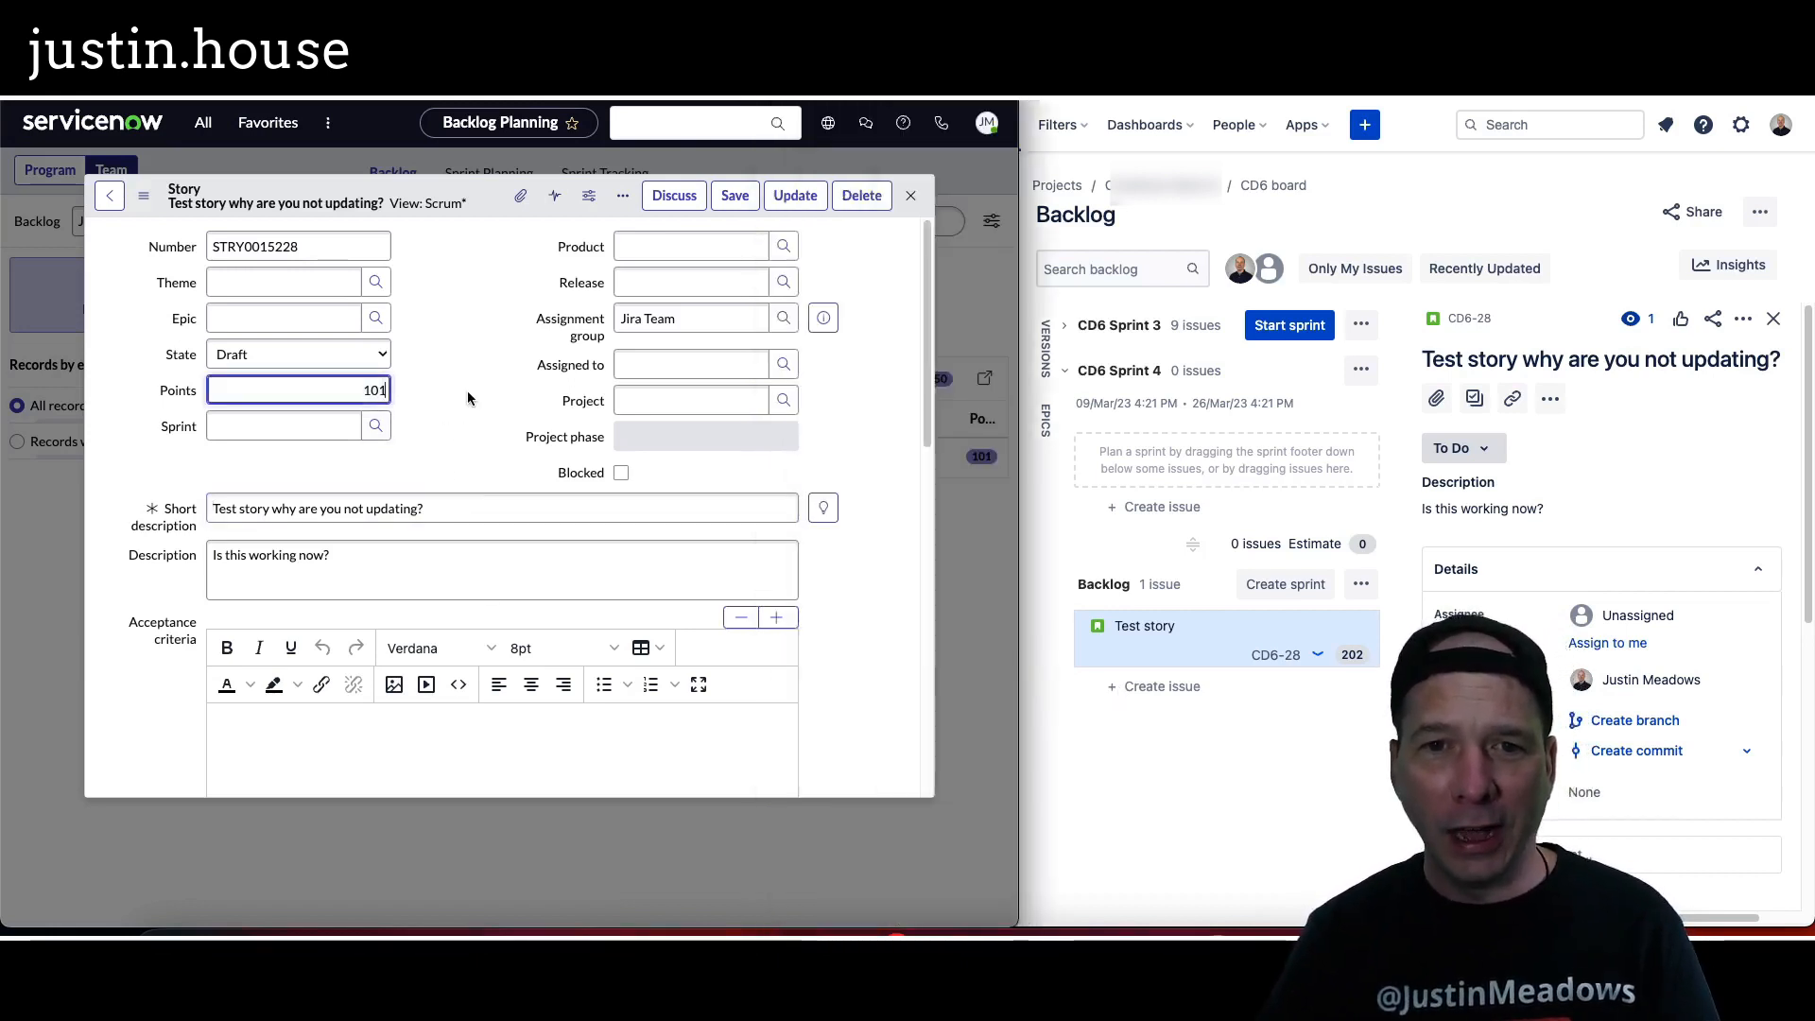
{"action": "double_click", "coordinate": [334, 384]}
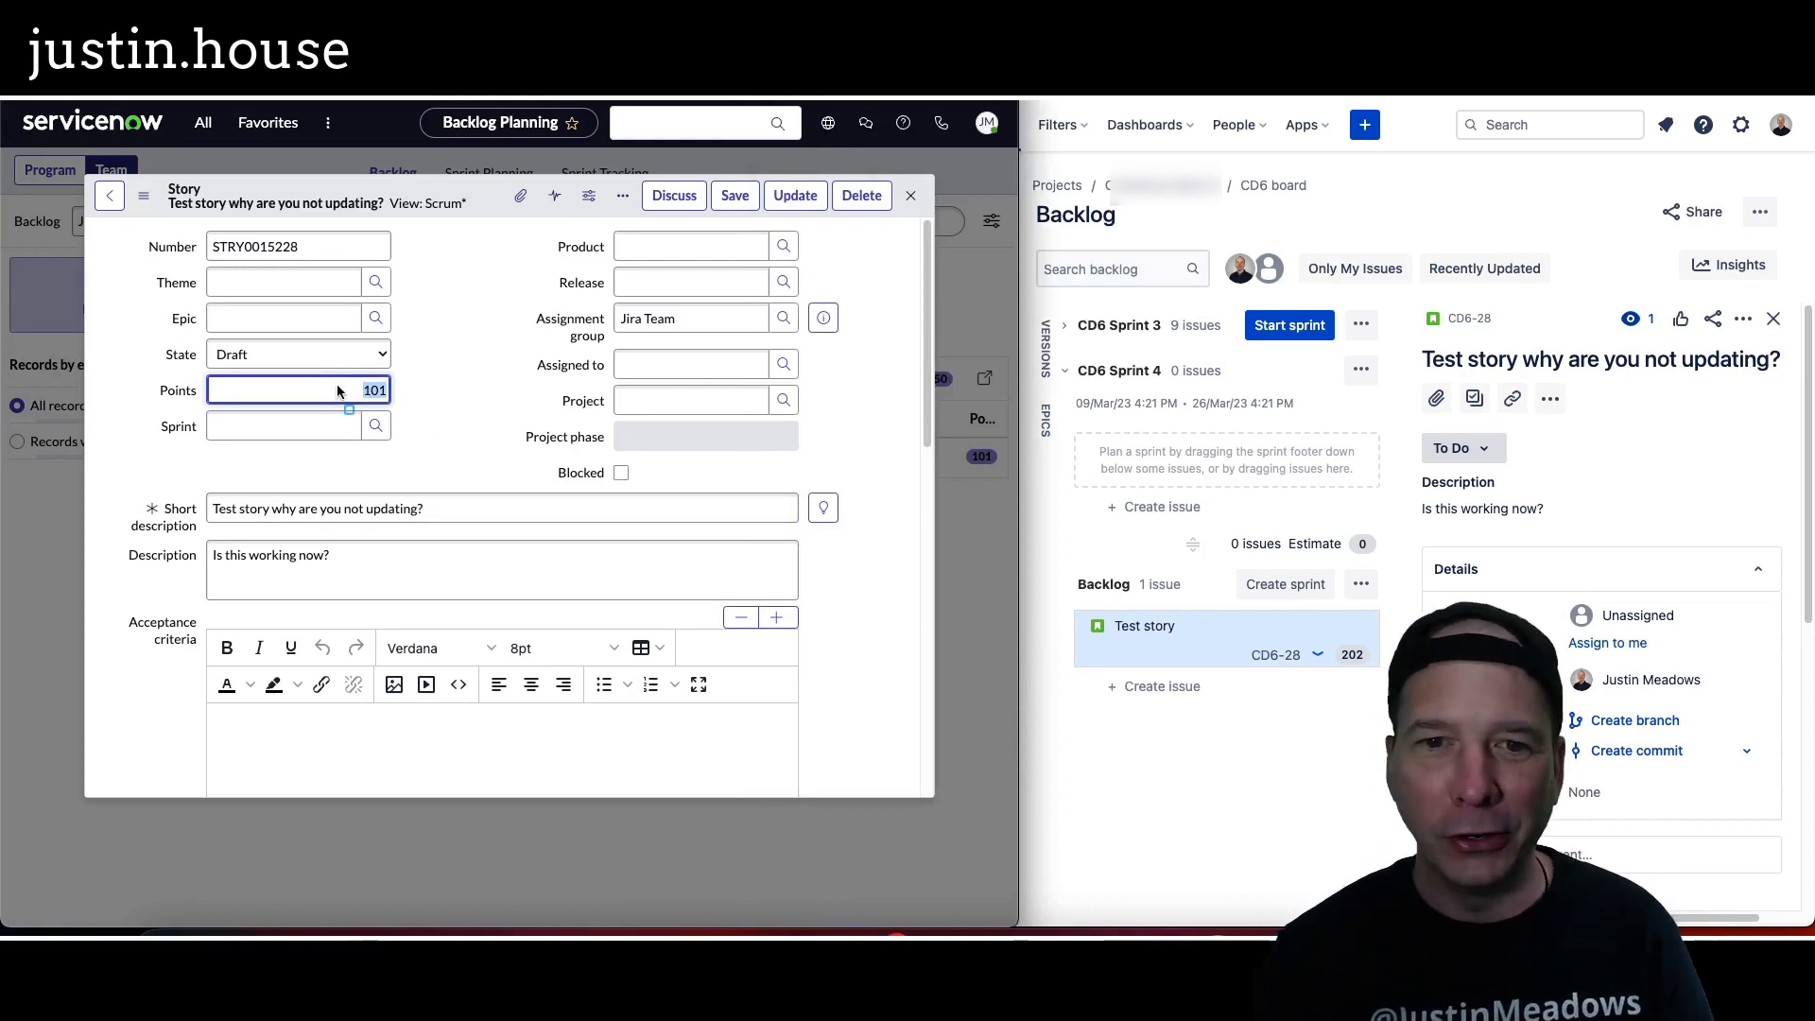
{"action": "left_click_drag", "start_coordinate": [326, 363], "coordinate": [423, 434]}
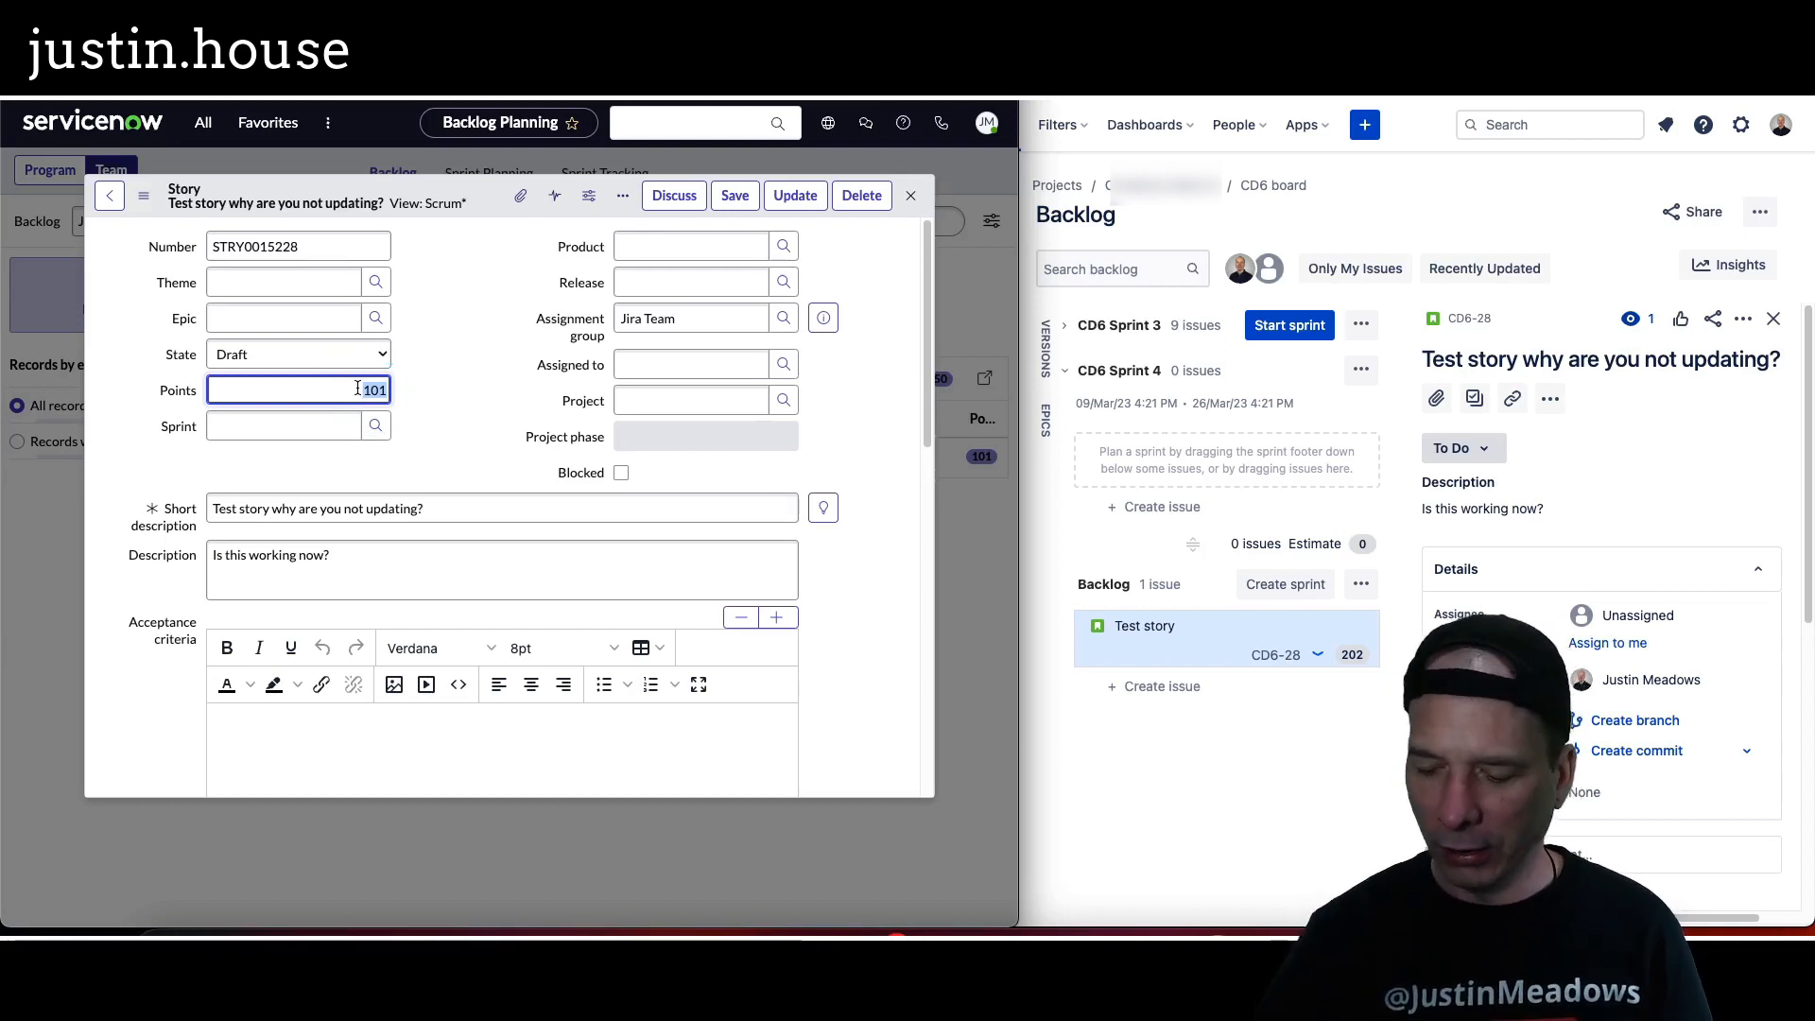
{"action": "type", "text": "42"}
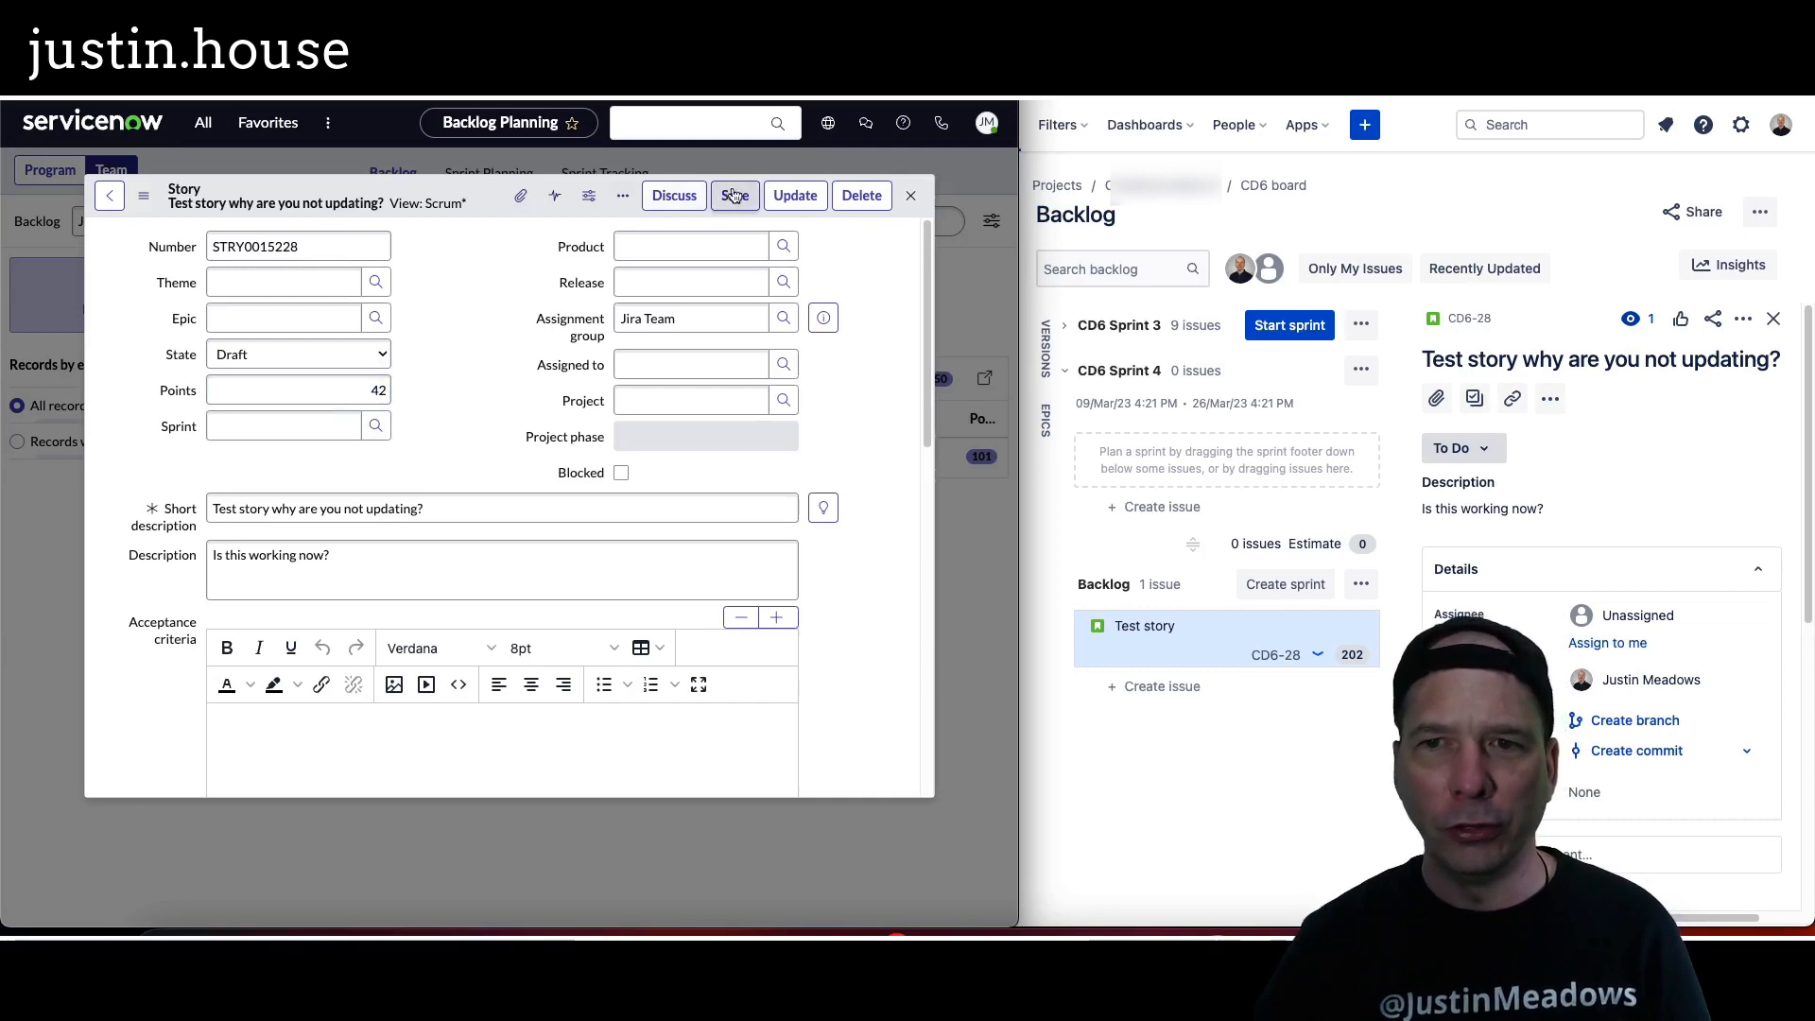
{"action": "left_click", "coordinate": [733, 195]}
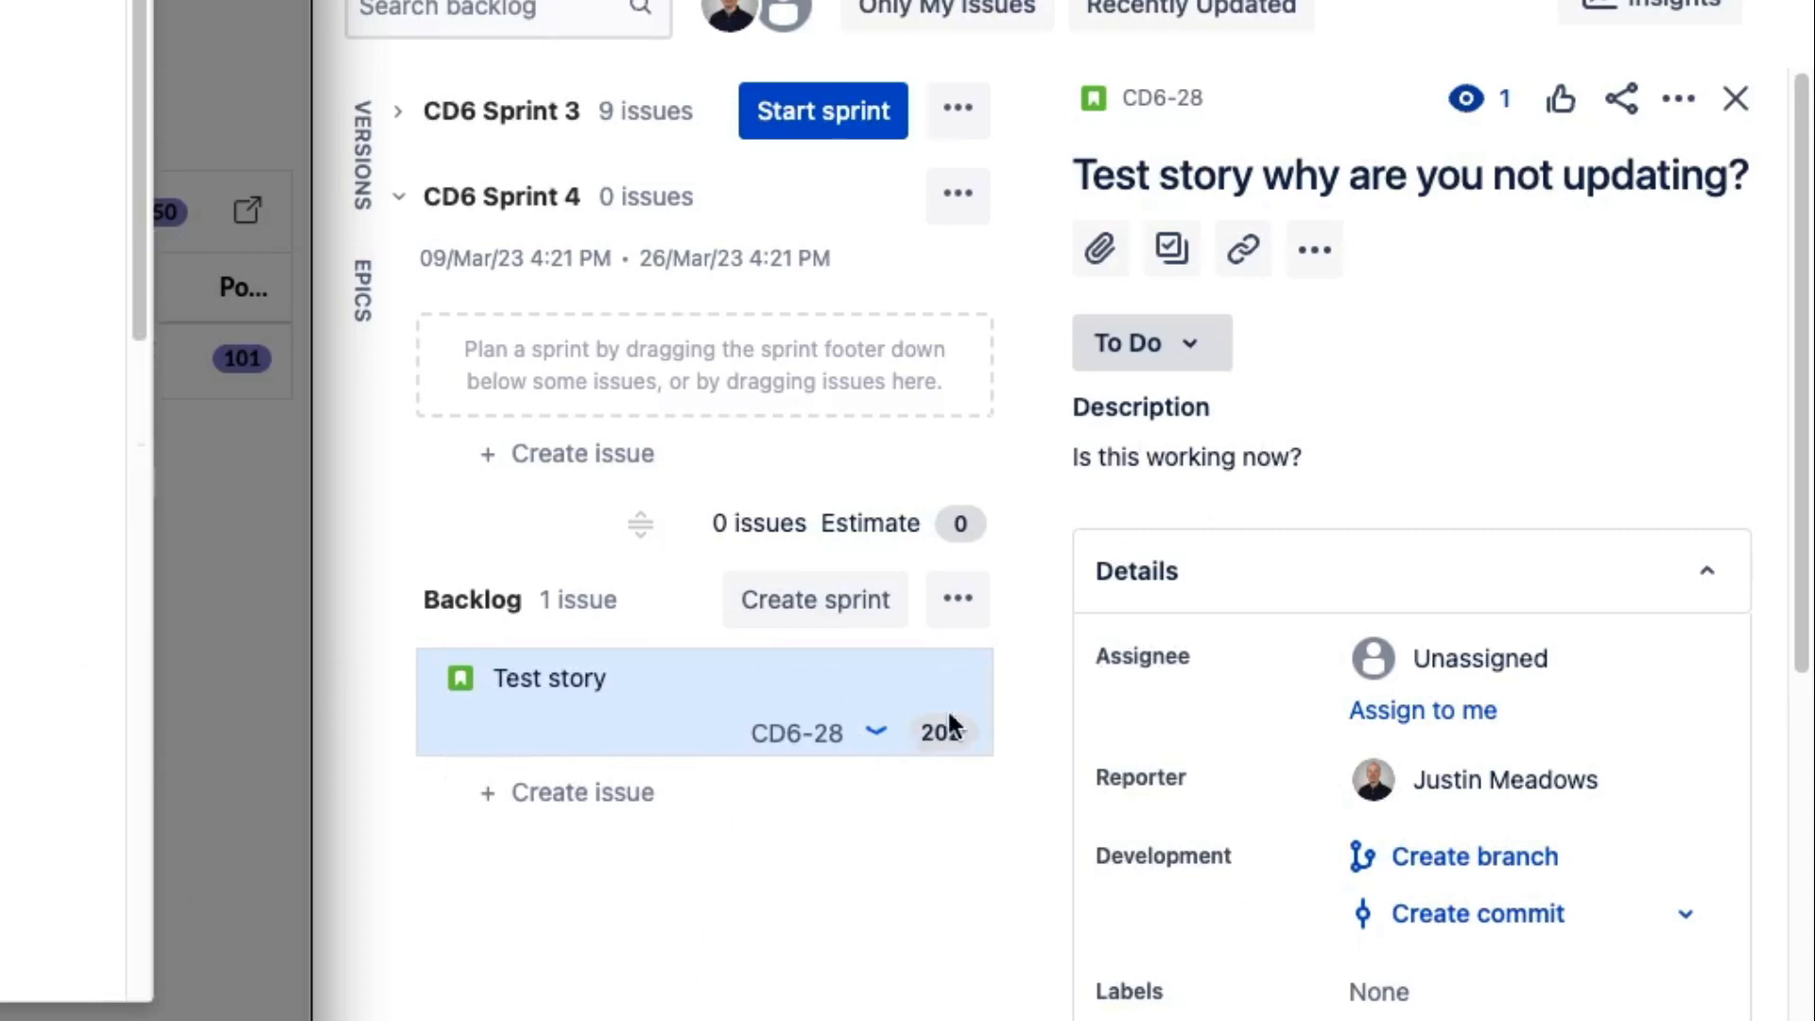
Check the summary and Story Points of issue CD6-28 in the Jira backlog and its issue details
{"action": "scroll", "coordinate": [1220, 577], "scroll_direction": "down", "scroll_amount": 6}
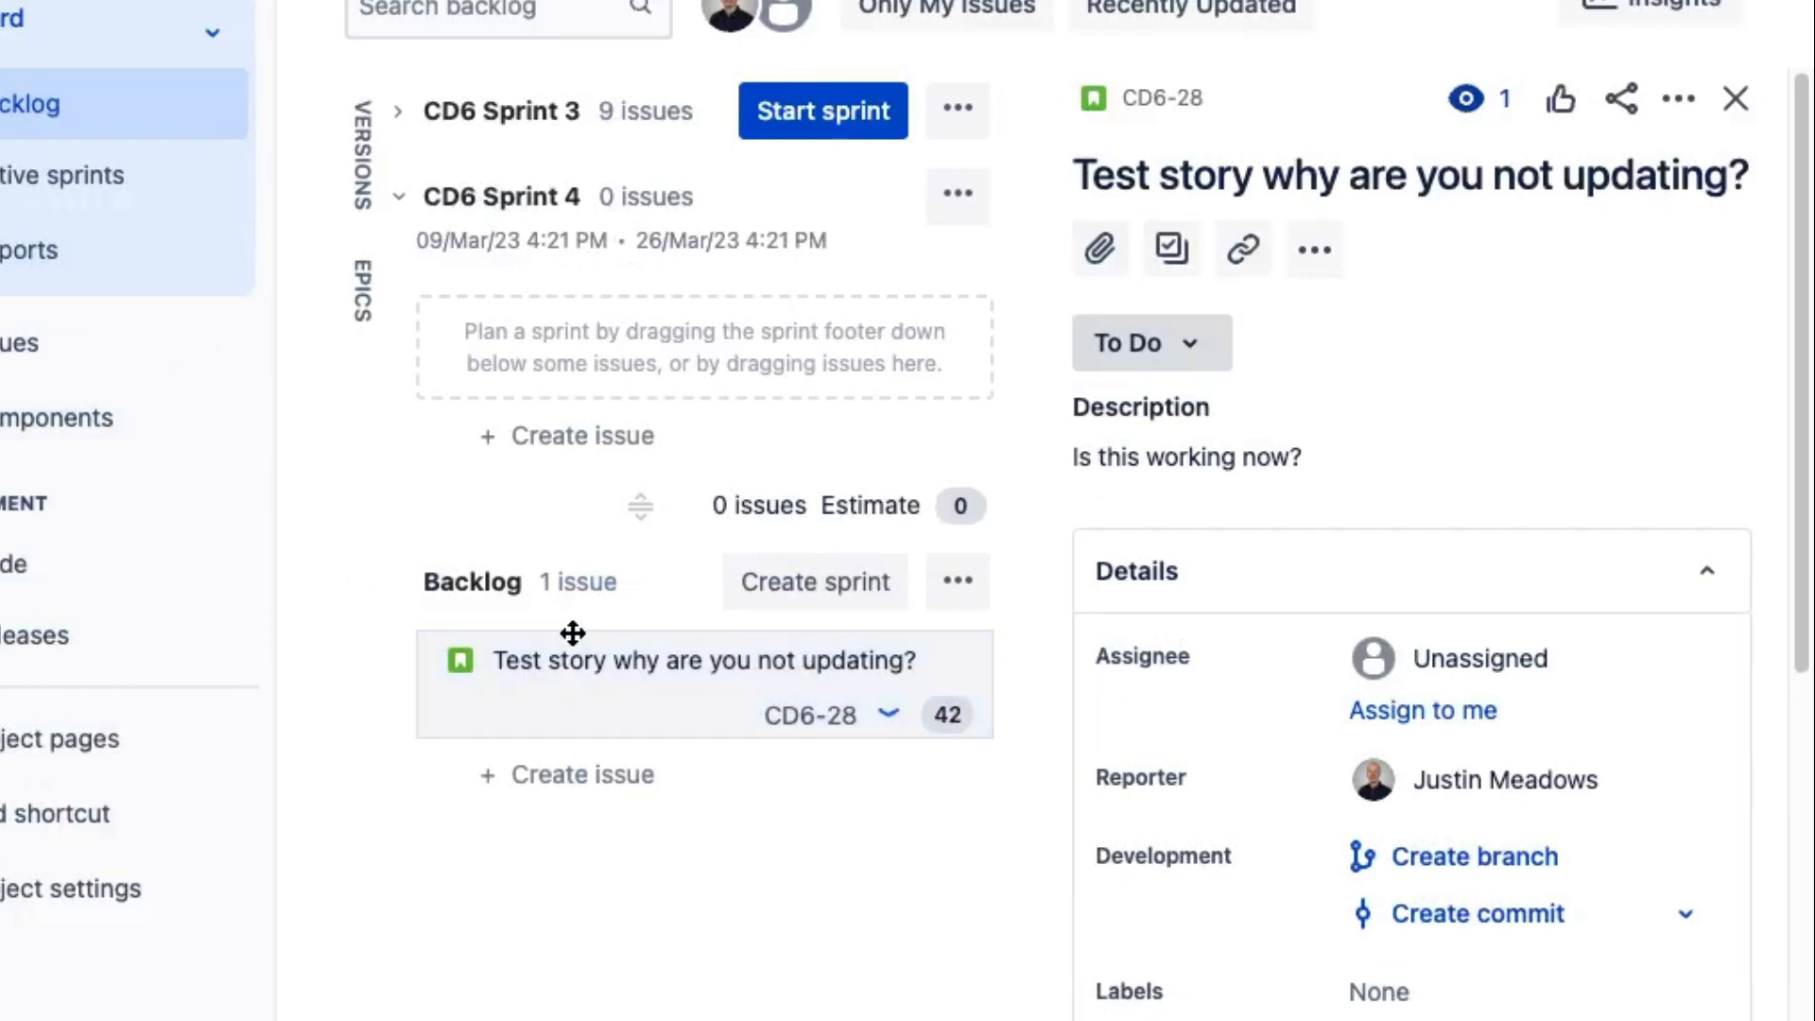
{"action": "left_click_drag", "start_coordinate": [572, 632], "coordinate": [983, 750]}
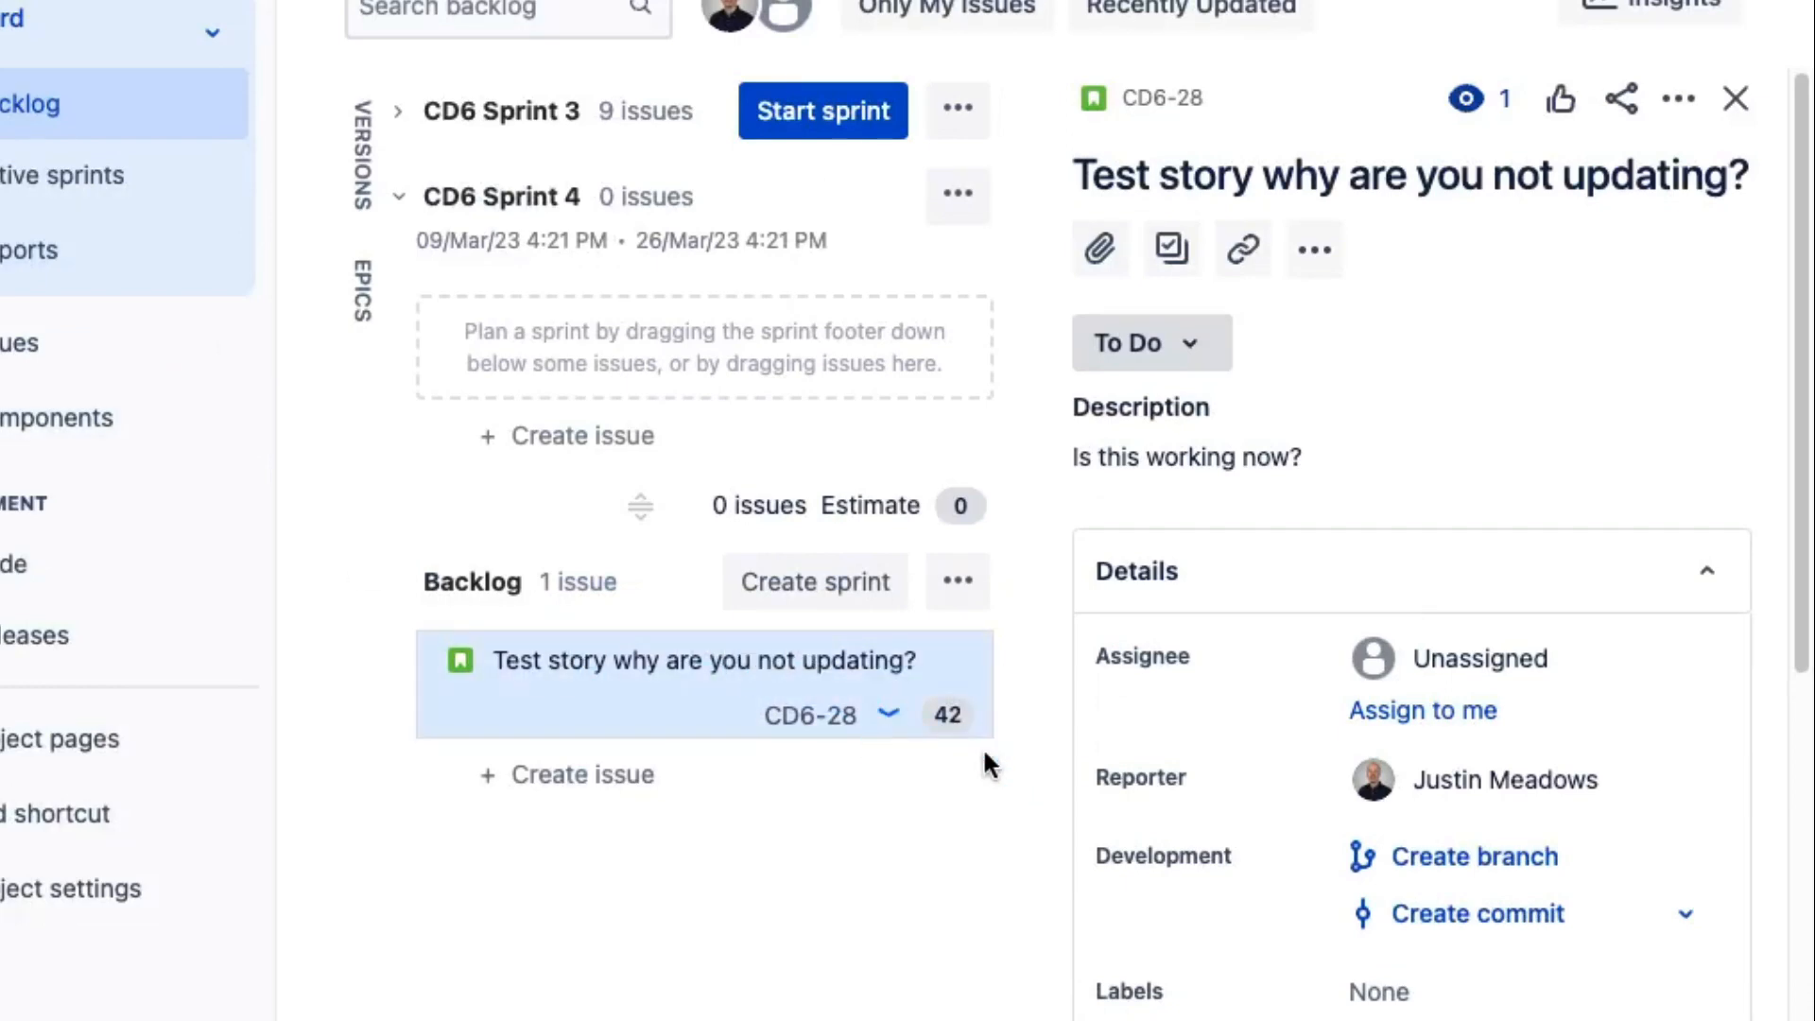
{"action": "scroll", "coordinate": [1437, 570], "scroll_direction": "down", "scroll_amount": 5}
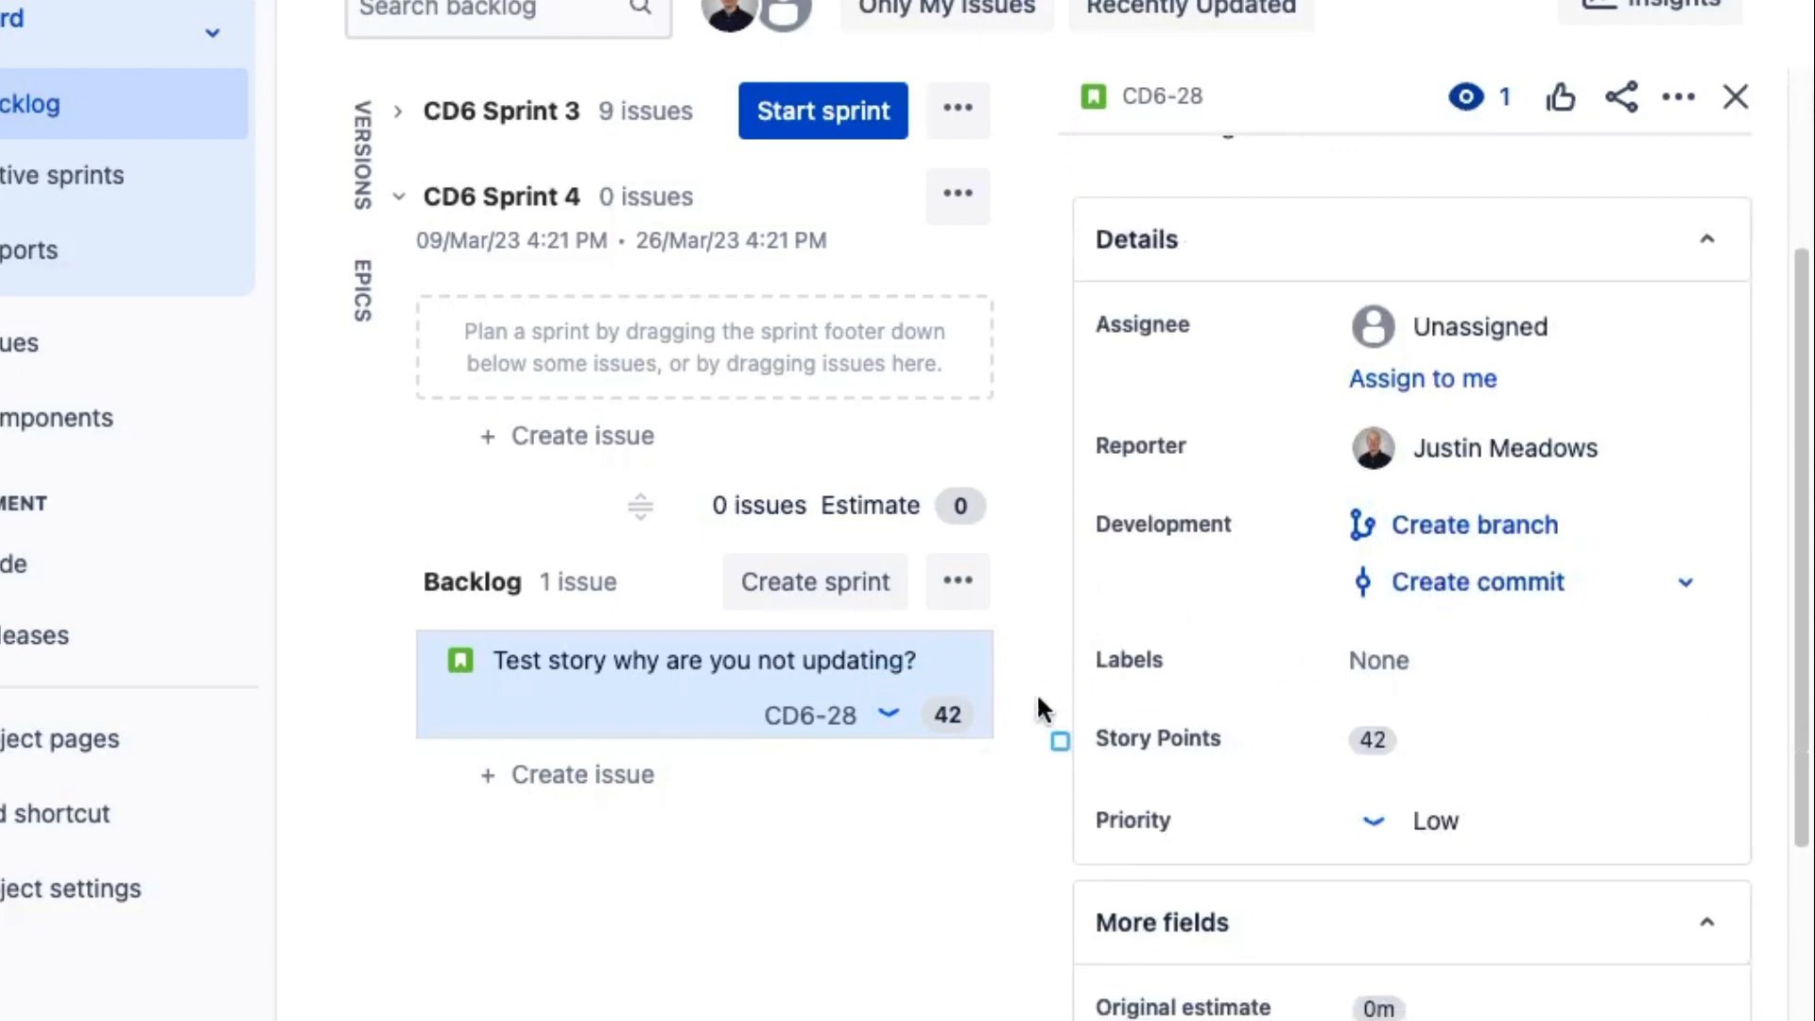
{"action": "left_click_drag", "start_coordinate": [1037, 697], "coordinate": [1461, 762]}
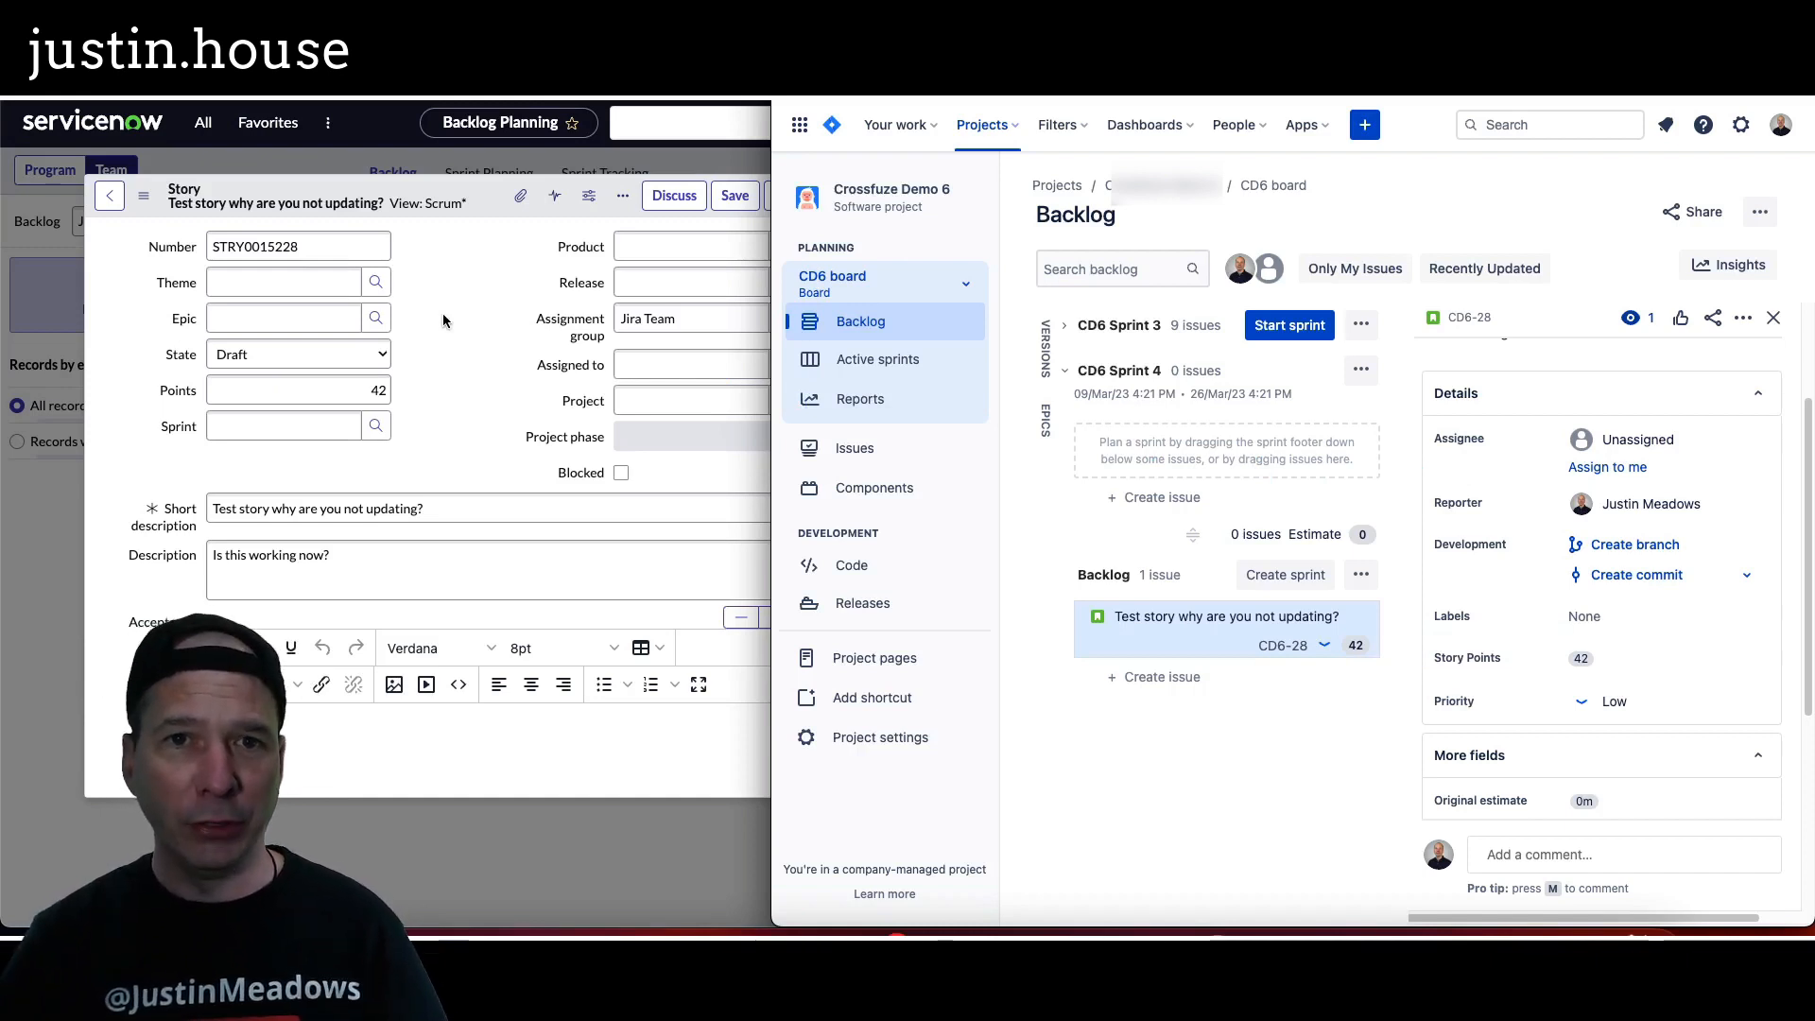
Switch to the Flow Designer execution of Update Jira Issue and examine the error_message output of the Handle Errors step
{"action": "left_click", "coordinate": [298, 57]}
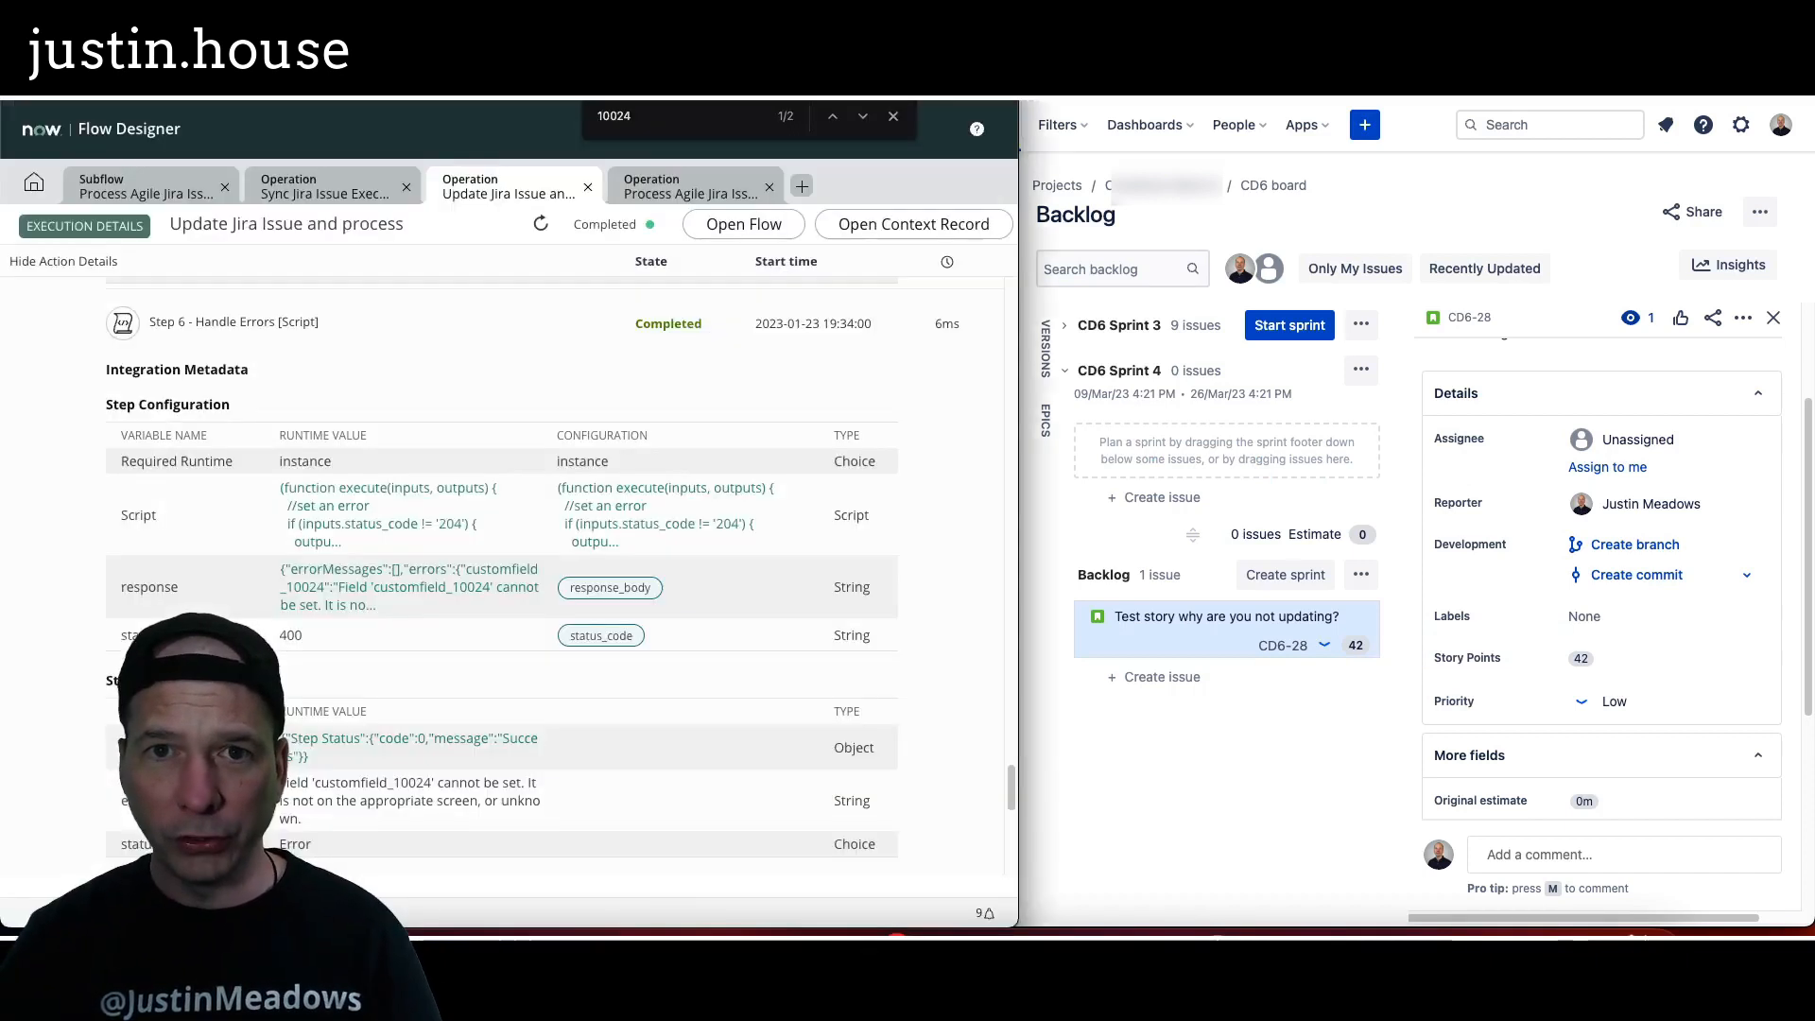
{"action": "scroll", "coordinate": [367, 536], "scroll_direction": "down", "scroll_amount": 1}
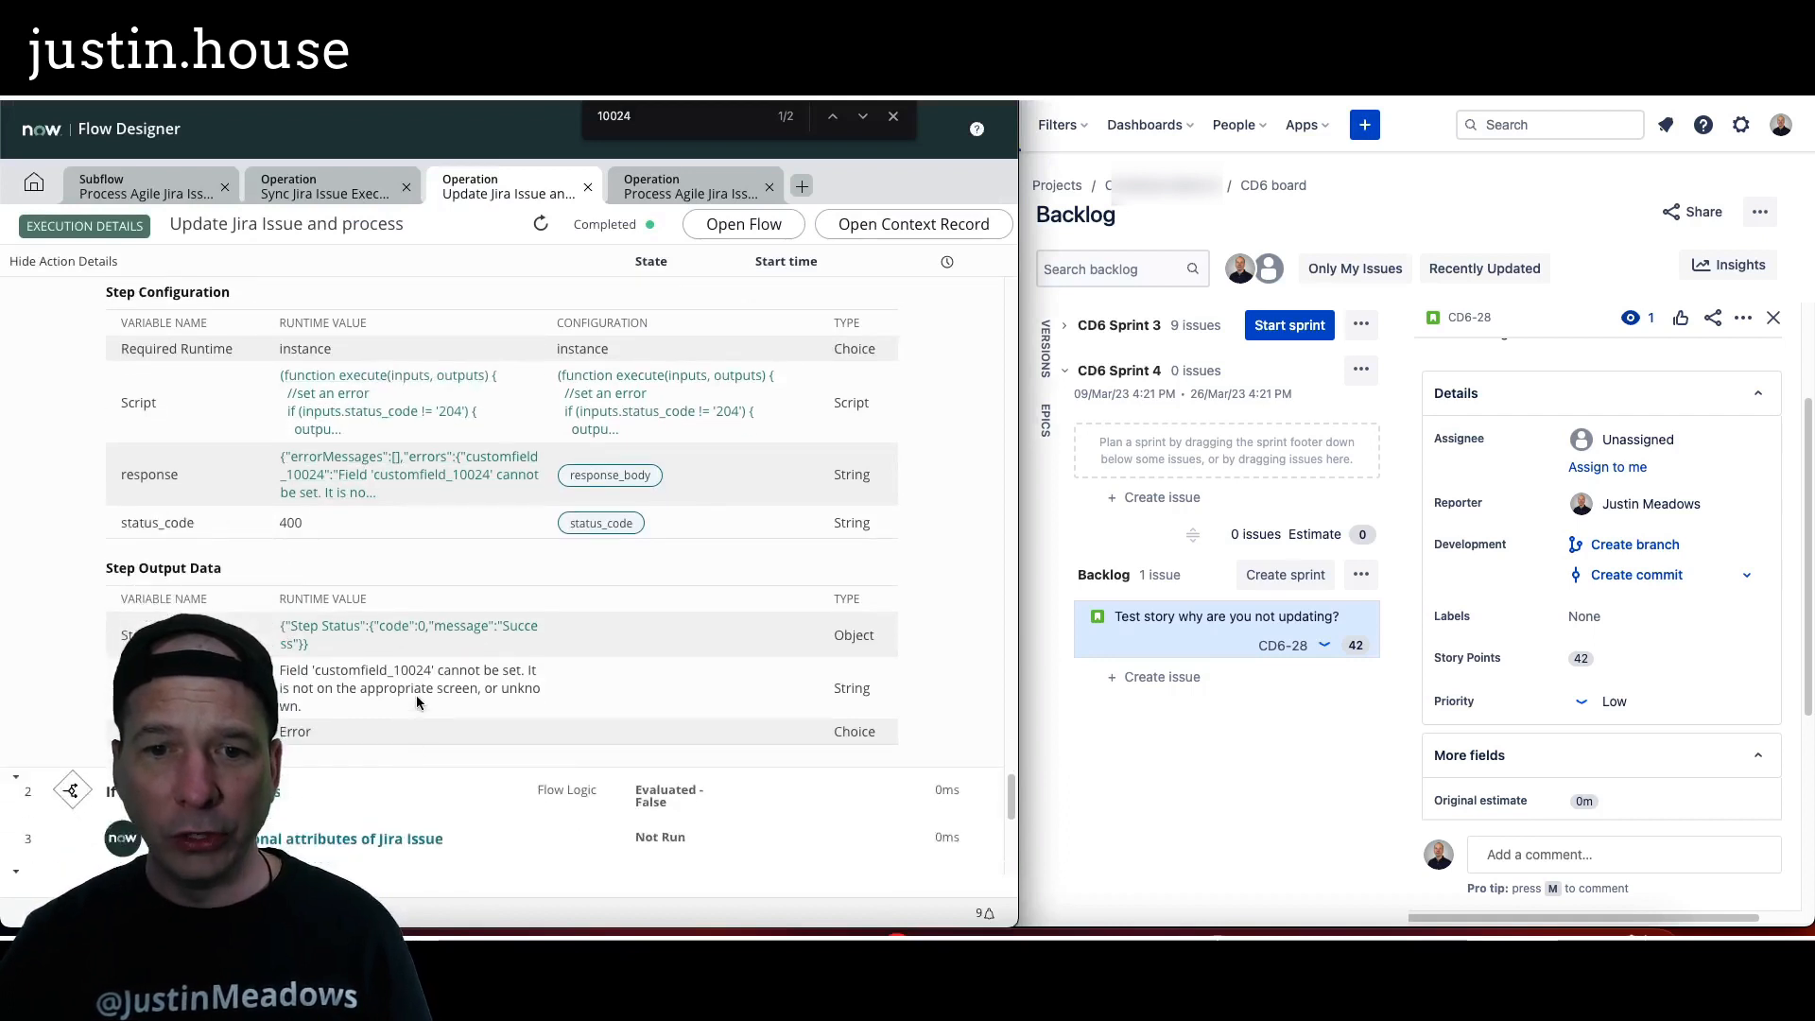
{"action": "left_click", "coordinate": [396, 691]}
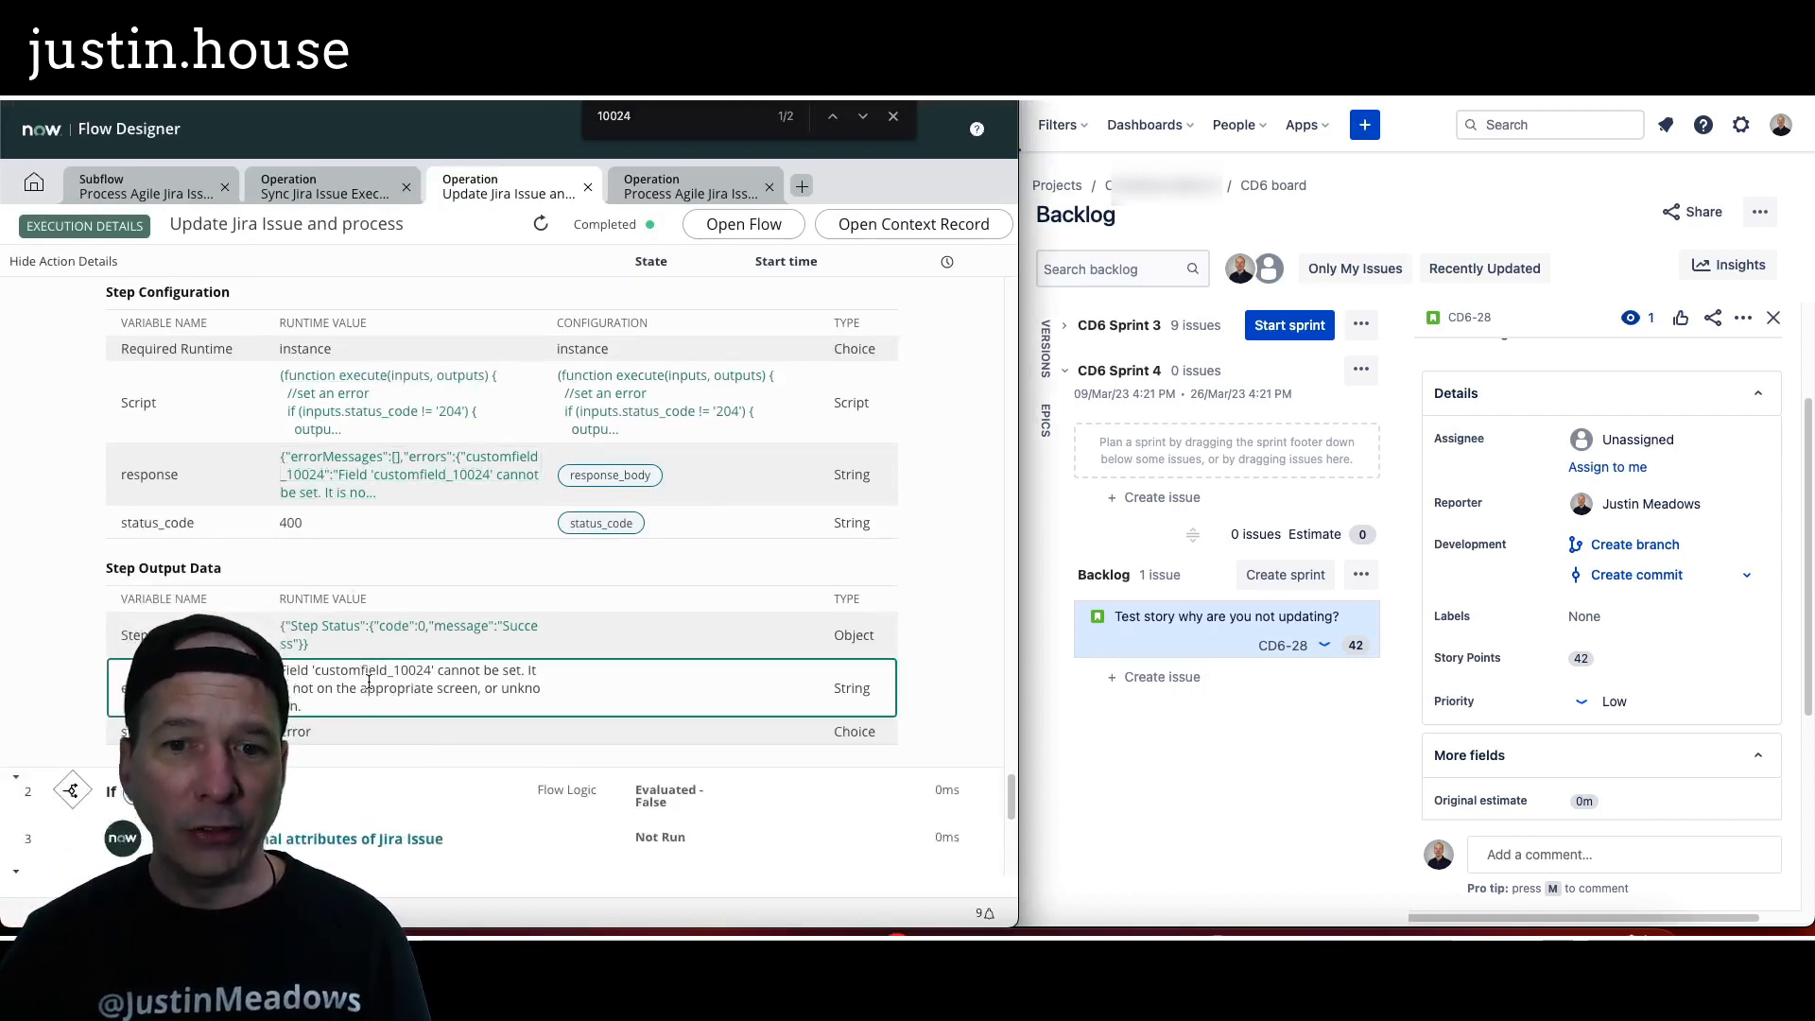
{"action": "scroll", "coordinate": [388, 701], "scroll_direction": "down", "scroll_amount": 2}
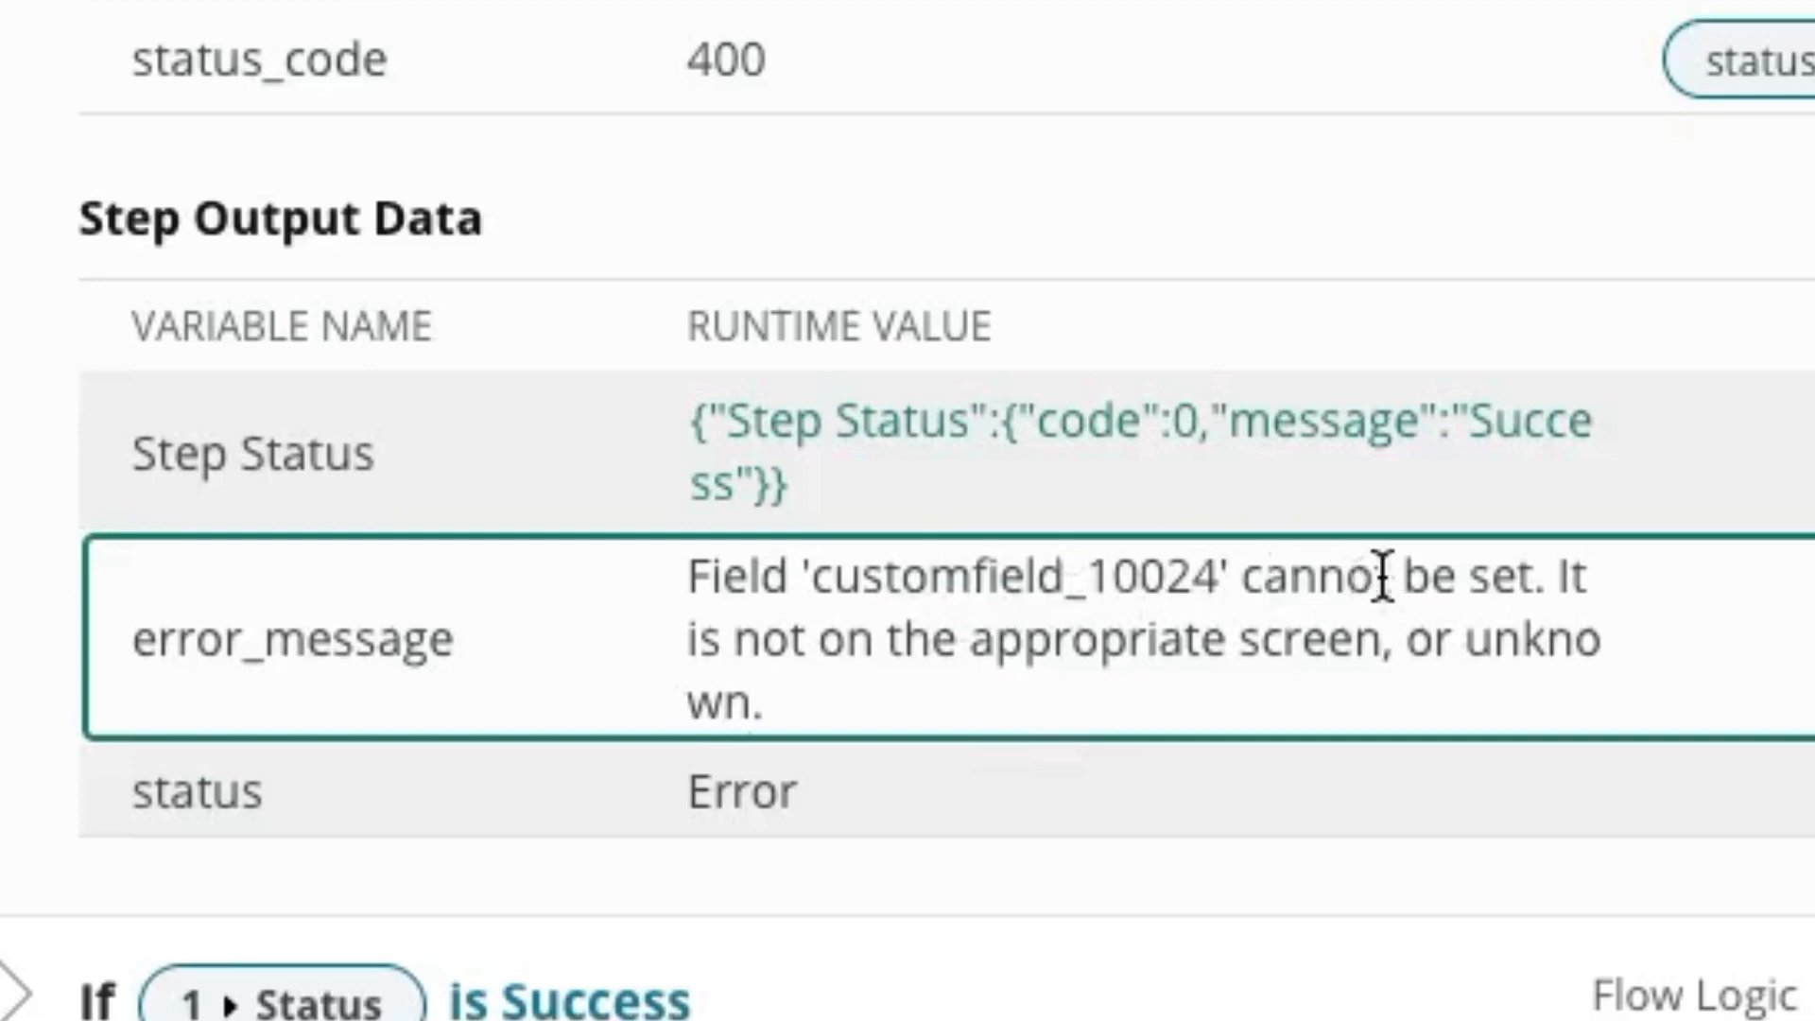
{"action": "left_click_drag", "start_coordinate": [957, 640], "coordinate": [1380, 648]}
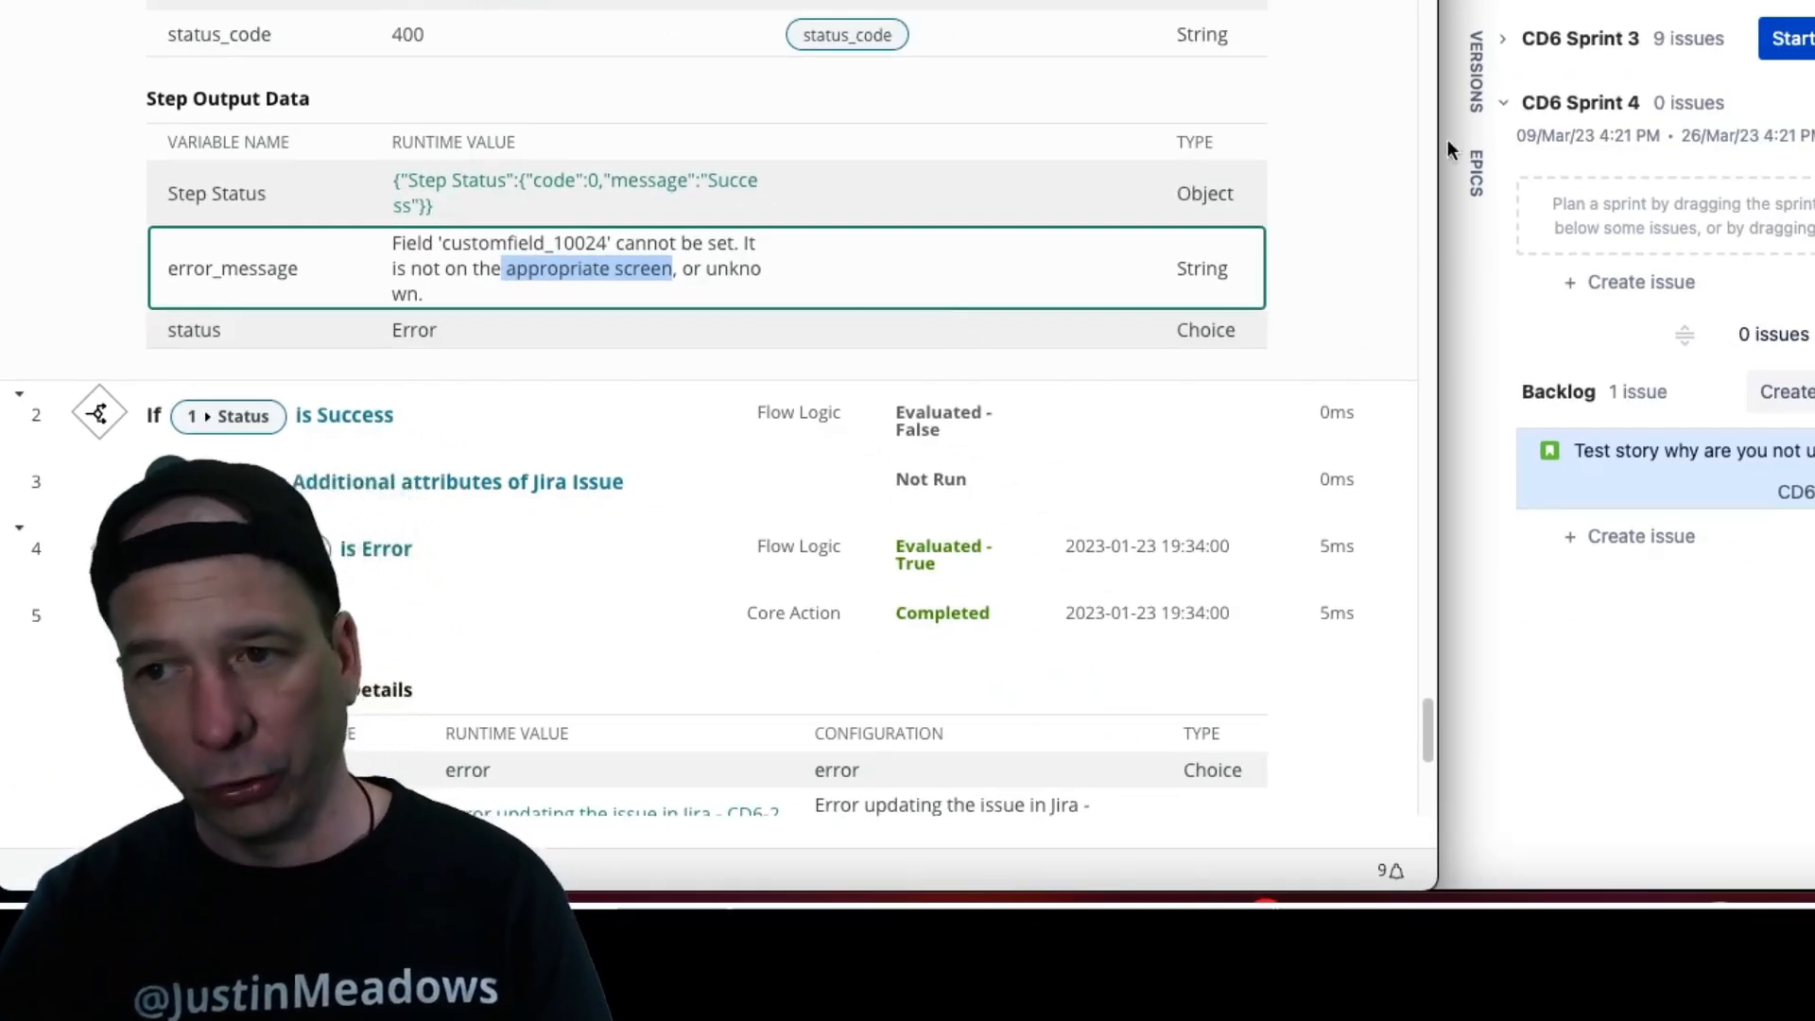
Open the issue Screens configuration in the Jira project's settings
{"action": "left_click", "coordinate": [1613, 570]}
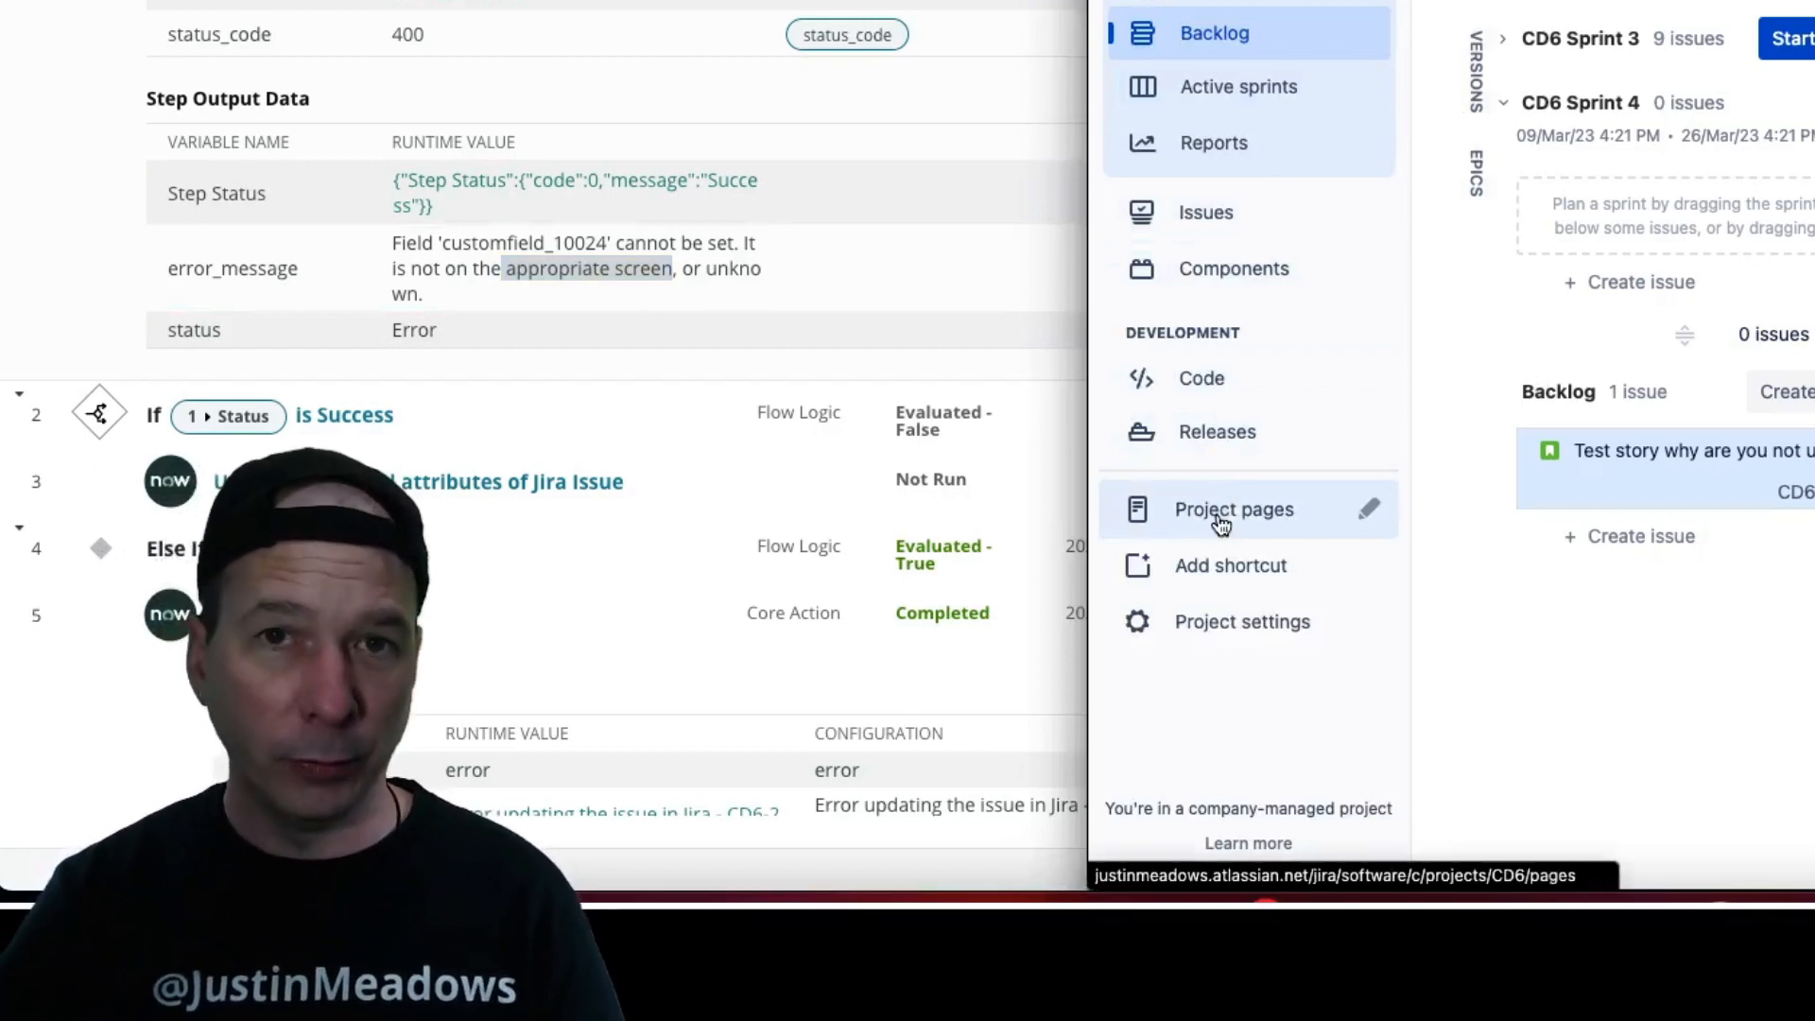
{"action": "left_click", "coordinate": [1206, 616]}
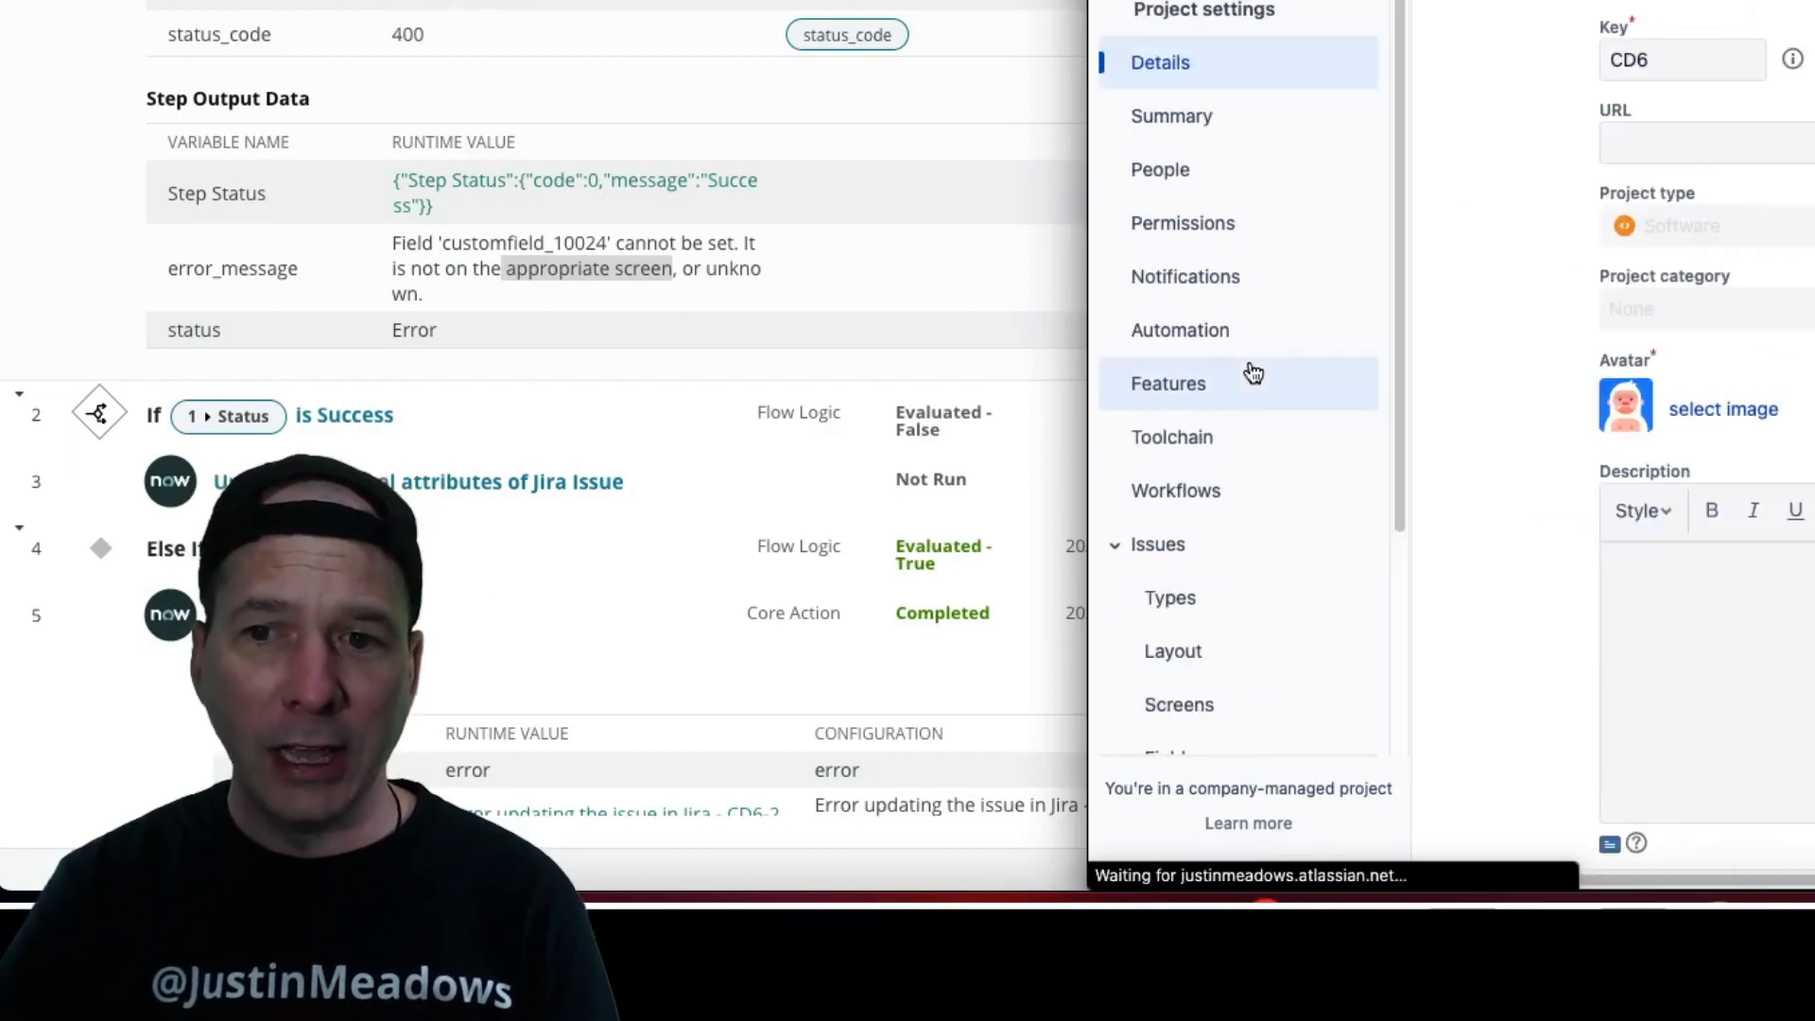
{"action": "scroll", "coordinate": [1212, 426], "scroll_direction": "down", "scroll_amount": 3}
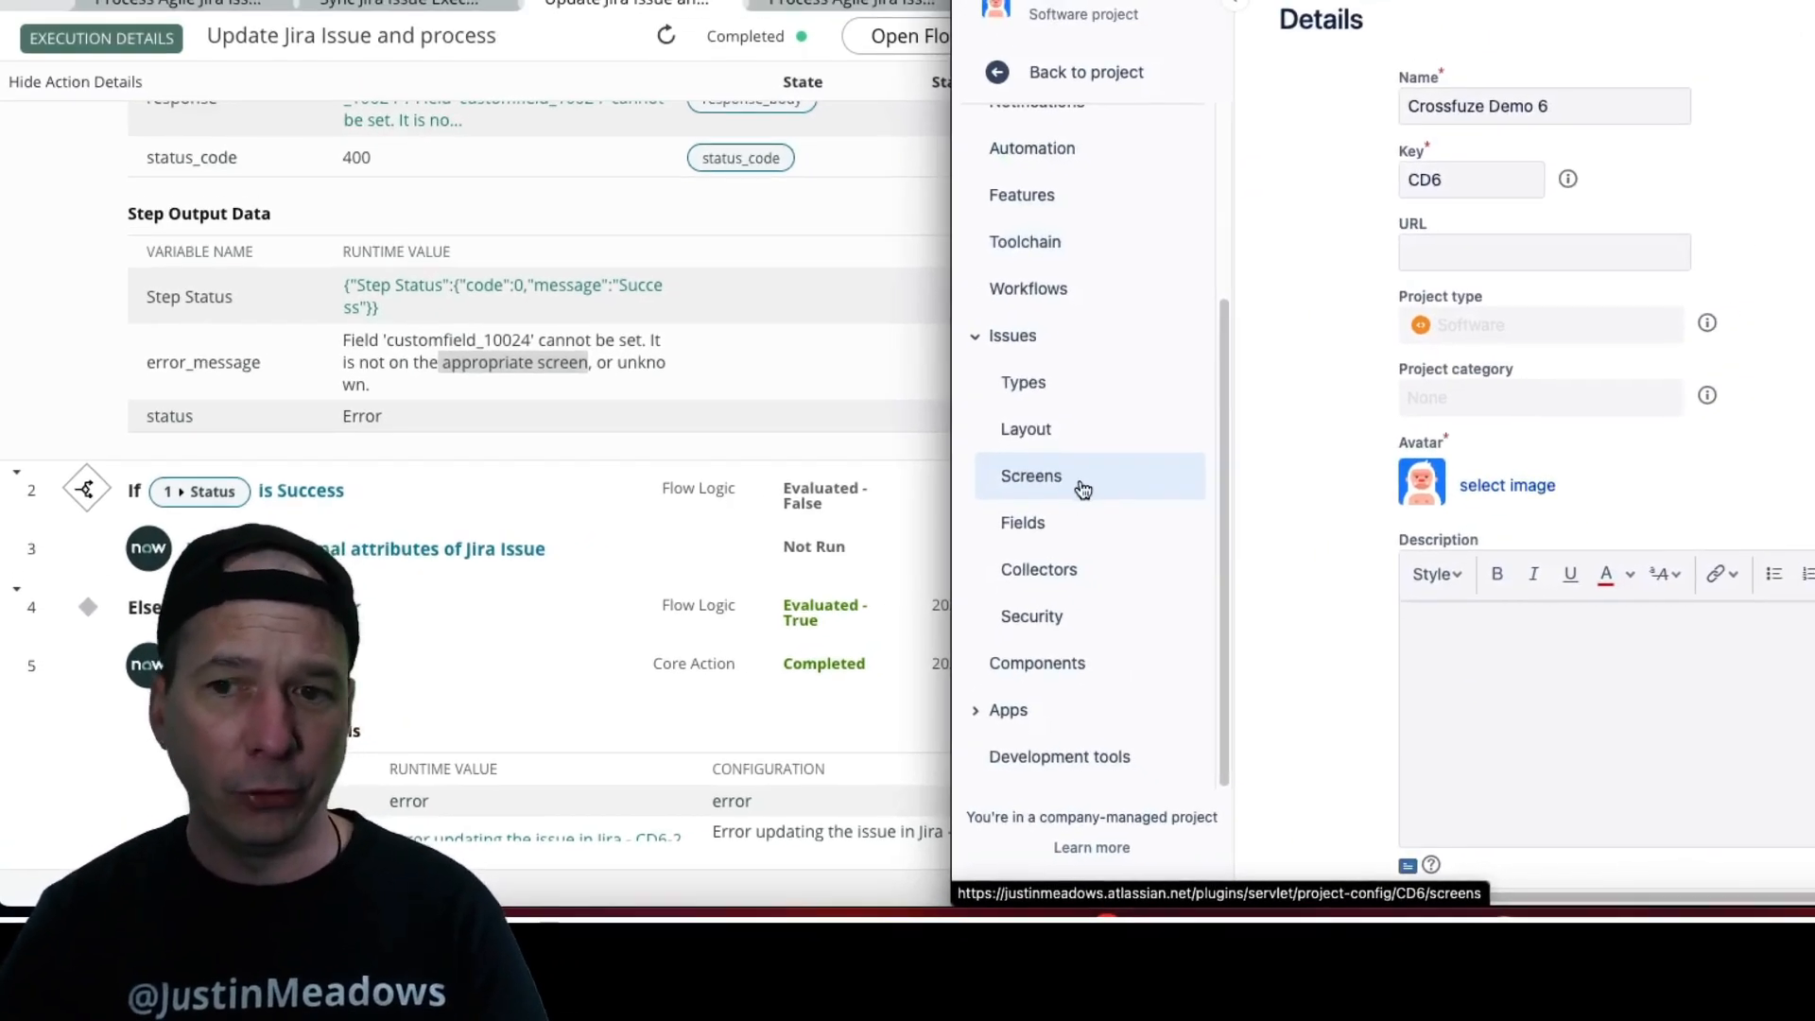
{"action": "left_click", "coordinate": [1077, 486]}
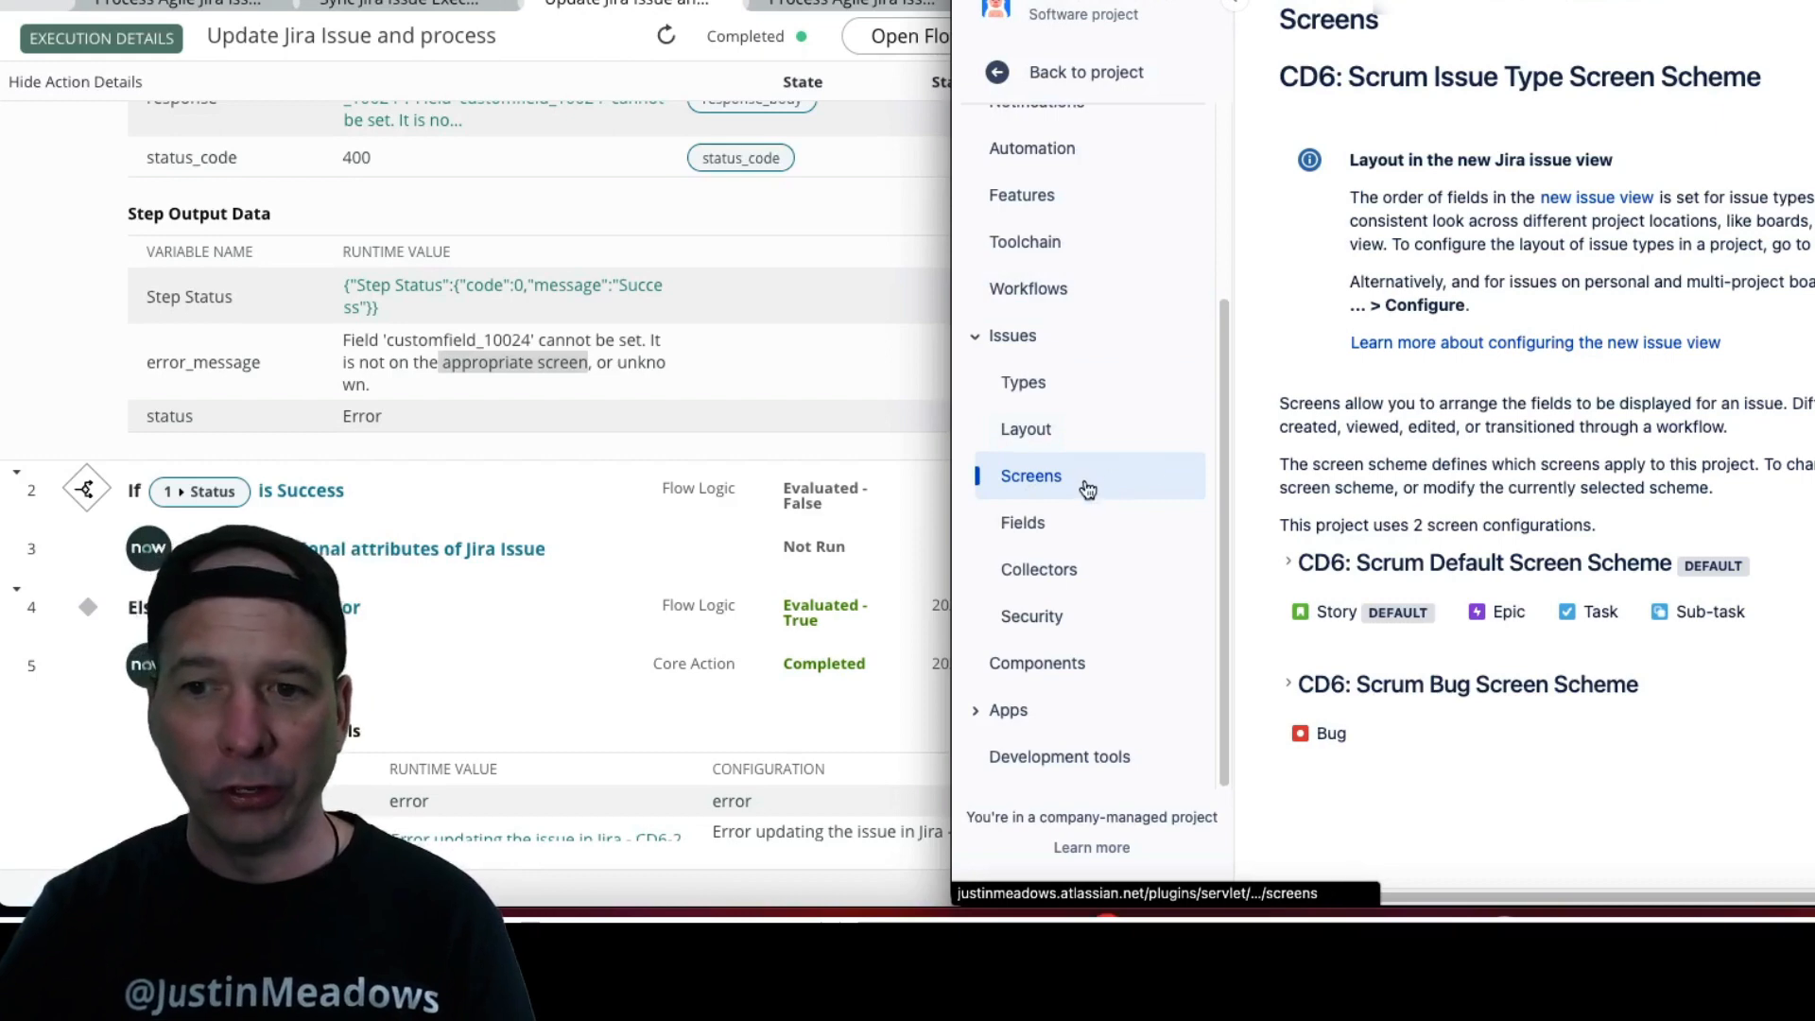
Open the CD6: Scrum Default Issue Screen from the Scrum Default Screen Scheme and look for Story Points among its fields
{"action": "scroll", "coordinate": [1371, 368], "scroll_direction": "down", "scroll_amount": 1}
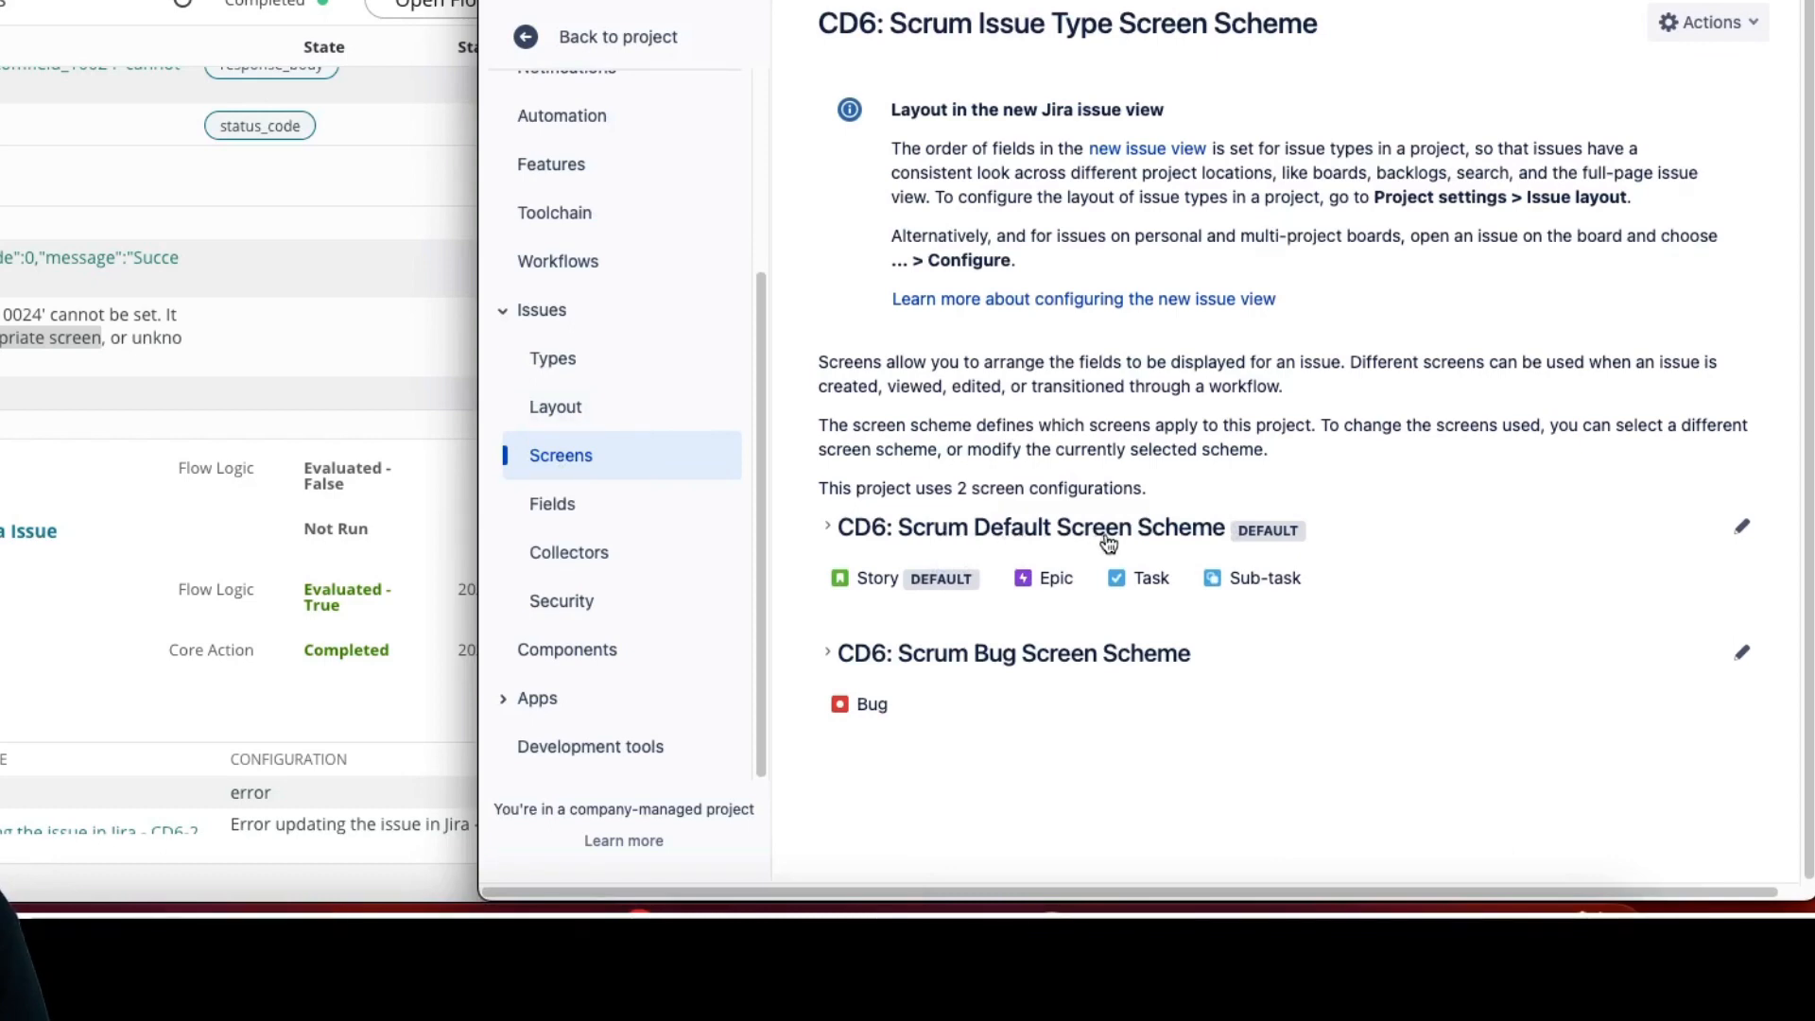
{"action": "left_click", "coordinate": [1743, 530]}
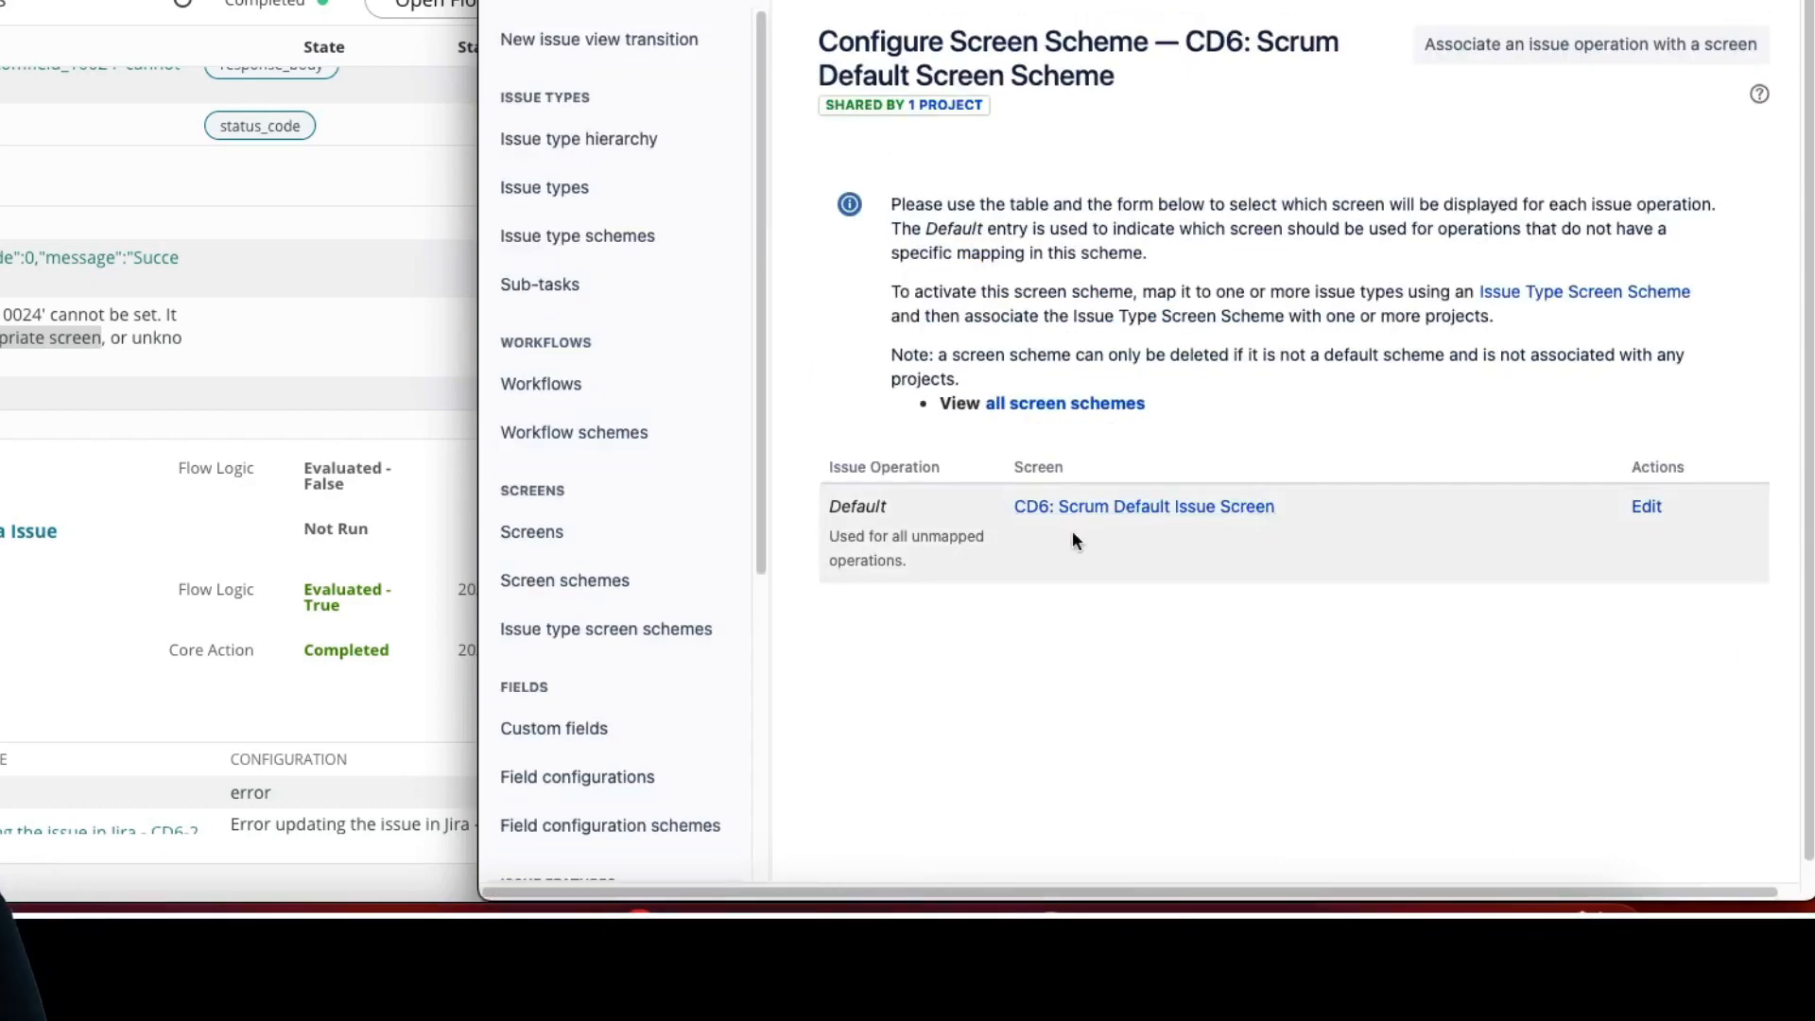
{"action": "left_click", "coordinate": [1104, 517]}
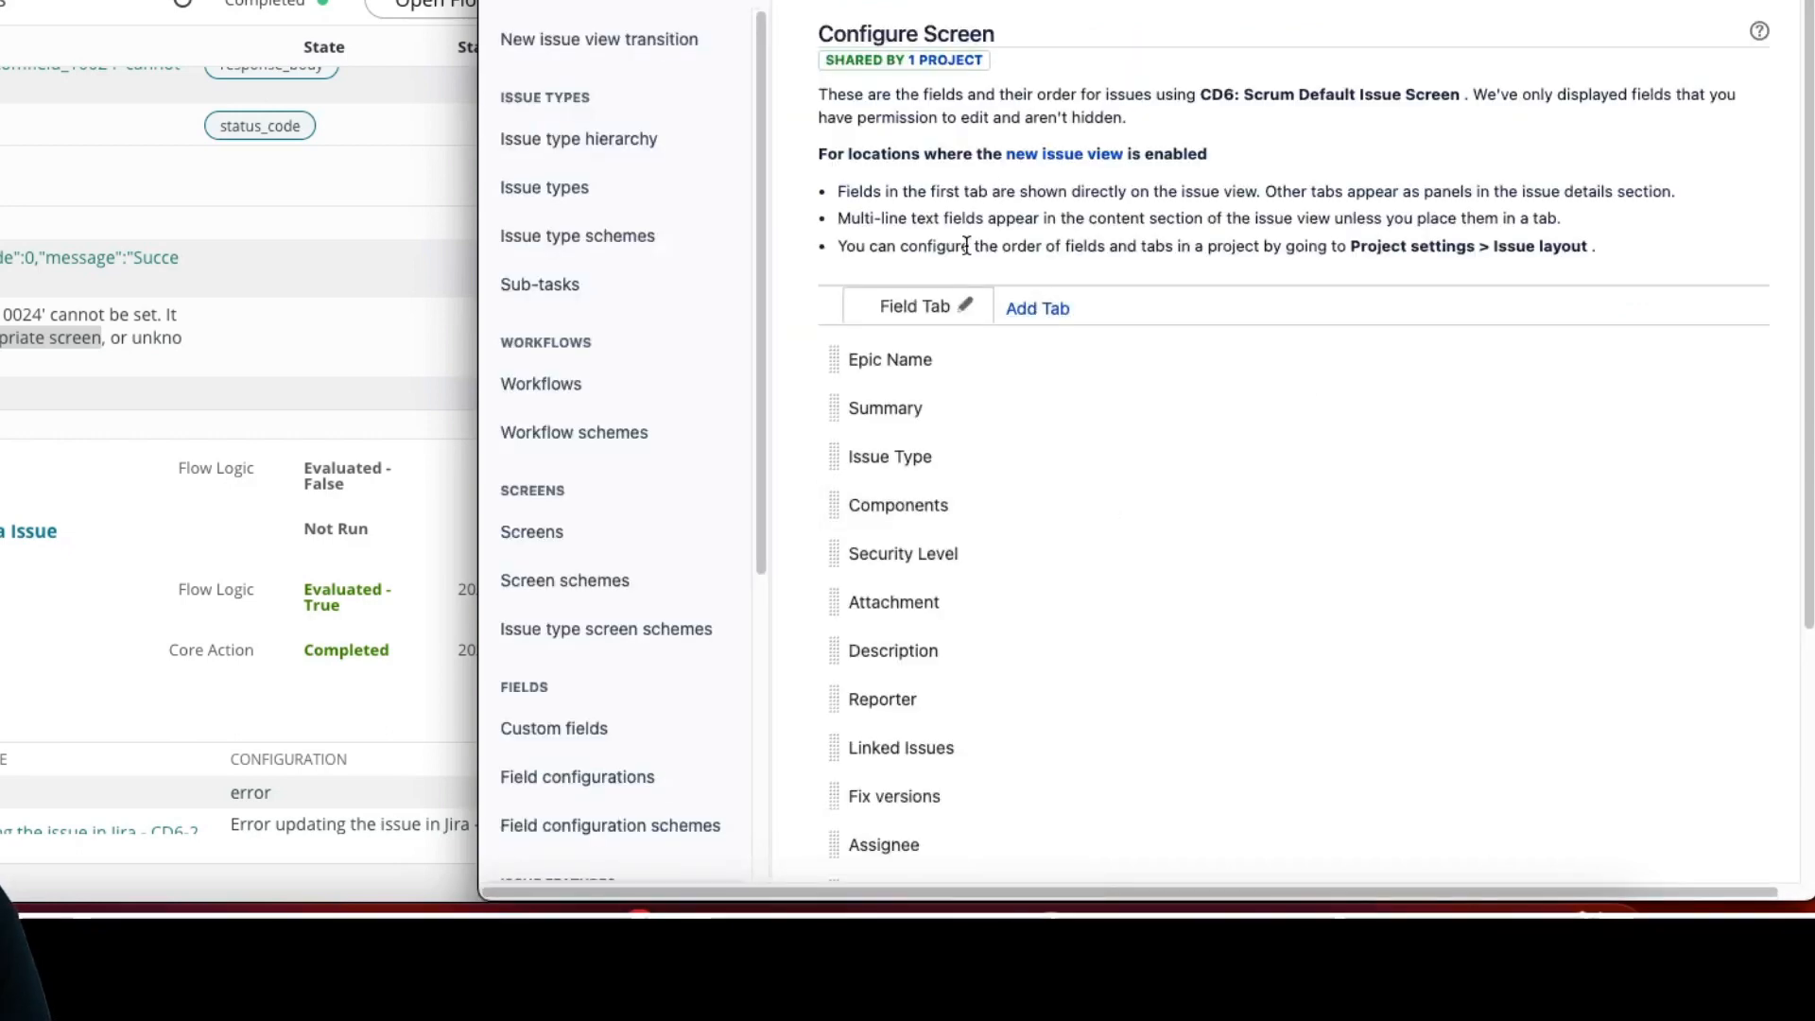
{"action": "scroll", "coordinate": [923, 439], "scroll_direction": "down", "scroll_amount": 3}
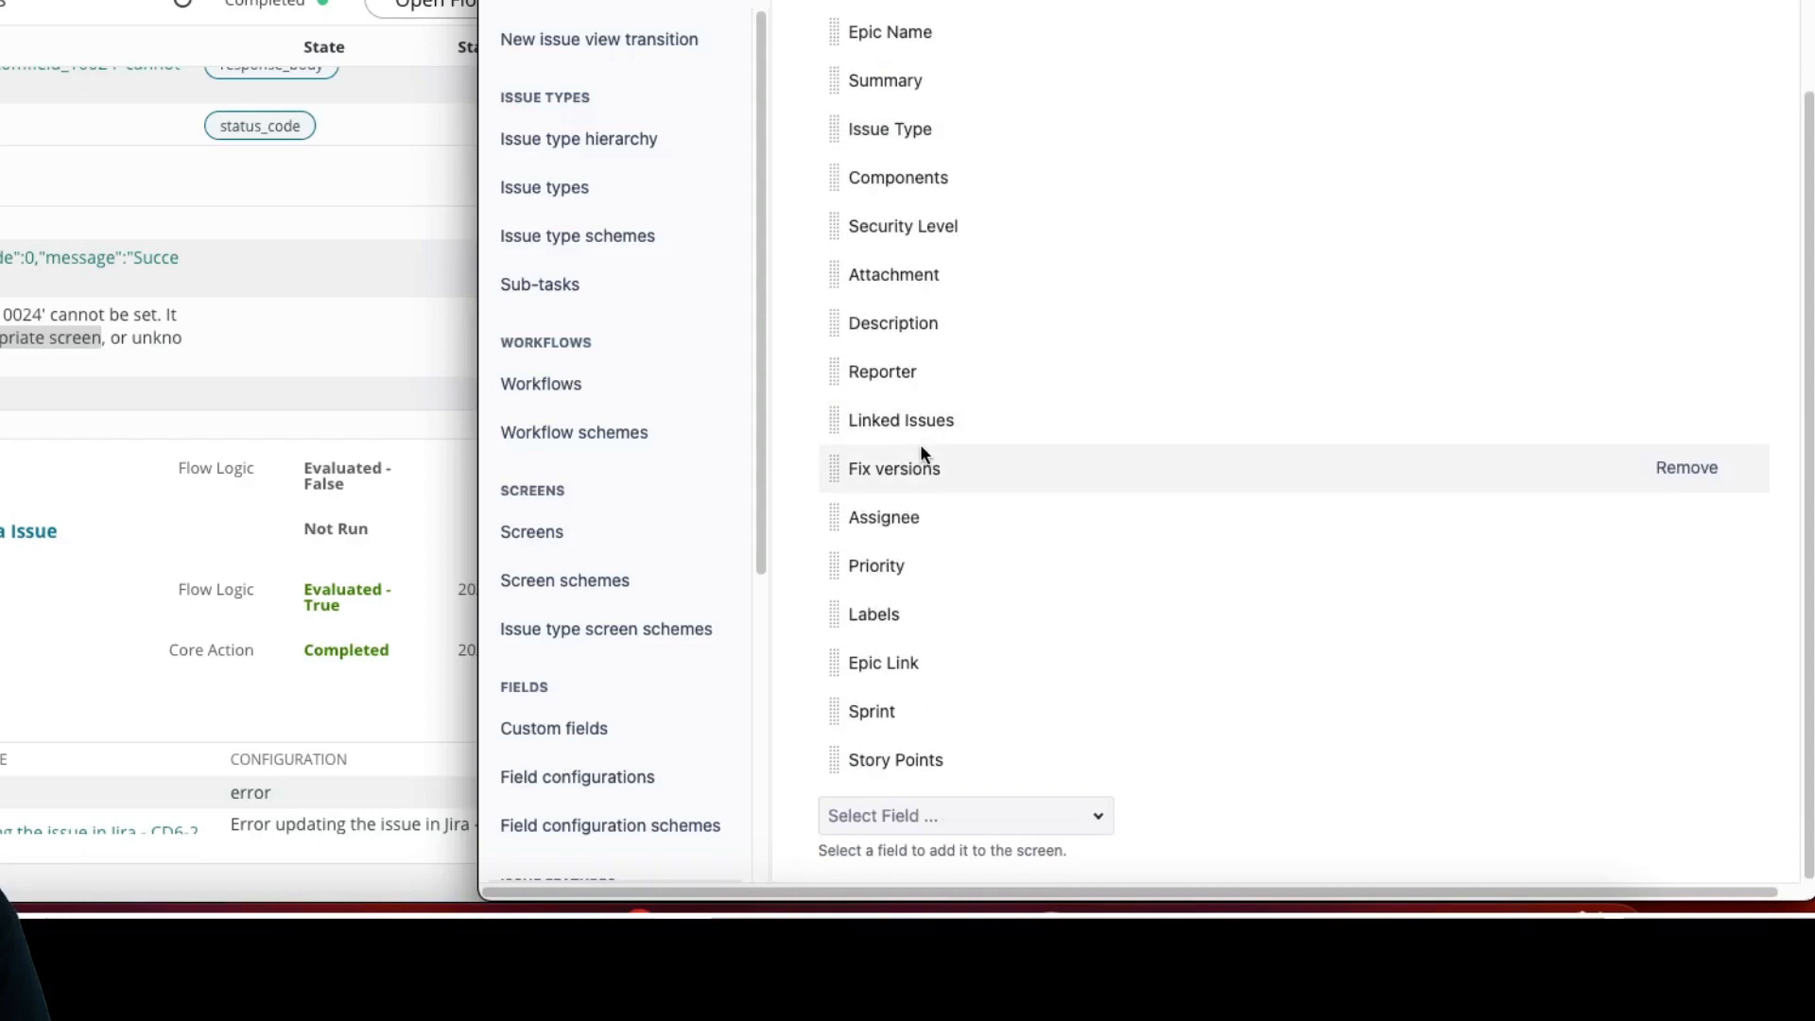
{"action": "key", "text": "ctrl+alt+a"}
{"action": "left_click_drag", "start_coordinate": [782, 718], "coordinate": [1085, 785]}
{"action": "key", "text": "Escape"}
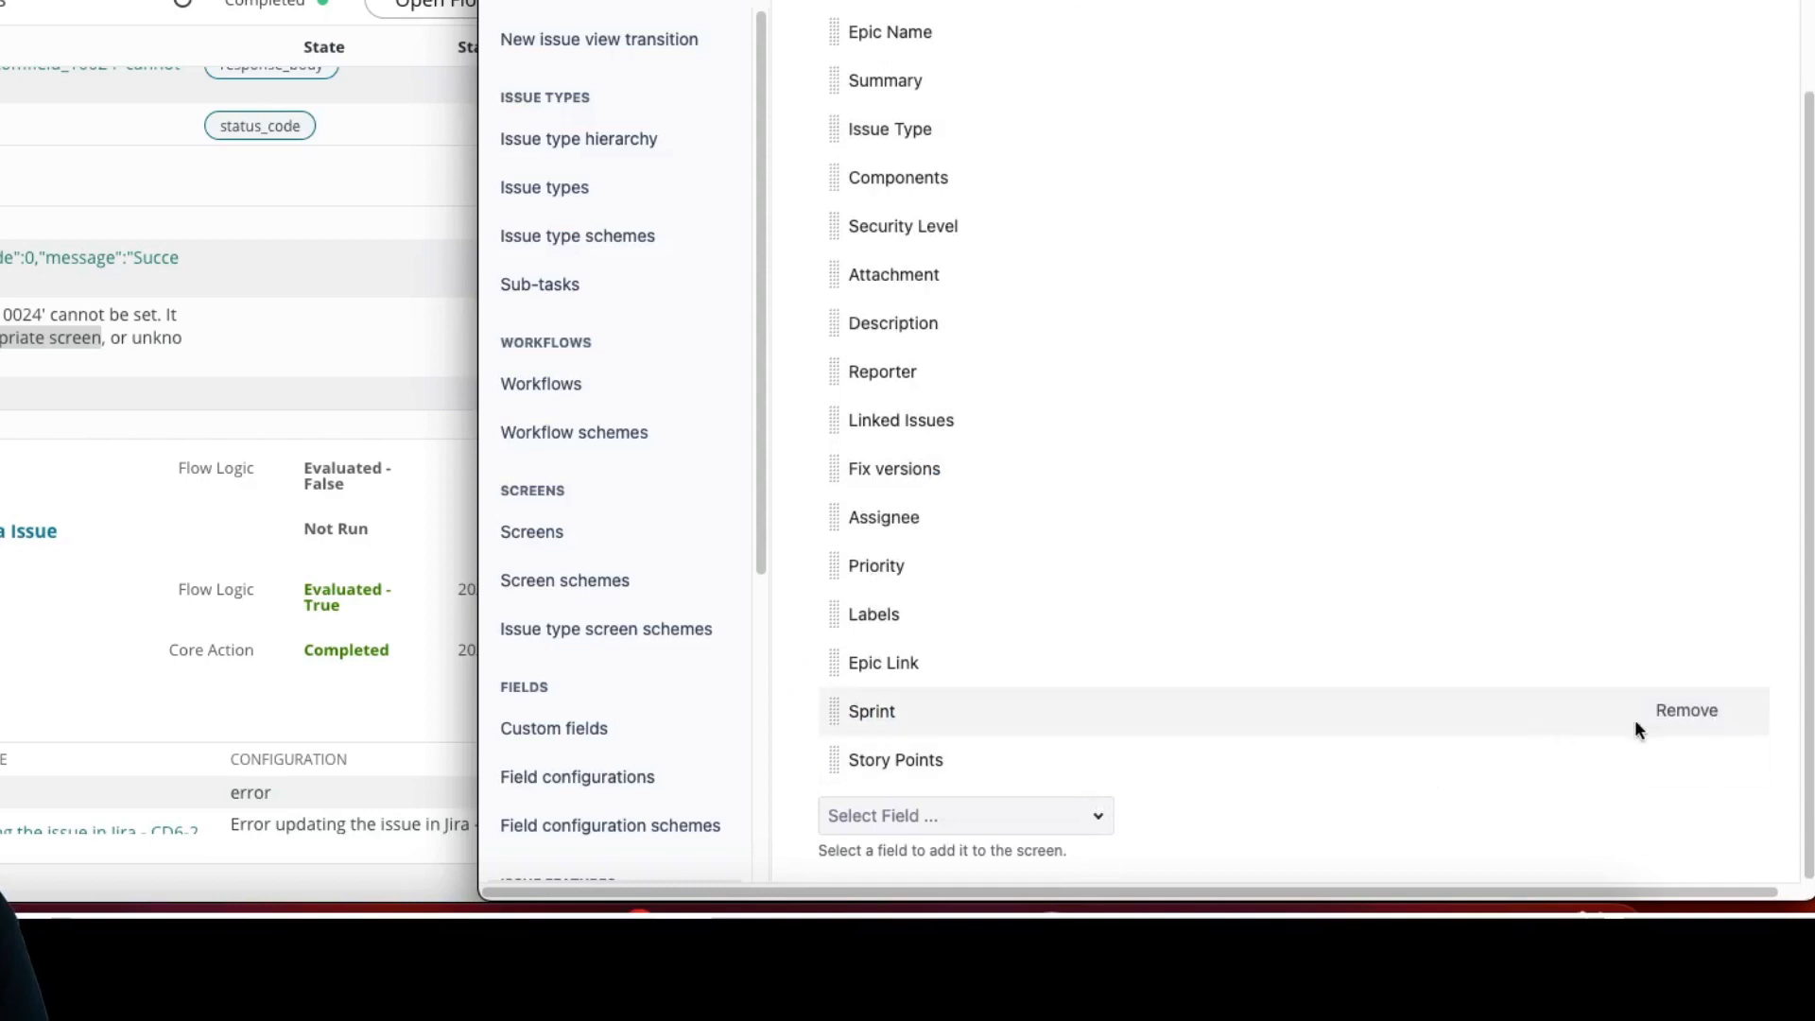
Remove the Story Points field from the CD6: Scrum Default Issue Screen and add it back from the available fields
{"action": "left_click", "coordinate": [1688, 759]}
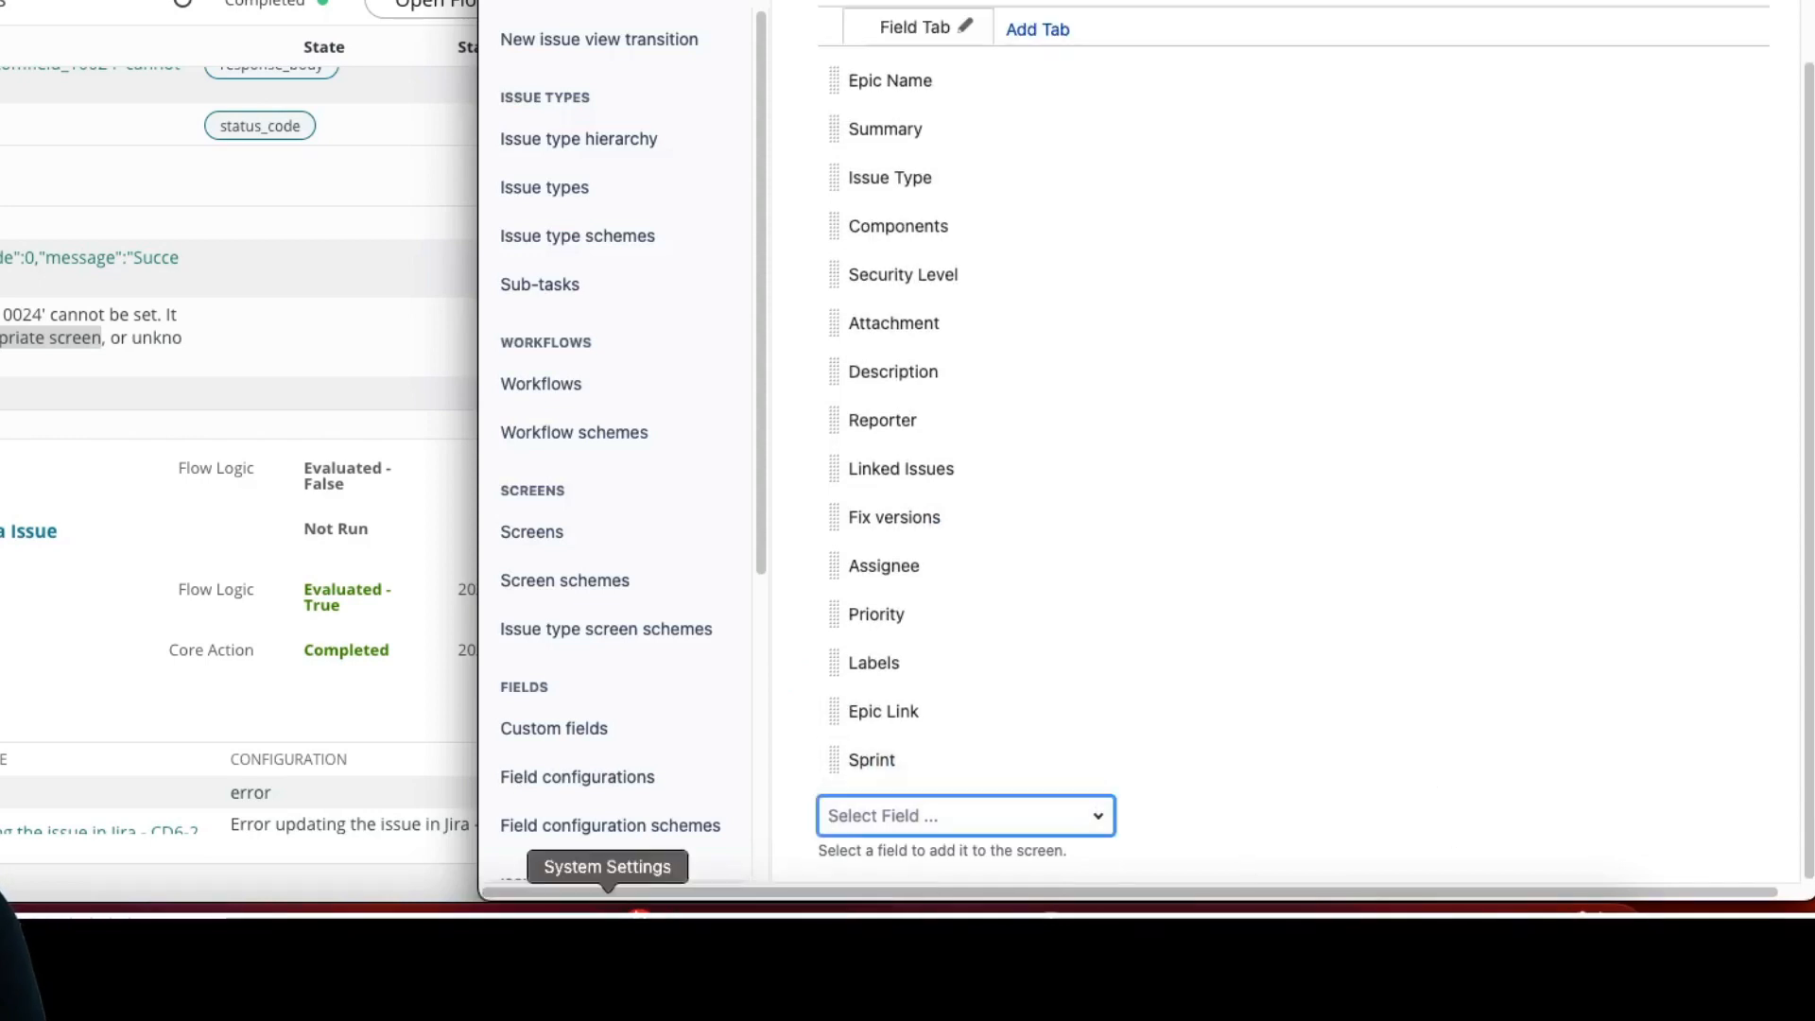
{"action": "left_click", "coordinate": [879, 815]}
{"action": "scroll", "coordinate": [1074, 649], "scroll_direction": "down", "scroll_amount": 4}
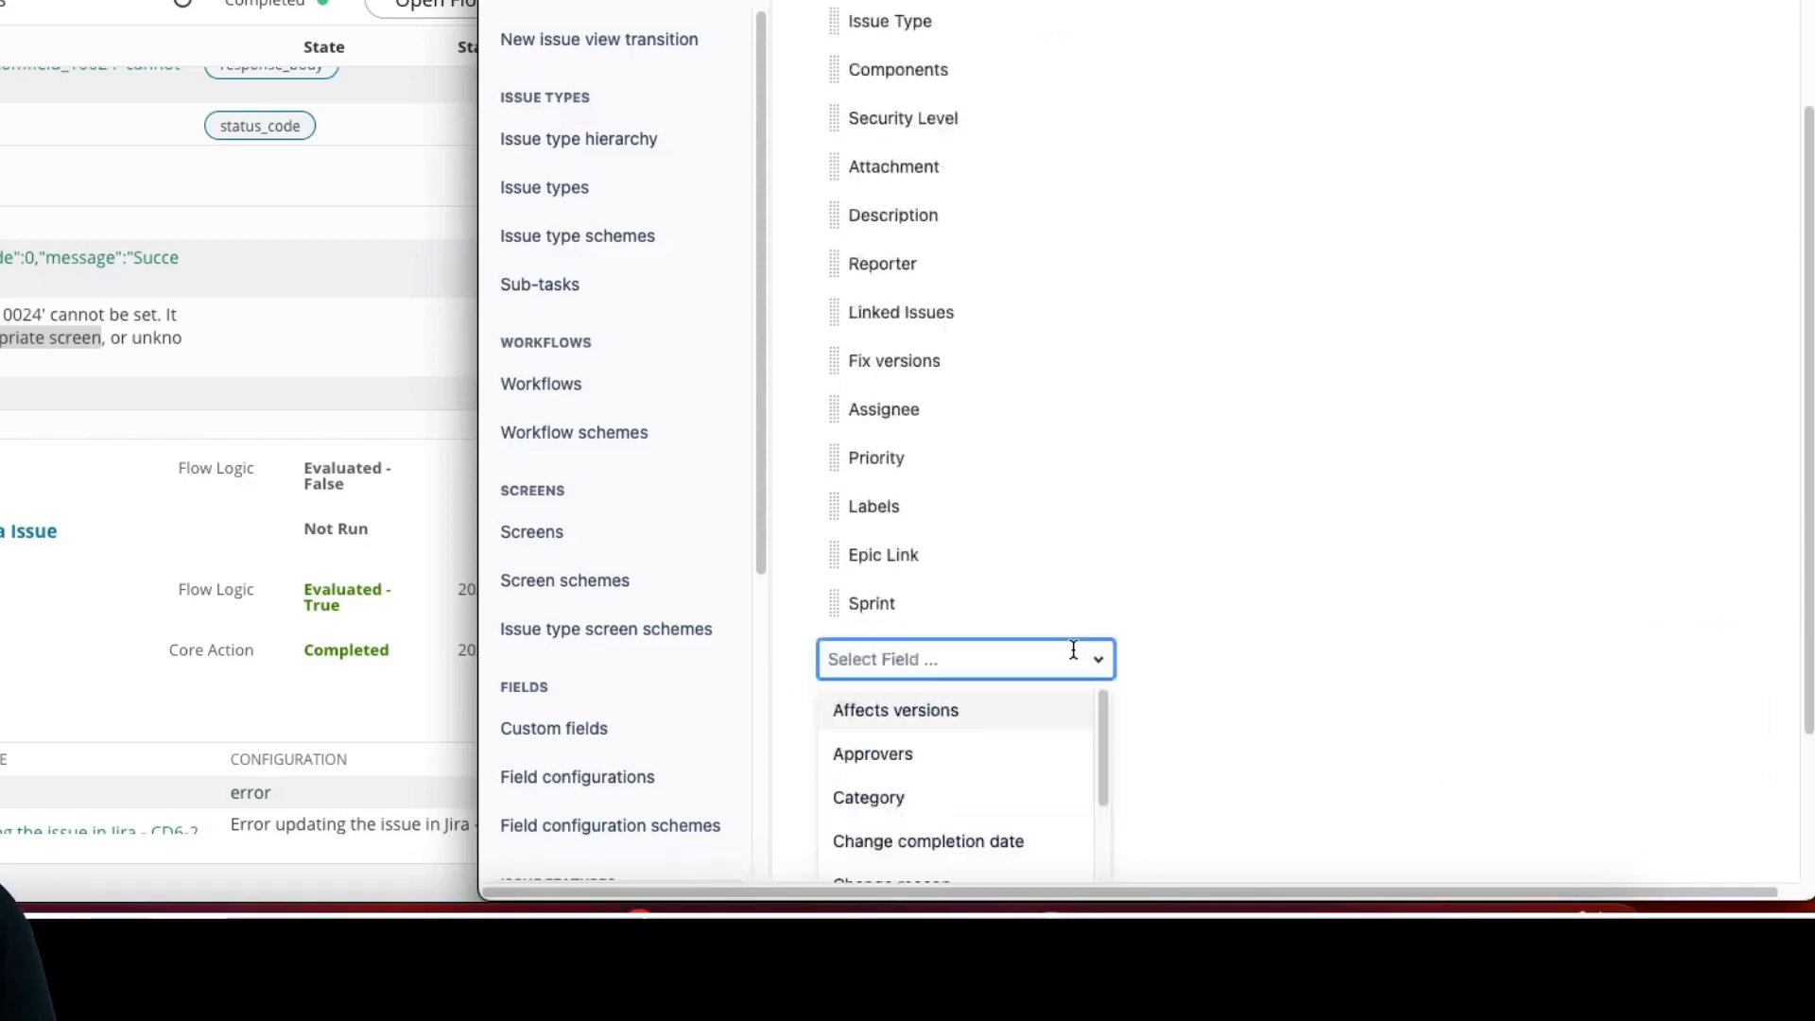
{"action": "scroll", "coordinate": [1035, 636], "scroll_direction": "down", "scroll_amount": 10}
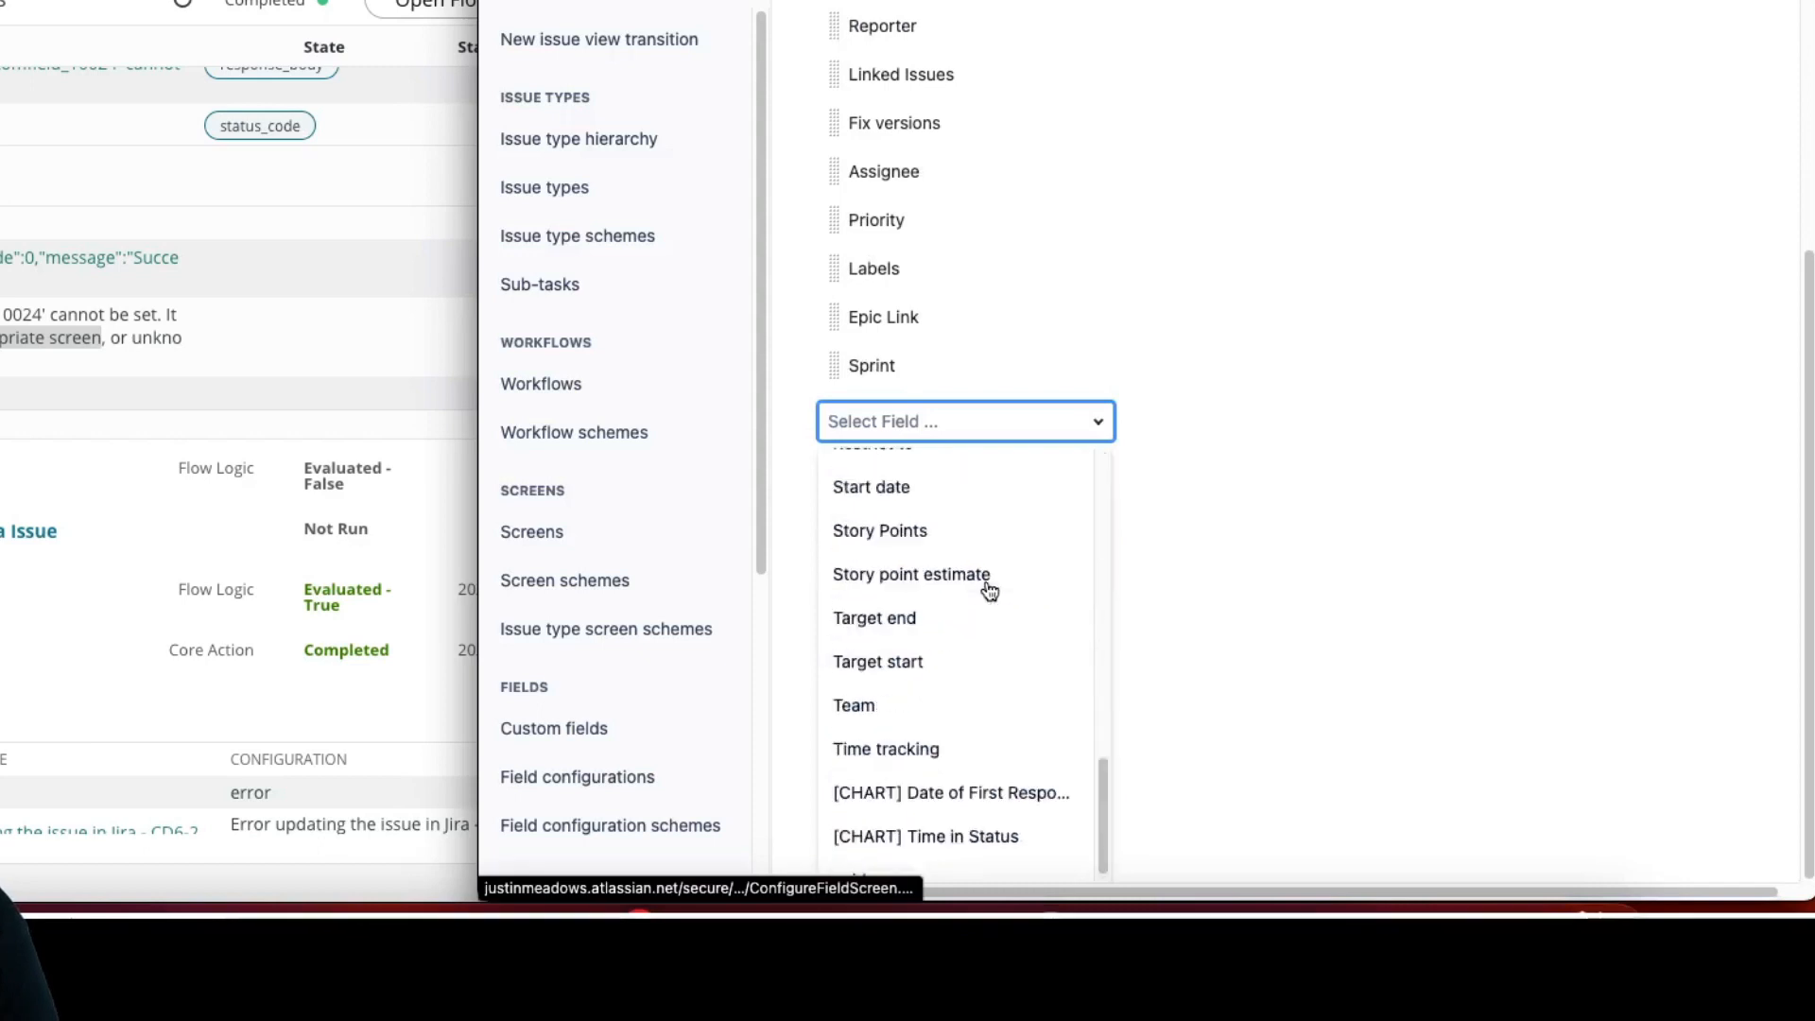
{"action": "left_click", "coordinate": [896, 520]}
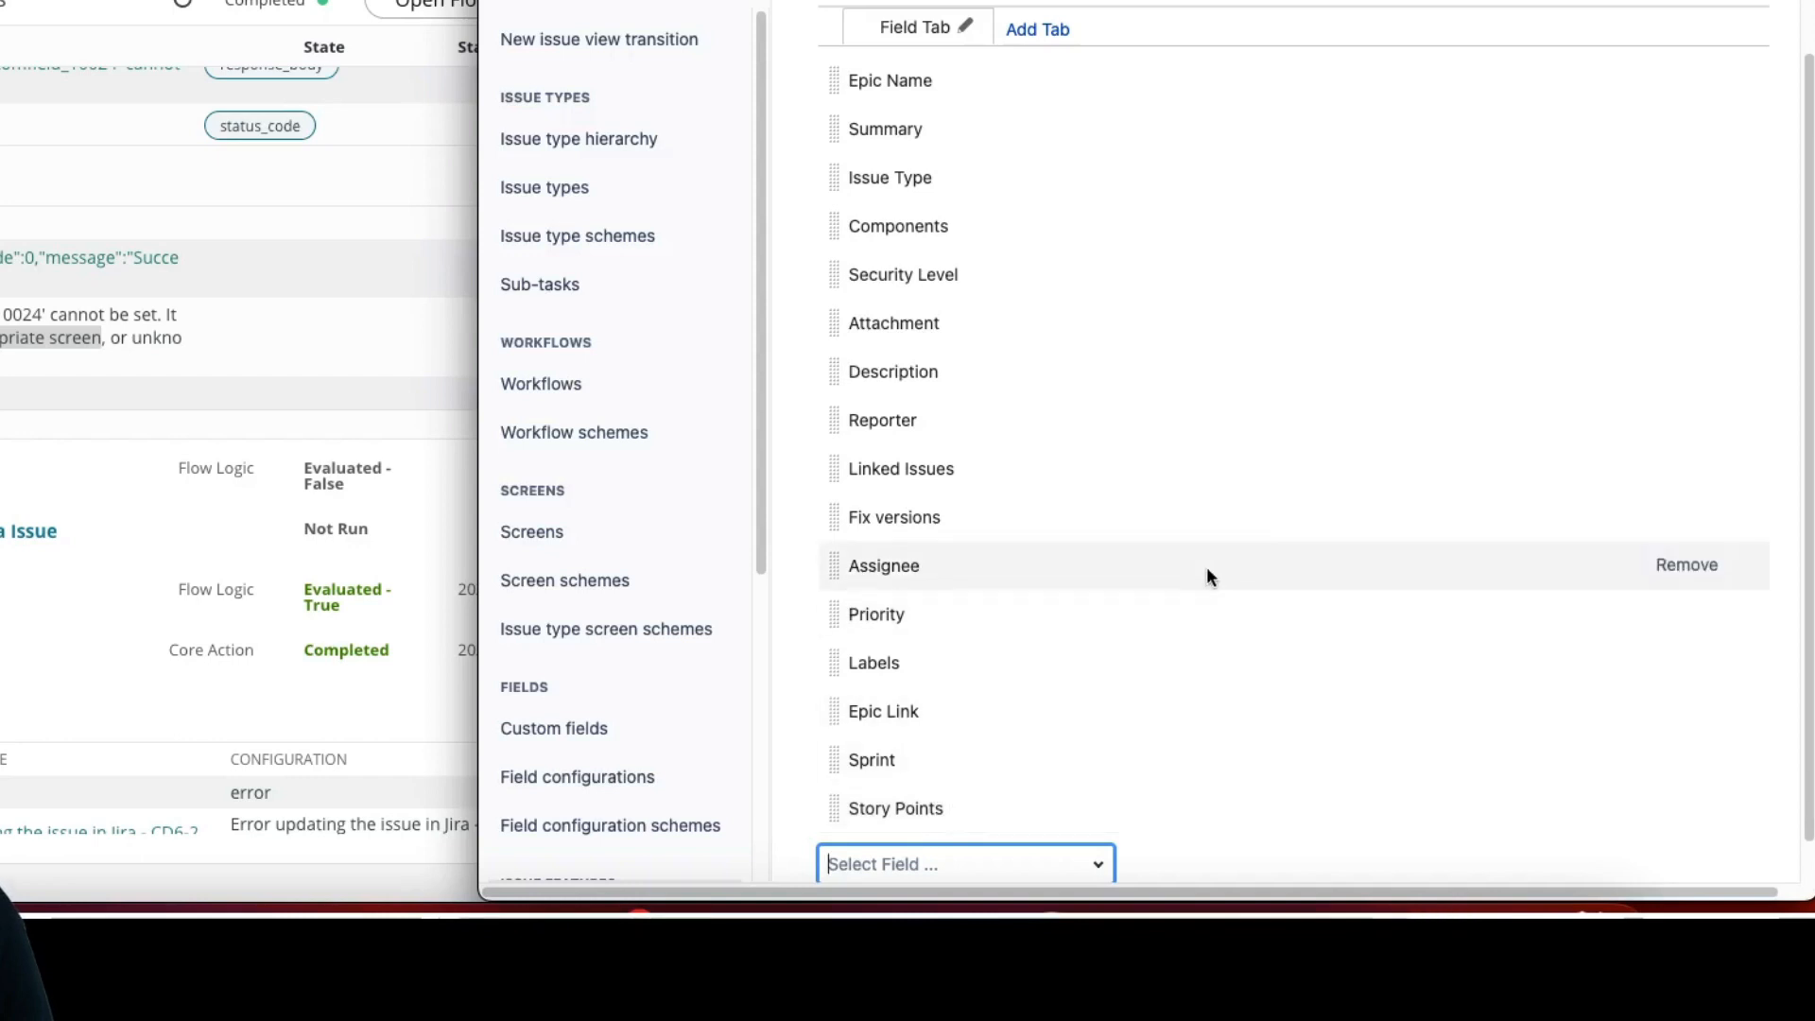
{"action": "scroll", "coordinate": [1207, 565], "scroll_direction": "down", "scroll_amount": 1}
{"action": "left_click", "coordinate": [1345, 866]}
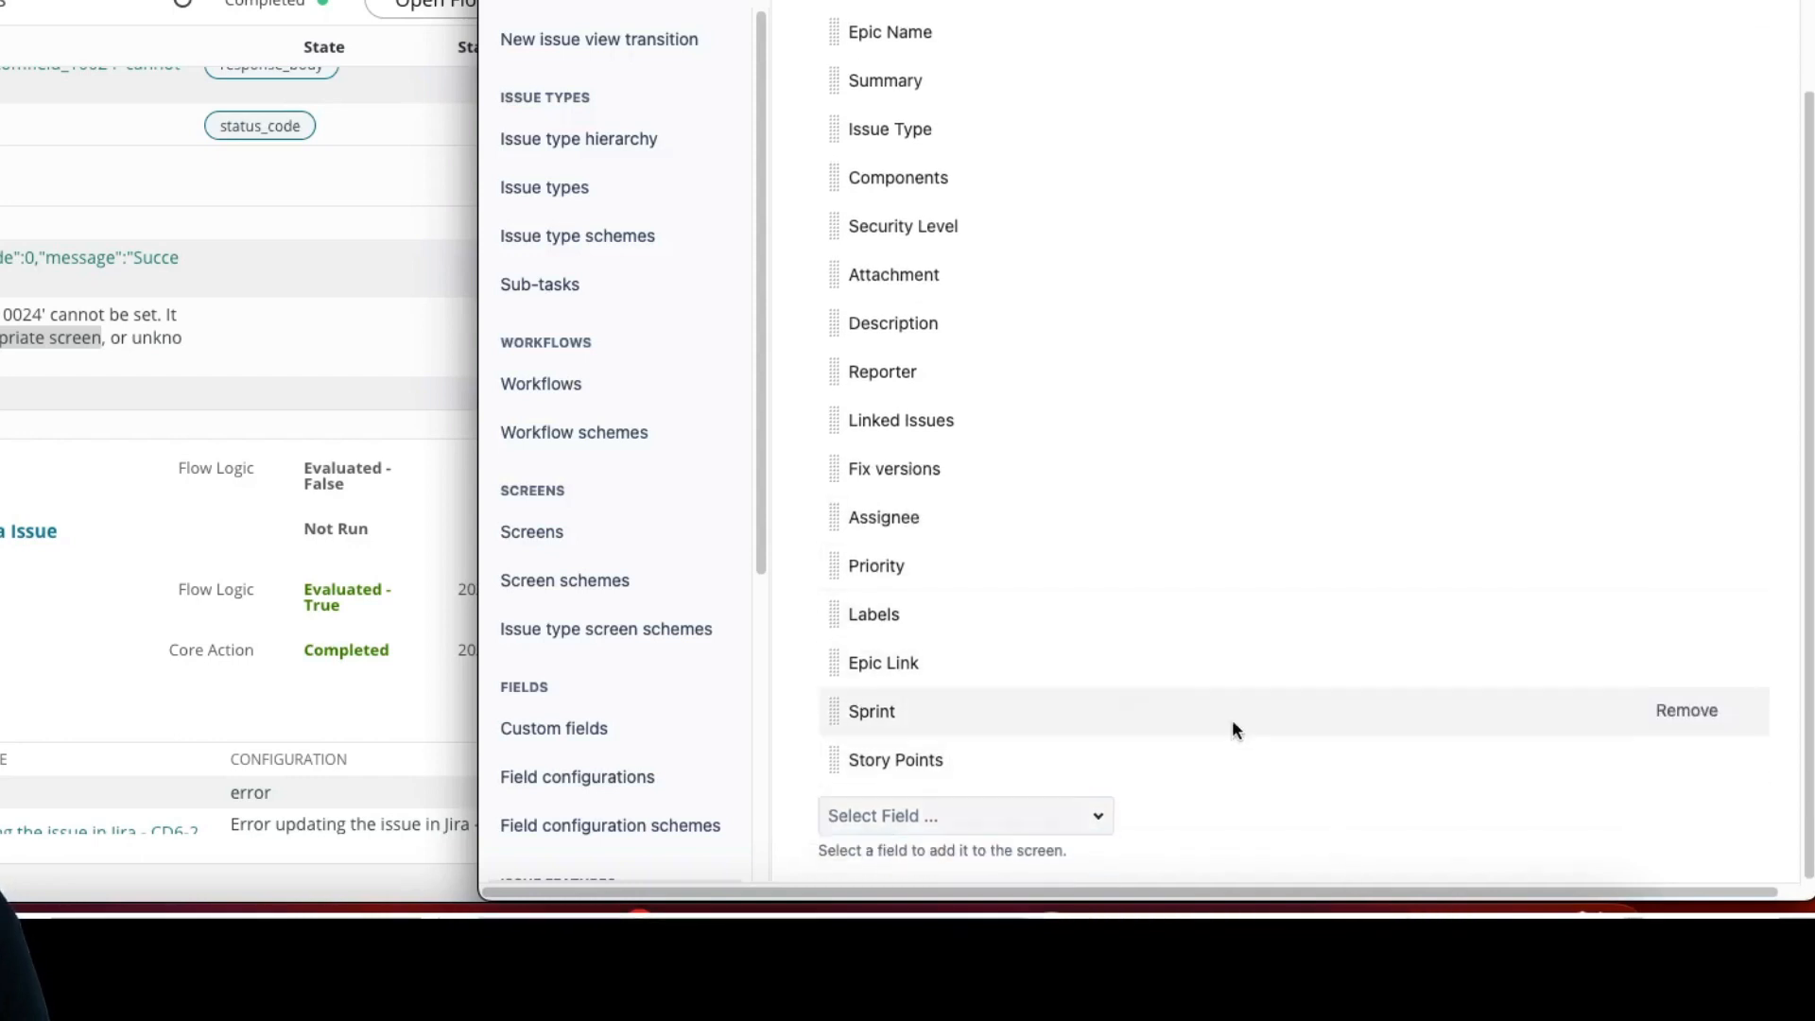
Open the CD6C: Scrum Default Issue Screen through its screen scheme and check its field list for Story Points
{"action": "left_click", "coordinate": [542, 536]}
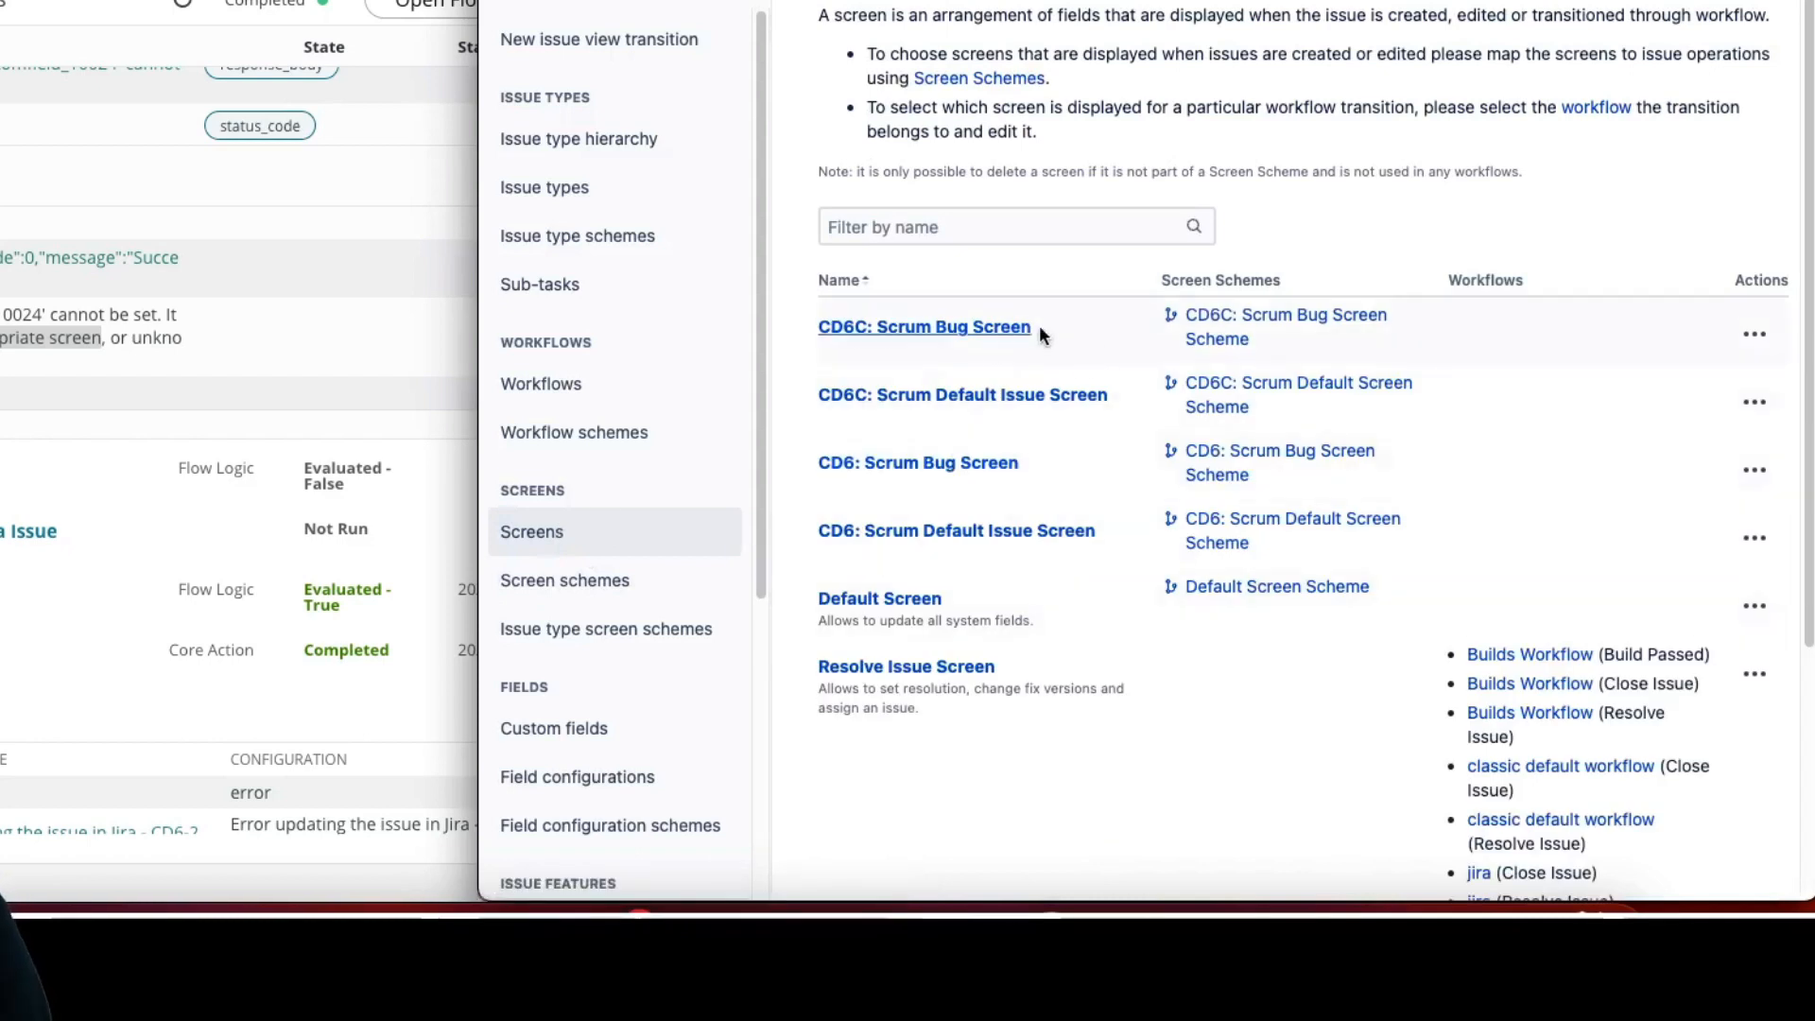
{"action": "left_click", "coordinate": [1297, 397]}
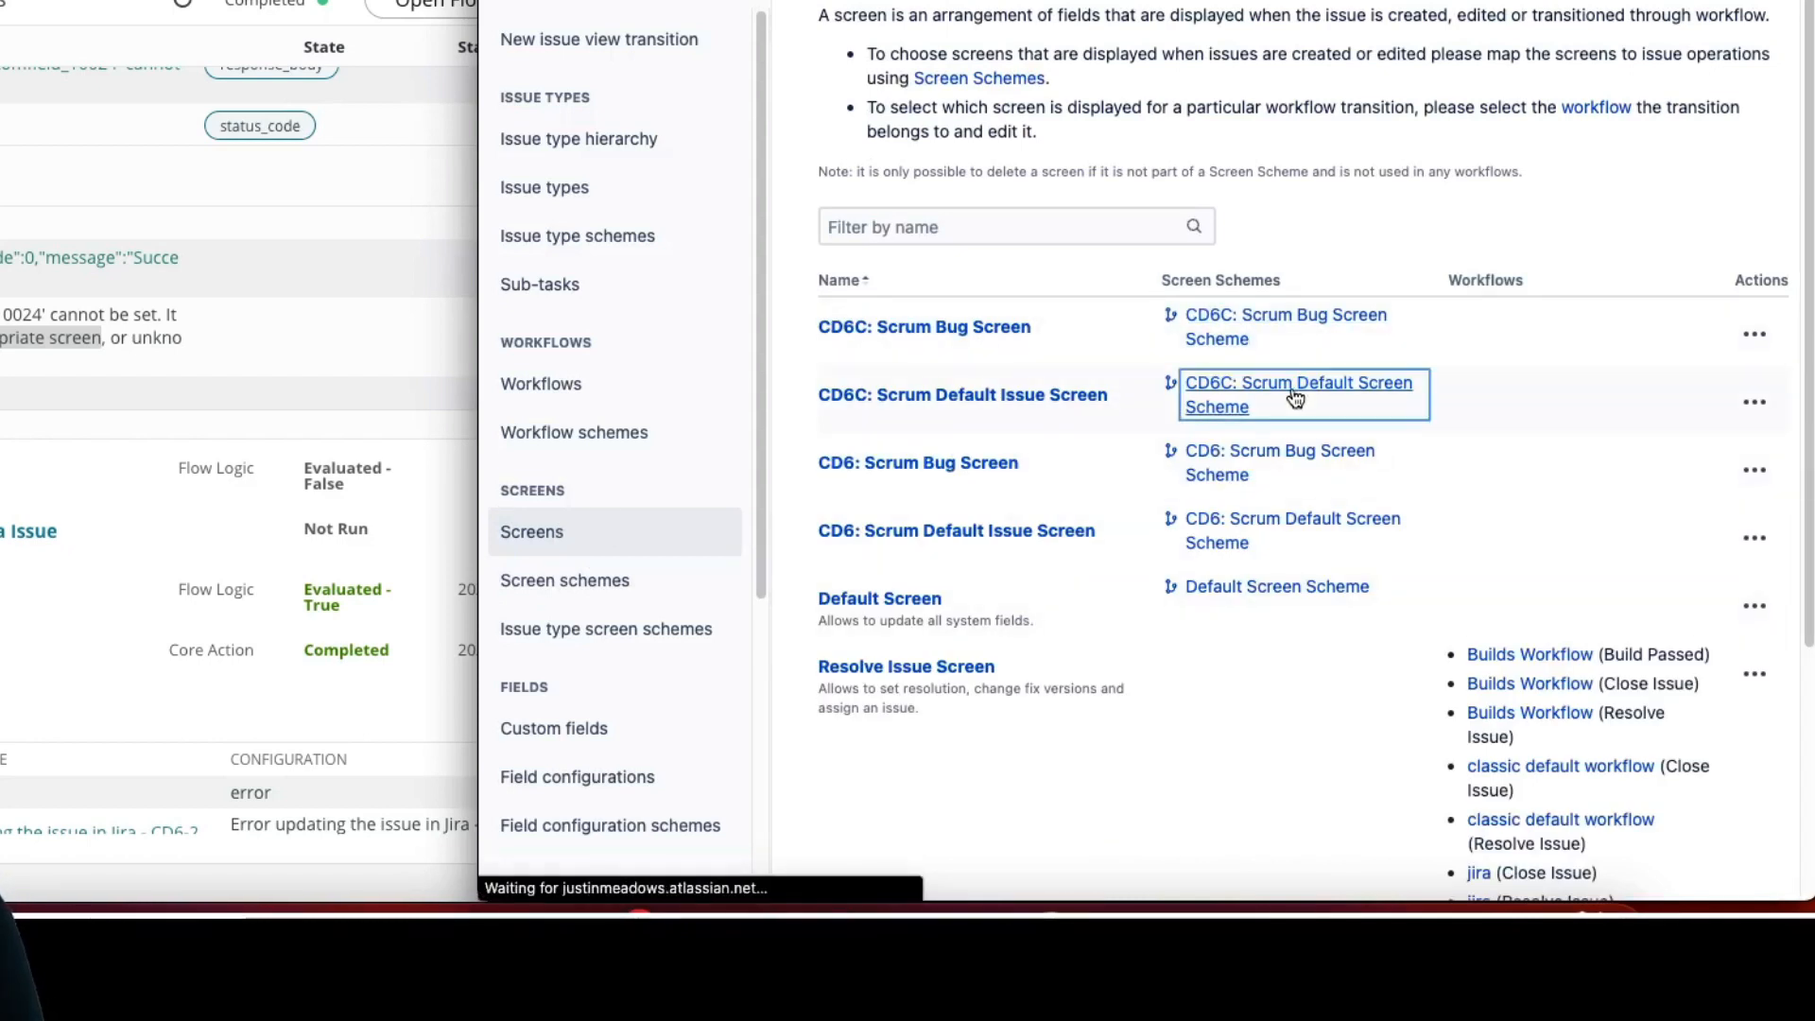
{"action": "left_click", "coordinate": [1114, 507]}
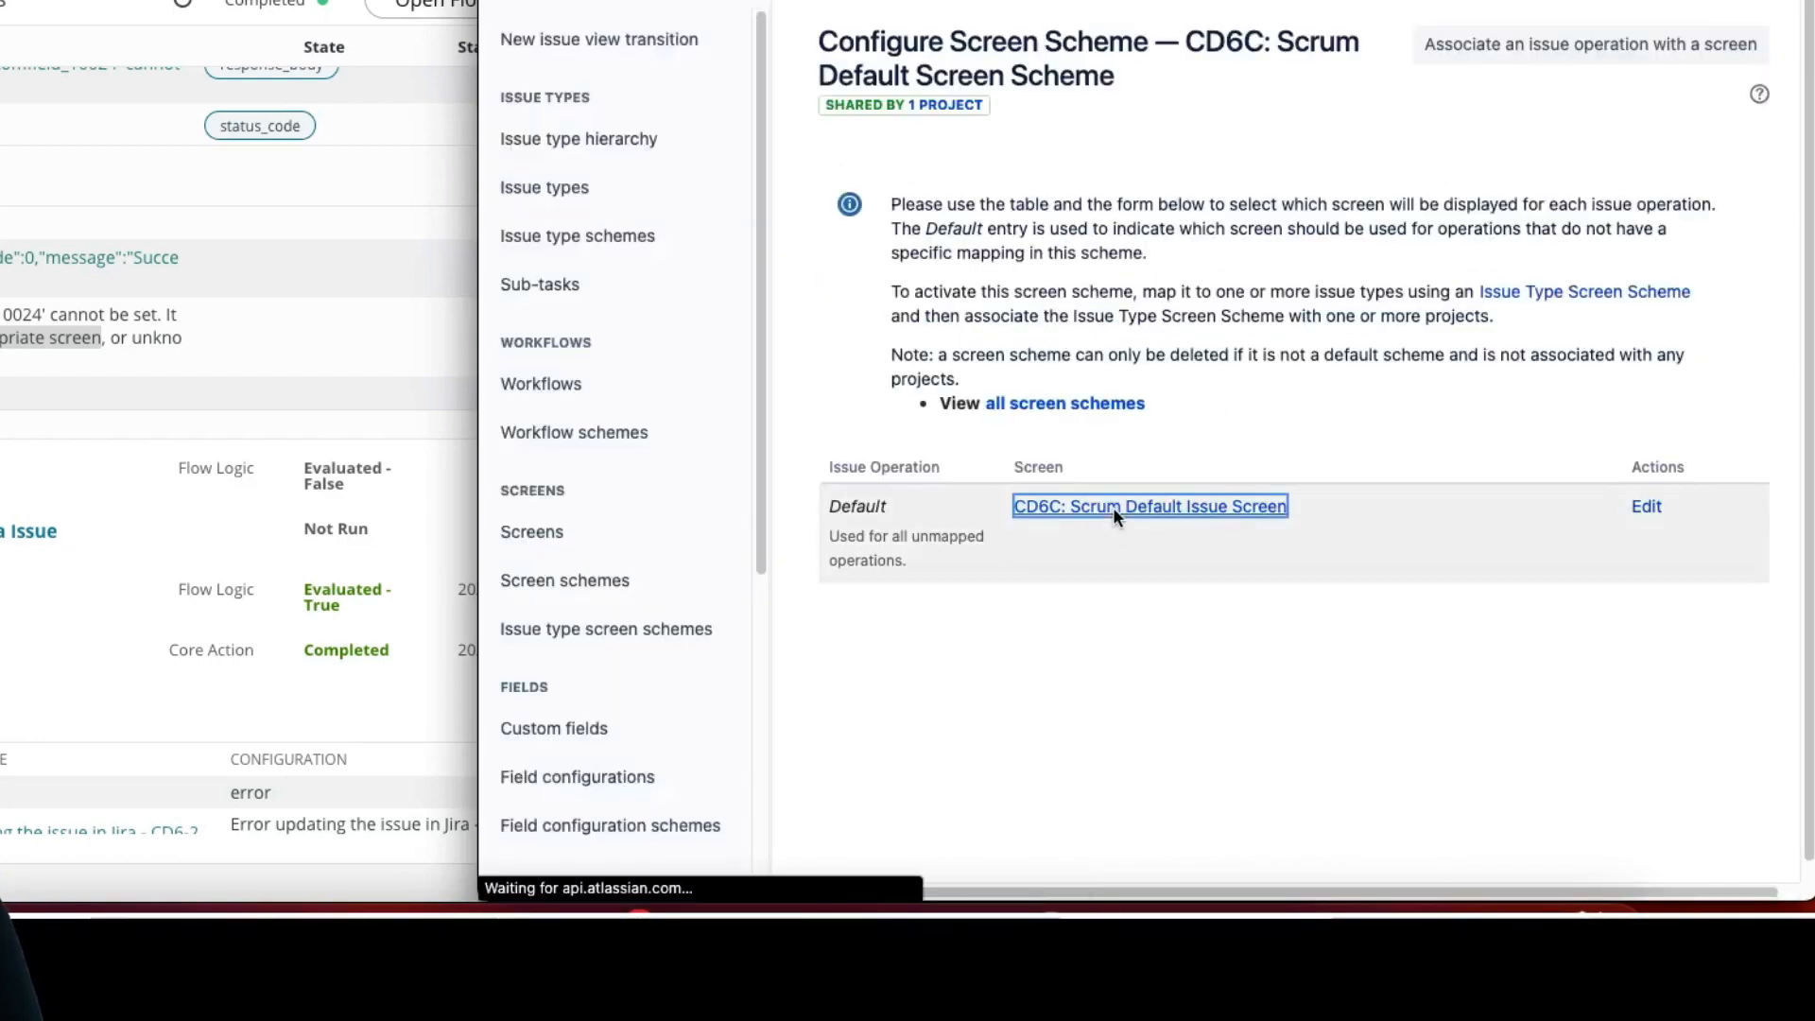
{"action": "scroll", "coordinate": [1114, 514], "scroll_direction": "down", "scroll_amount": 3}
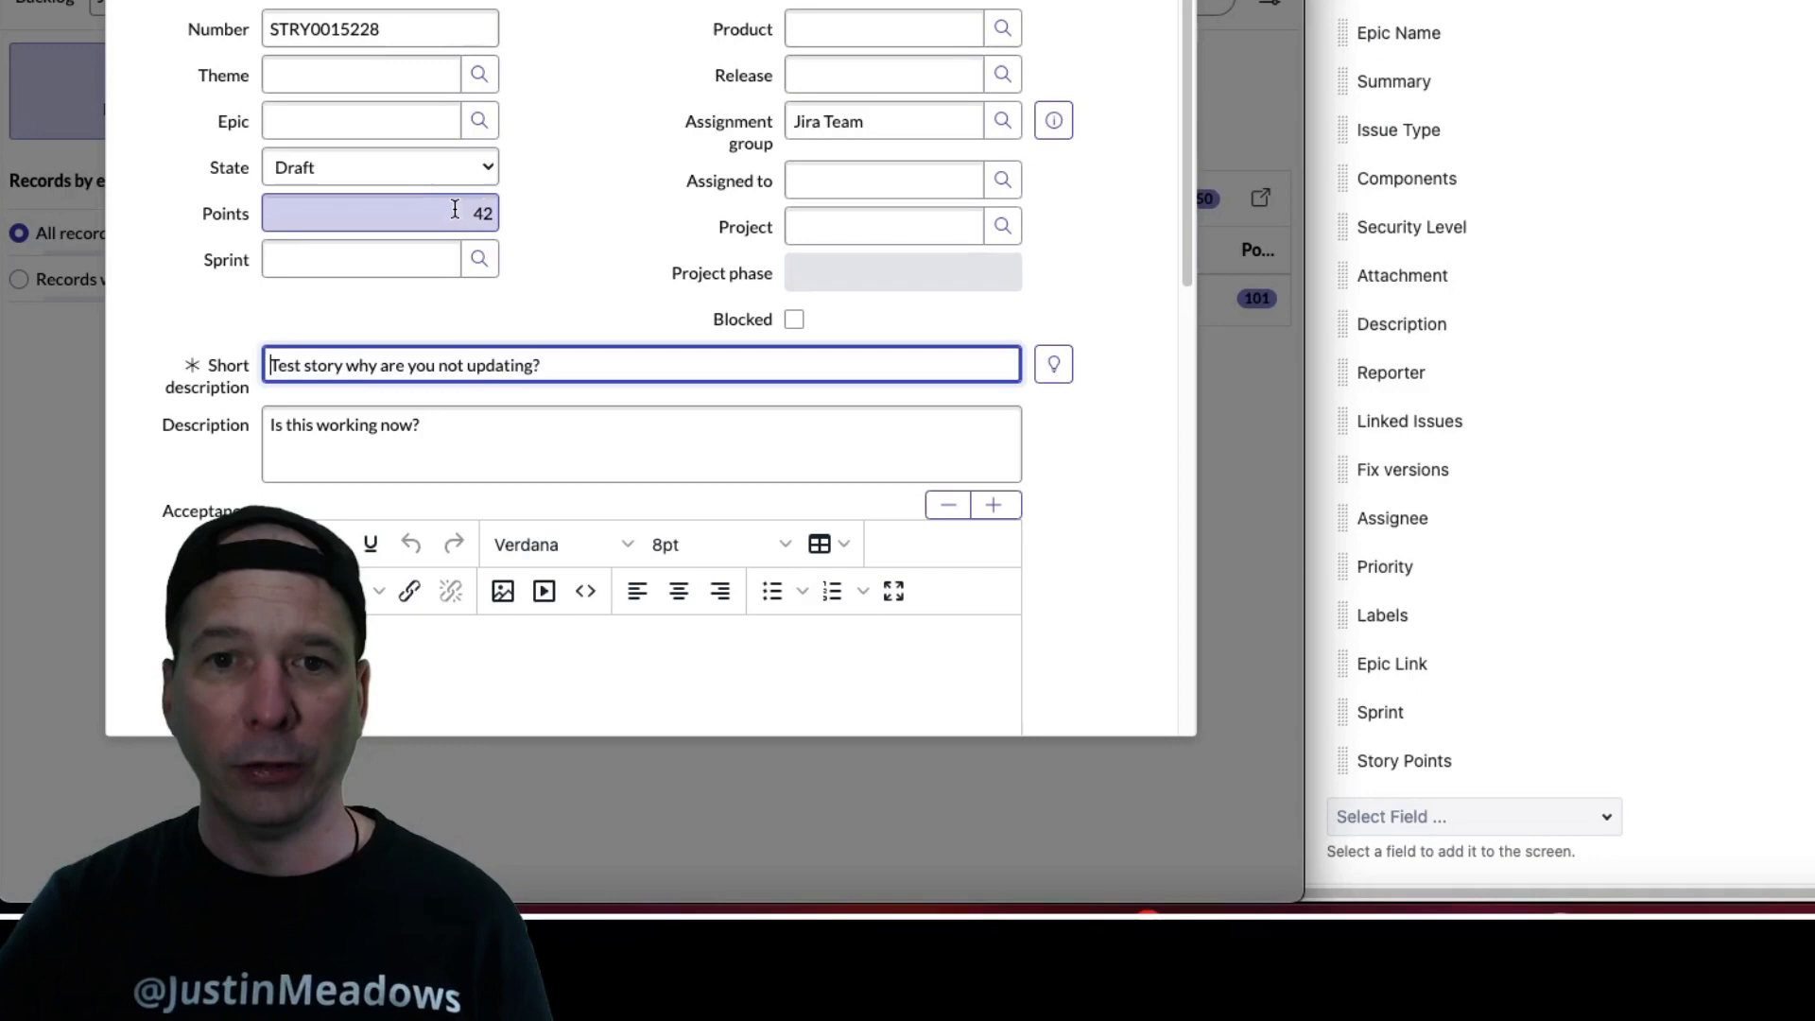
Switch to the ServiceNow story "Test story why are you not updating?", set its Points to 99 and save it
{"action": "left_click", "coordinate": [455, 209]}
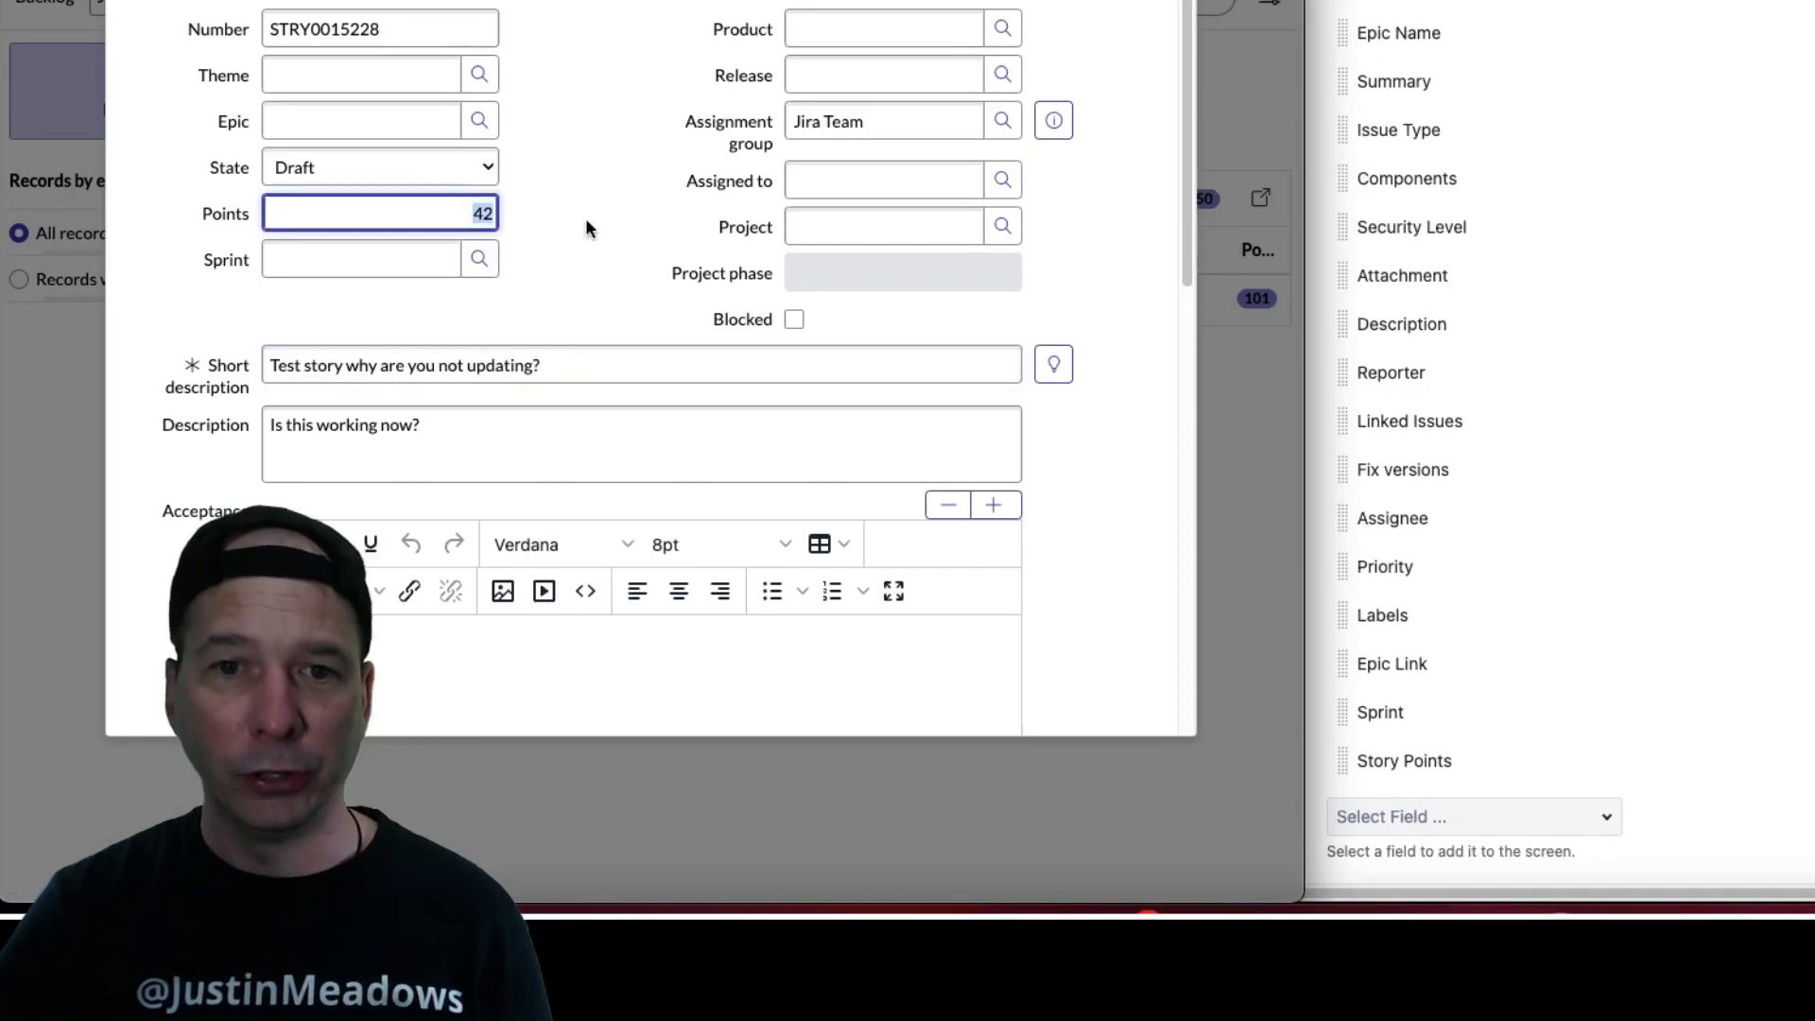
{"action": "type", "text": "99"}
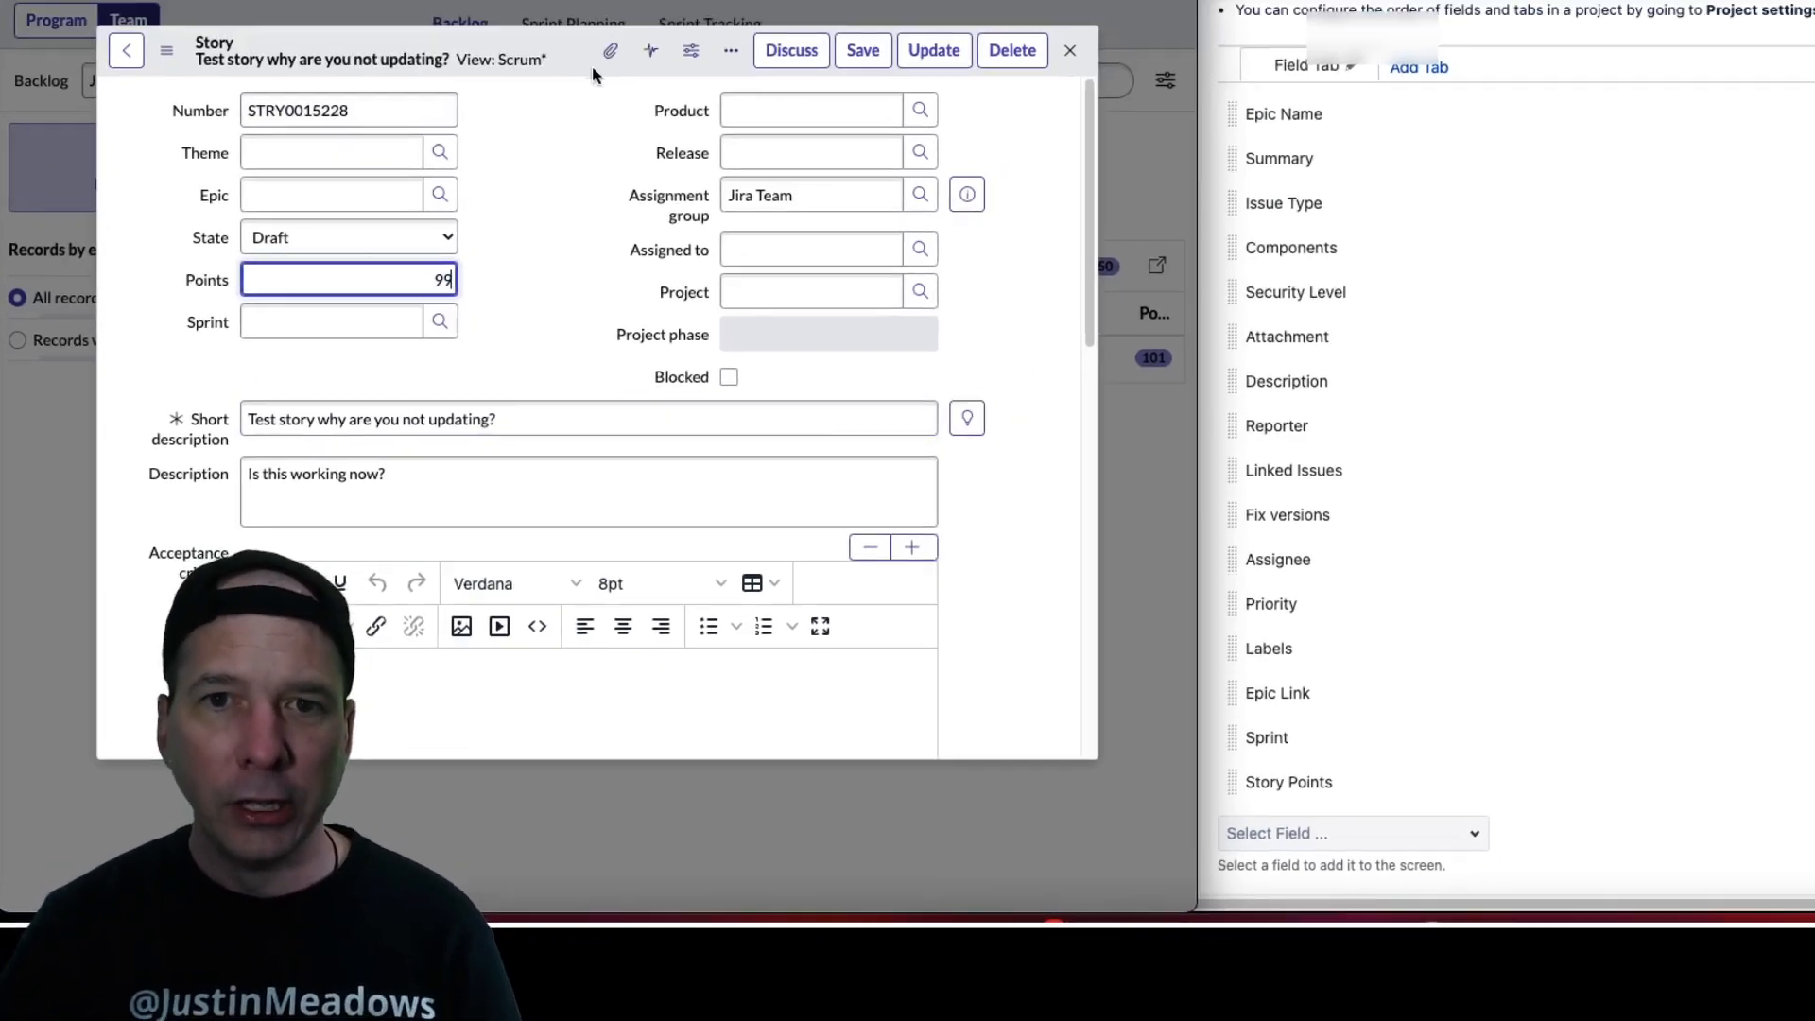
{"action": "right_click", "coordinate": [490, 204]}
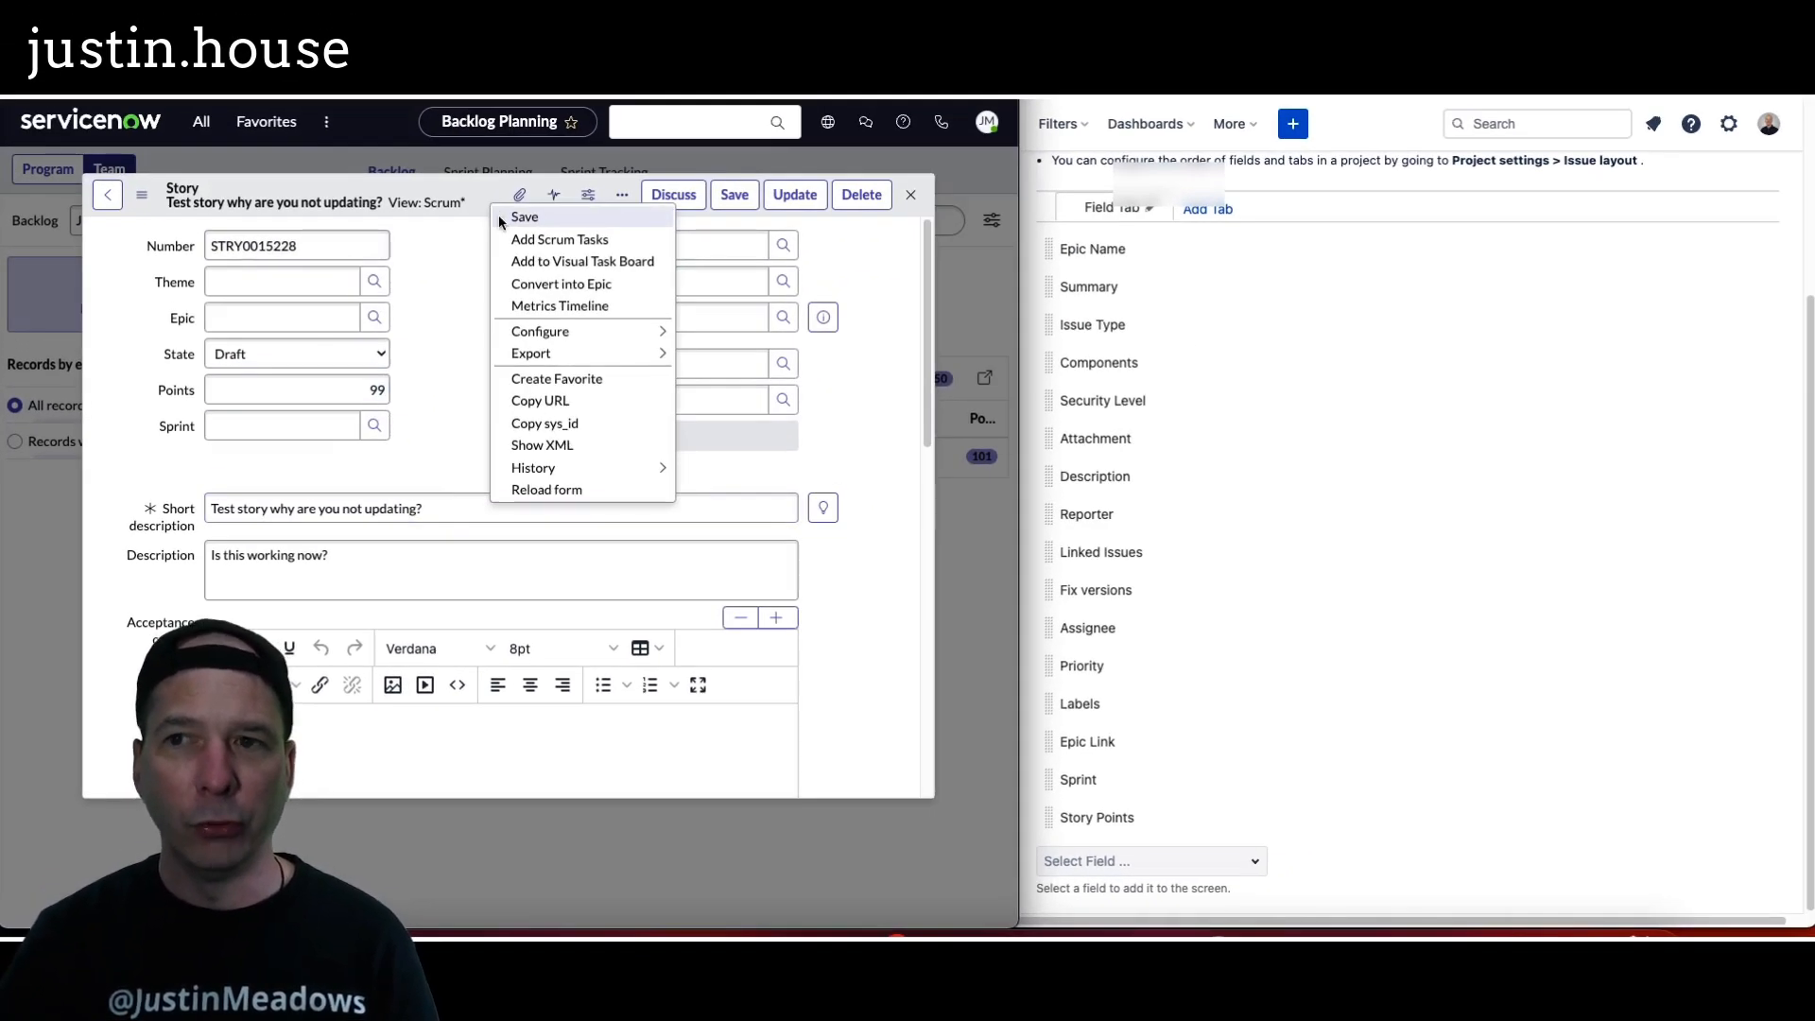
{"action": "left_click", "coordinate": [497, 214]}
Switch to the CD6 board's backlog in Jira and check the Story Points of issue CD6-28 in the list and details
{"action": "left_click", "coordinate": [1343, 121]}
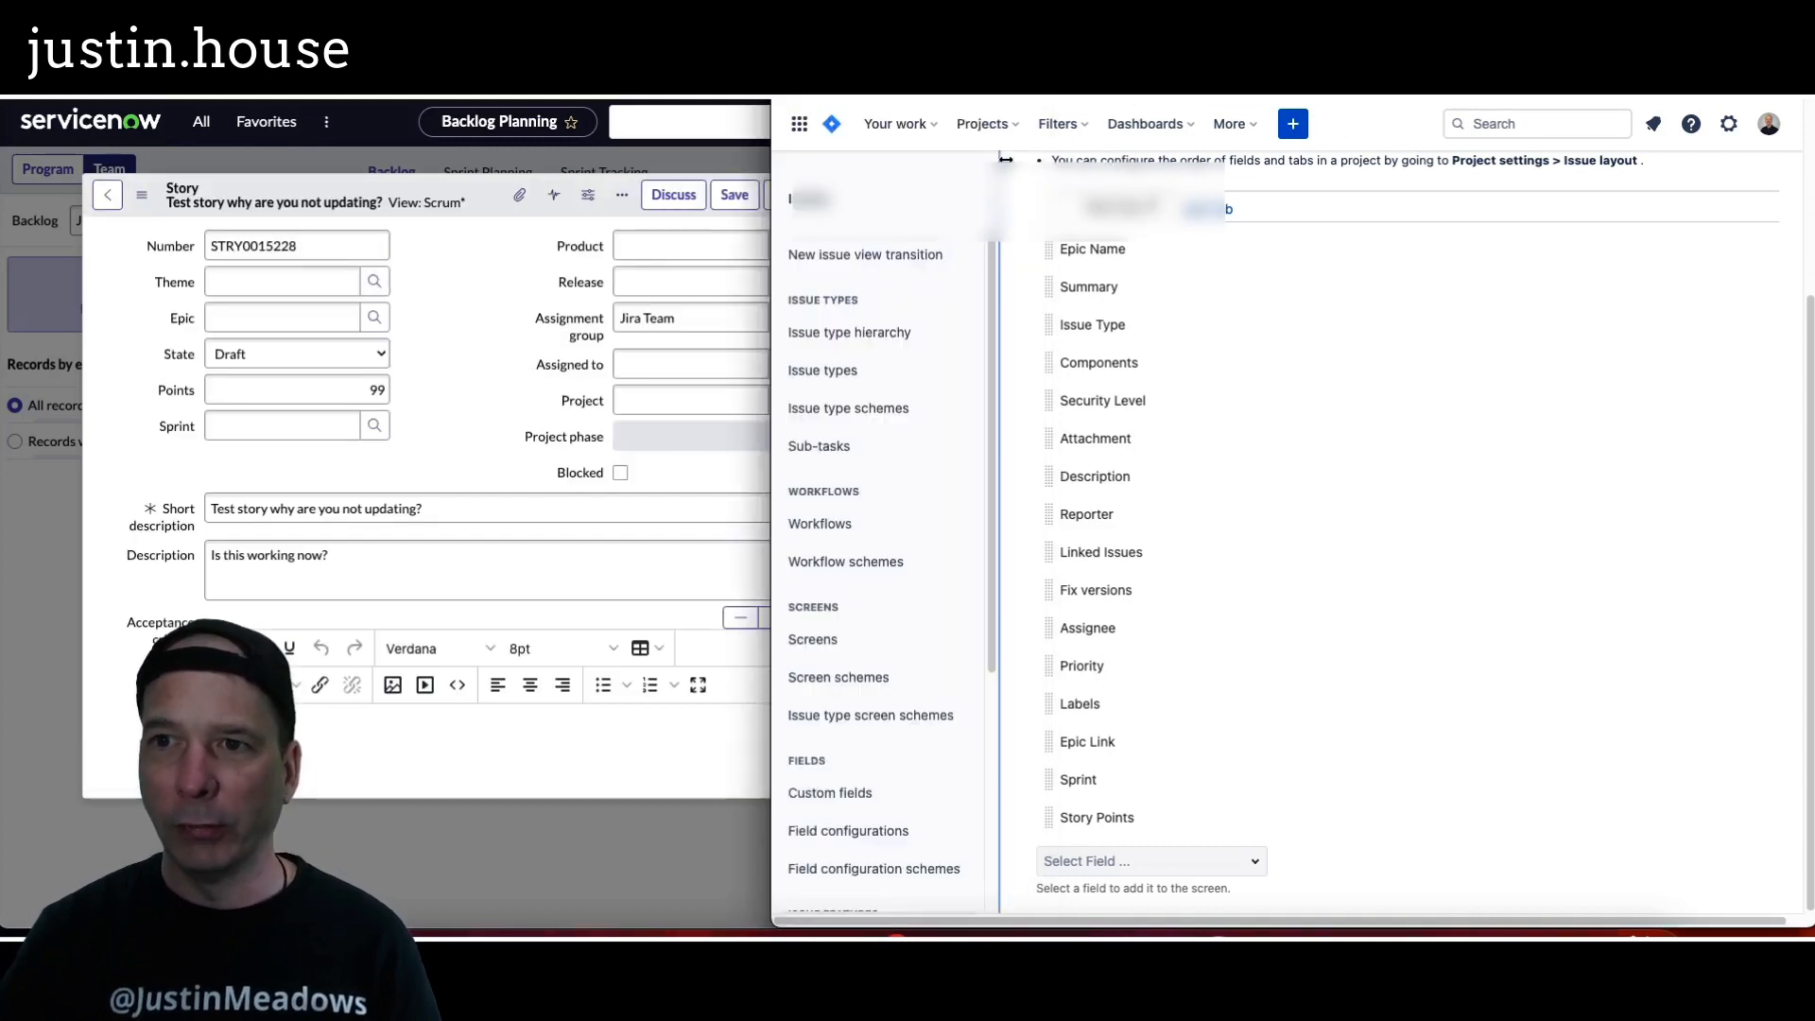
{"action": "left_click", "coordinate": [982, 124]}
{"action": "left_click", "coordinate": [1068, 205]}
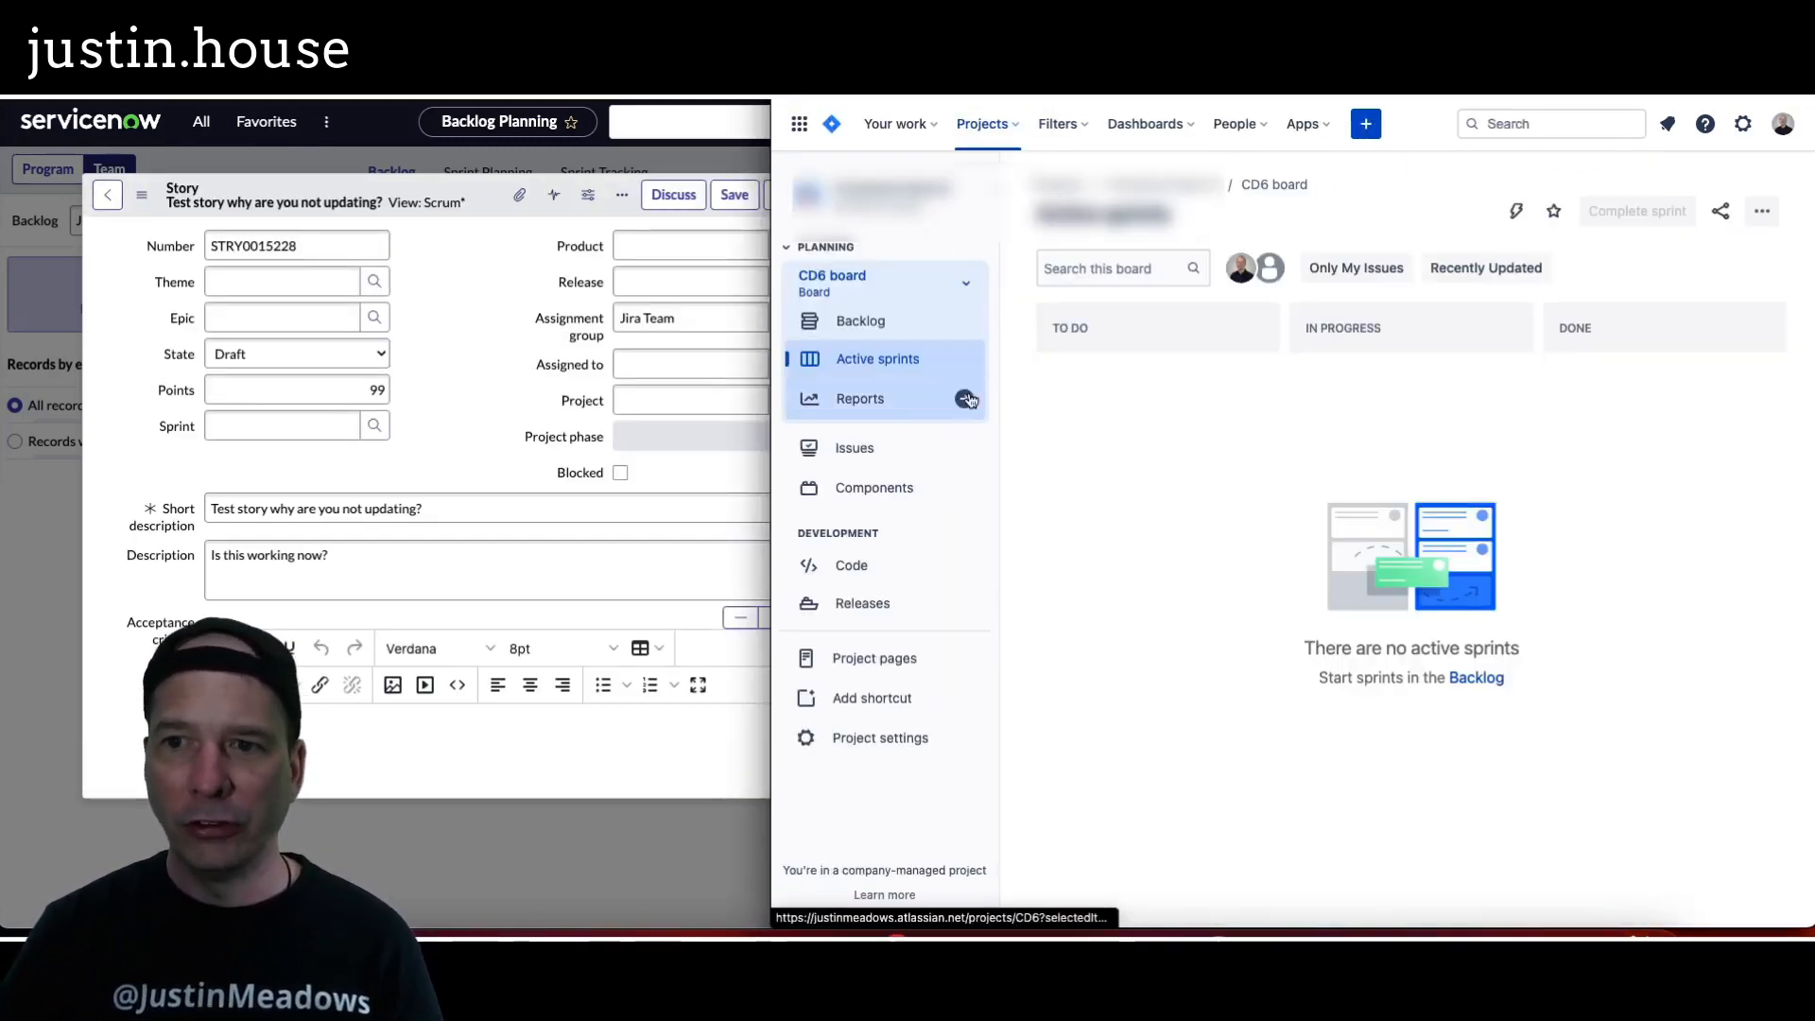
{"action": "left_click", "coordinate": [860, 322]}
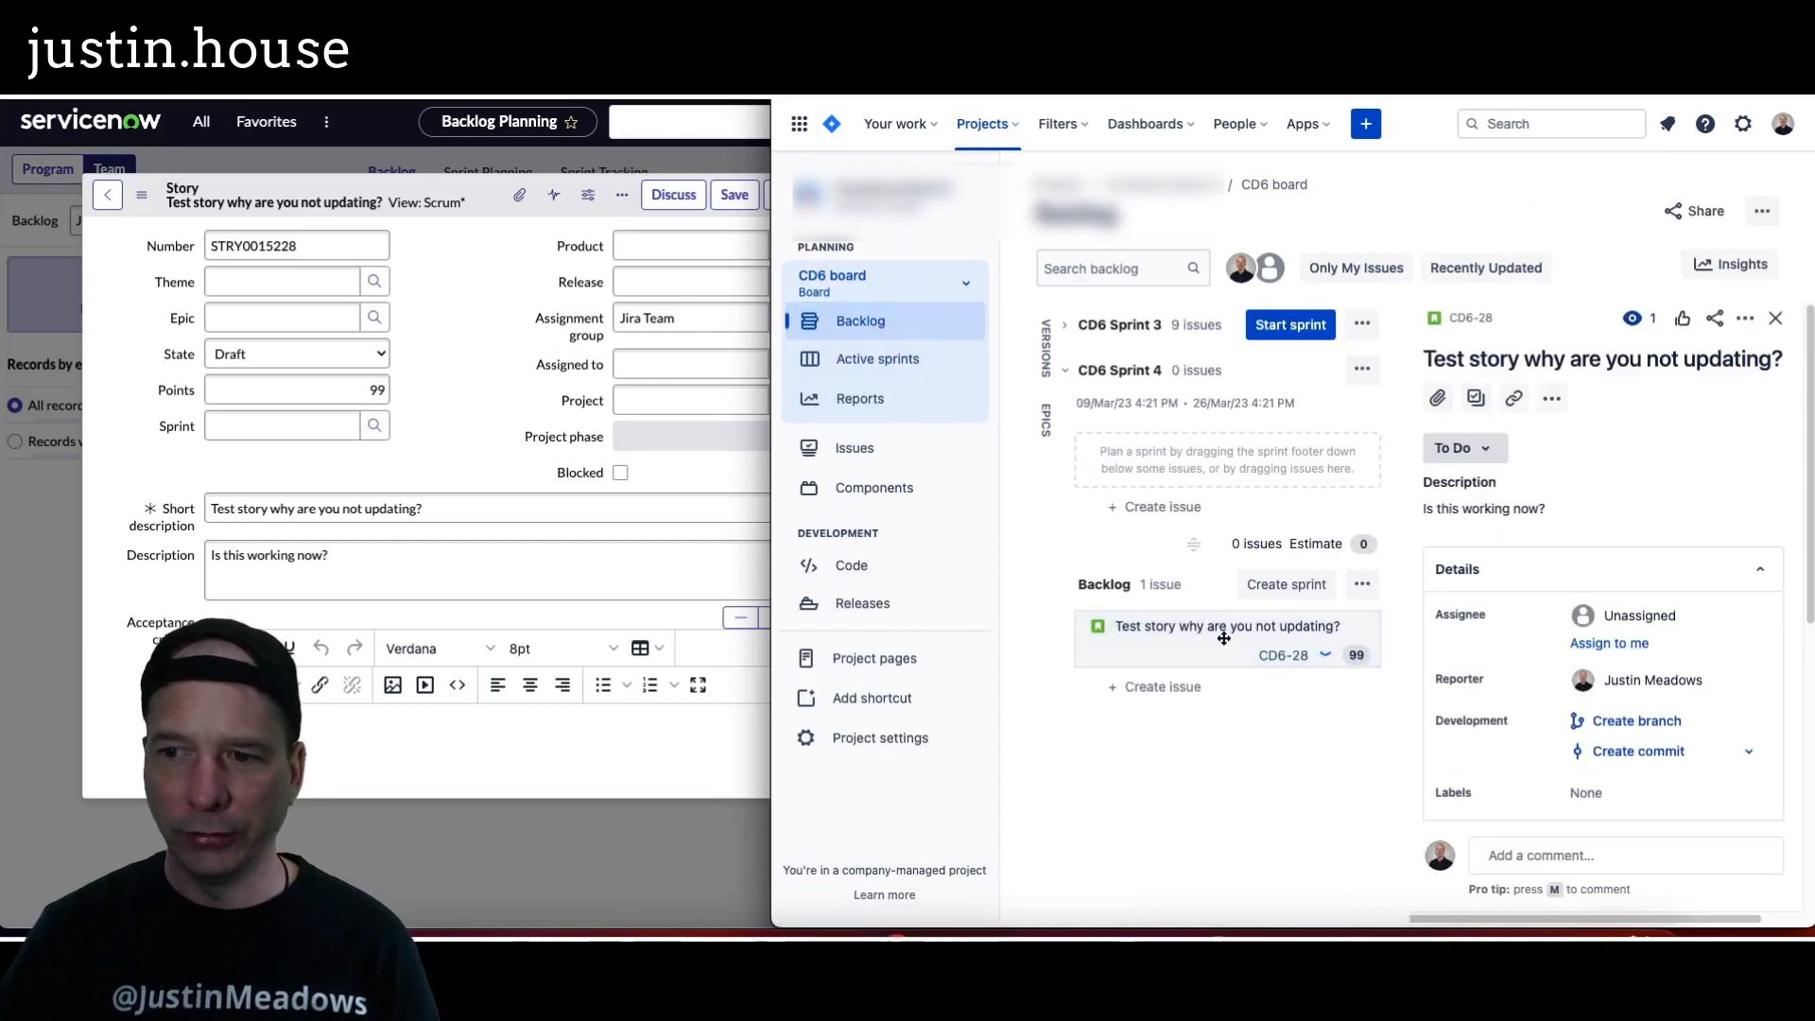
{"action": "left_click", "coordinate": [1223, 639]}
{"action": "scroll", "coordinate": [1512, 568], "scroll_direction": "down", "scroll_amount": 4}
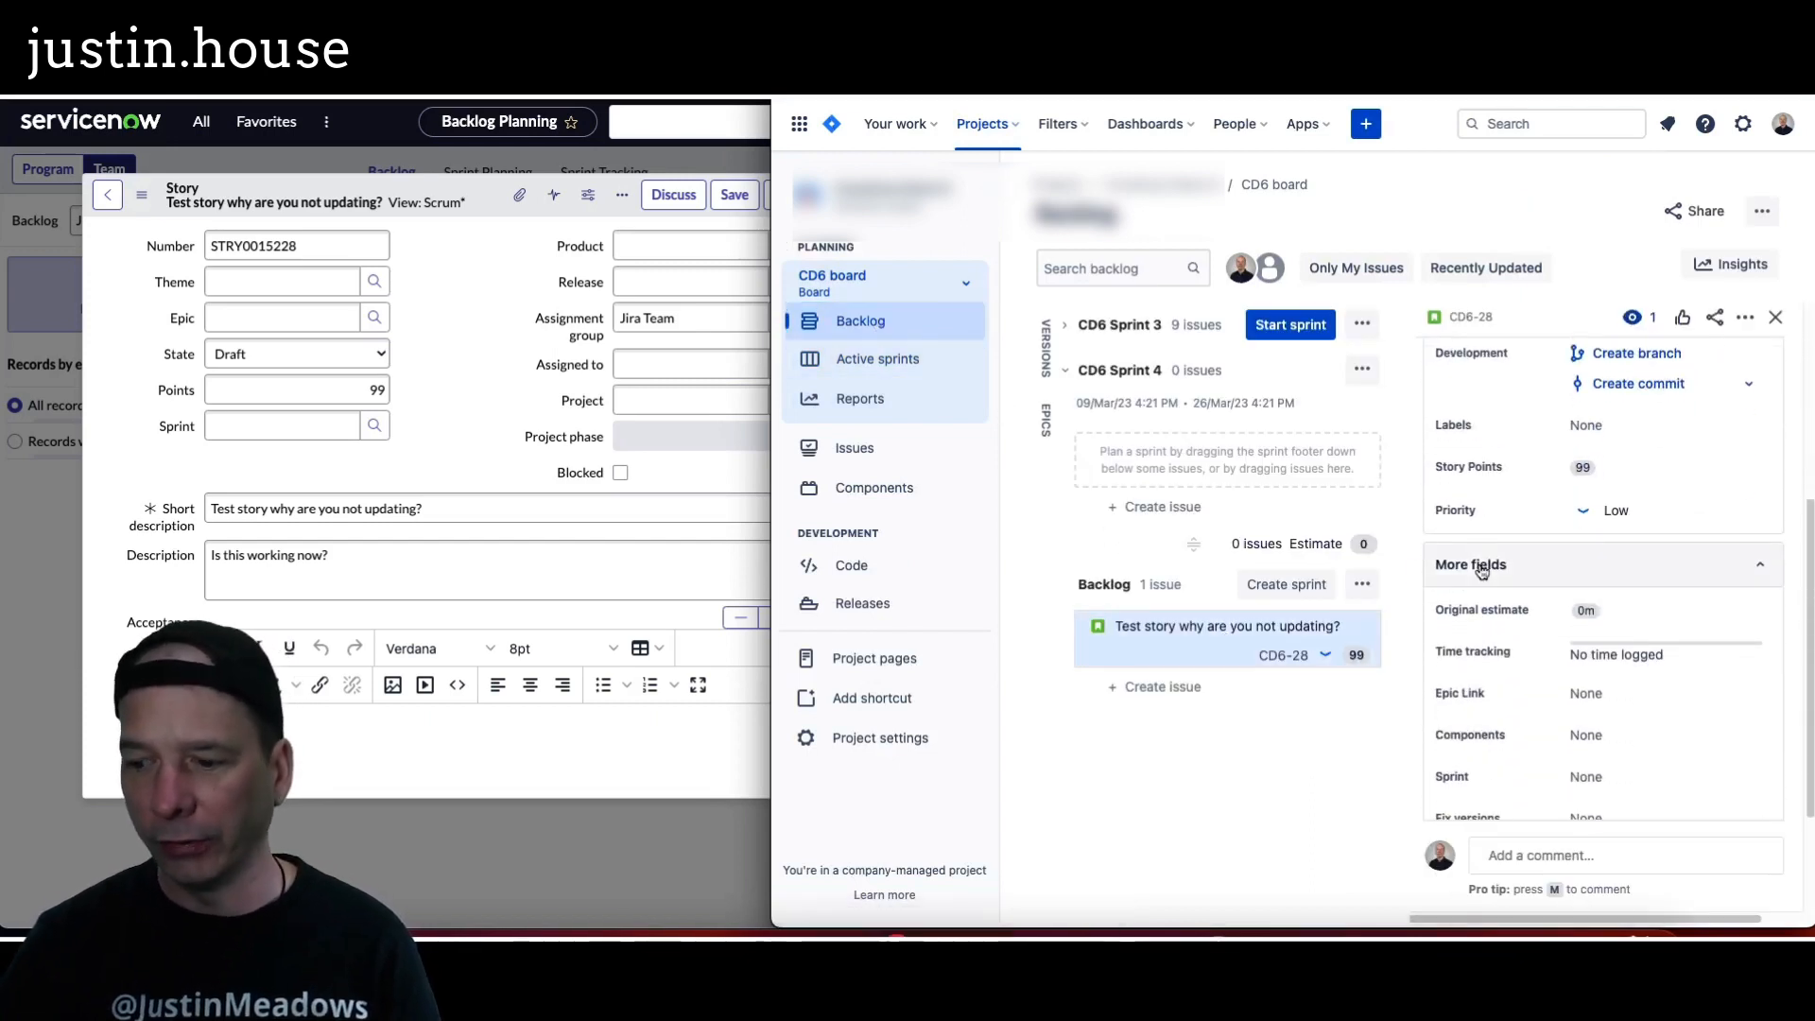
{"action": "left_click_drag", "start_coordinate": [1326, 635], "coordinate": [1390, 677]}
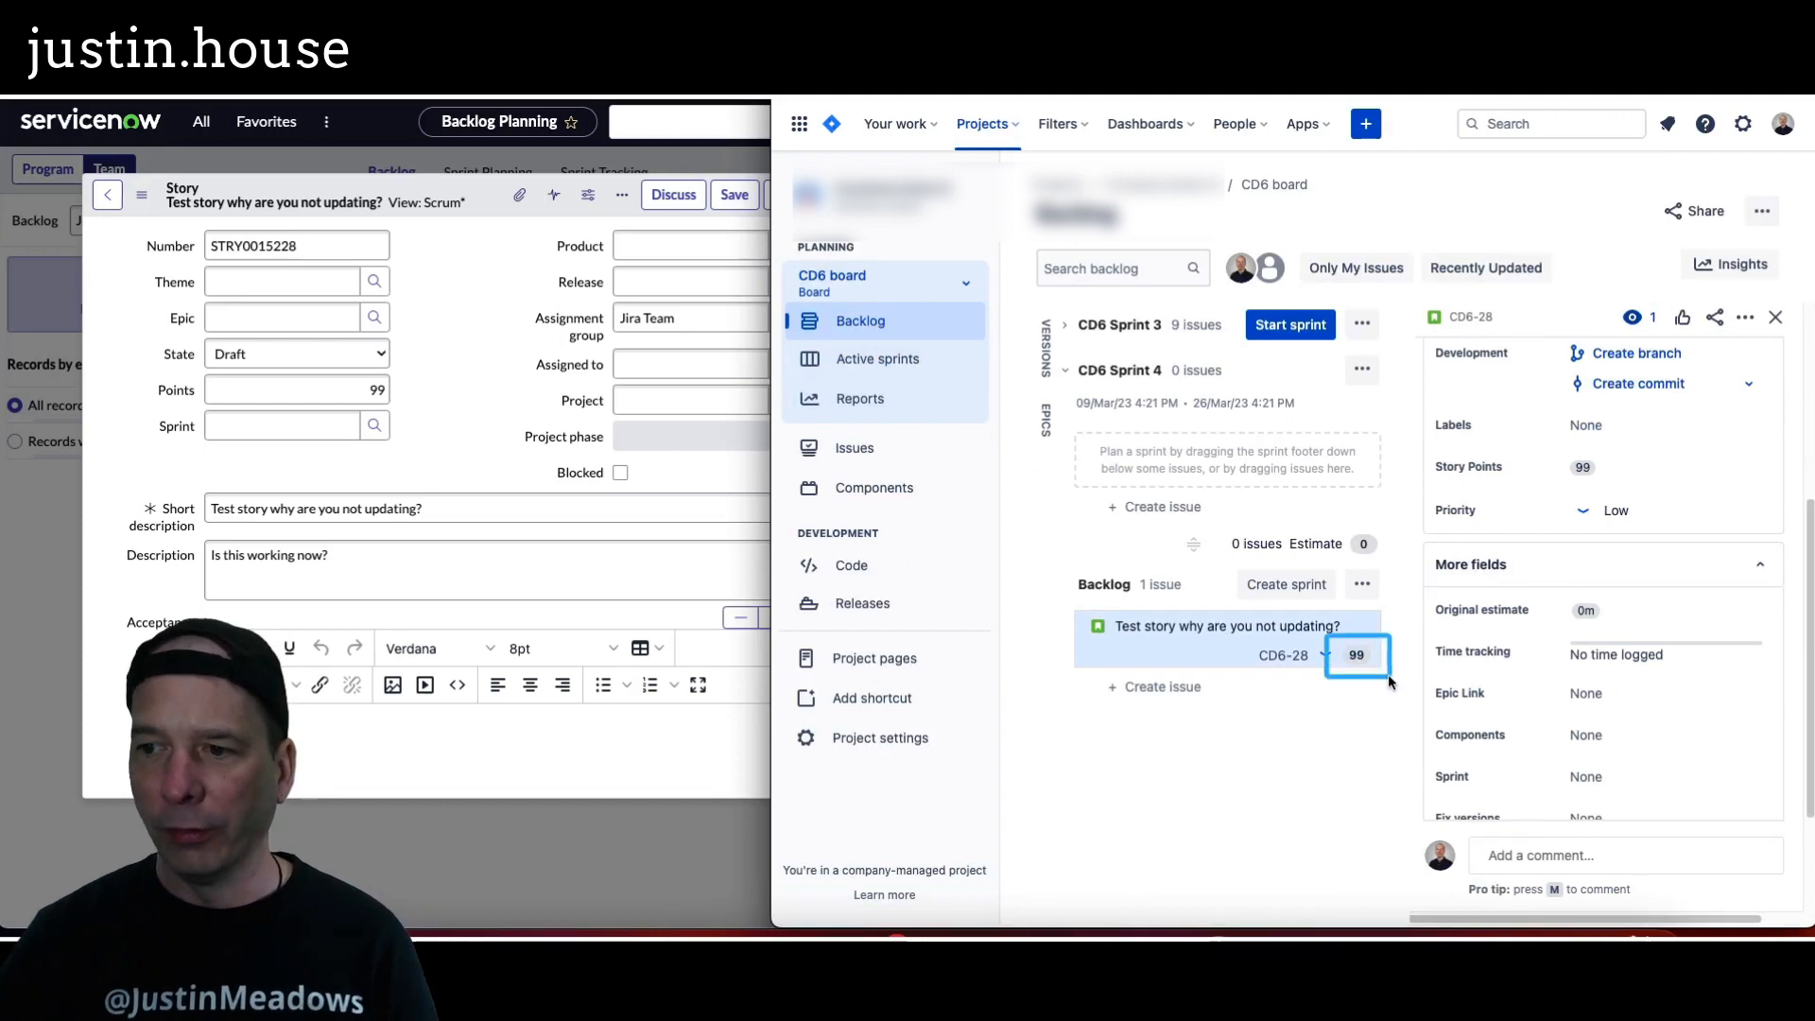
{"action": "left_click_drag", "start_coordinate": [1543, 435], "coordinate": [1624, 506]}
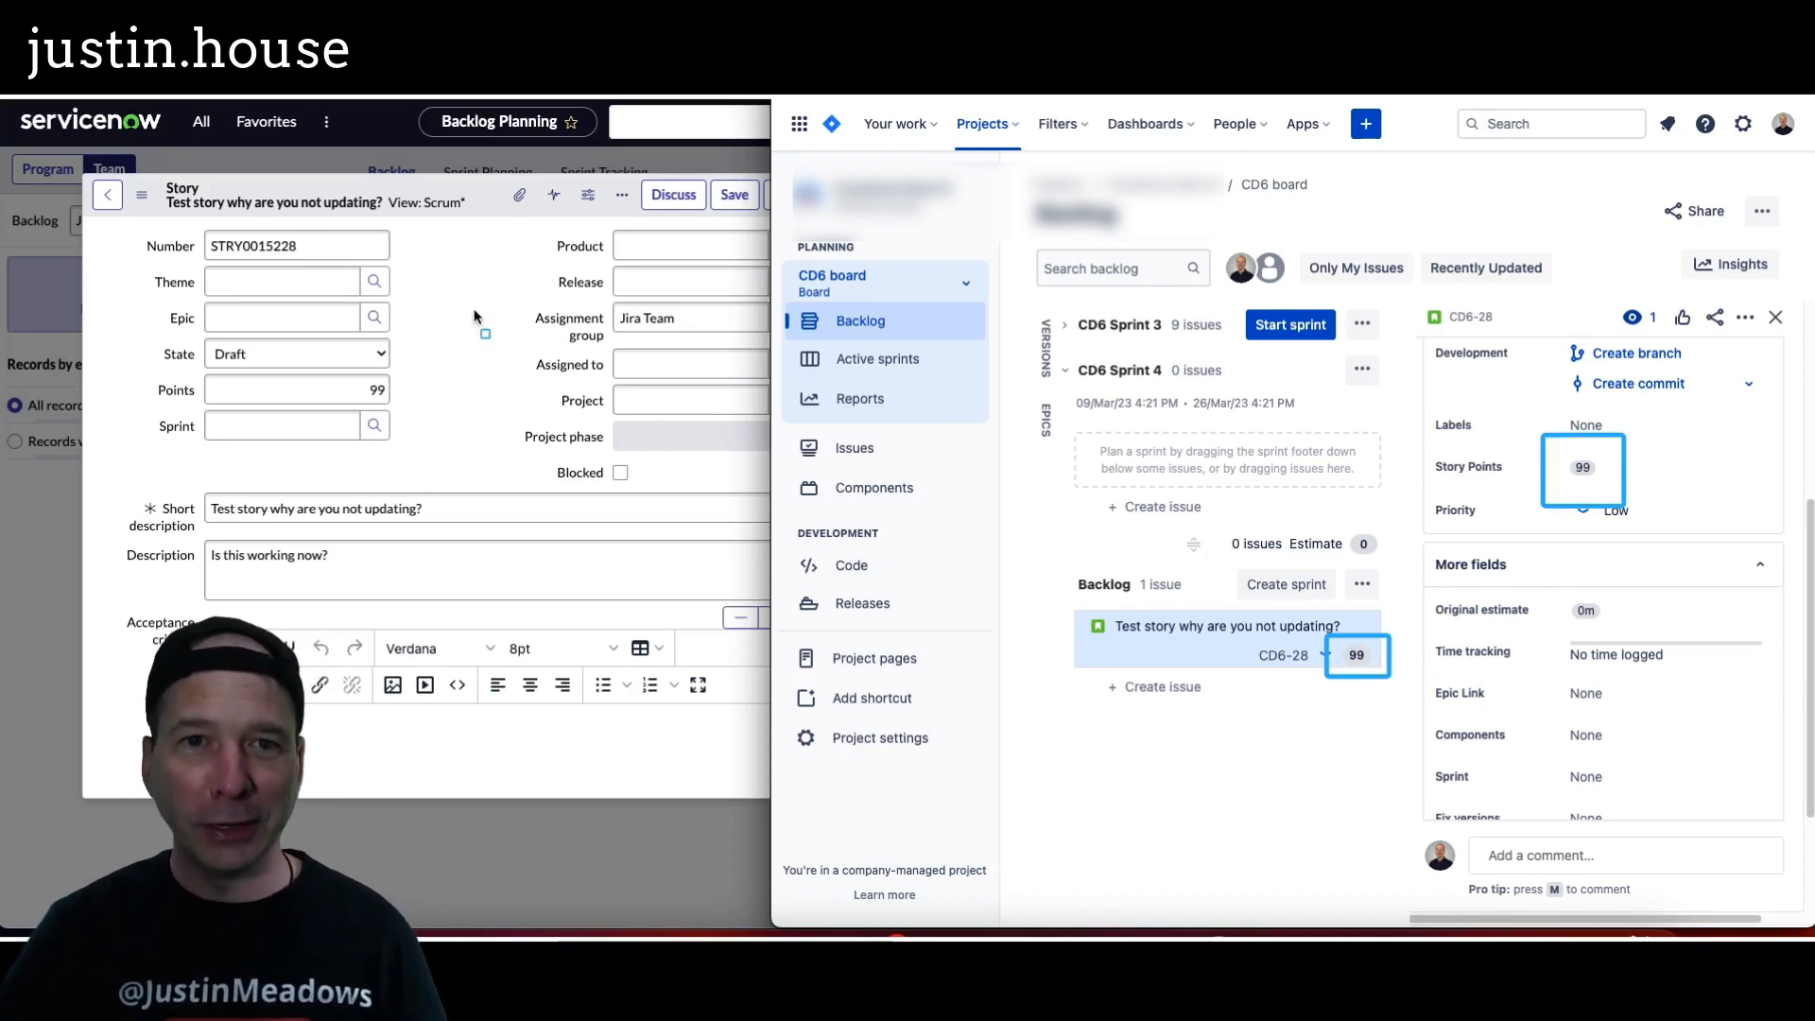
In ServiceNow, open the Story table map of the Crossfuze Demo 6 project from the Agile Jira instance
{"action": "left_click", "coordinate": [202, 123]}
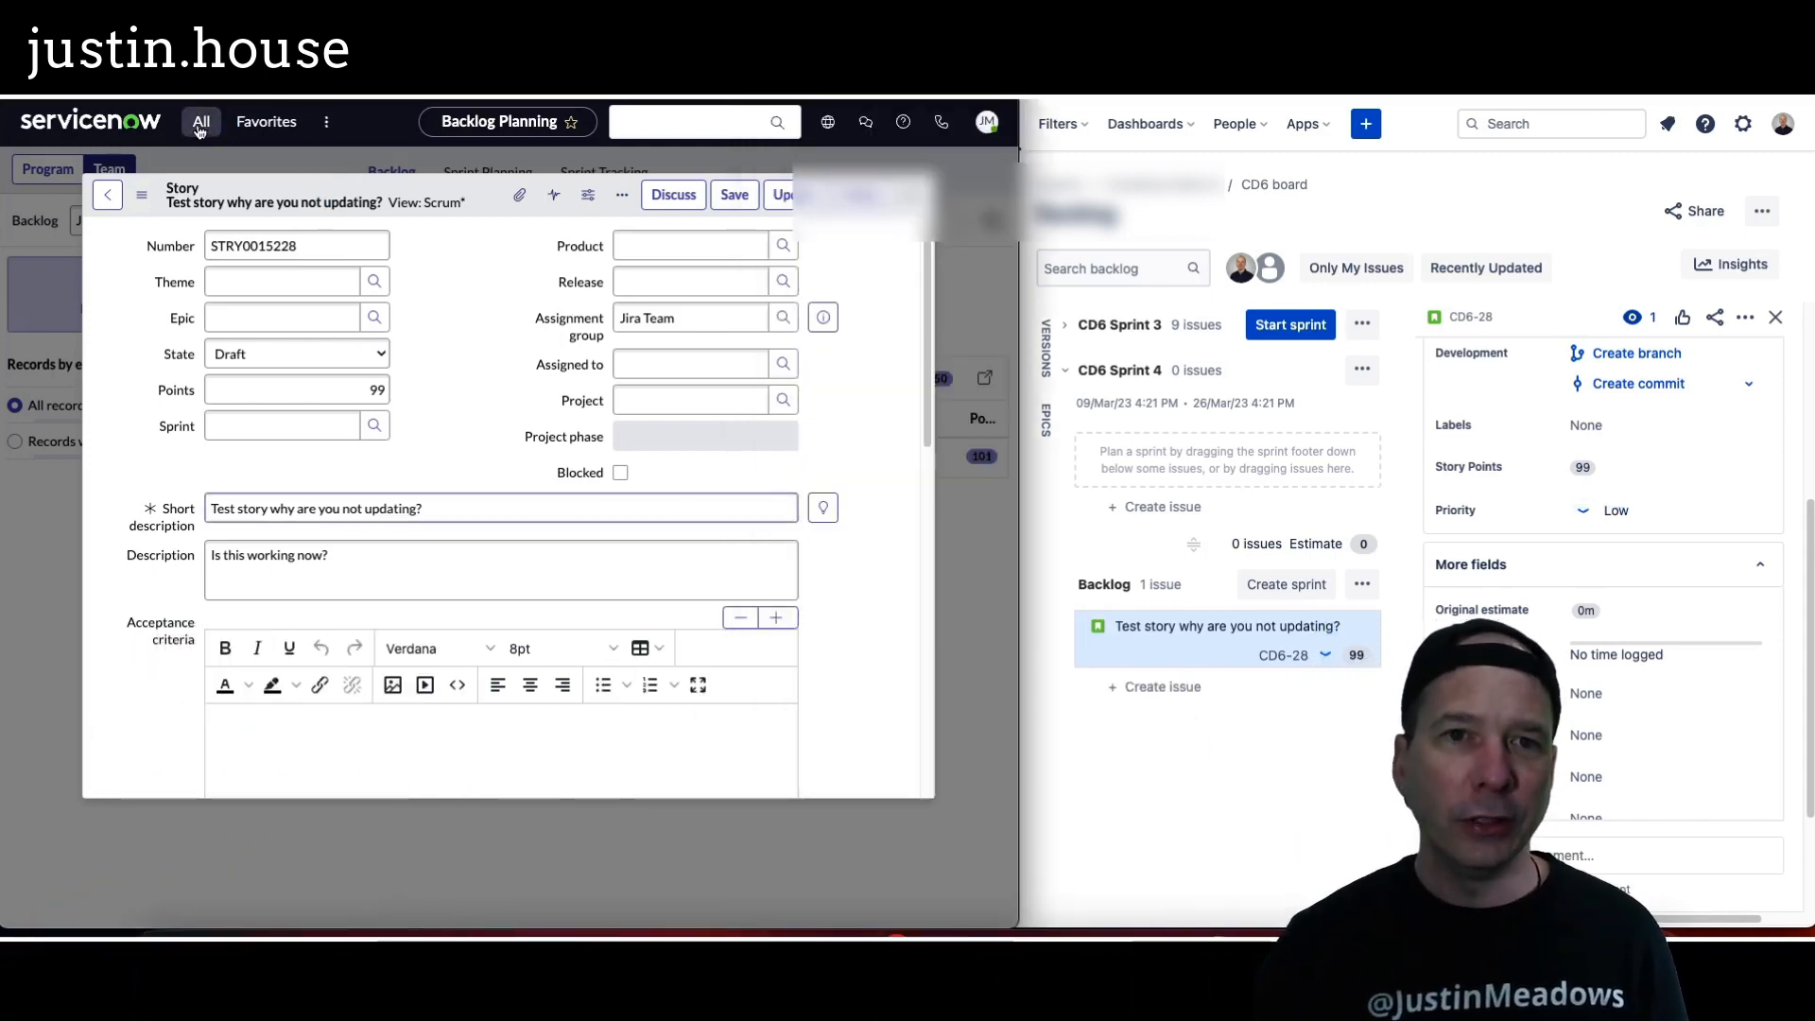
{"action": "key", "text": "ctrl+a"}
{"action": "type", "text": "jira"}
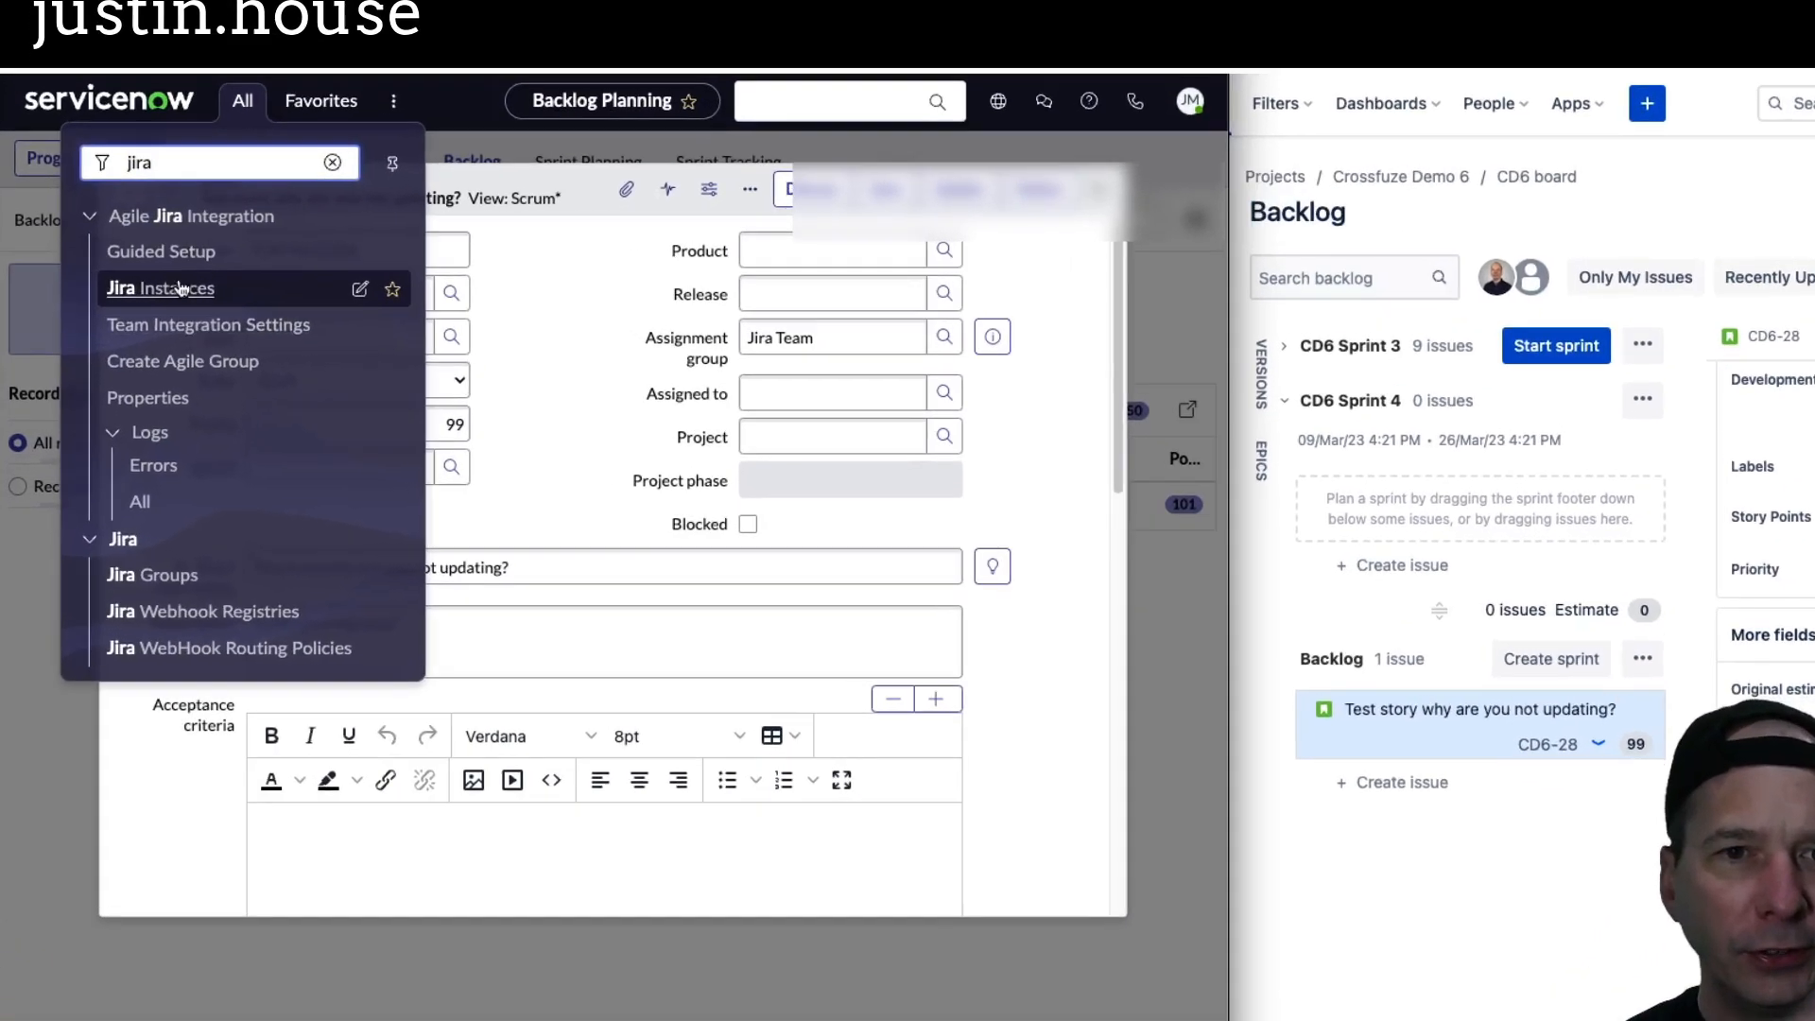
{"action": "left_click", "coordinate": [133, 276]}
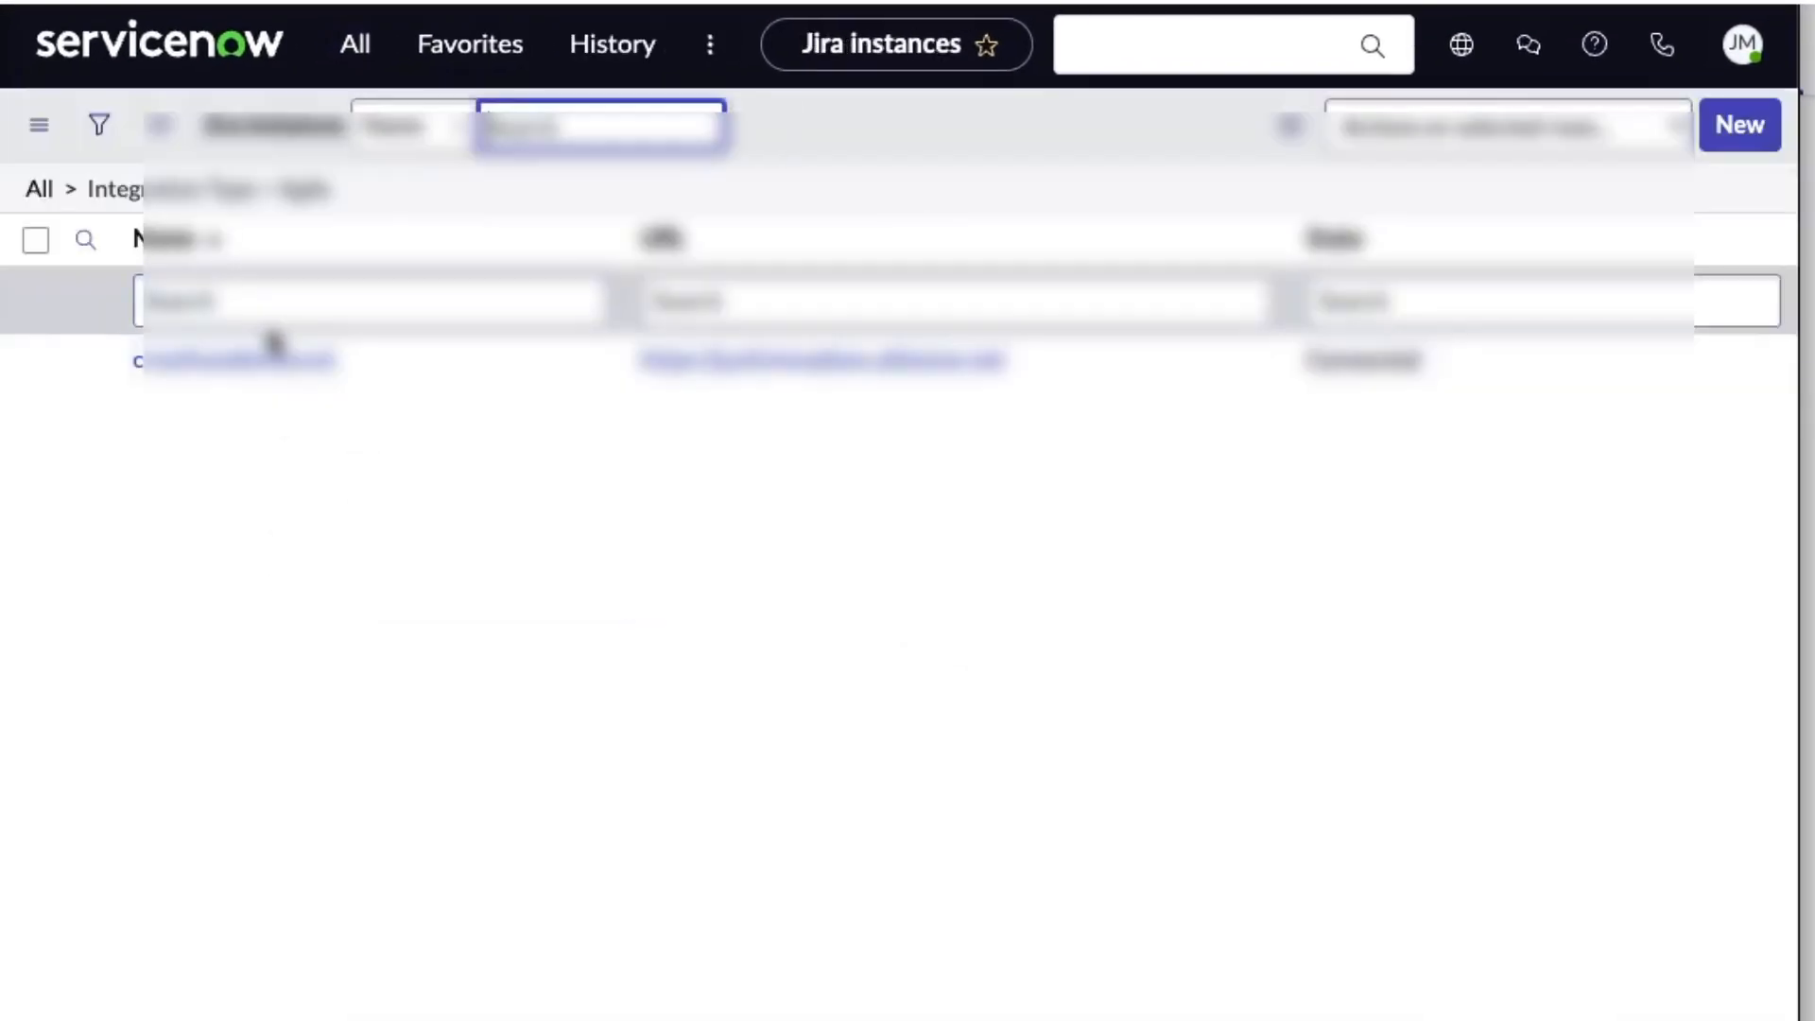
{"action": "left_click", "coordinate": [241, 360]}
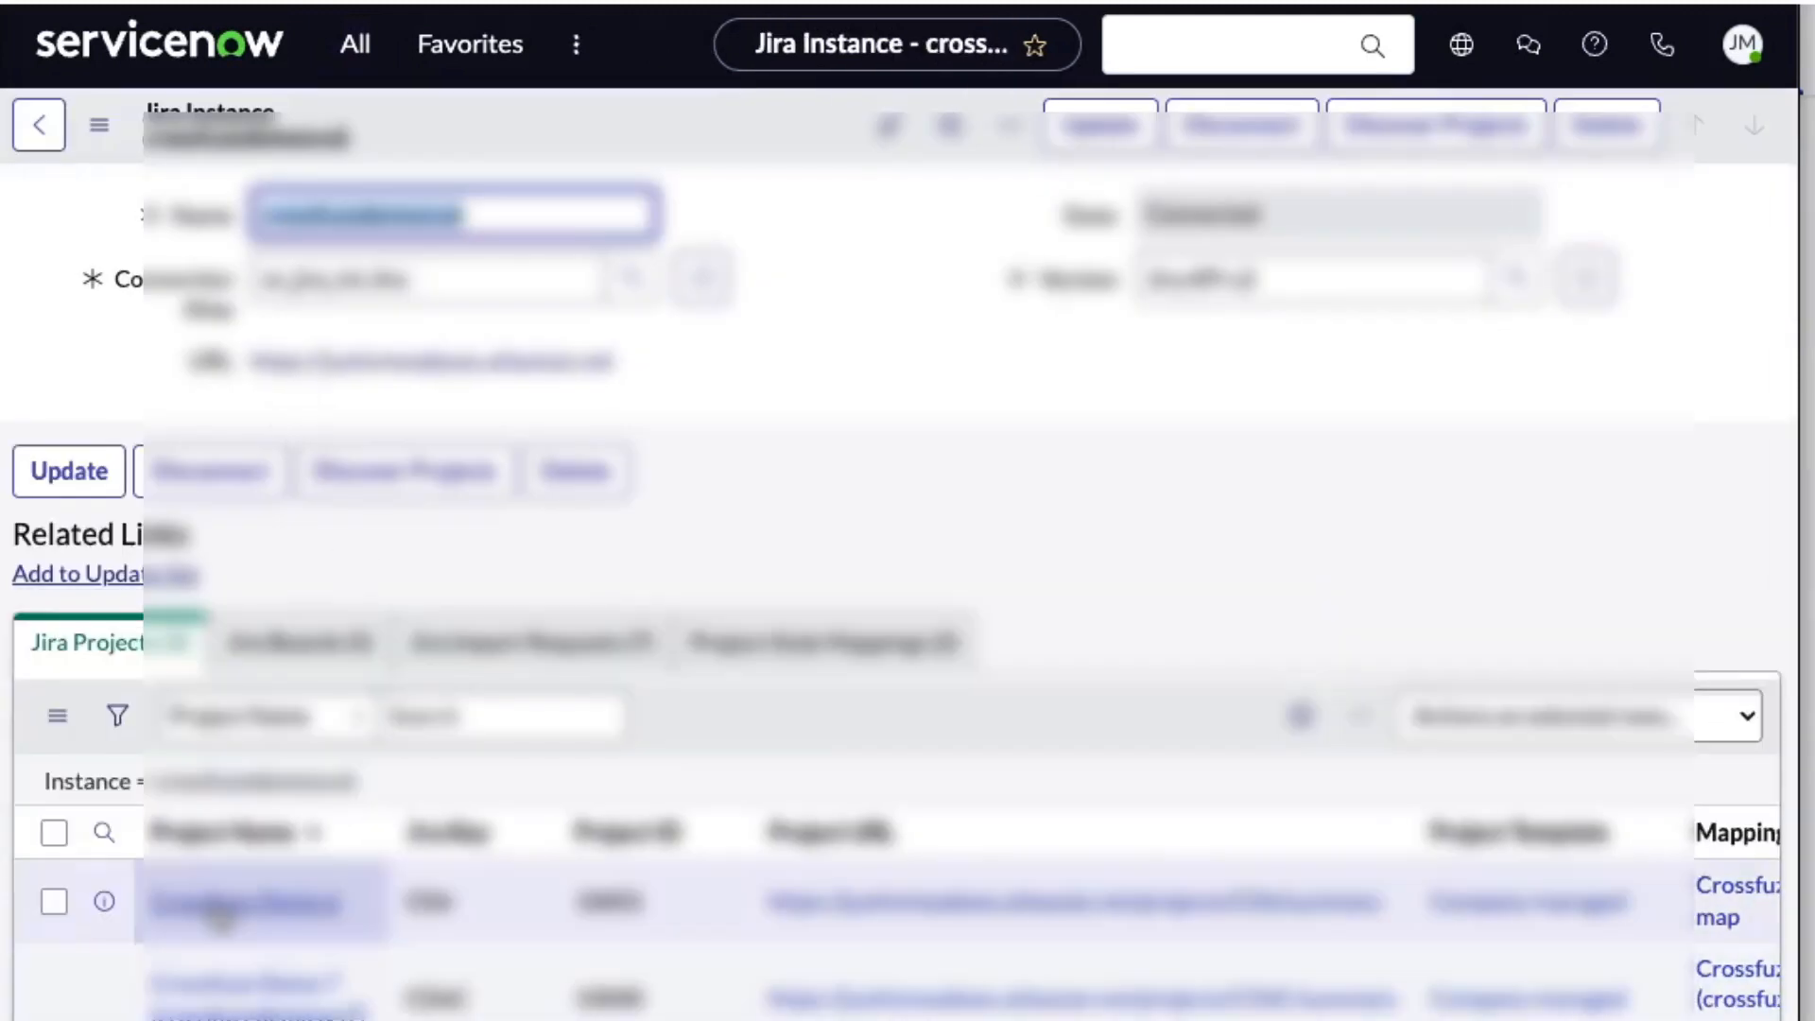
{"action": "left_click", "coordinate": [226, 900]}
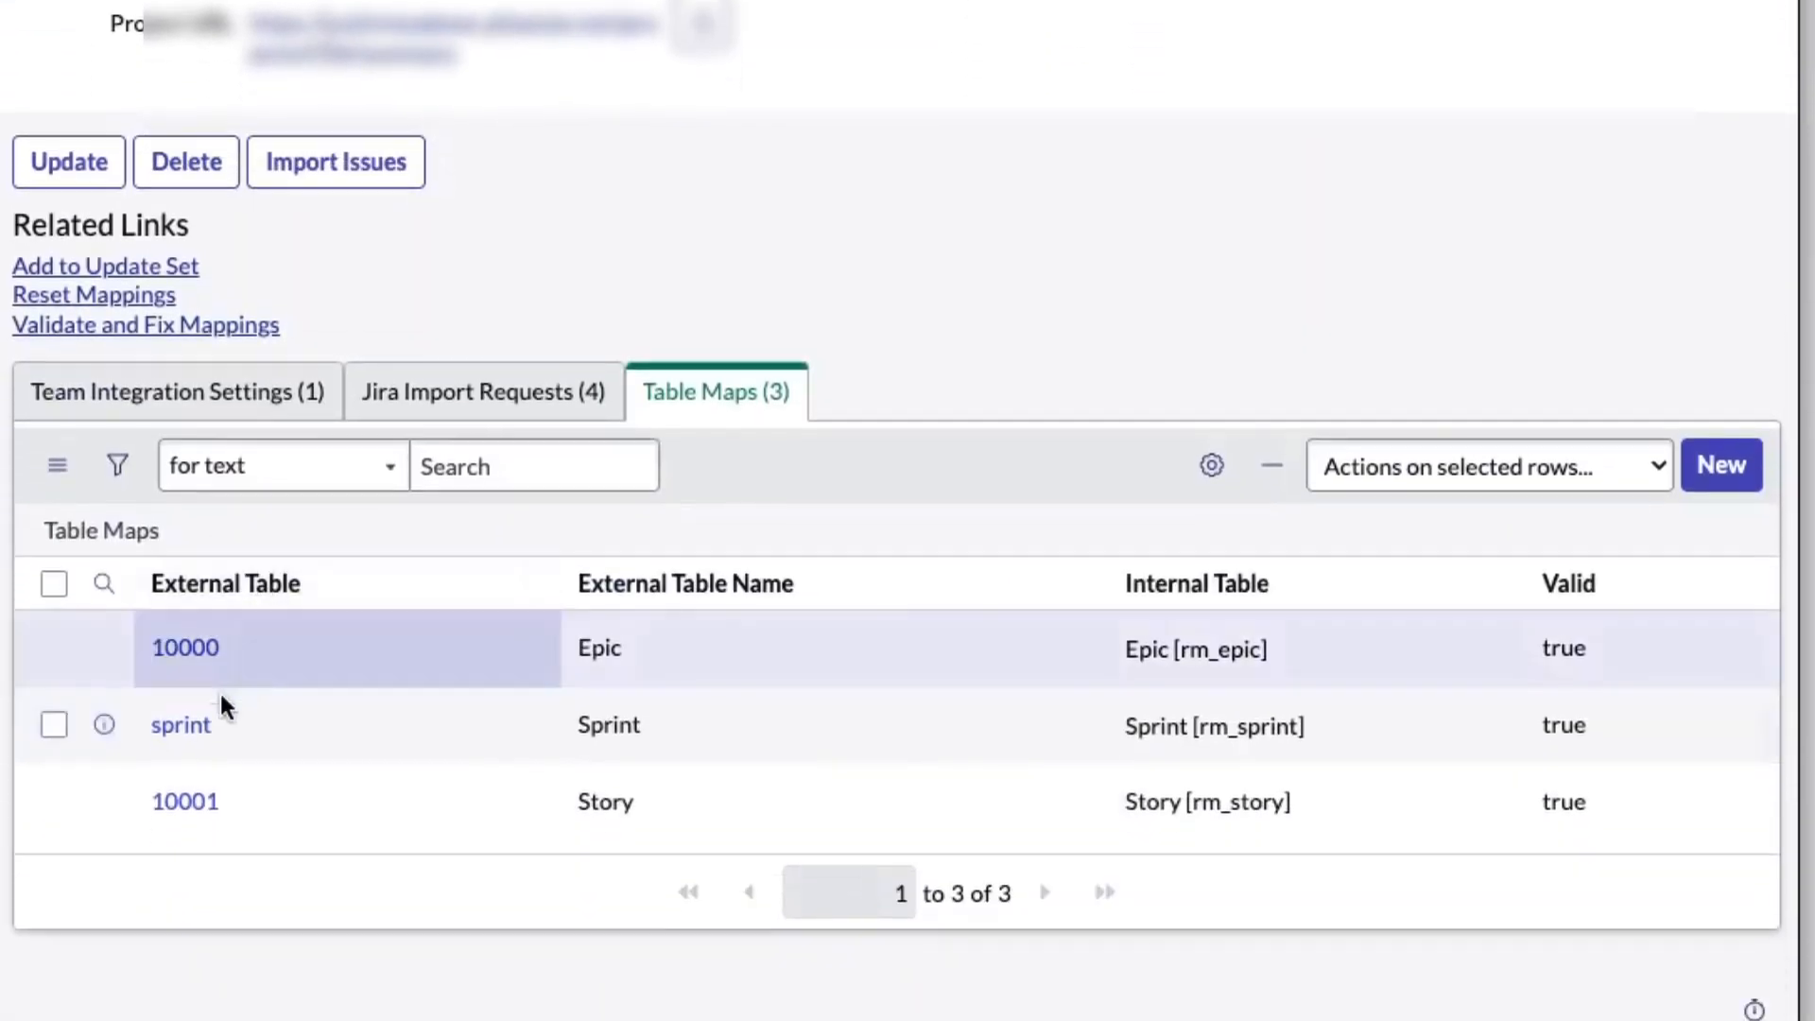
{"action": "left_click", "coordinate": [246, 789]}
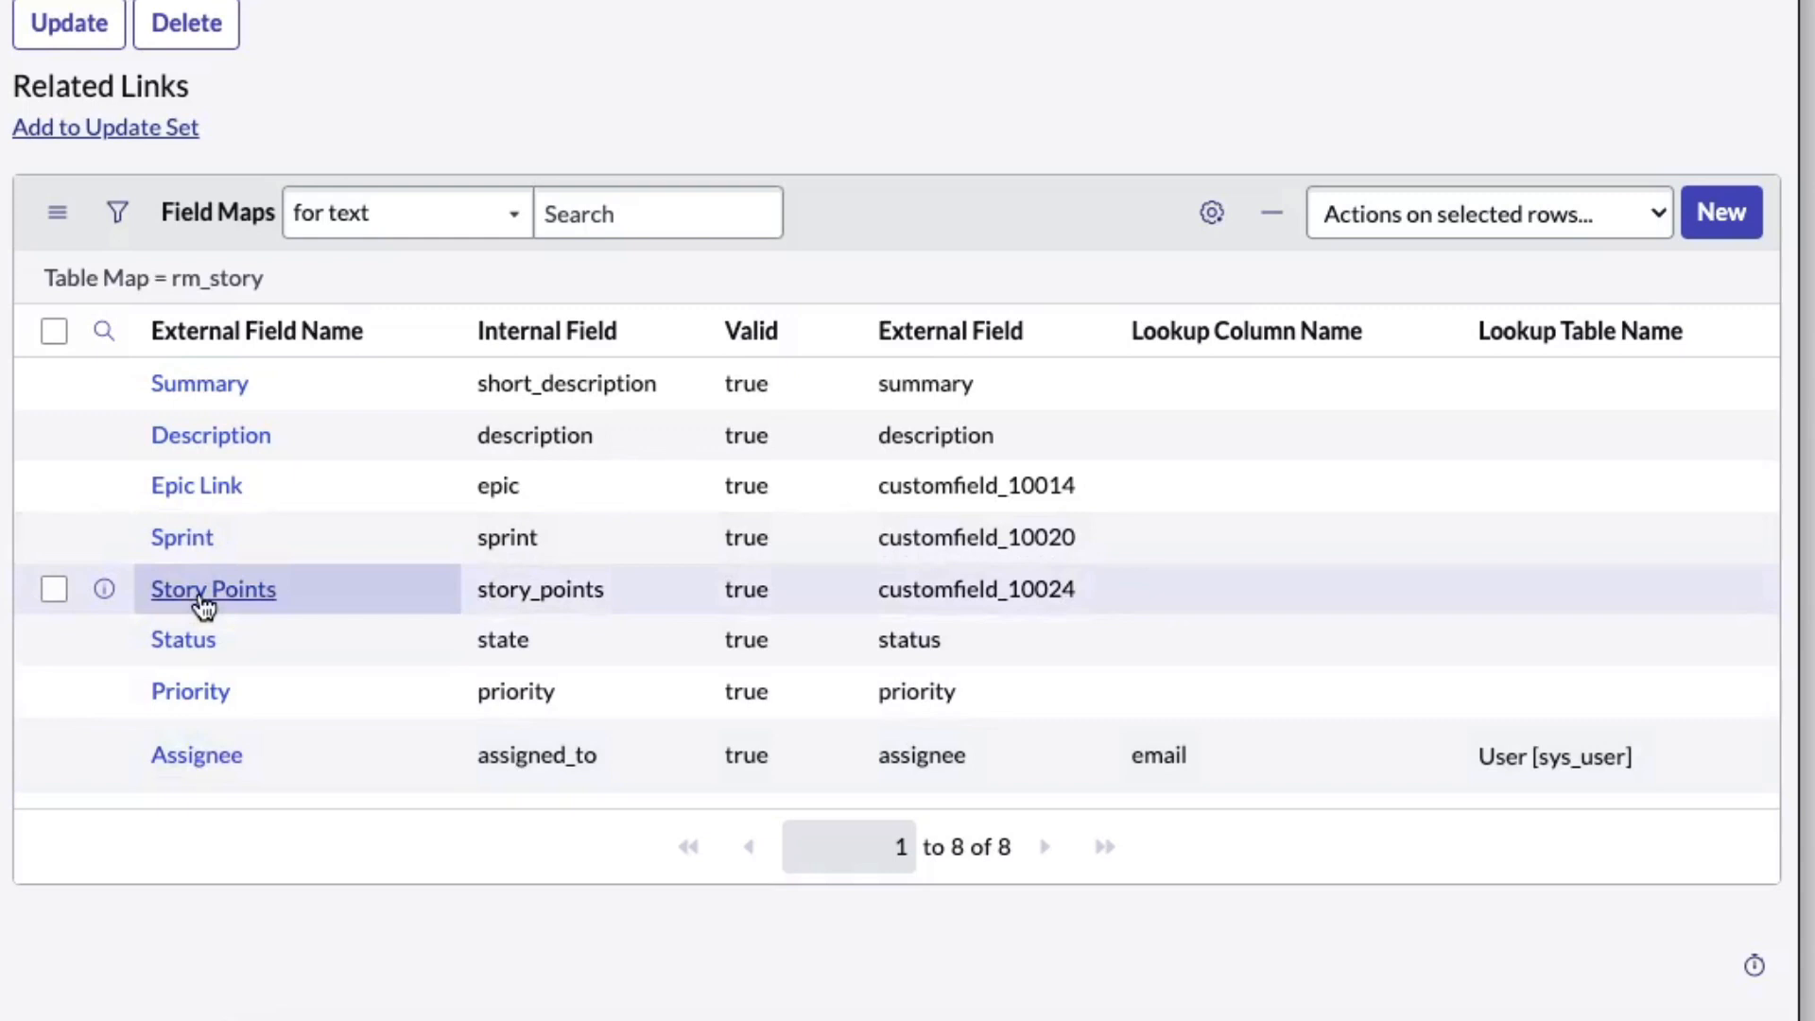
Examine the external custom fields mapped to Story Points, Epic Link and Sprint in the story field maps
{"action": "key", "text": "ctrl+a"}
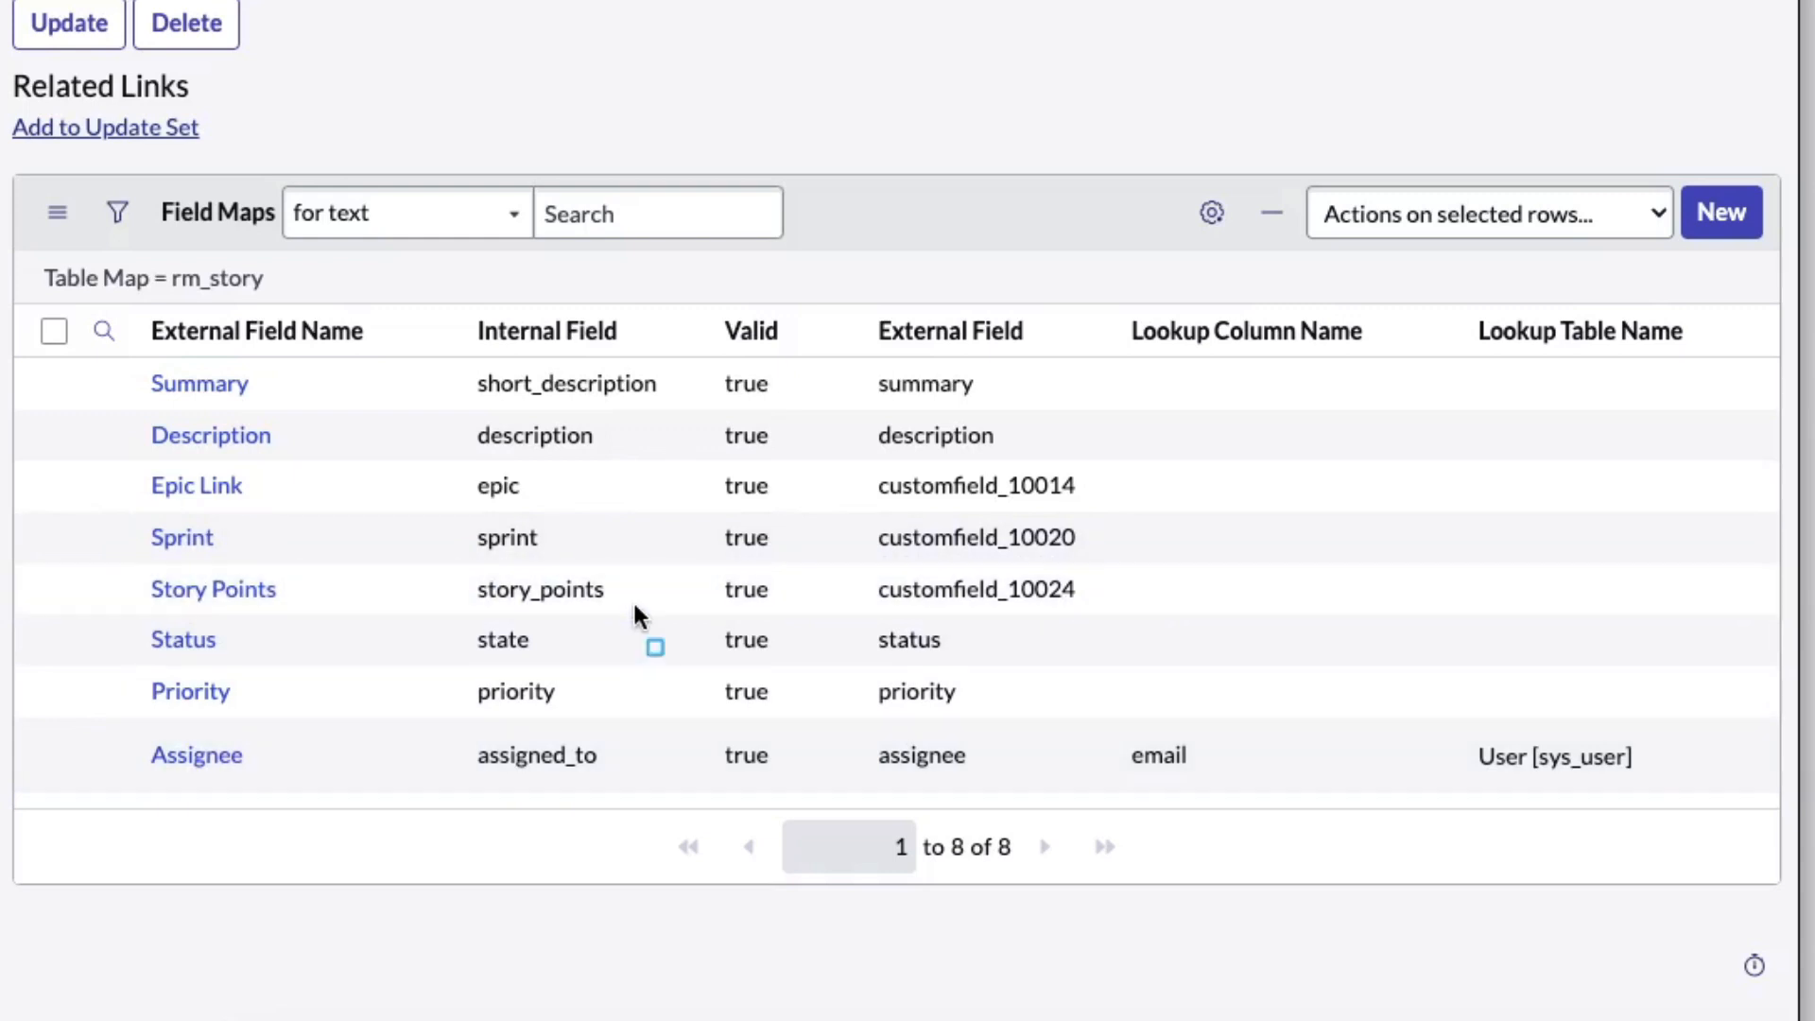
{"action": "mouse_move", "coordinate": [856, 556]}
{"action": "left_mouse_down"}
{"action": "mouse_move", "coordinate": [1121, 626]}
{"action": "mouse_move", "coordinate": [1098, 615]}
{"action": "left_mouse_up"}
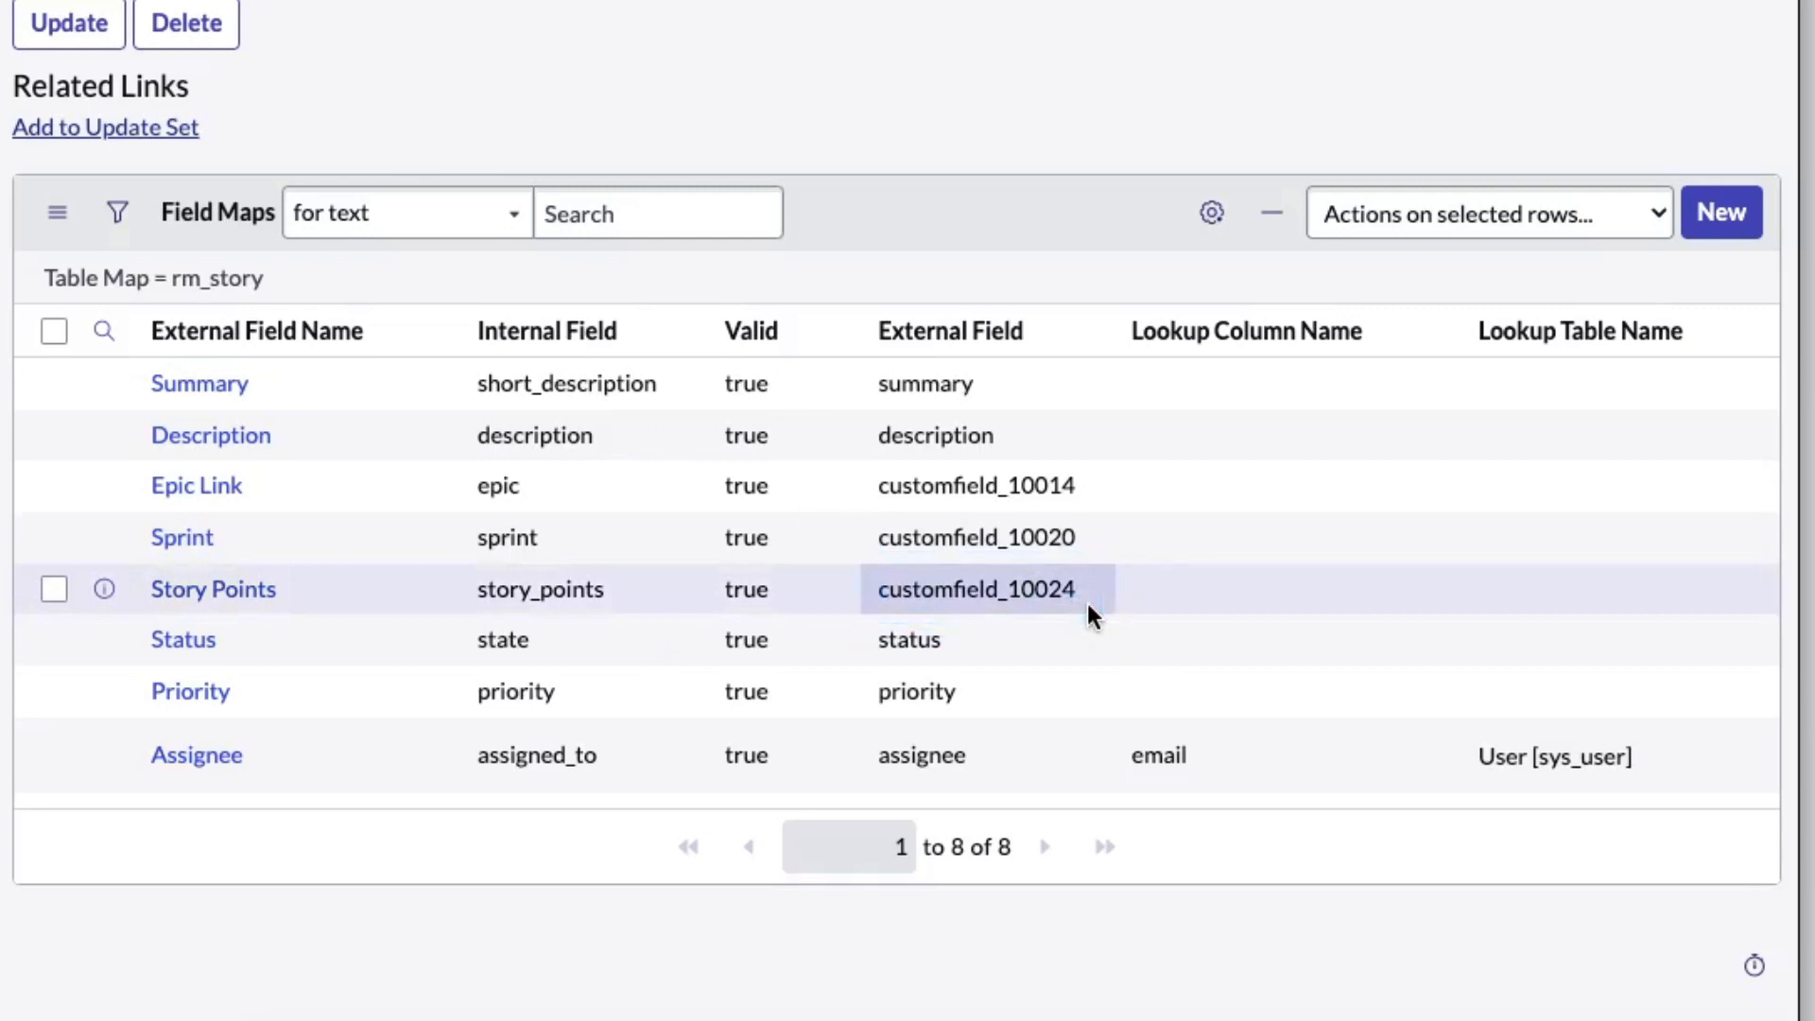
{"action": "mouse_move", "coordinate": [832, 460]}
{"action": "left_mouse_down"}
{"action": "mouse_move", "coordinate": [1091, 512]}
{"action": "mouse_move", "coordinate": [1120, 564]}
{"action": "left_mouse_up"}
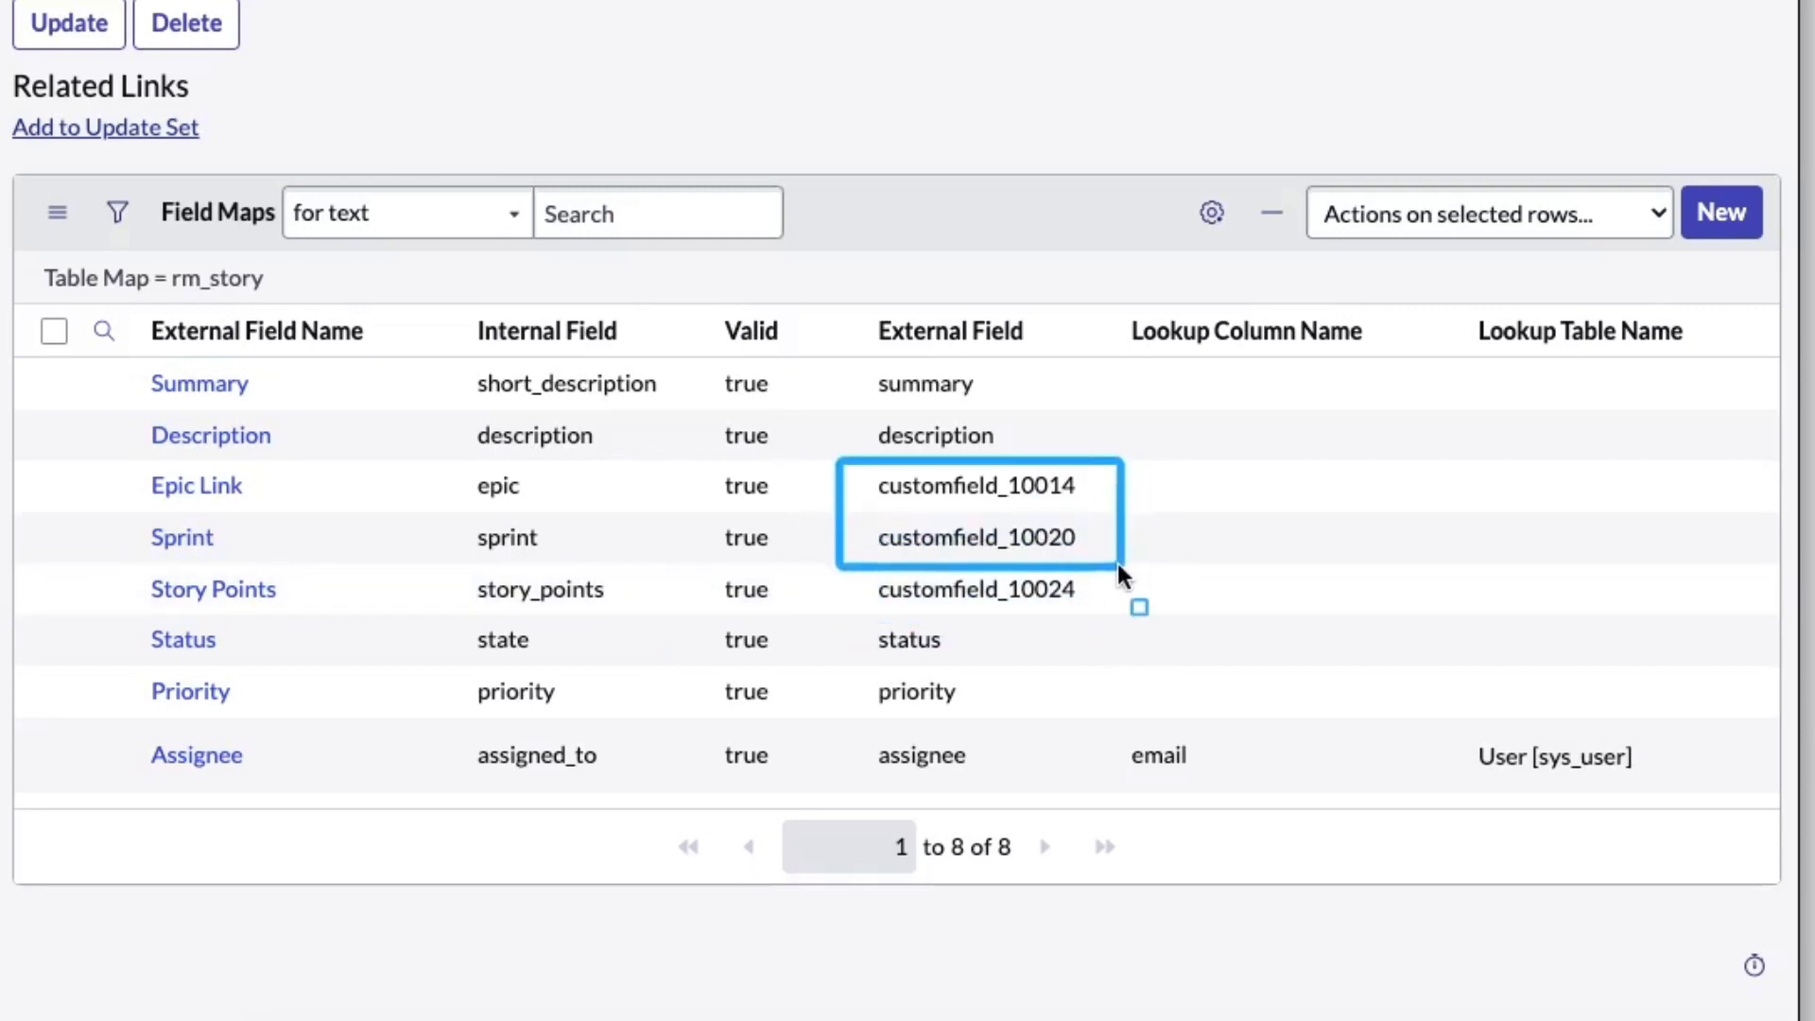